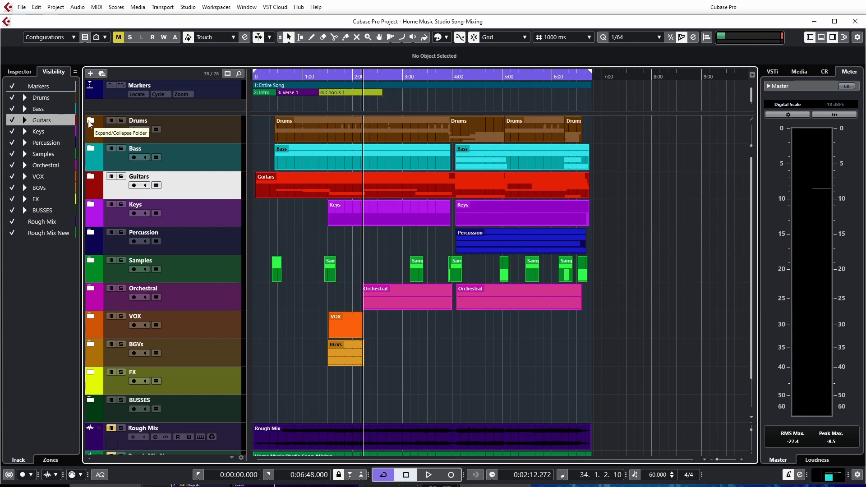
# Expand the Drums folder to show its individual tracks and solo the whole folder
pyautogui.click(90, 120)
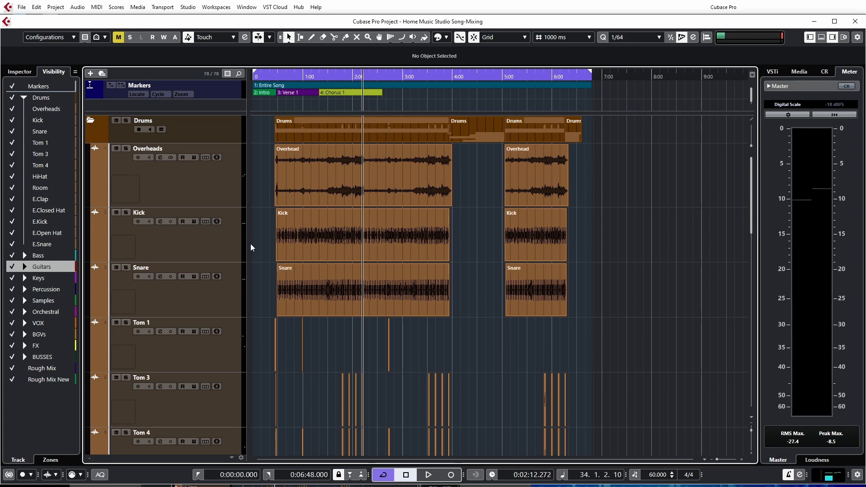
pyautogui.scroll(8, 459, 346)
pyautogui.hscroll(-8, 456, 349)
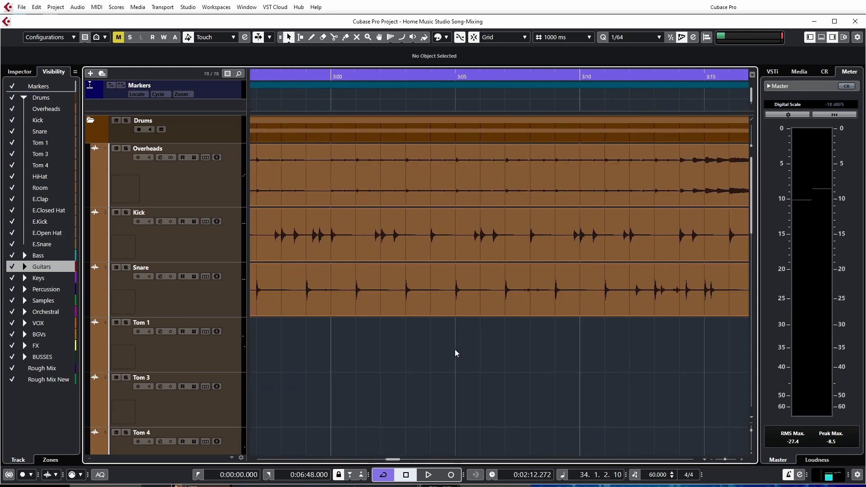
pyautogui.hscroll(-15, 451, 348)
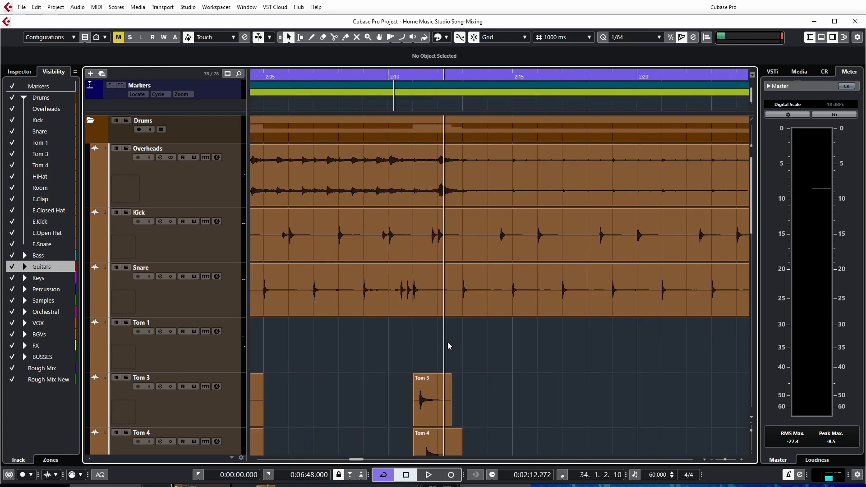
pyautogui.hscroll(-8, 446, 343)
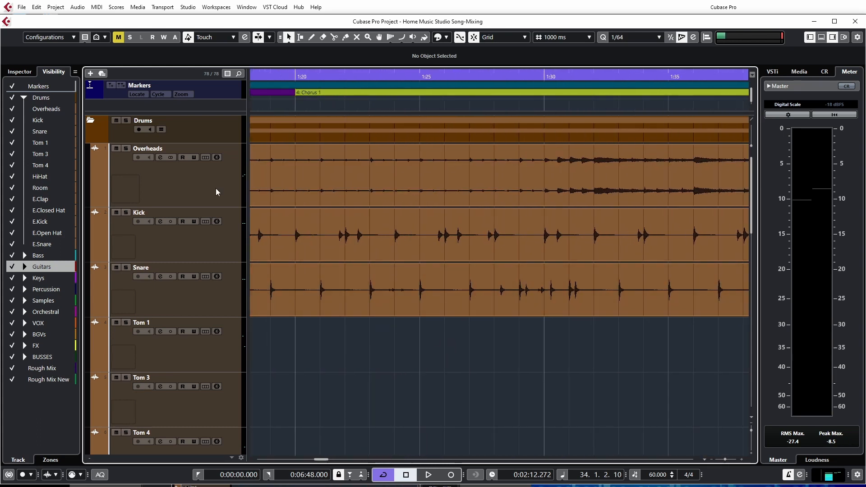
pyautogui.click(126, 120)
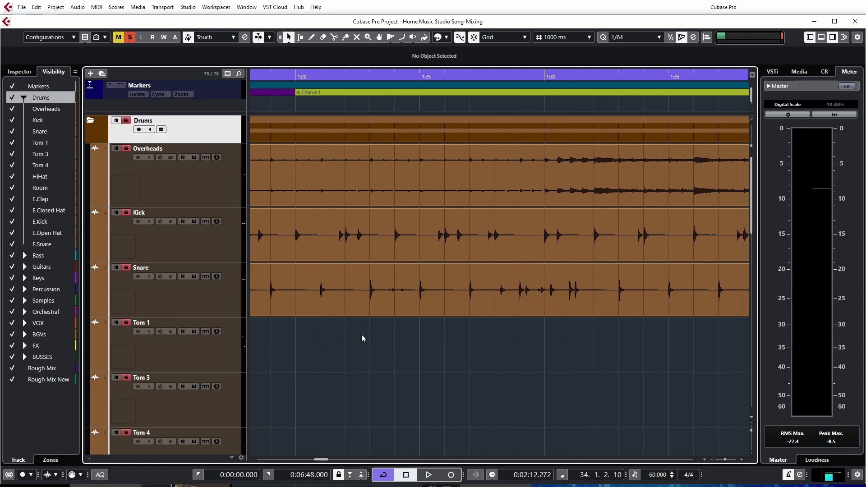
# Place the playback cursor just before the start of Verse 1, at about 27.8 seconds
pyautogui.hscroll(-14, 407, 360)
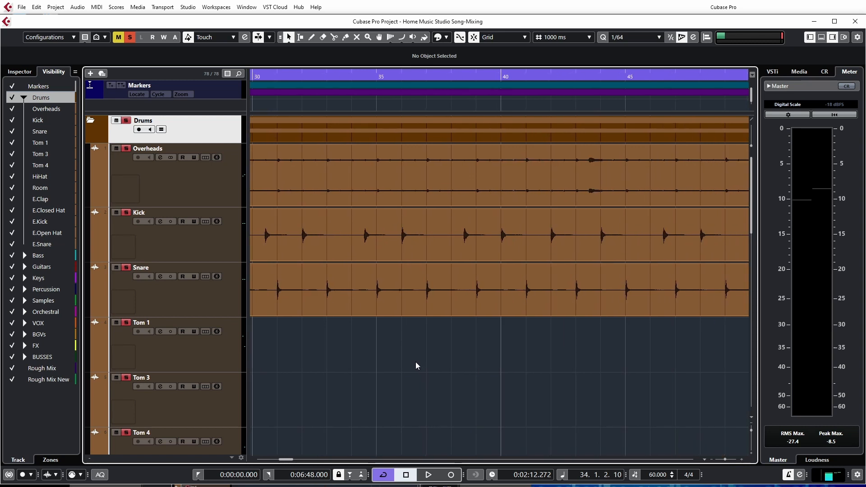
pyautogui.hscroll(-12, 419, 363)
pyautogui.hscroll(4, 423, 363)
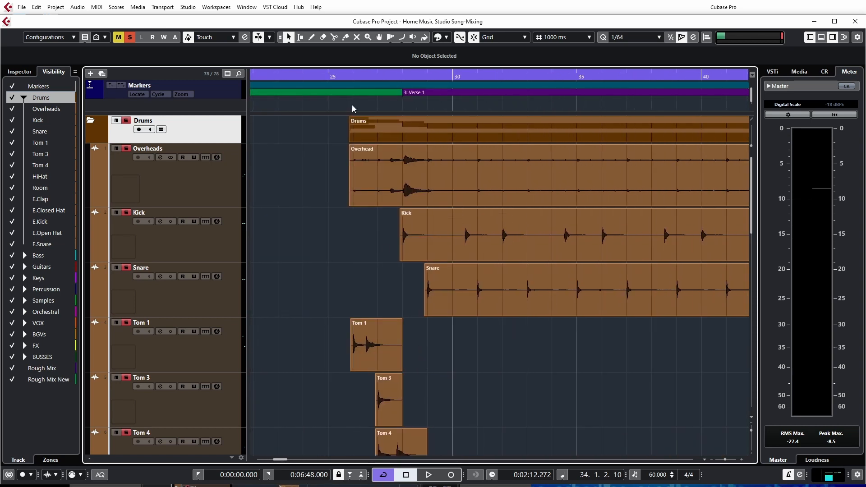
pyautogui.click(397, 106)
pyautogui.scroll(4, 505, 321)
pyautogui.scroll(-8, 504, 321)
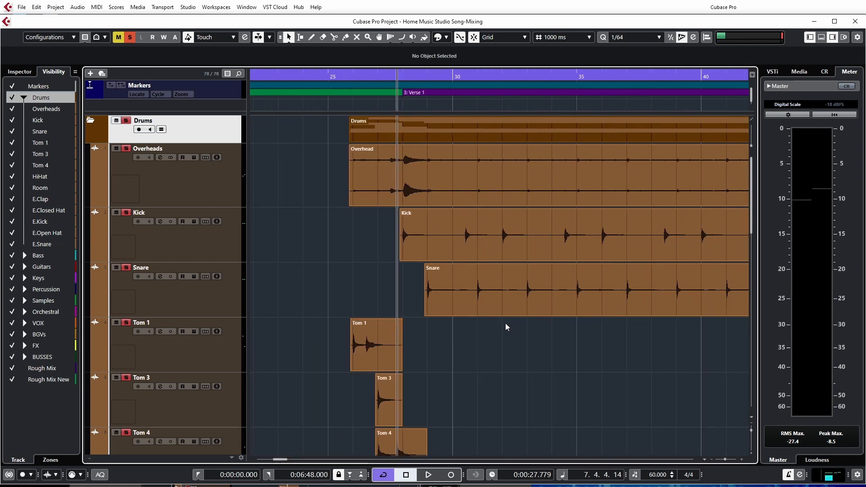
pyautogui.hscroll(2, 509, 331)
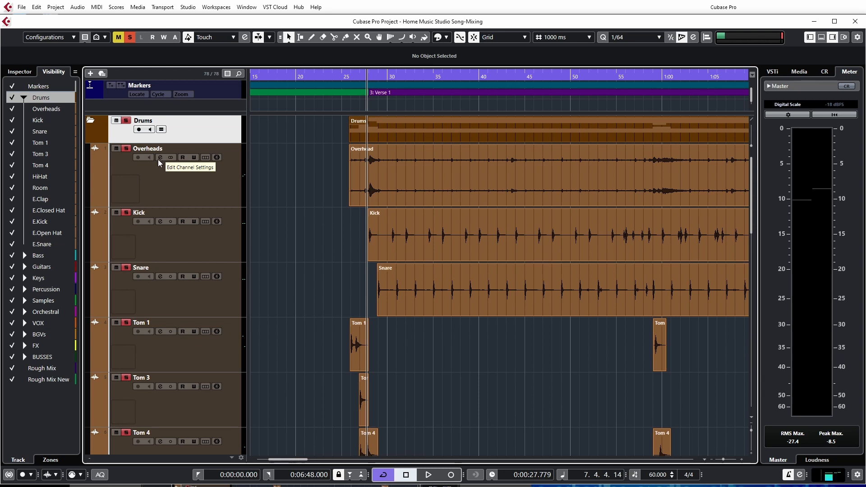
# Open the MixConsole, view the channels' EQ rack and collapse it again
pyautogui.press('F3')
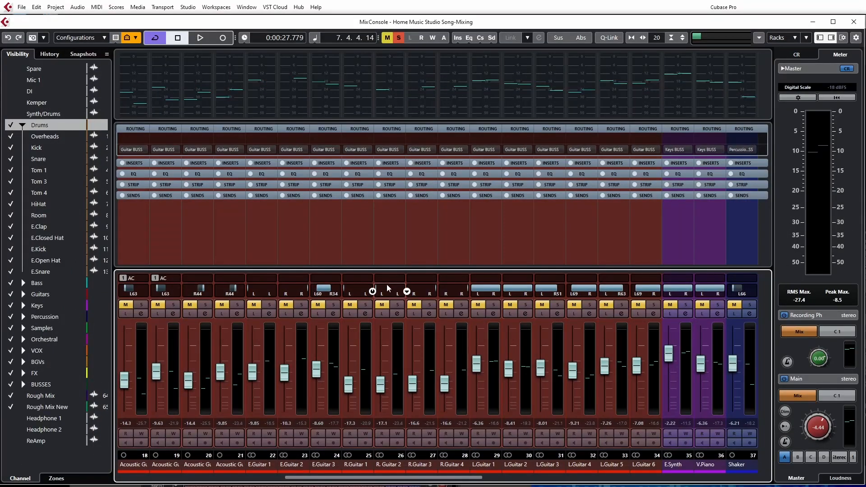
pyautogui.click(229, 175)
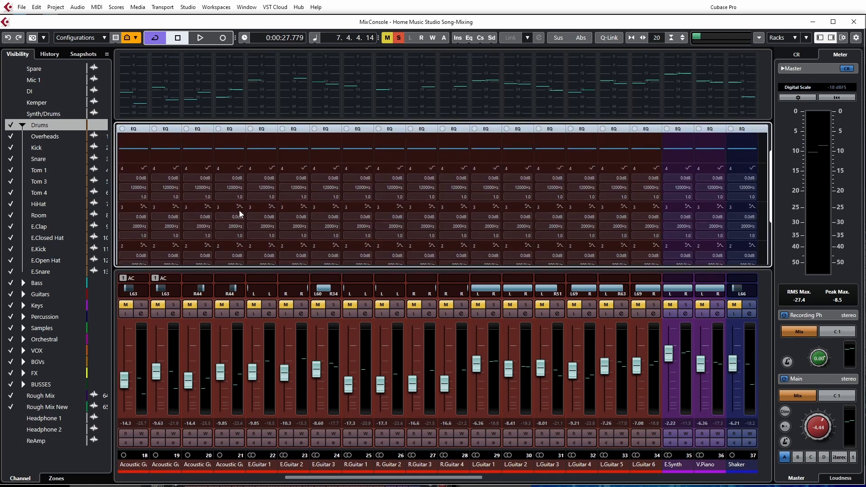
pyautogui.click(229, 131)
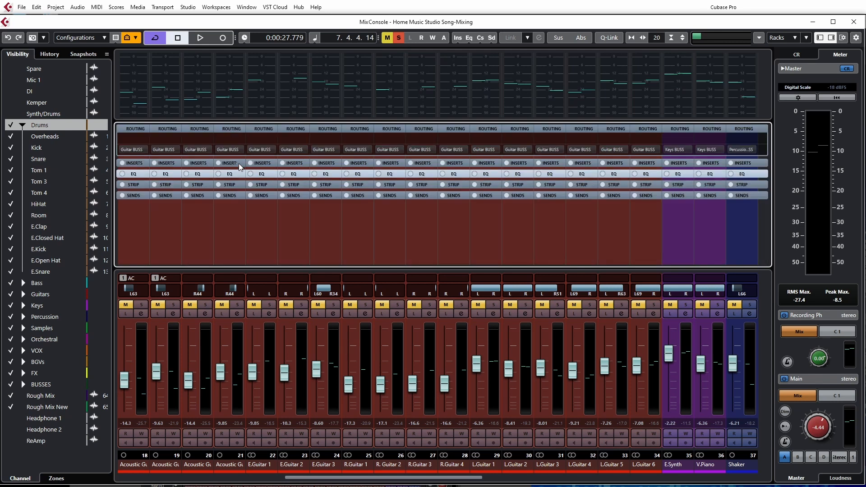
# Examine the Strip rack's modules and EQ controls, bring the drum channels into view and collapse the rack
pyautogui.click(230, 185)
pyautogui.scroll(-1, 231, 189)
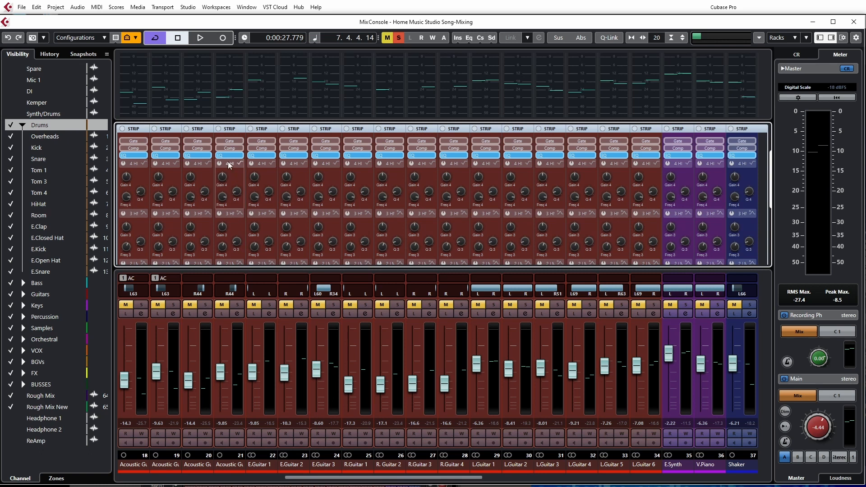
pyautogui.scroll(-1, 239, 234)
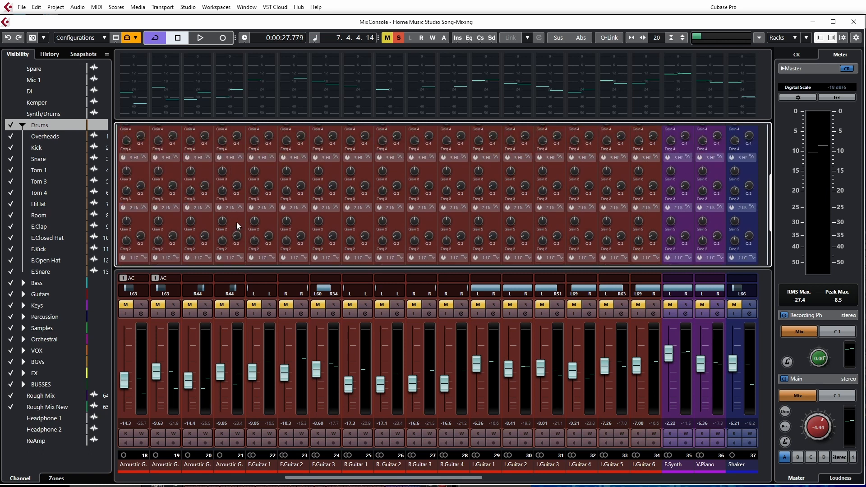
pyautogui.scroll(1, 237, 225)
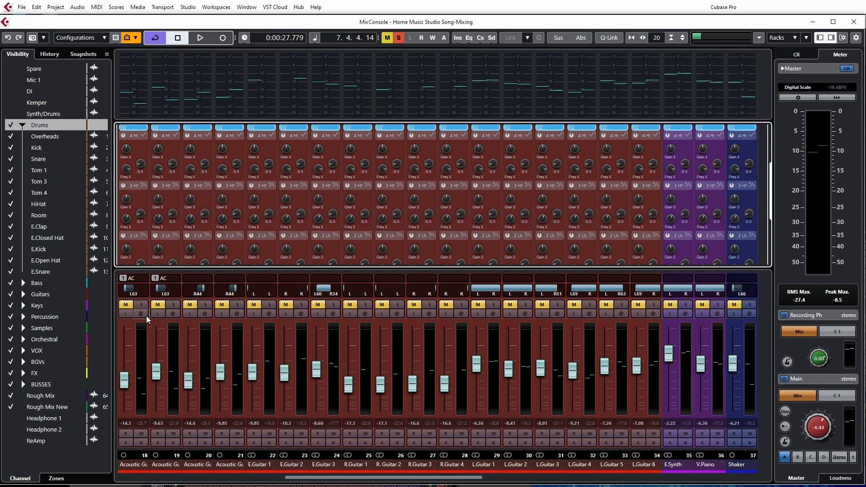
pyautogui.moveTo(368, 477); pyautogui.dragTo(139, 471)
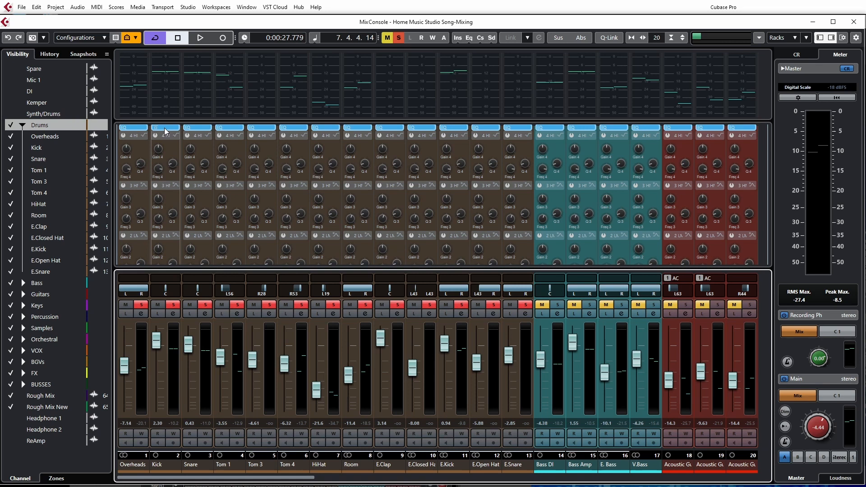
pyautogui.scroll(2, 174, 148)
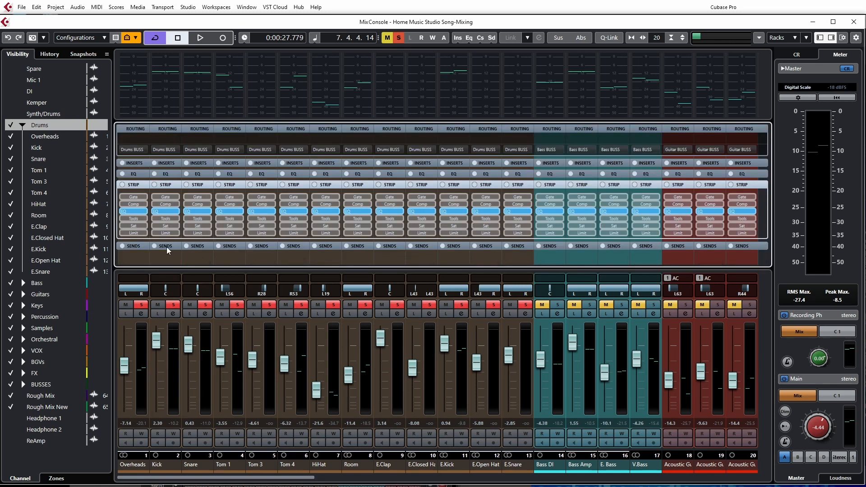
pyautogui.click(134, 185)
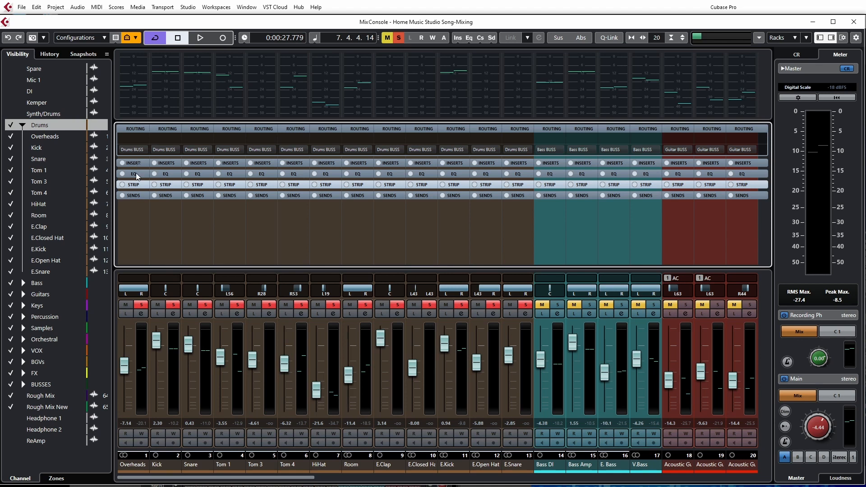
# View the equalizer in the Overheads channel's settings and close the settings window
pyautogui.click(141, 313)
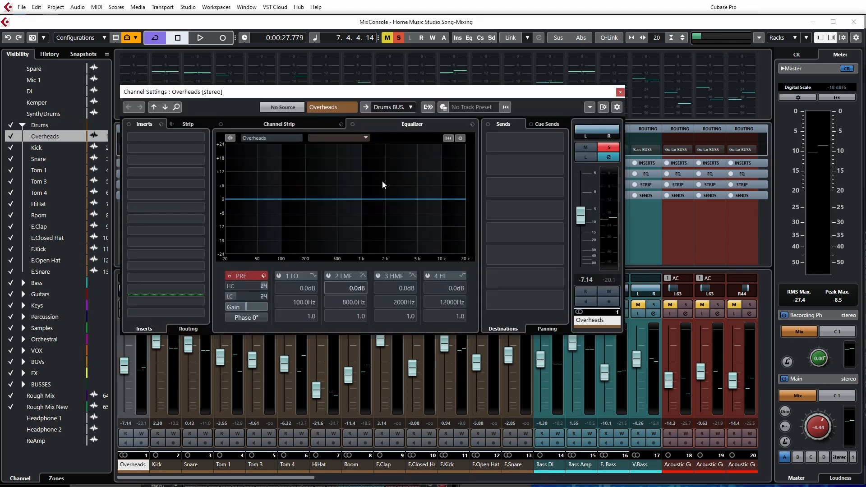
pyautogui.moveTo(338, 92); pyautogui.dragTo(403, 77)
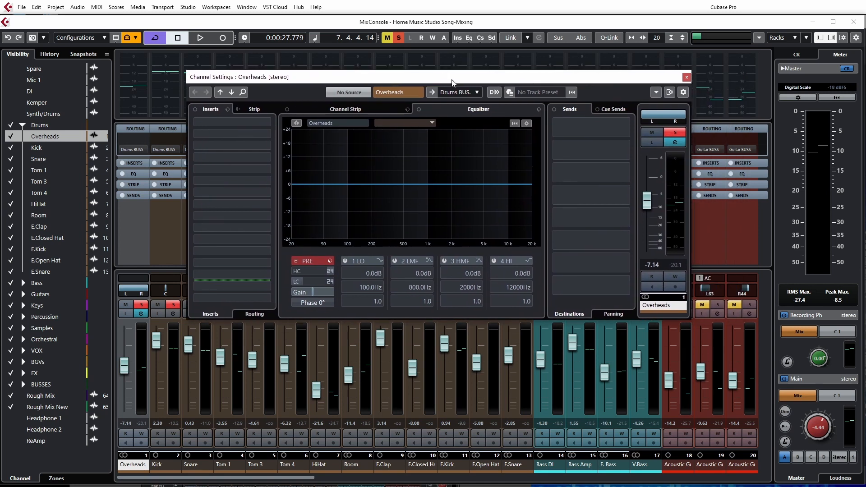
pyautogui.click(686, 78)
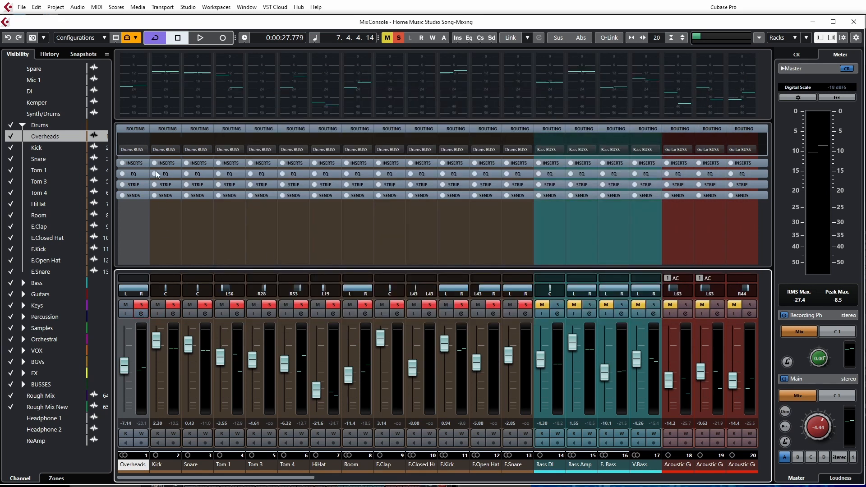
# View the mixer's Inserts rack, collapse it and return to the project window
pyautogui.click(140, 163)
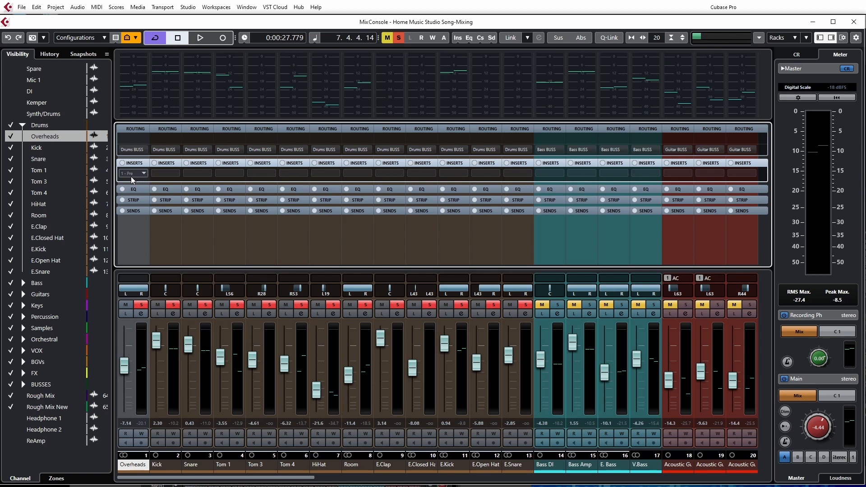
pyautogui.click(133, 164)
pyautogui.press('F3')
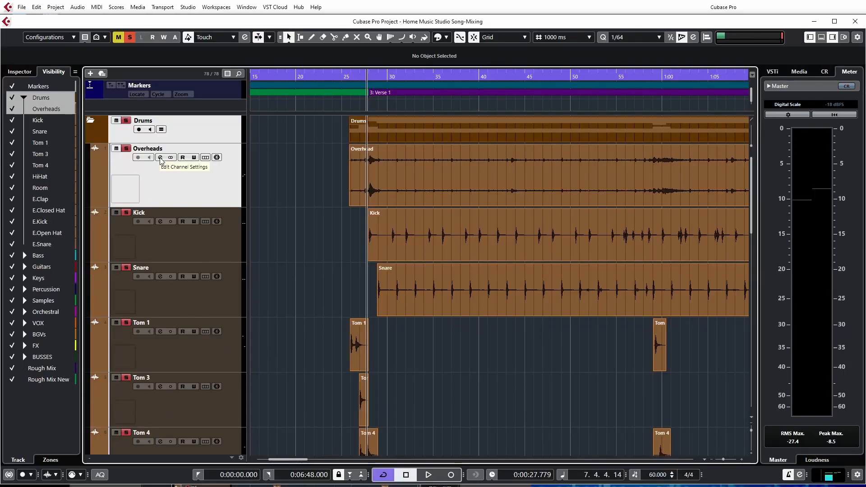
# Select the Overheads track, examine its Equalizers section in the Inspector and return to its basic track settings
pyautogui.click(174, 183)
pyautogui.click(19, 71)
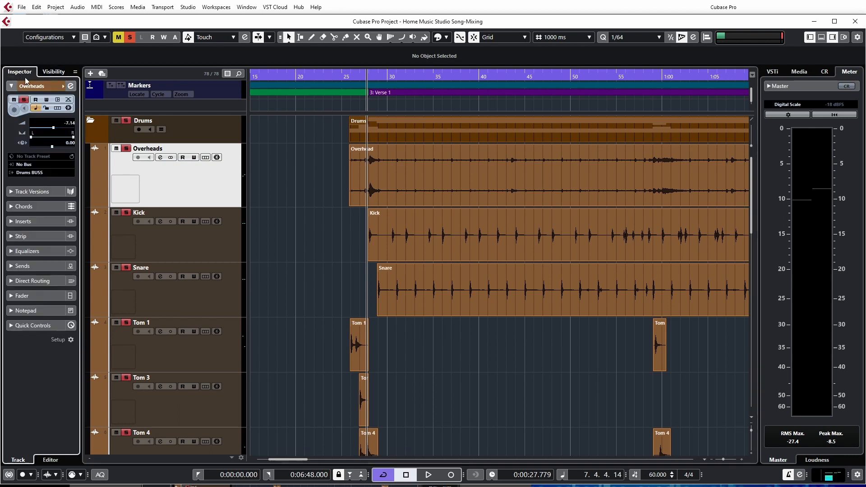
pyautogui.click(30, 252)
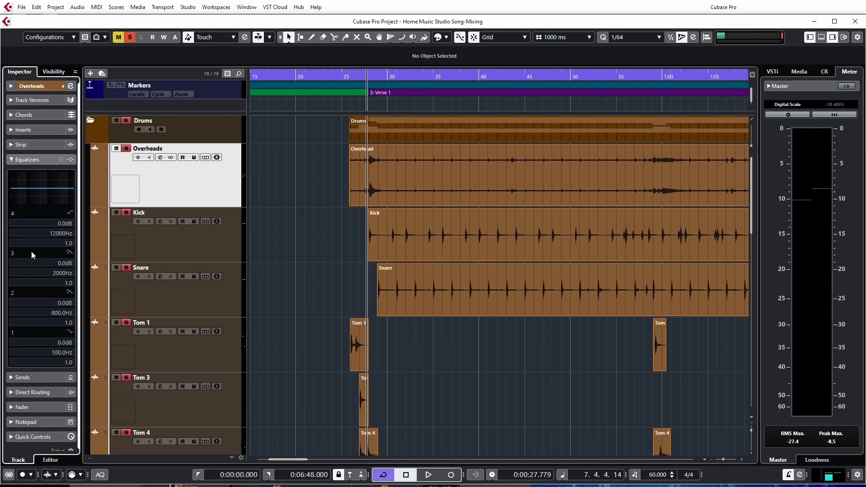
pyautogui.click(23, 160)
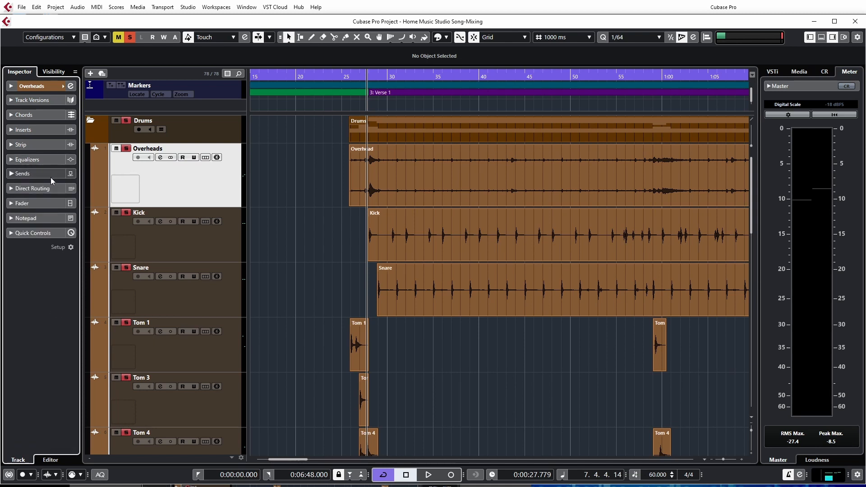
pyautogui.click(29, 87)
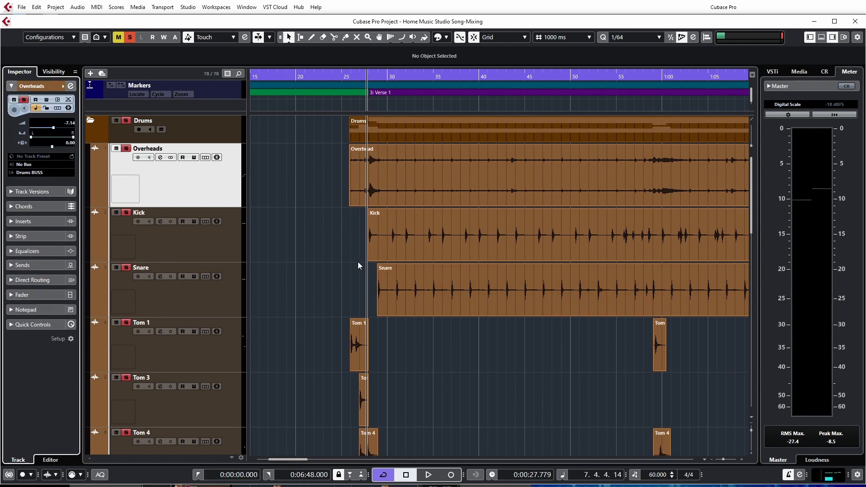
# Solo only the Overheads track instead of the whole Drums folder and start playback
pyautogui.click(126, 121)
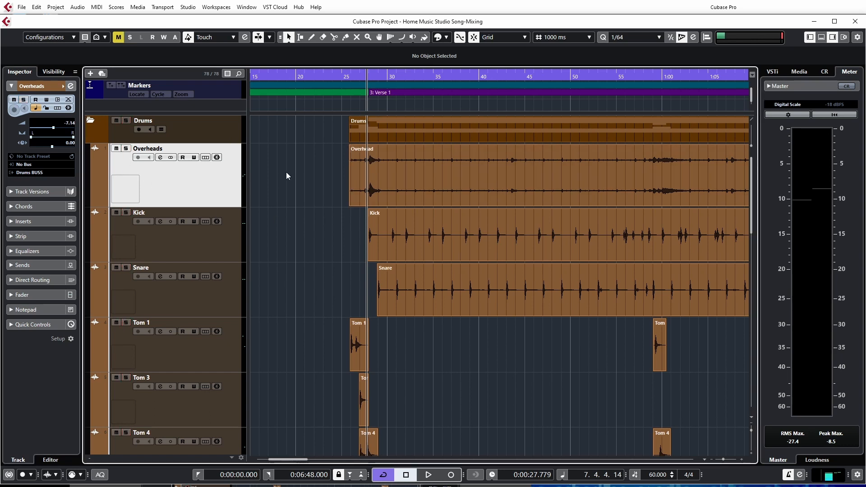
pyautogui.click(126, 148)
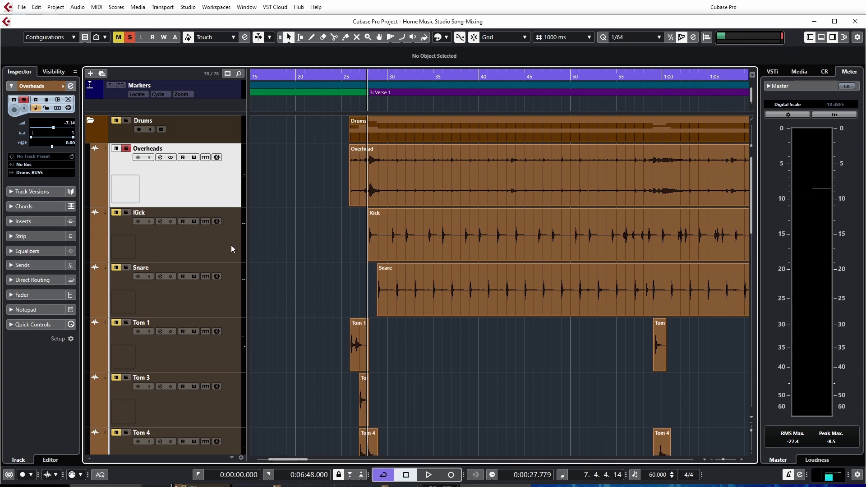
pyautogui.press('space')
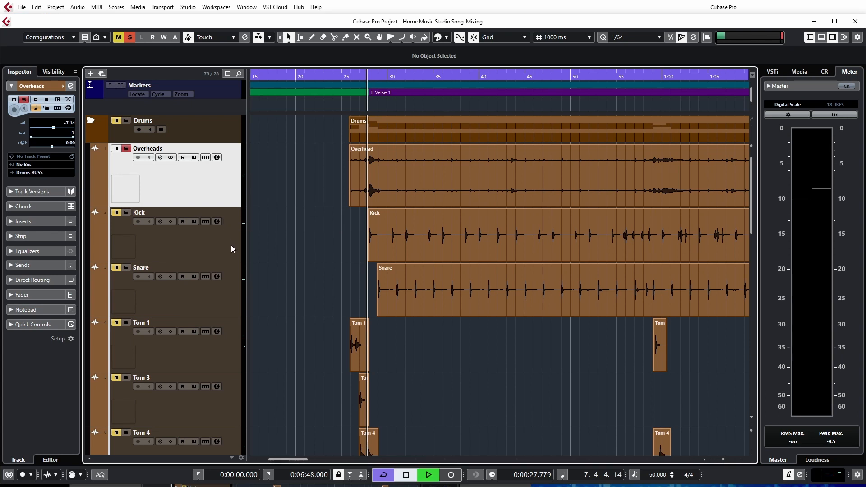
# Open the Overheads channel's settings and place the window below the Overheads waveform in the arrangement
pyautogui.click(160, 157)
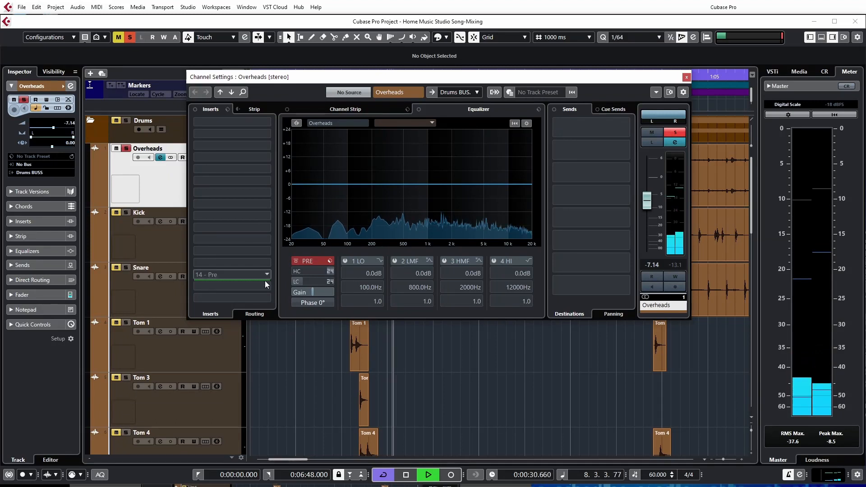
pyautogui.moveTo(348, 80); pyautogui.dragTo(334, 129)
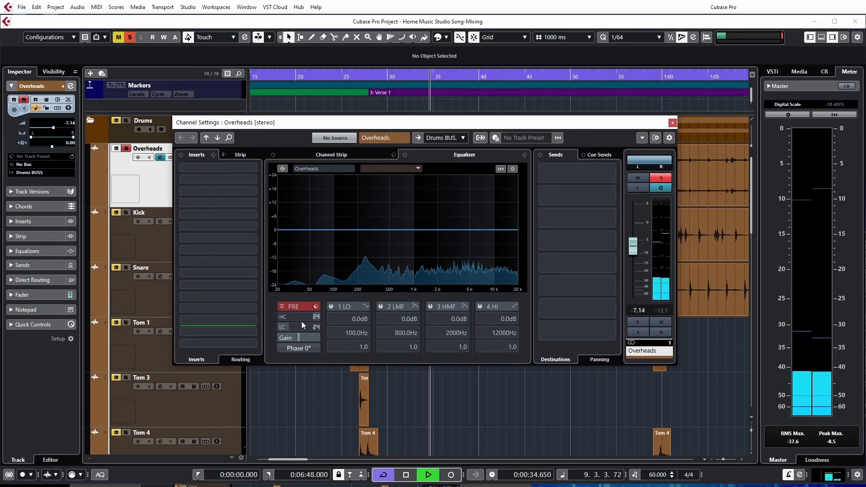
pyautogui.moveTo(383, 125); pyautogui.dragTo(357, 216)
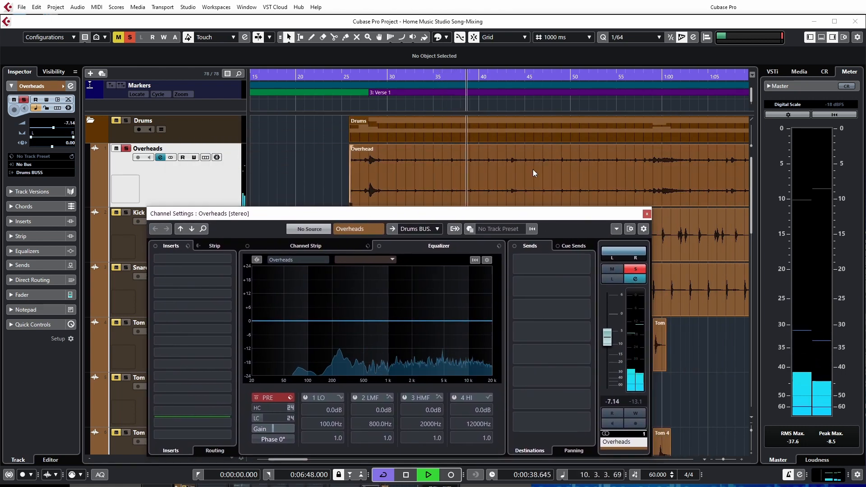
pyautogui.scroll(1, 469, 174)
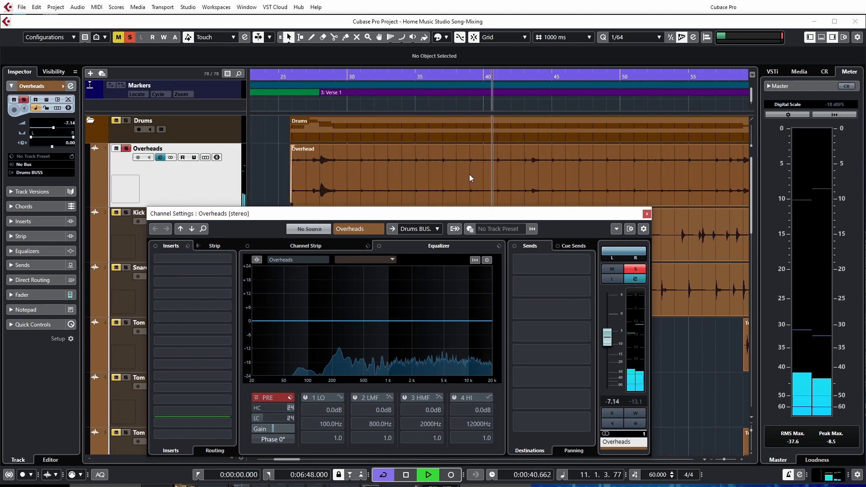
pyautogui.scroll(-5, 475, 171)
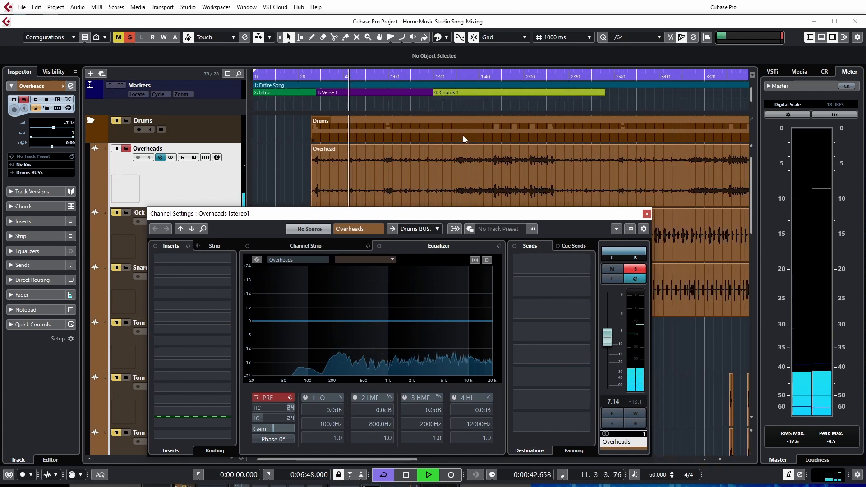
# Listen to the soloed Overheads at different points in the song, returning playback to the Chorus 1 section
pyautogui.click(458, 107)
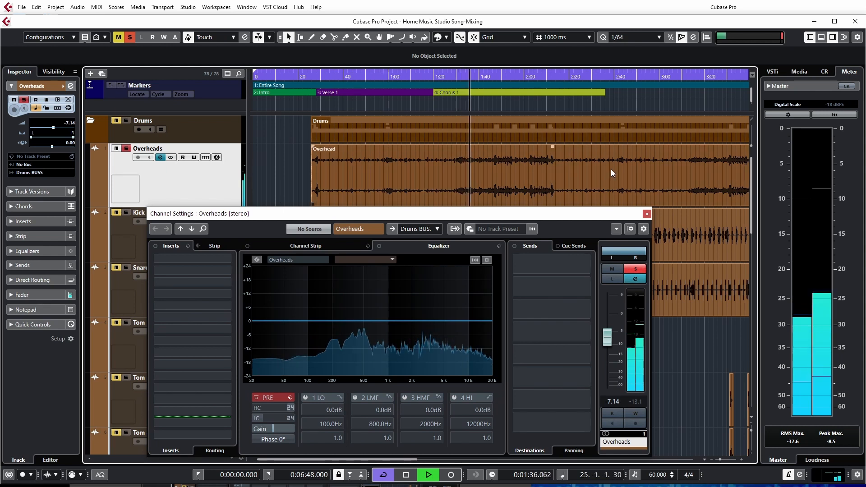
pyautogui.press('f')
pyautogui.click(593, 101)
pyautogui.click(631, 102)
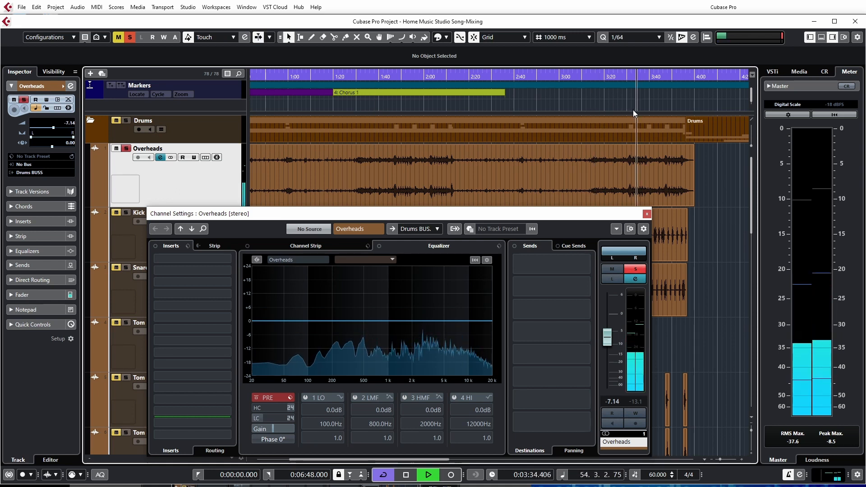
pyautogui.click(364, 107)
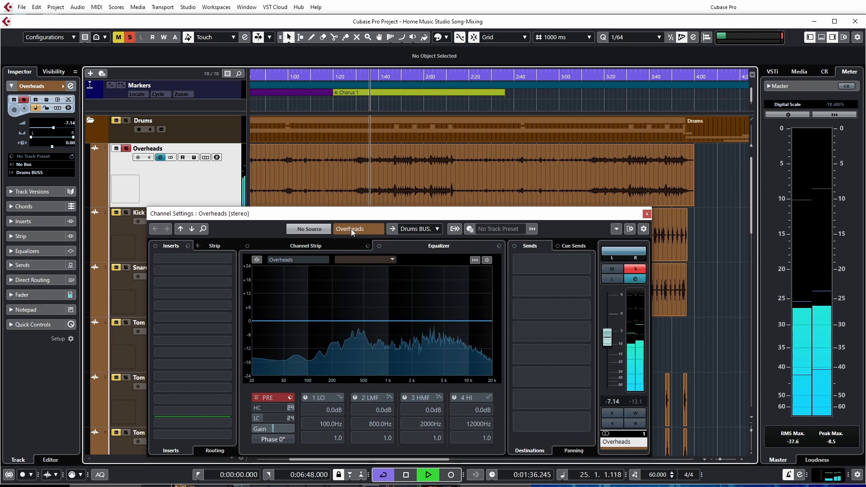
# Enable the low-cut filter on the Overheads EQ and raise its cutoff to roll off the lows below roughly 400 Hz
pyautogui.scroll(-1, 372, 171)
pyautogui.scroll(3, 373, 168)
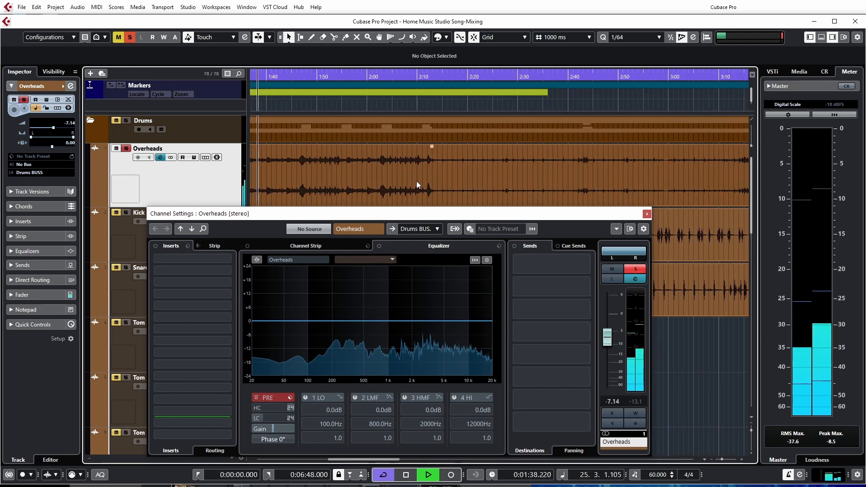
pyautogui.hscroll(-2, 434, 183)
pyautogui.scroll(1, 412, 173)
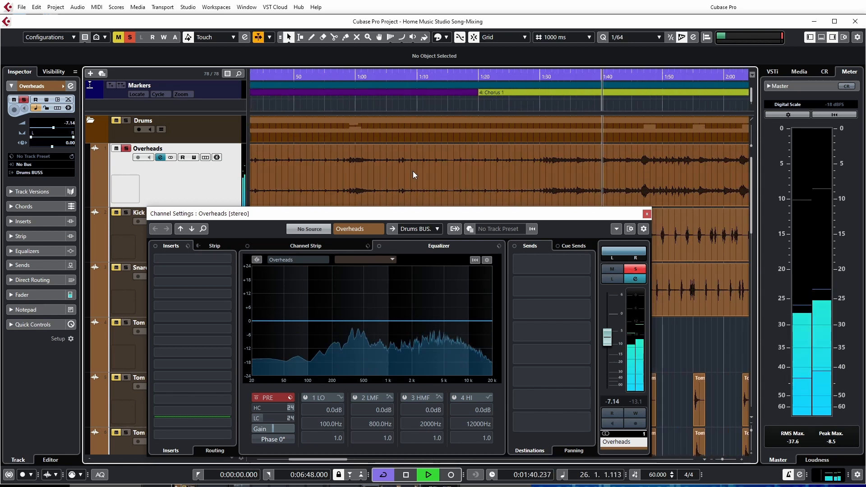
pyautogui.click(256, 419)
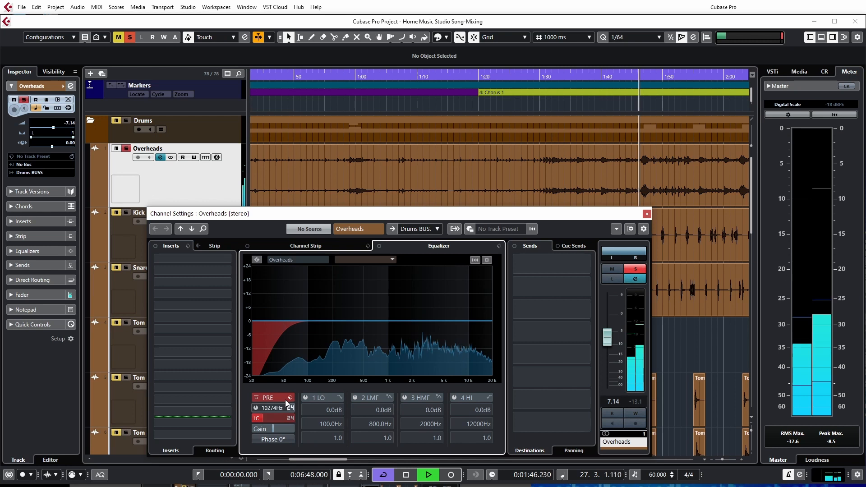
pyautogui.moveTo(269, 420); pyautogui.dragTo(277, 416)
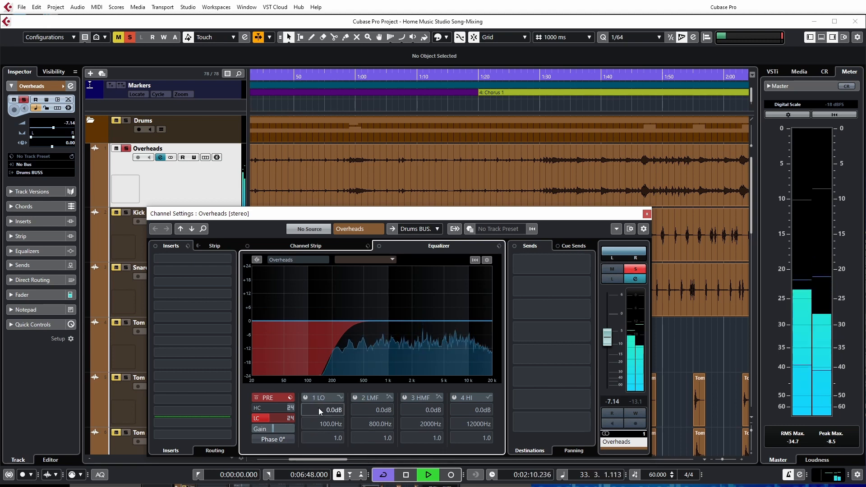
# Enable the low-mid band of the Overheads EQ and cut 4.3 dB at 491.2 Hz with a Q of 3.3 during playback
pyautogui.click(305, 397)
pyautogui.click(355, 398)
pyautogui.press('space')
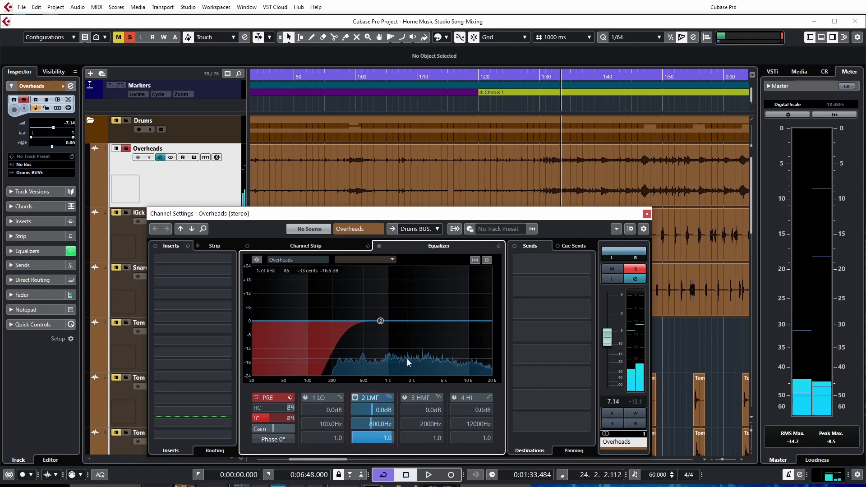
pyautogui.press('space')
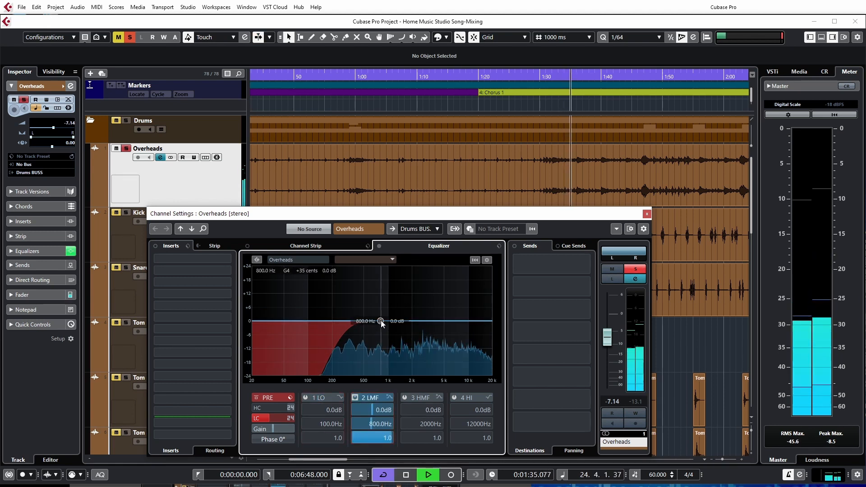
pyautogui.moveTo(381, 321); pyautogui.dragTo(364, 334)
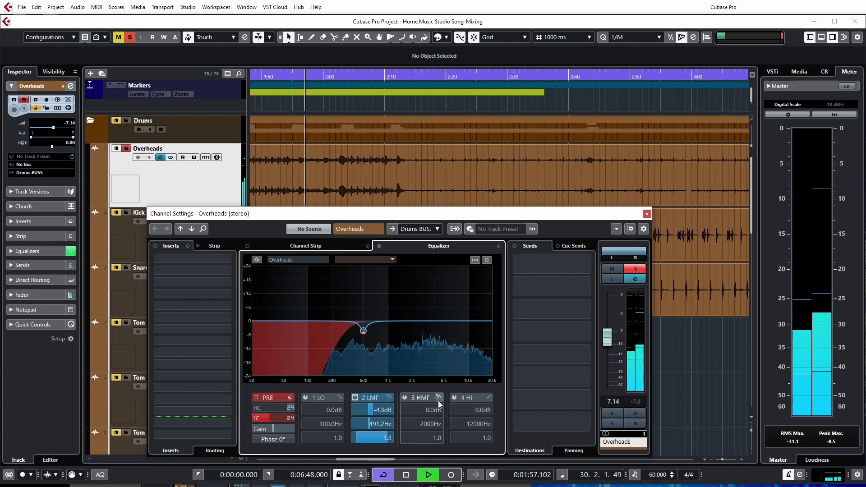
# Enable the high band of the Overheads EQ with a 5.3 dB boost at 4334 Hz, stop playback and close the channel settings
pyautogui.click(453, 396)
pyautogui.moveTo(475, 321); pyautogui.dragTo(440, 312)
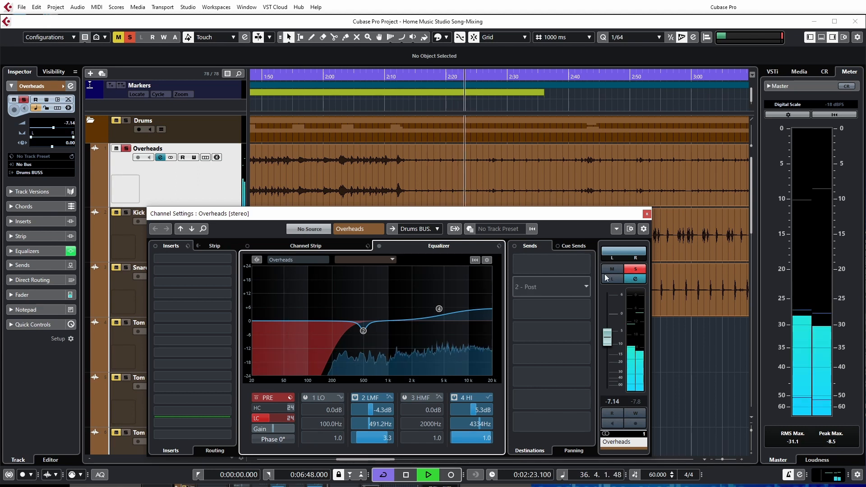
pyautogui.press('space')
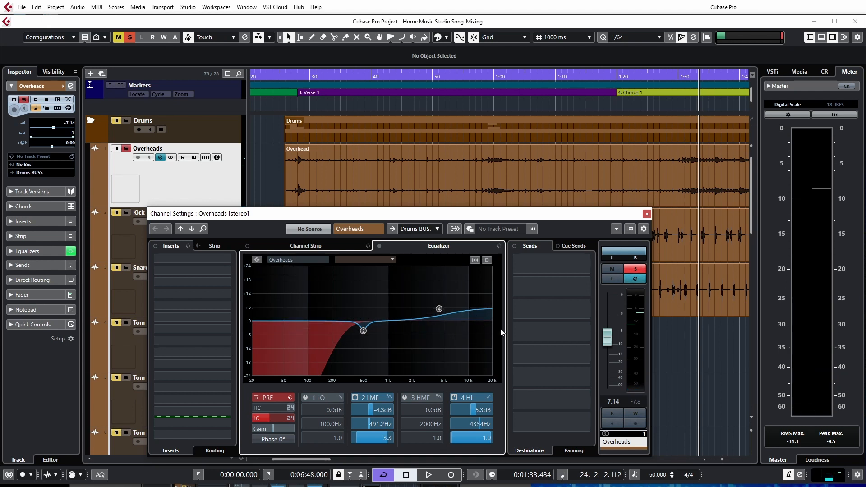
pyautogui.click(646, 215)
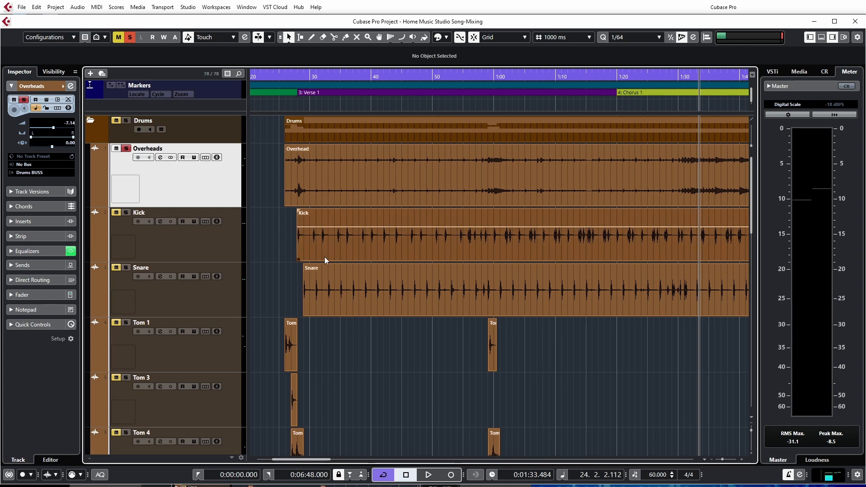
pyautogui.click(131, 215)
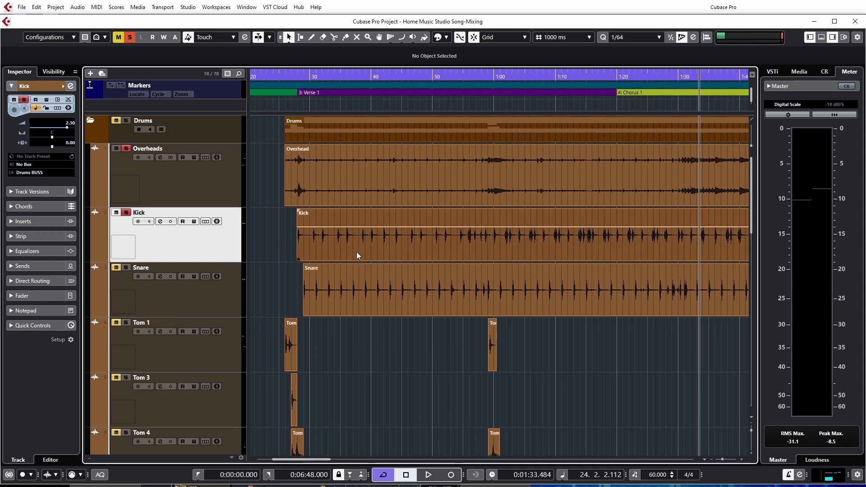
pyautogui.click(162, 221)
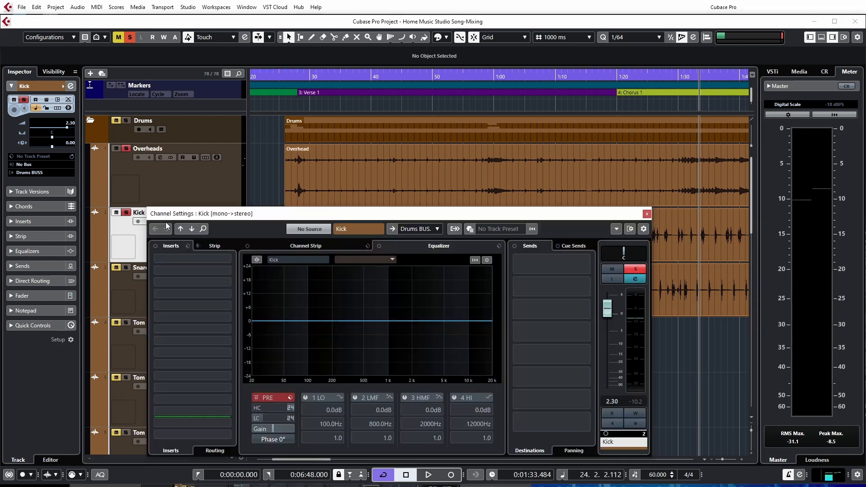
pyautogui.moveTo(329, 217); pyautogui.dragTo(307, 166)
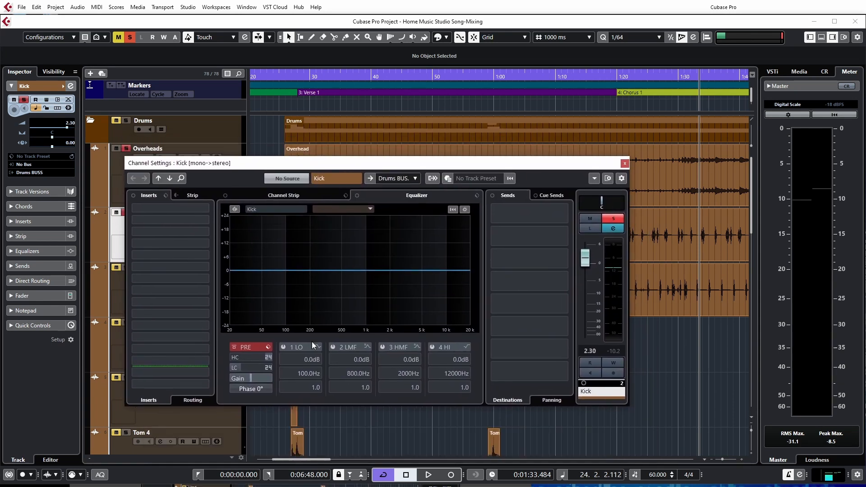
pyautogui.press('space')
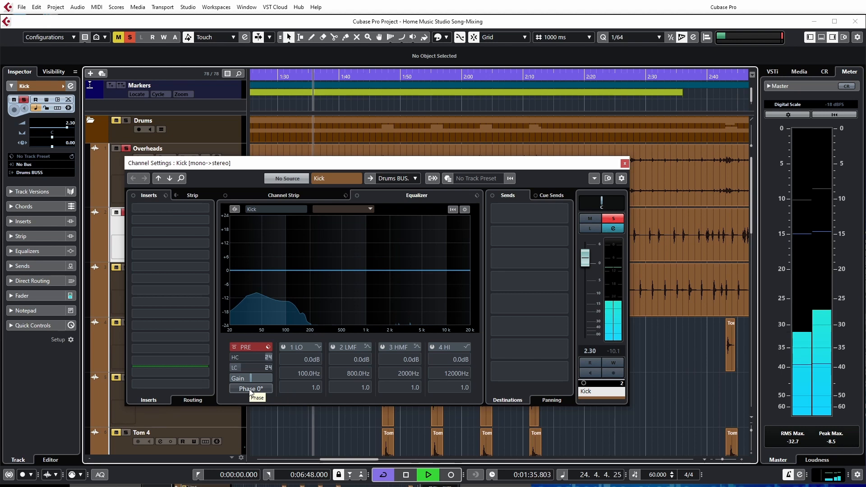
# Try the Kick's phase at 180°, restore it to 0°, stop playback and close the channel settings
pyautogui.click(251, 389)
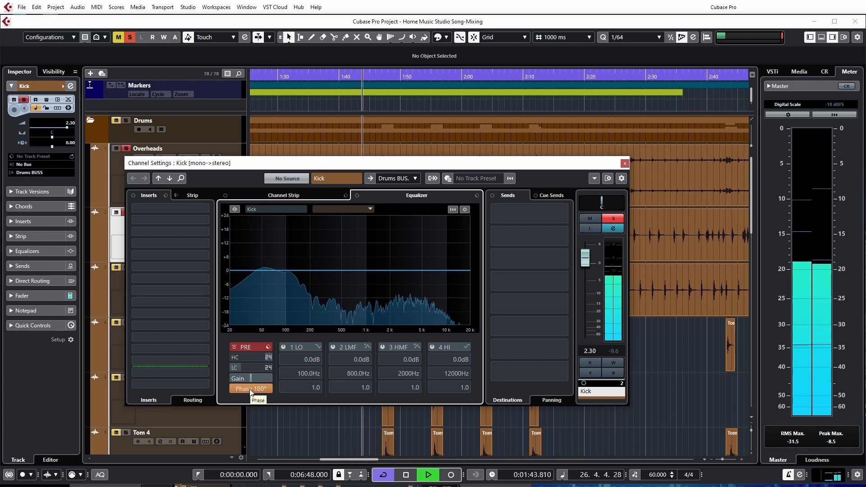
pyautogui.click(250, 388)
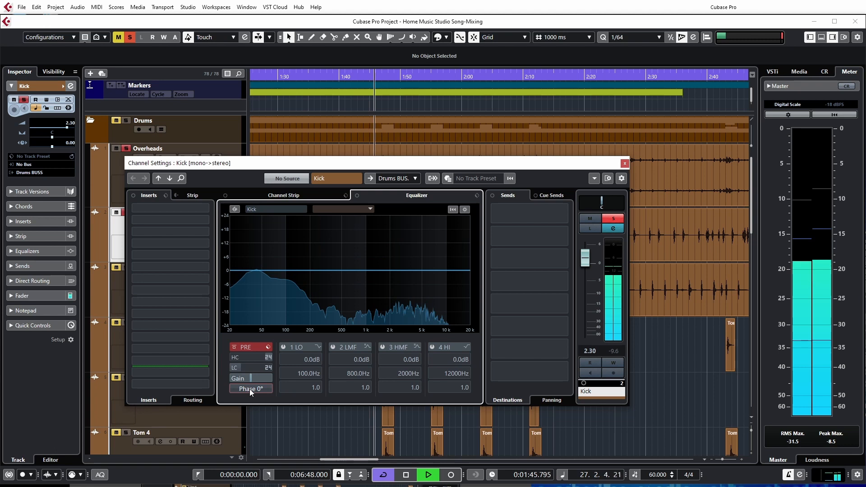
pyautogui.press('space')
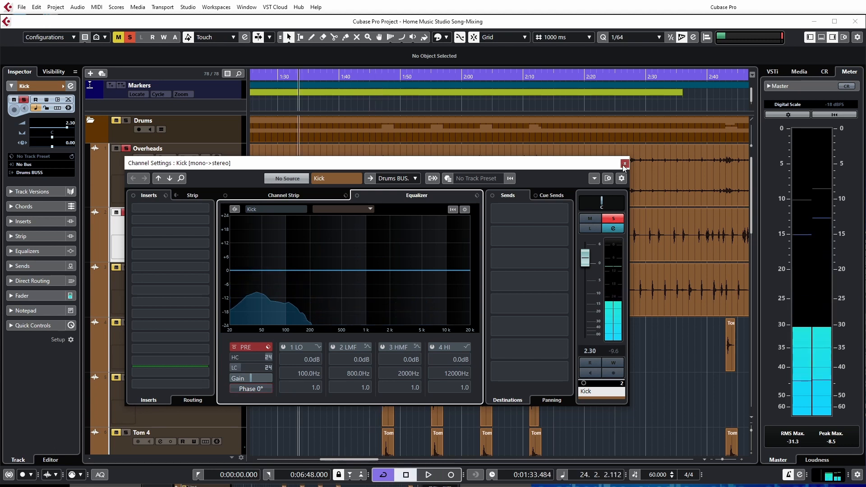
pyautogui.click(624, 164)
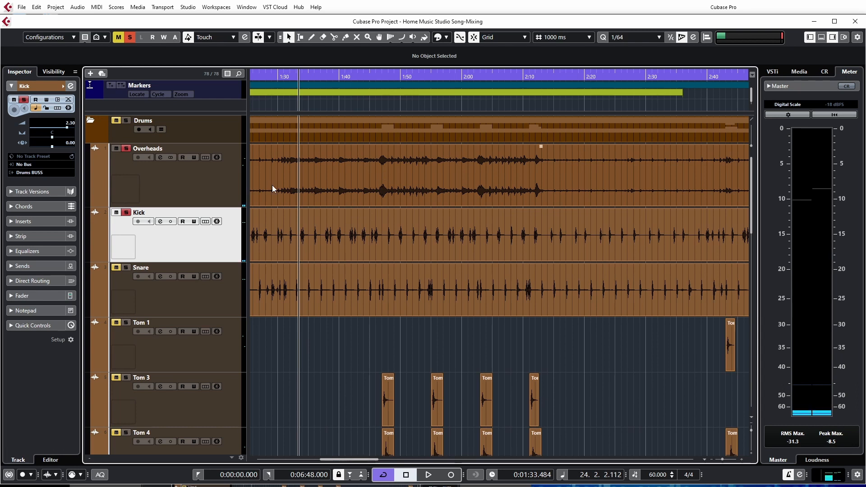
# Compare the Overheads with and without the Kick, and play them with the Snare soloed as well
pyautogui.press('space')
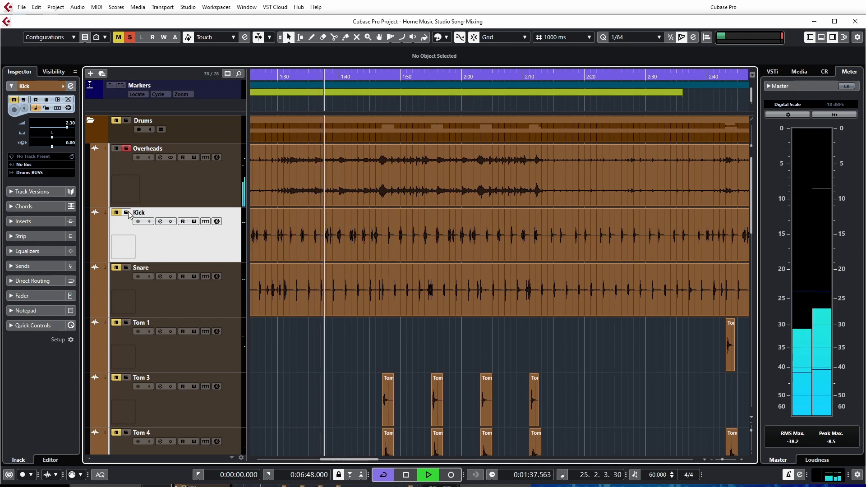
pyautogui.press('space')
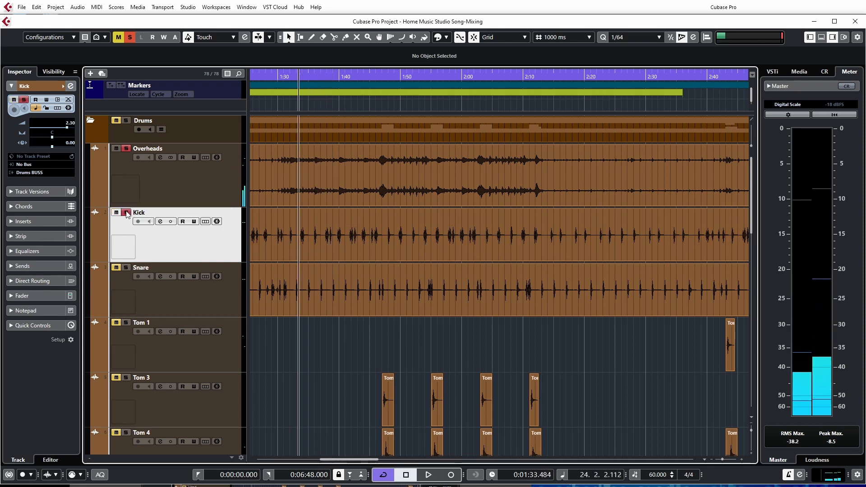
pyautogui.click(129, 268)
pyautogui.press('space')
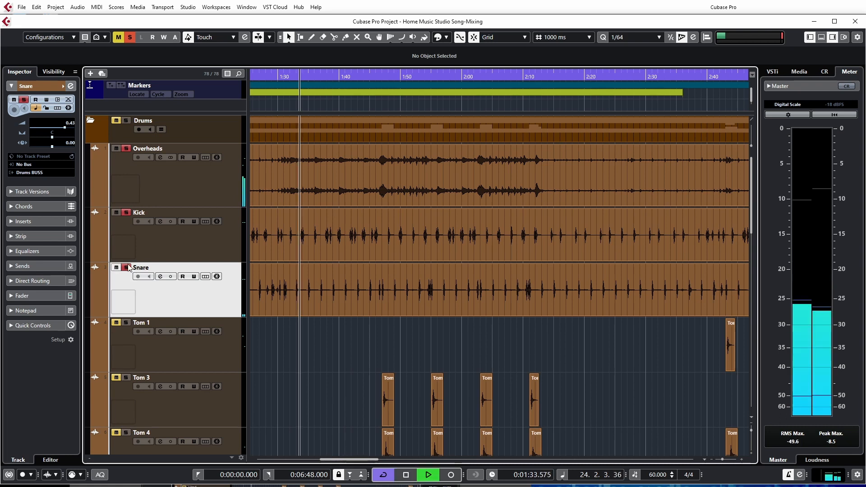
# Remove the Kick and Overheads from the solo, listen to the Snare alone, then stop playback and unsolo it
pyautogui.click(128, 215)
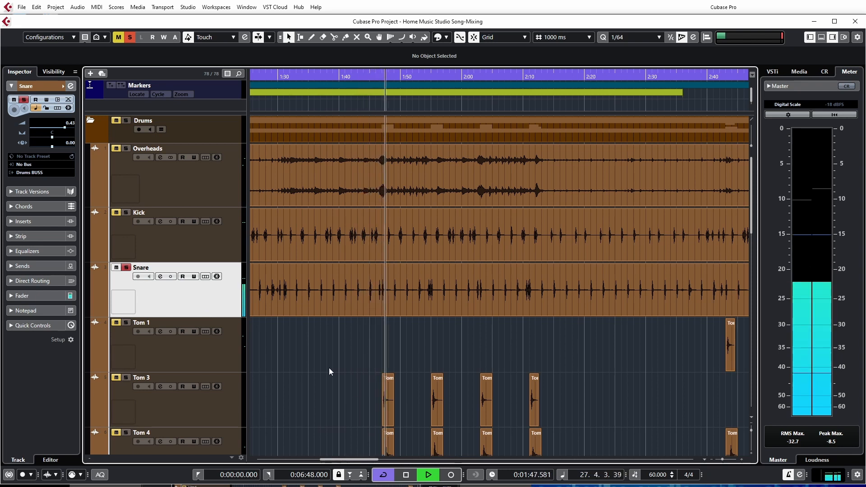
pyautogui.scroll(-4, 342, 379)
pyautogui.scroll(4, 352, 388)
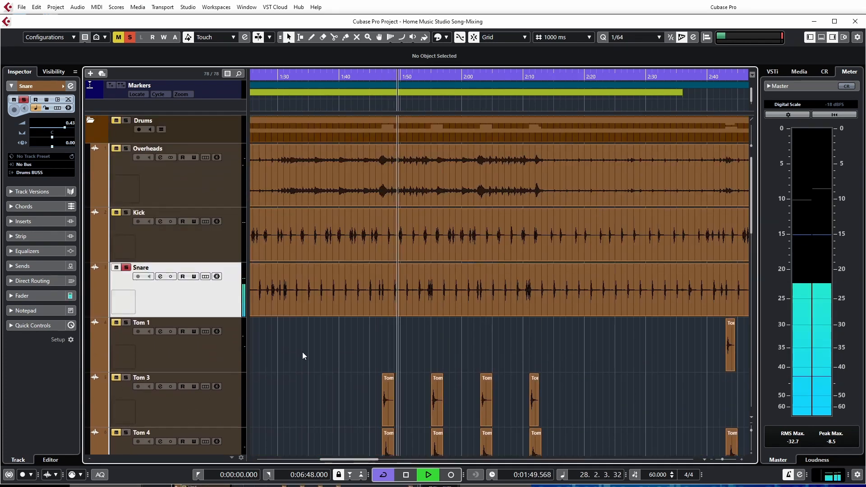
pyautogui.press('space')
pyautogui.click(127, 268)
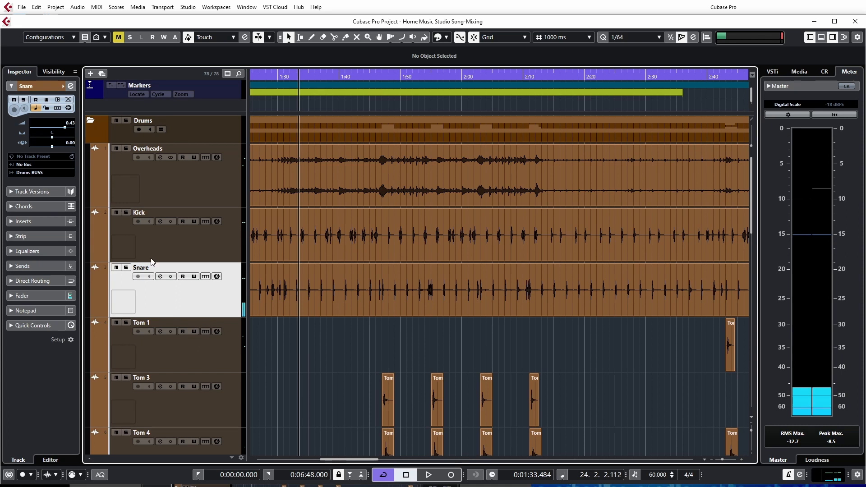
# Audition the HiHat track in solo, stop playback and clear its solo
pyautogui.scroll(-1, 288, 383)
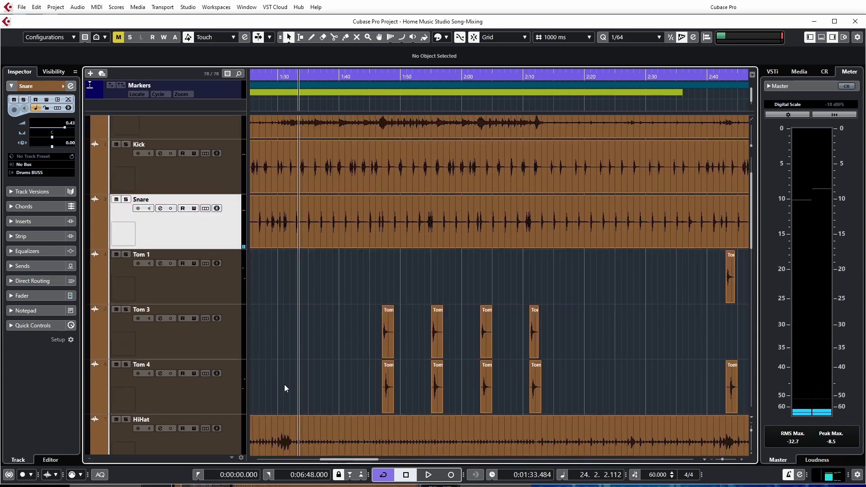
pyautogui.scroll(-1, 283, 385)
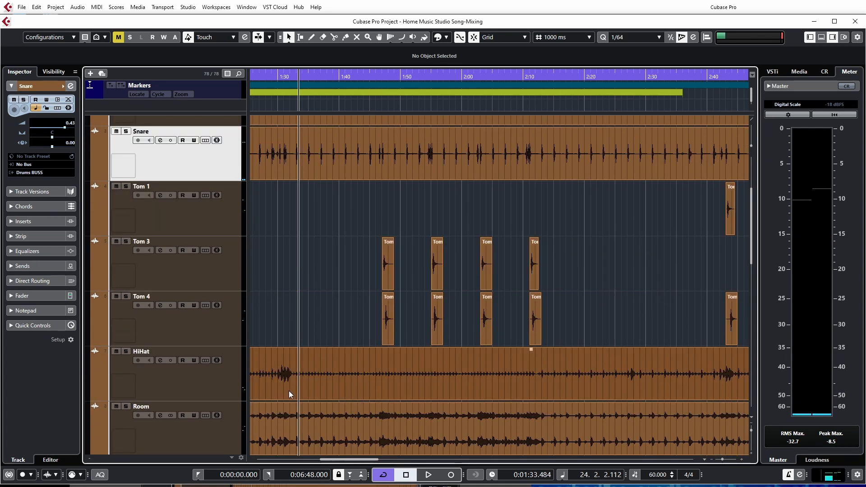
pyautogui.press('space')
pyautogui.click(127, 352)
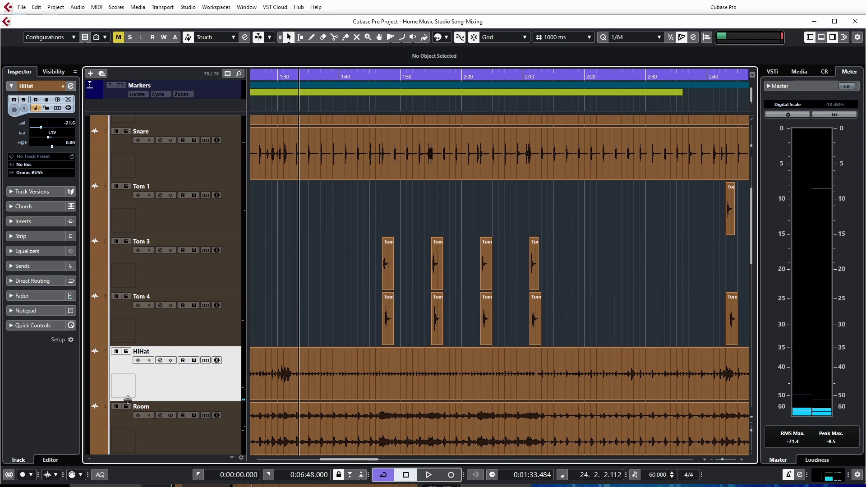
# Audition the Room track in solo and stop playback
pyautogui.click(127, 406)
pyautogui.scroll(-3, 175, 412)
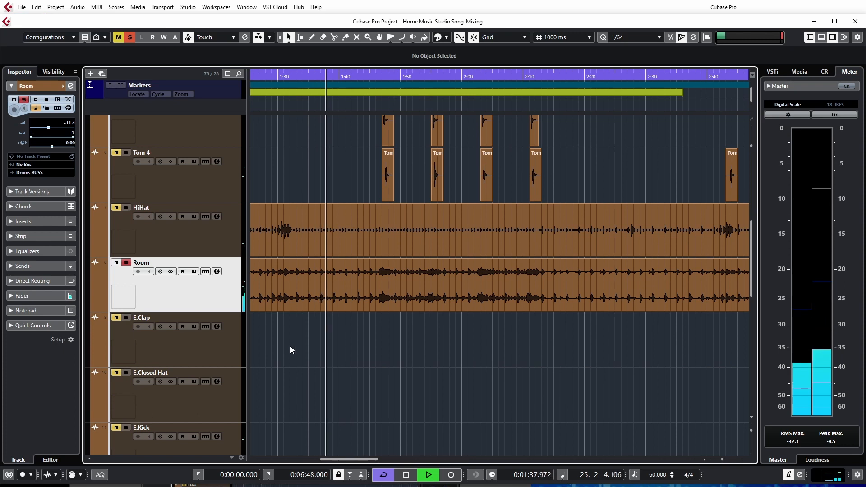
pyautogui.scroll(6, 290, 344)
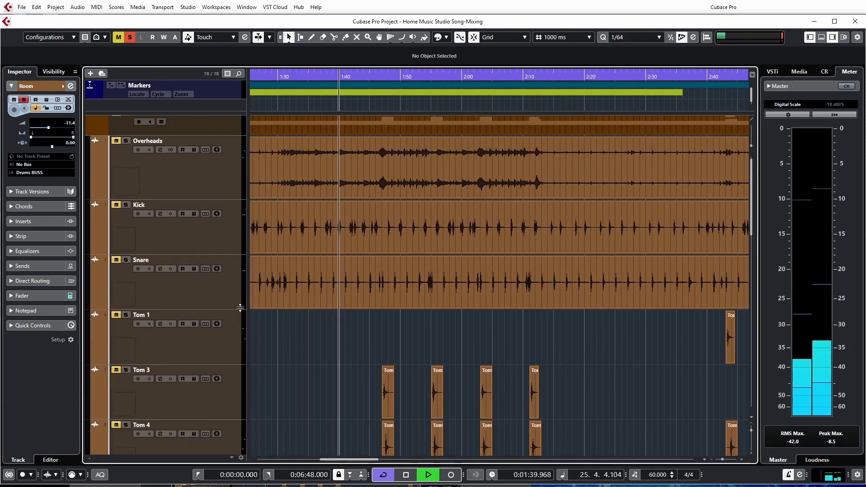
pyautogui.press('space')
# Solo only the Kick, start playback, open its channel settings and set its phase to 180°
pyautogui.click(126, 205)
pyautogui.press('space')
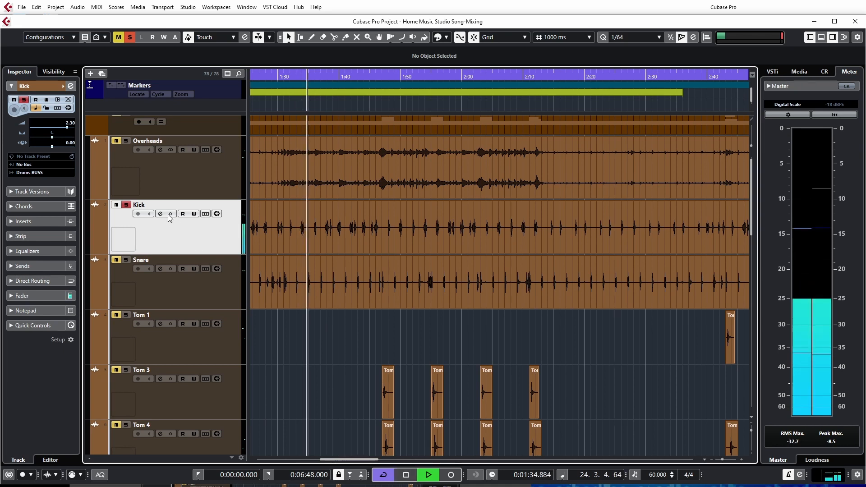
pyautogui.click(160, 214)
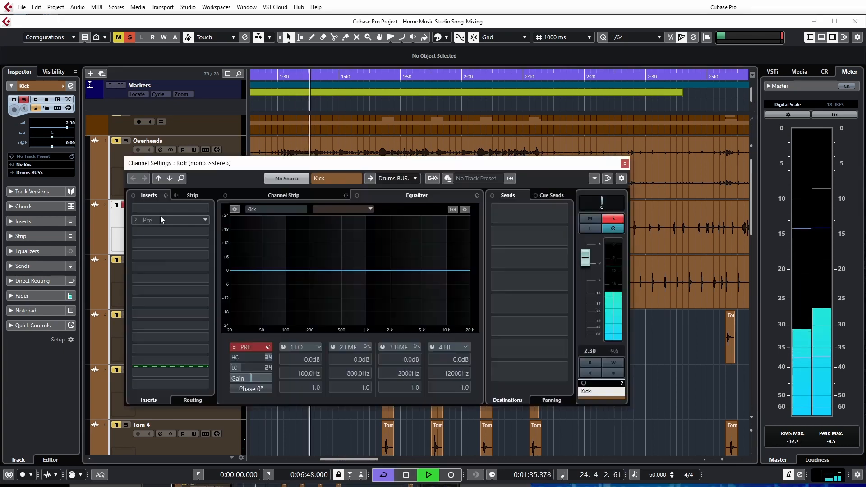
pyautogui.click(257, 389)
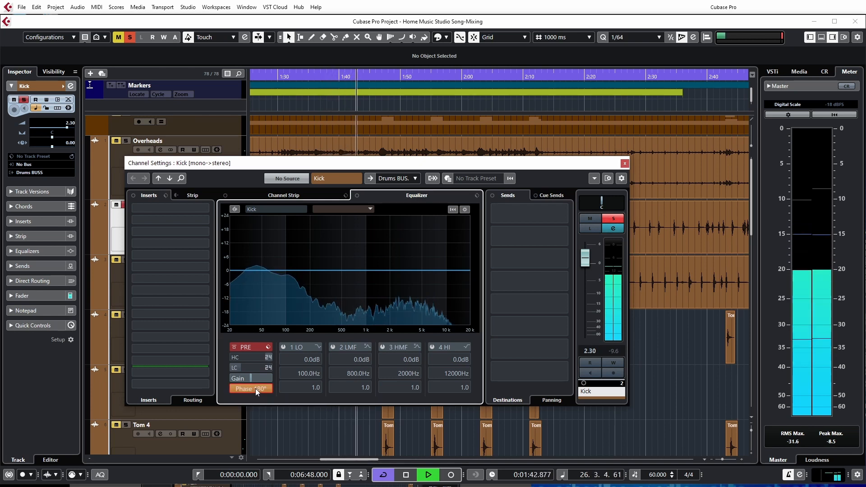
# Compare the Kick's phase at 0° and 180°, leave it at 0°, stop playback and close its channel settings
pyautogui.click(255, 388)
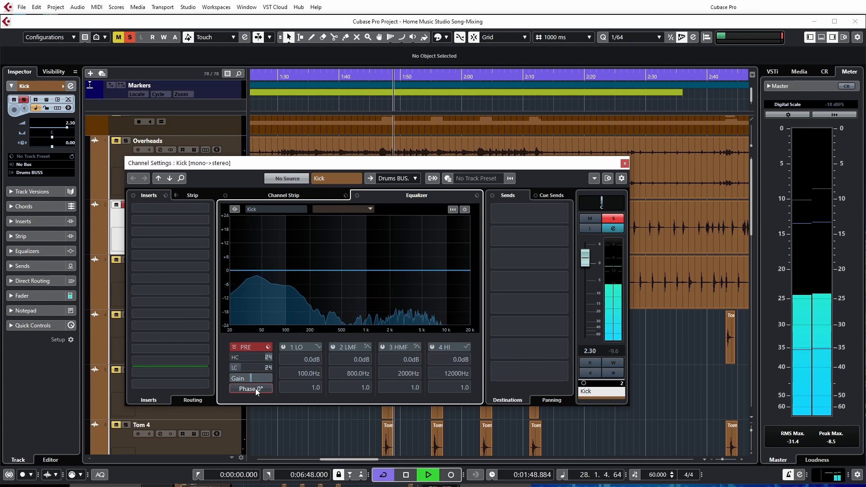
pyautogui.click(255, 388)
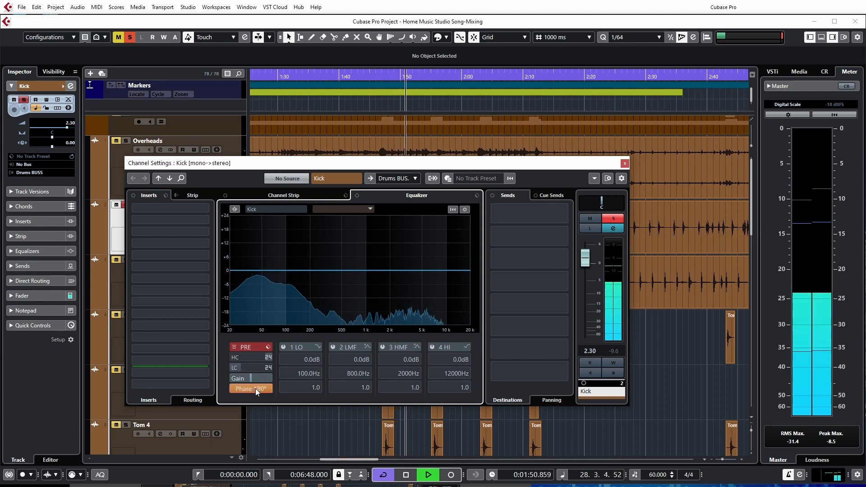
pyautogui.click(255, 388)
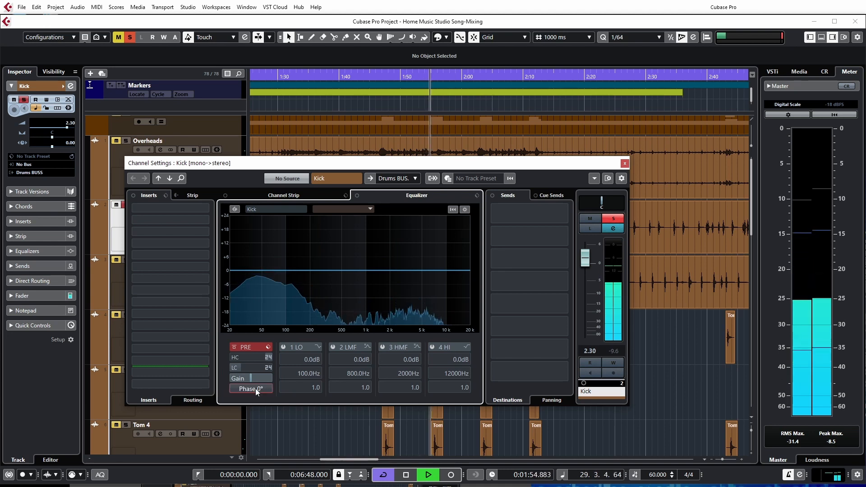
pyautogui.press('space')
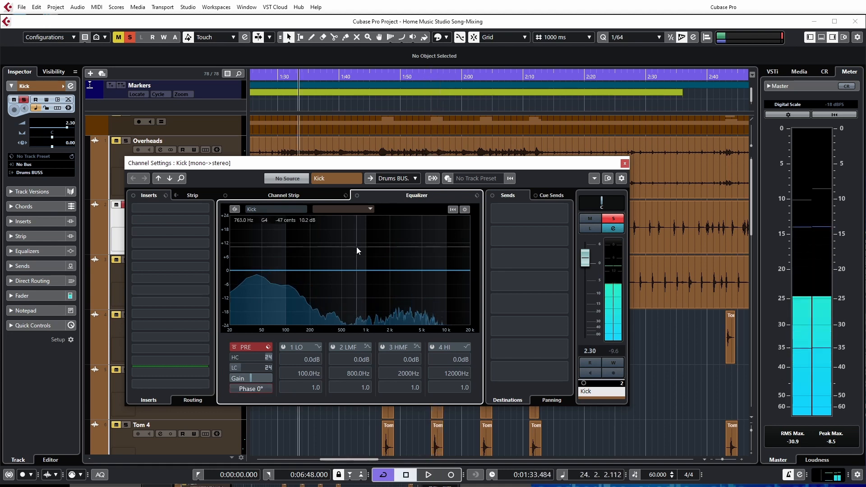
pyautogui.click(624, 163)
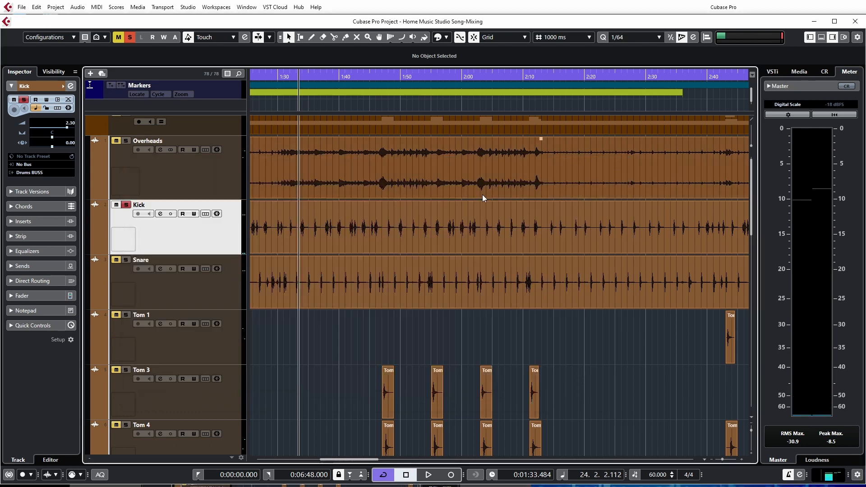
# Compare the soloed Snare's phase at 180° and 0° during playback, leave it at 0°, then stop and close its channel settings
pyautogui.click(126, 260)
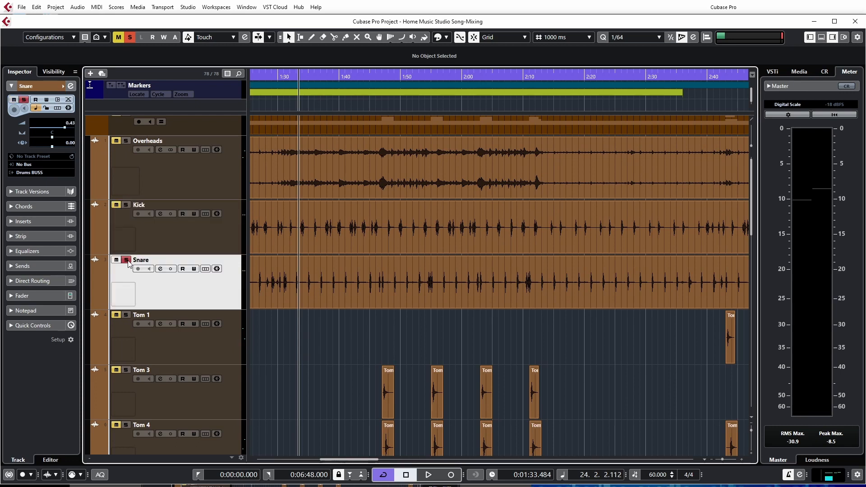
pyautogui.click(160, 269)
pyautogui.press('space')
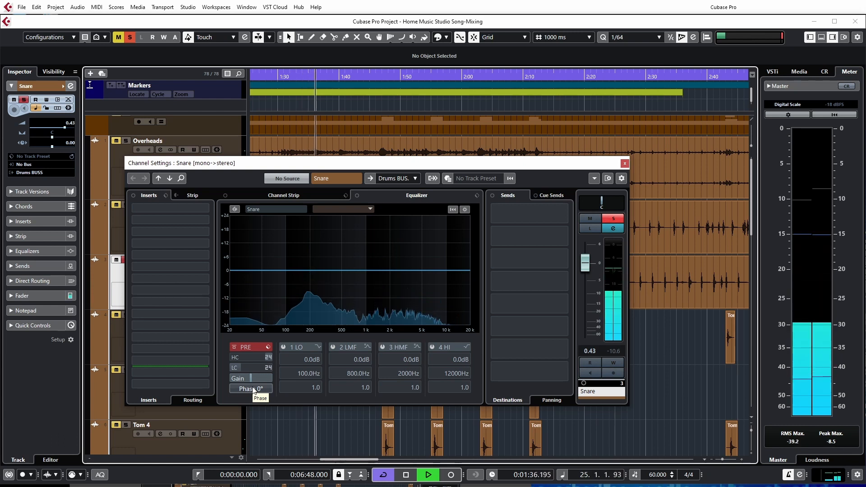
pyautogui.click(253, 389)
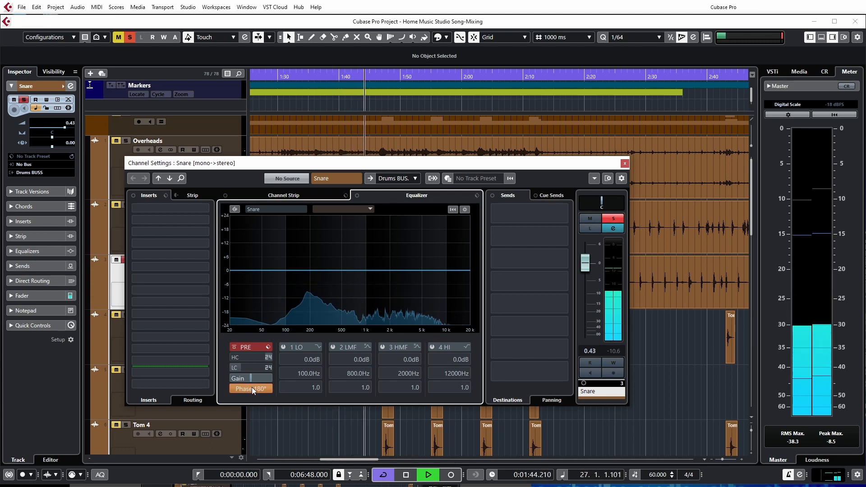
pyautogui.click(250, 389)
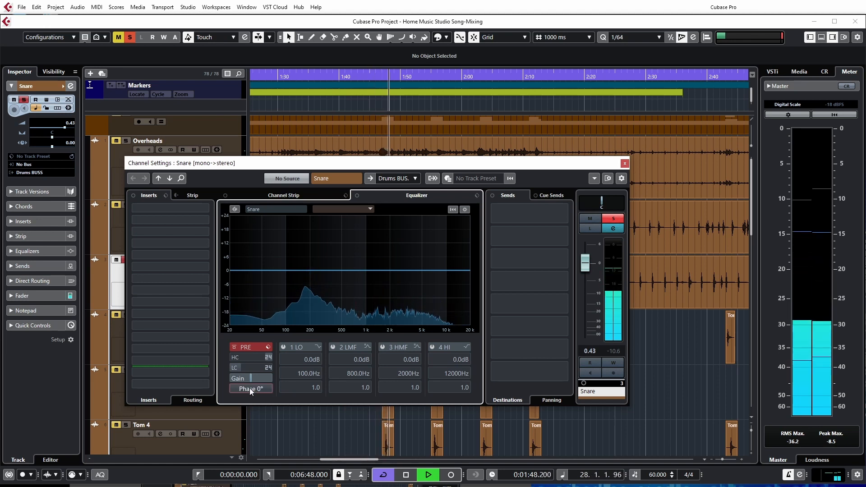
pyautogui.click(248, 387)
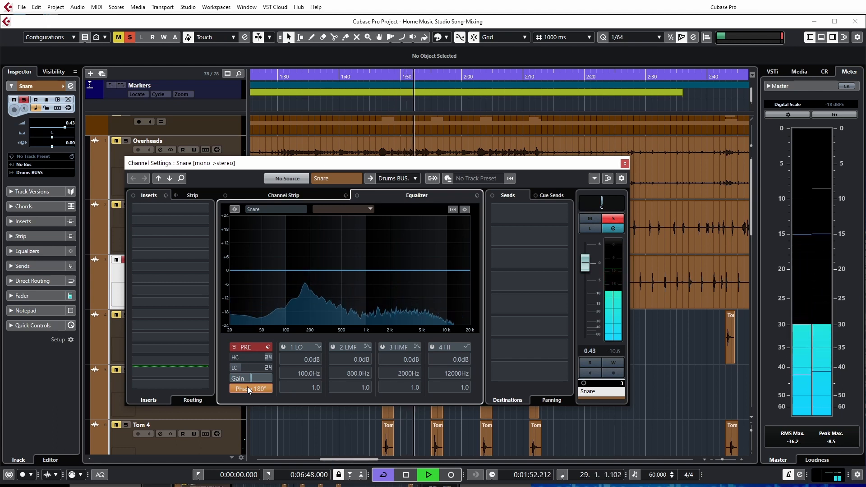
pyautogui.click(246, 387)
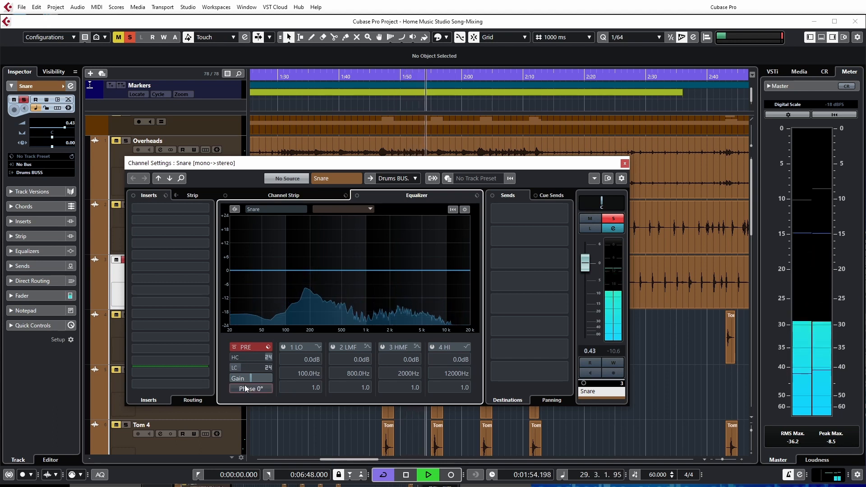
pyautogui.press('space')
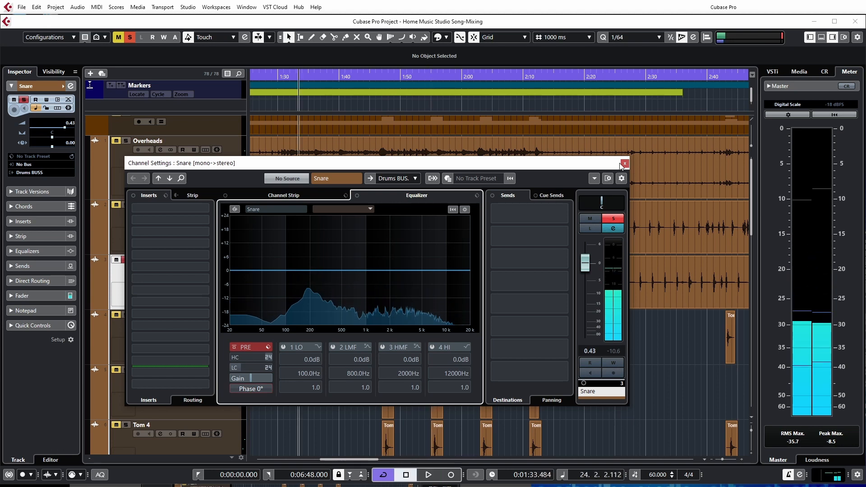
pyautogui.click(624, 164)
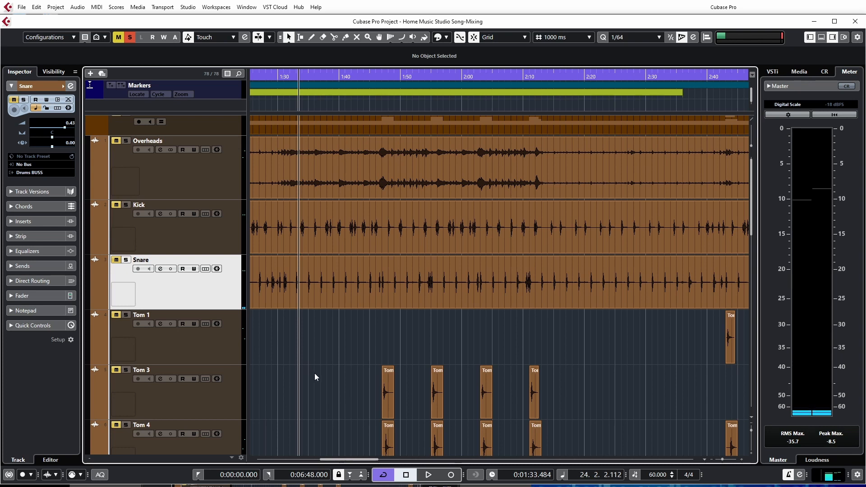
pyautogui.scroll(-5, 298, 396)
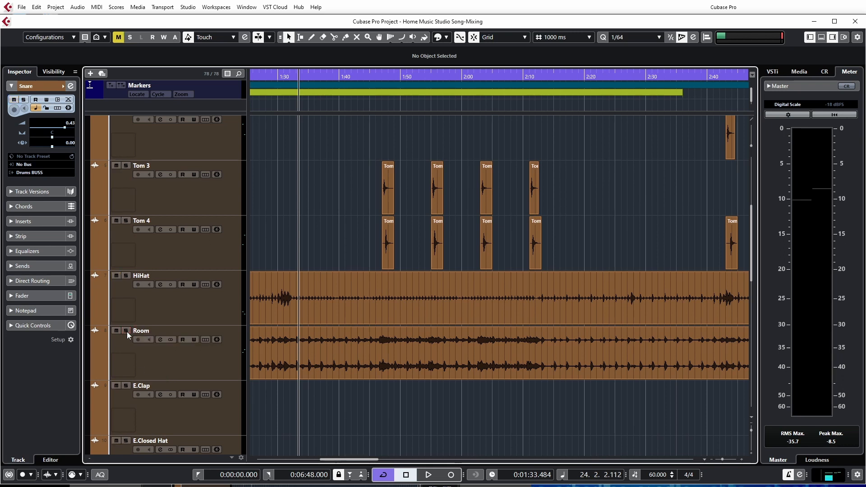
pyautogui.scroll(5, 334, 258)
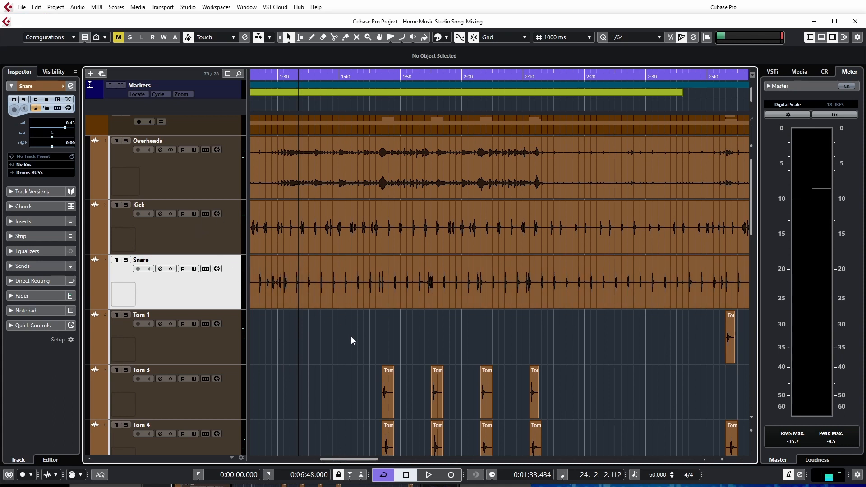
pyautogui.scroll(1, 157, 190)
pyautogui.click(127, 149)
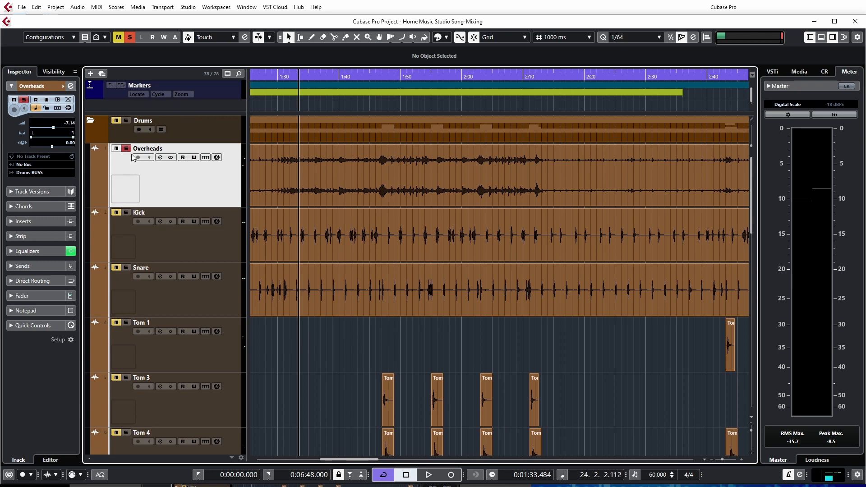
pyautogui.click(127, 213)
pyautogui.press('space')
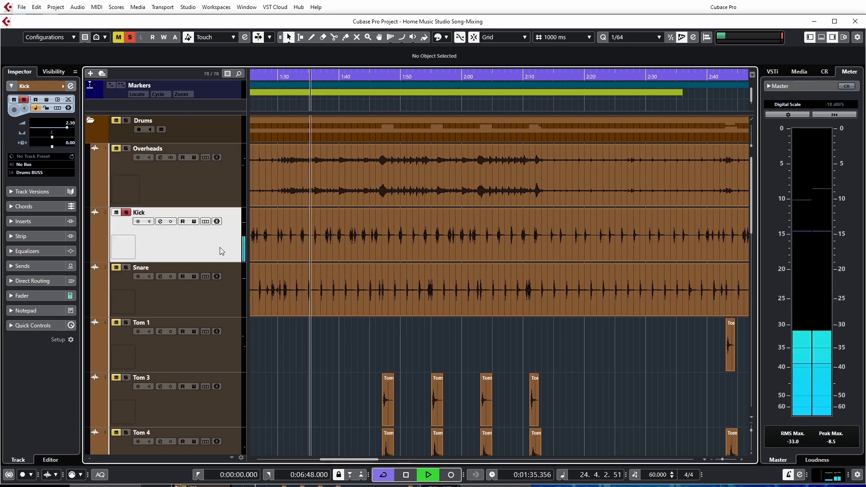
pyautogui.press('e')
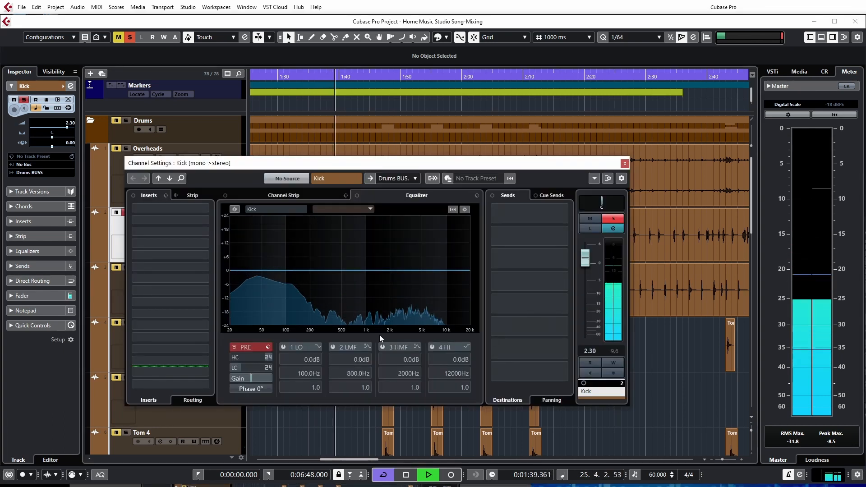
# Enable the Kick's low-cut and high-cut filters and adjust their cutoffs to trim the lowest and highest frequencies
pyautogui.click(236, 368)
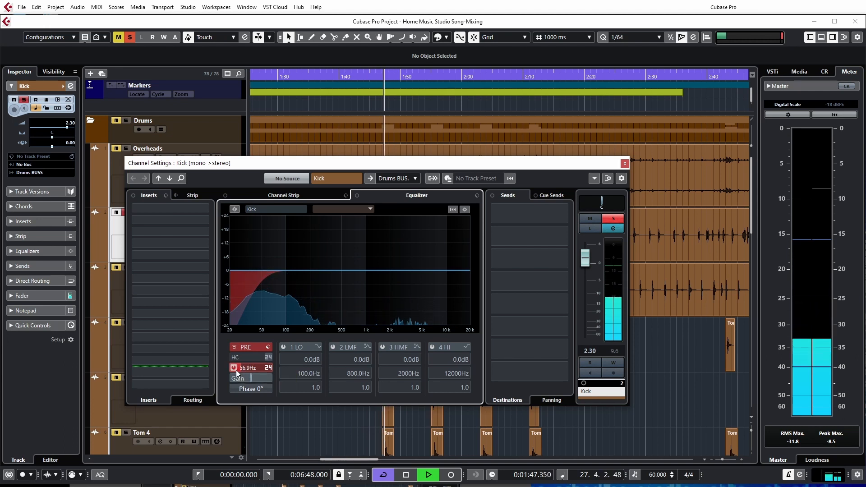
pyautogui.scroll(-2, 234, 372)
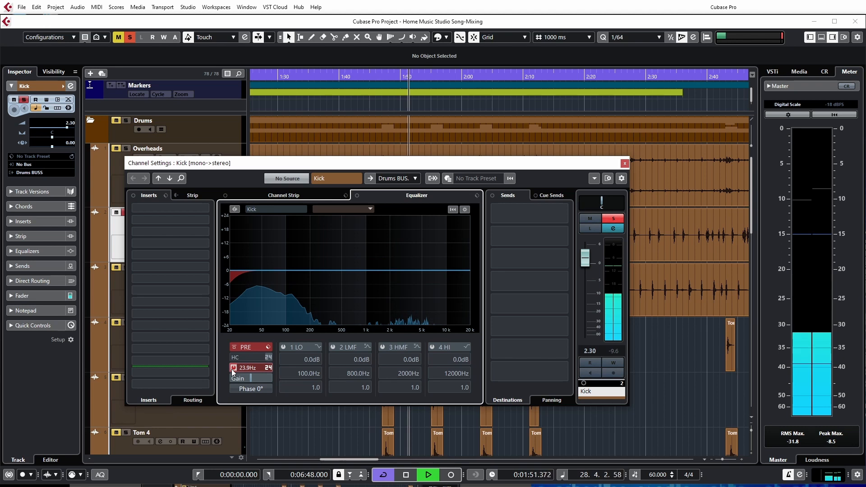
pyautogui.scroll(5, 232, 371)
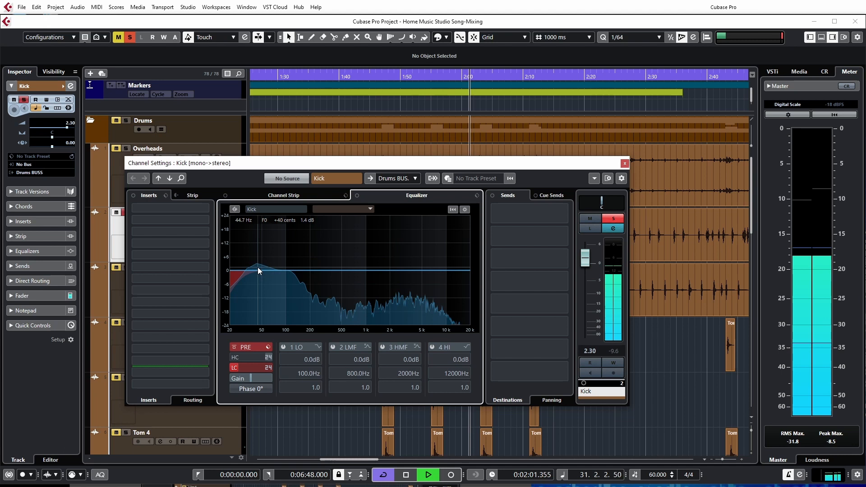
pyautogui.click(270, 357)
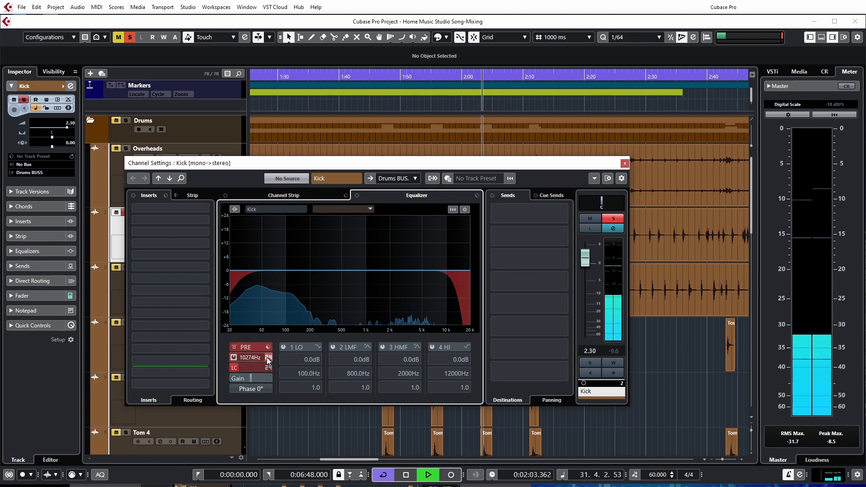
pyautogui.moveTo(261, 358)
pyautogui.mouseDown()
pyautogui.moveTo(253, 357)
pyautogui.moveTo(261, 356)
pyautogui.mouseUp()
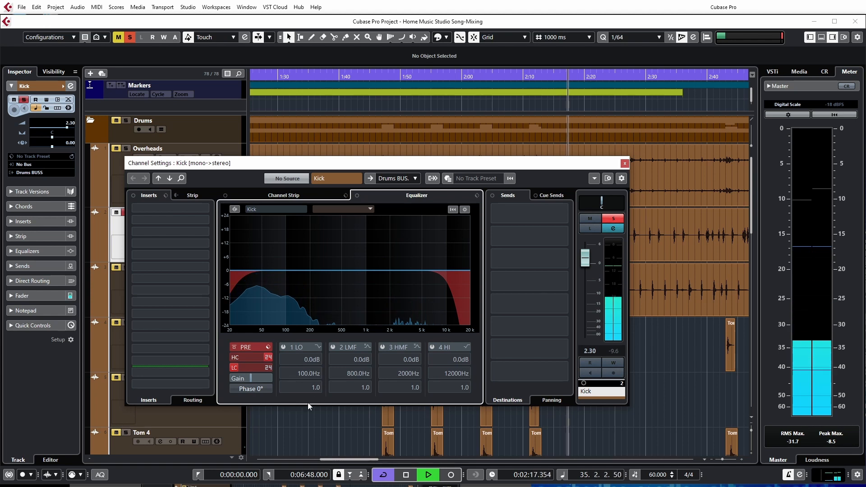
# Enable the Kick's low-mid EQ band and boost it by 4.3 dB at 45.3 Hz
pyautogui.click(333, 347)
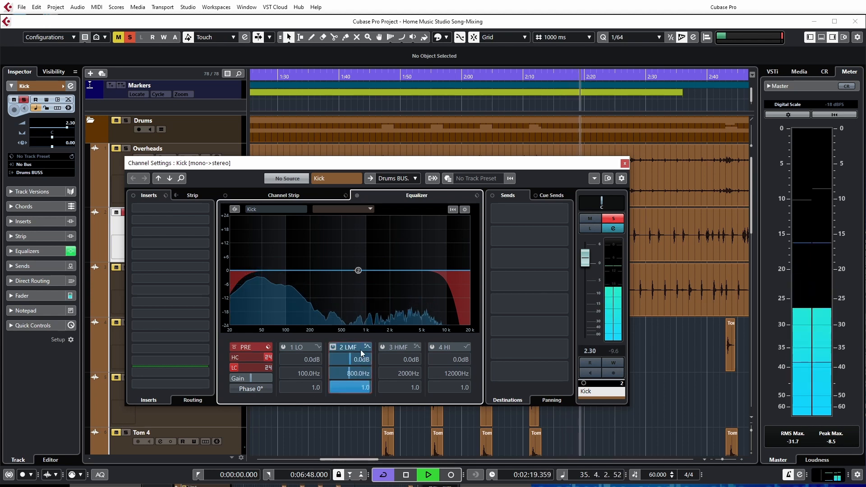
pyautogui.moveTo(359, 274); pyautogui.dragTo(259, 263)
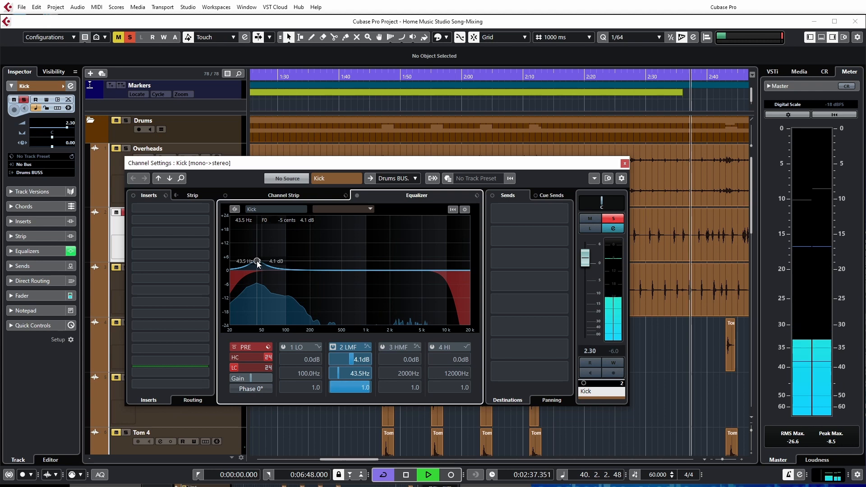
pyautogui.moveTo(258, 263); pyautogui.dragTo(259, 263)
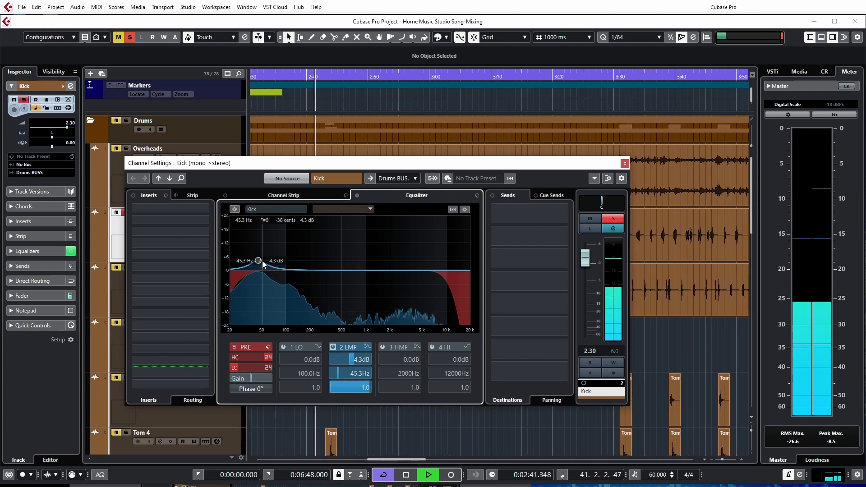
# Boost the Kick's high-mid EQ band by 4.1 dB at 3054 Hz, then compare the sound with the equalizer bypassed and active
pyautogui.click(384, 347)
pyautogui.moveTo(399, 270); pyautogui.dragTo(408, 244)
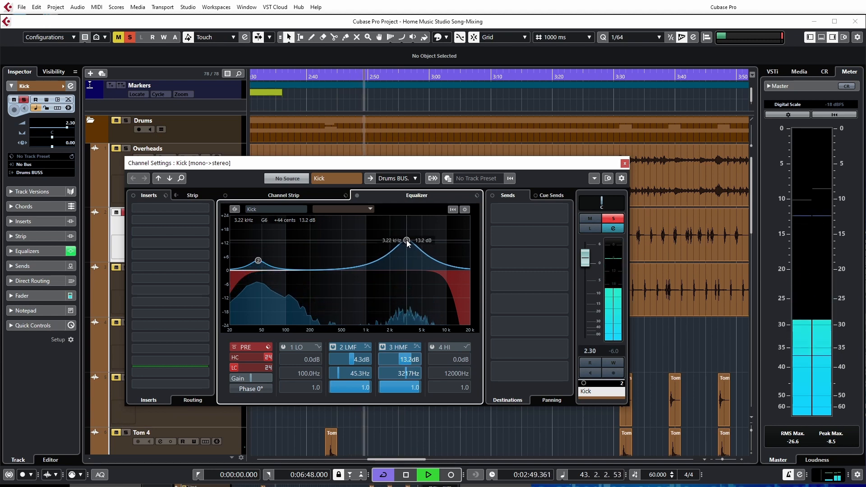
pyautogui.moveTo(407, 243); pyautogui.dragTo(406, 264)
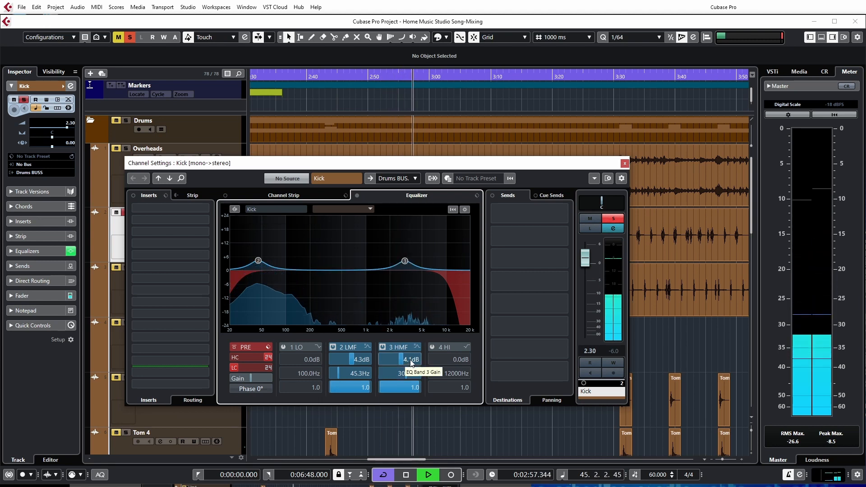
pyautogui.click(357, 195)
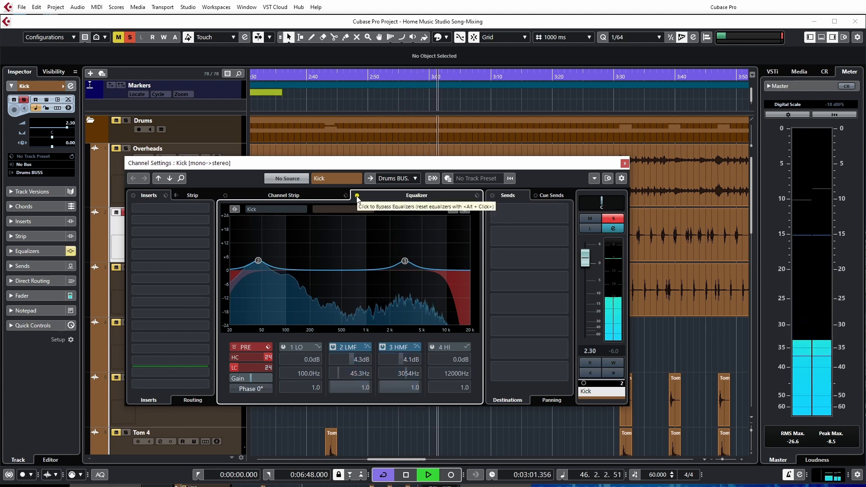
pyautogui.click(357, 196)
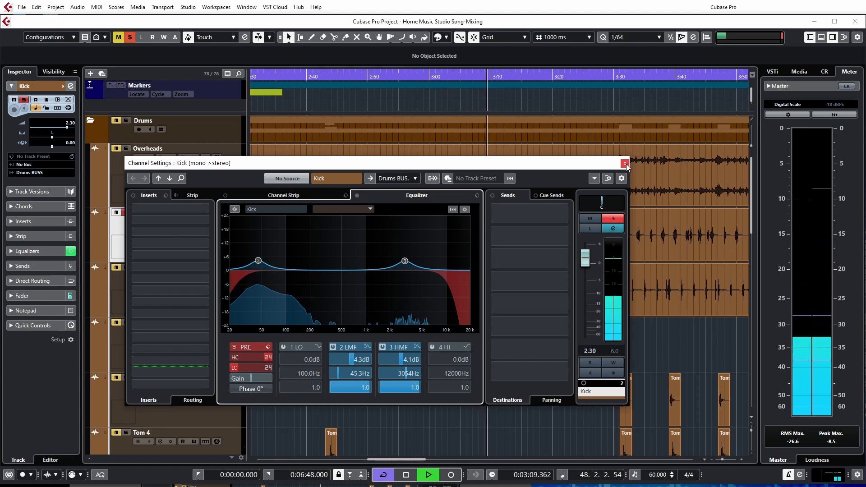
# Move the channel settings window clear of the track list, switch it to the Snare and solo only the Snare
pyautogui.moveTo(393, 191); pyautogui.dragTo(486, 189)
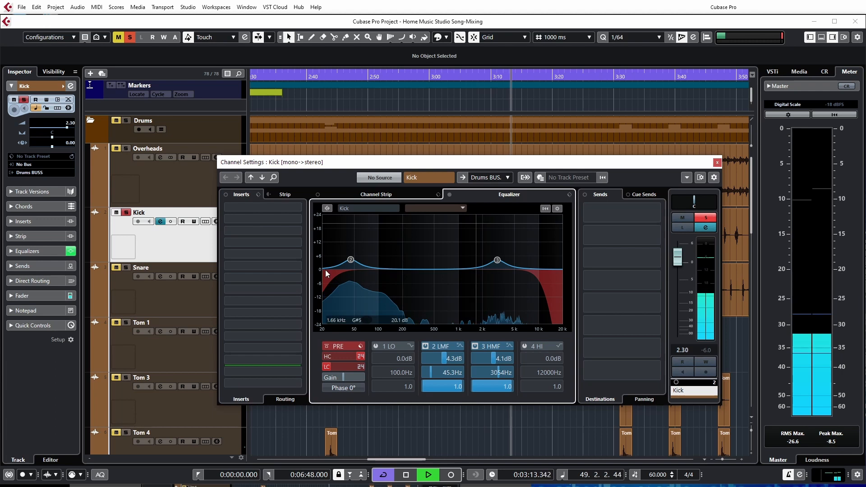
pyautogui.click(170, 297)
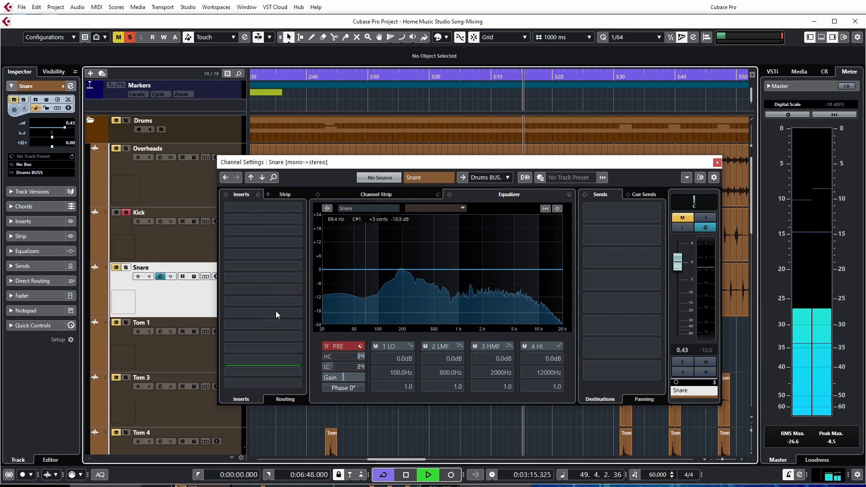
pyautogui.click(126, 268)
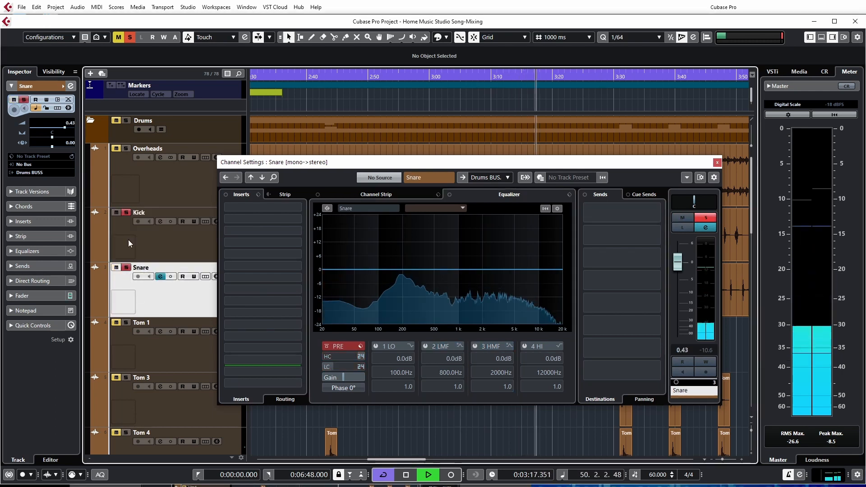
pyautogui.click(126, 213)
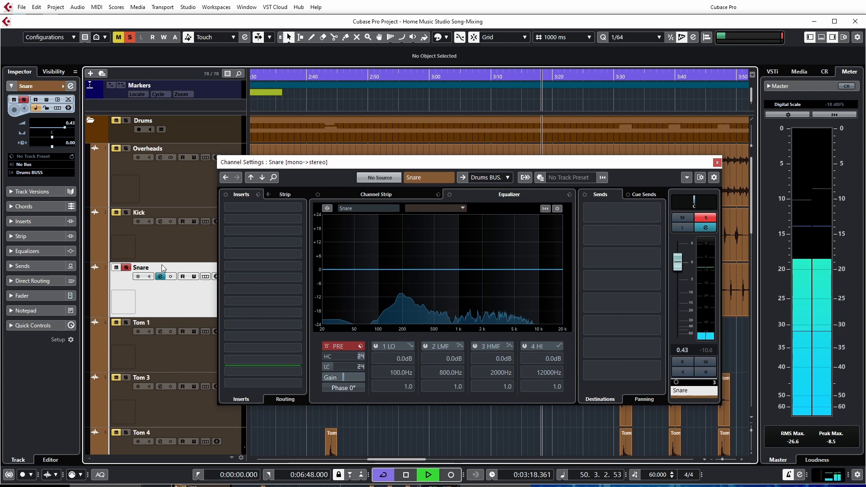
# Enable the Snare's low-cut filter to remove its lowest frequencies
pyautogui.click(326, 366)
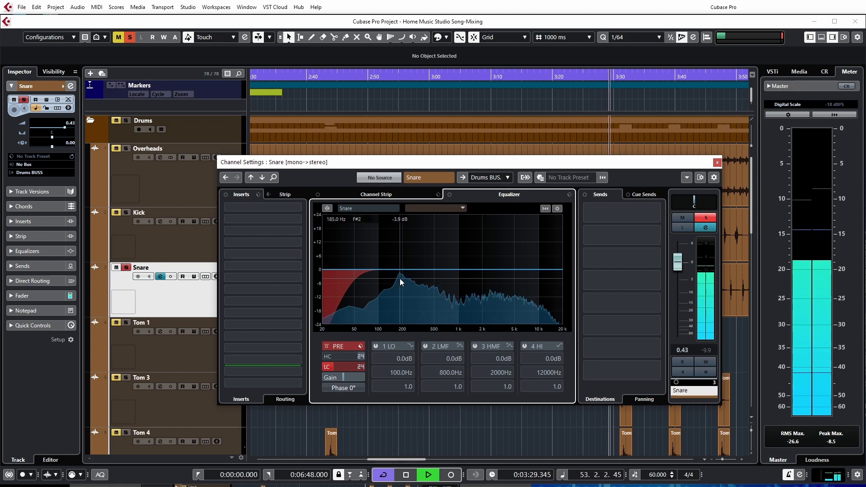
# Sweep the Snare's low-cut frequency up to about 259 Hz and back during playback, settle it at 75.9 Hz, and restart playback from earlier
pyautogui.scroll(5, 354, 367)
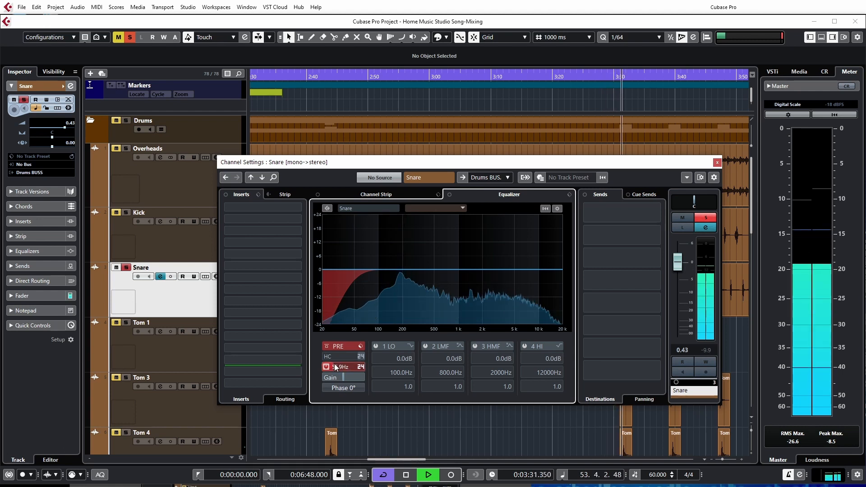
pyautogui.scroll(-4, 339, 366)
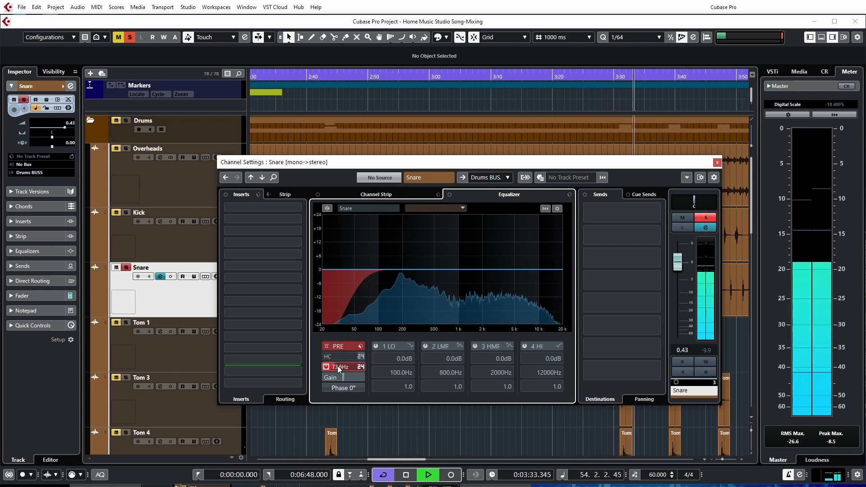
pyautogui.scroll(6, 339, 363)
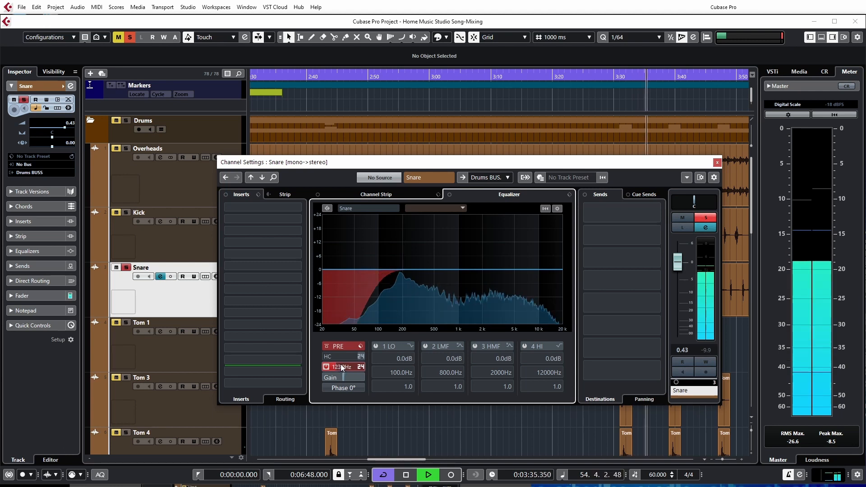
pyautogui.scroll(2, 342, 366)
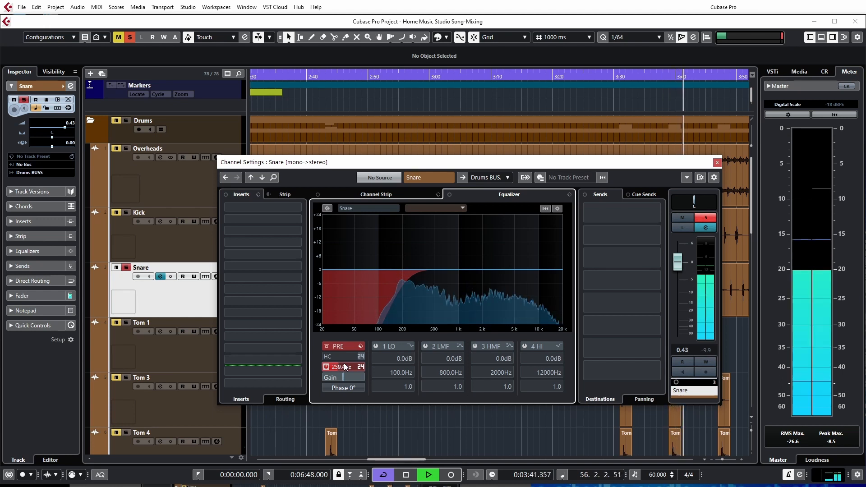
pyautogui.scroll(-6, 342, 365)
pyautogui.scroll(-4, 342, 367)
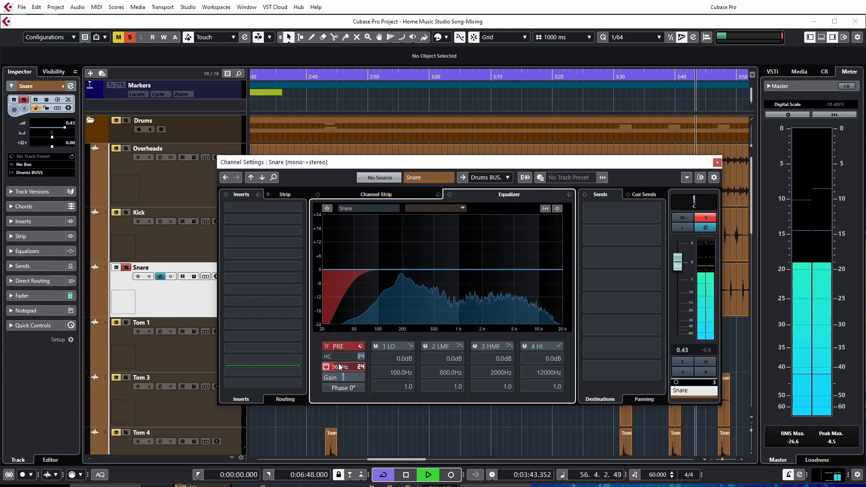
pyautogui.scroll(-1, 339, 366)
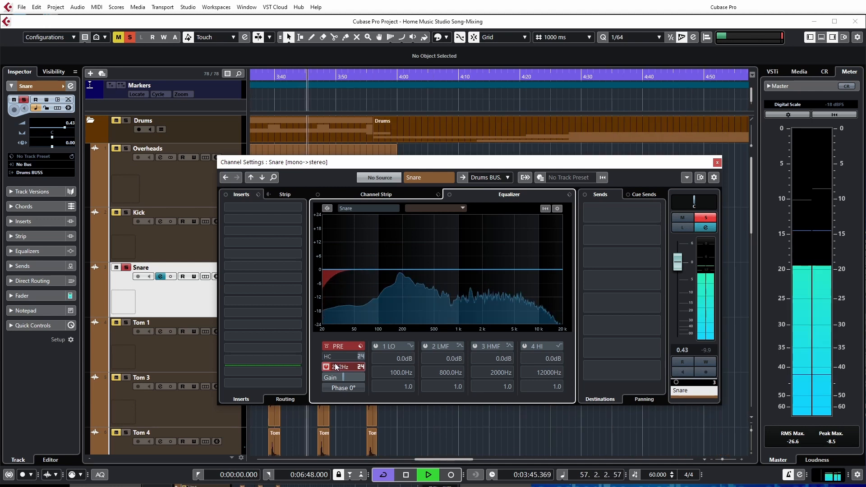
pyautogui.scroll(1, 340, 366)
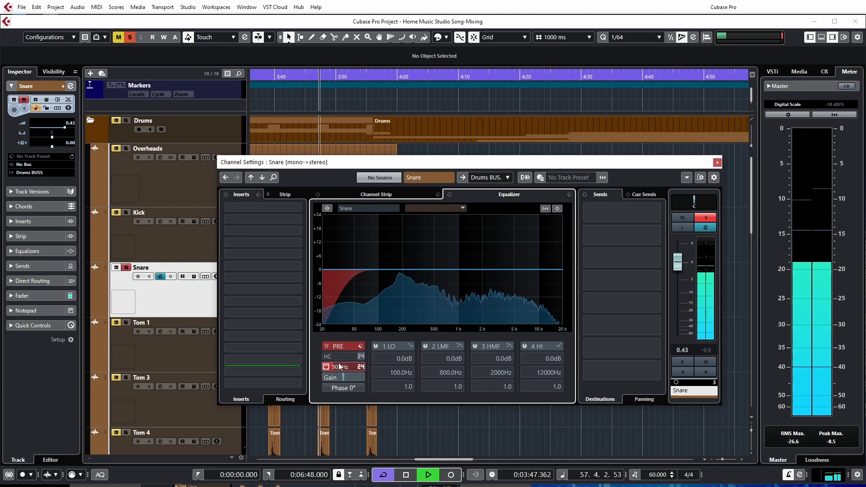
pyautogui.scroll(3, 339, 365)
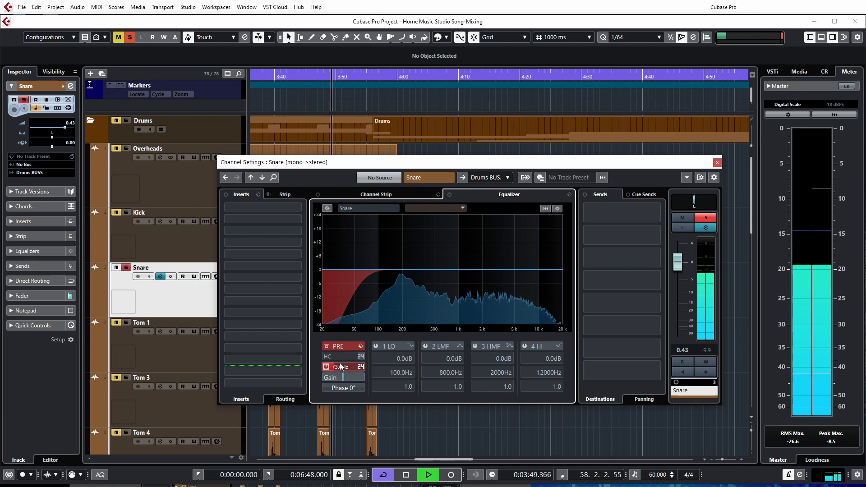
pyautogui.scroll(1, 341, 363)
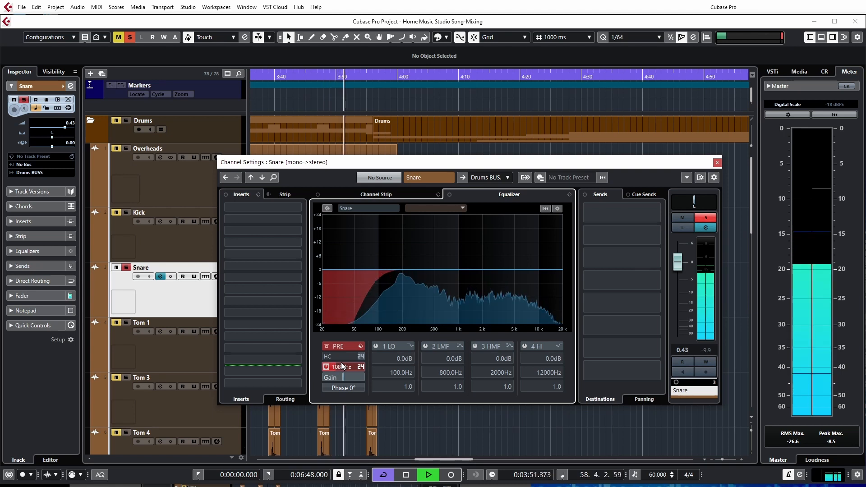
pyautogui.scroll(1, 342, 360)
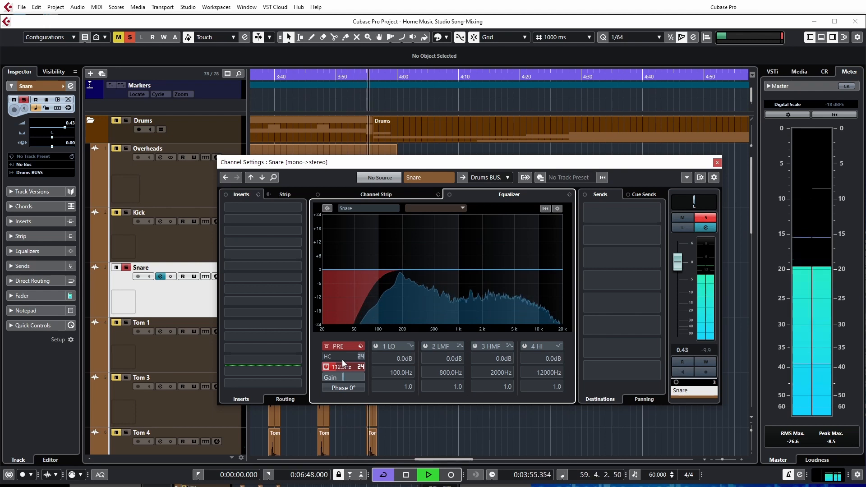
pyautogui.scroll(-3, 341, 359)
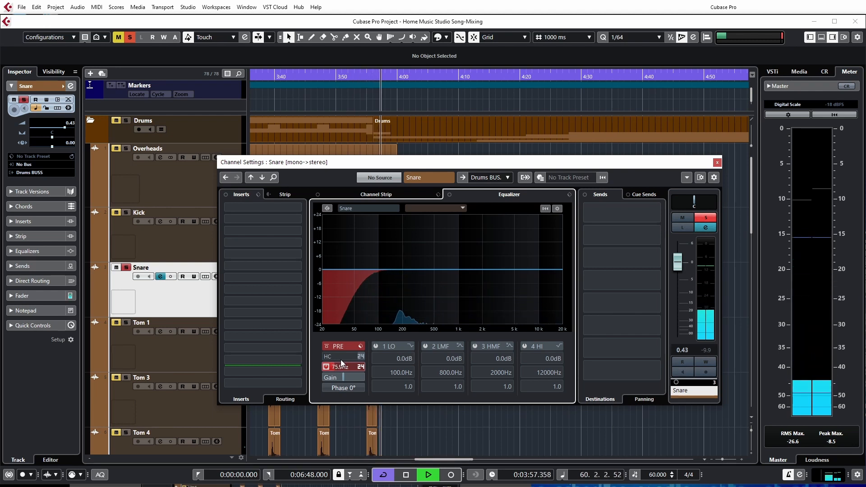
pyautogui.press('space')
pyautogui.press('space')
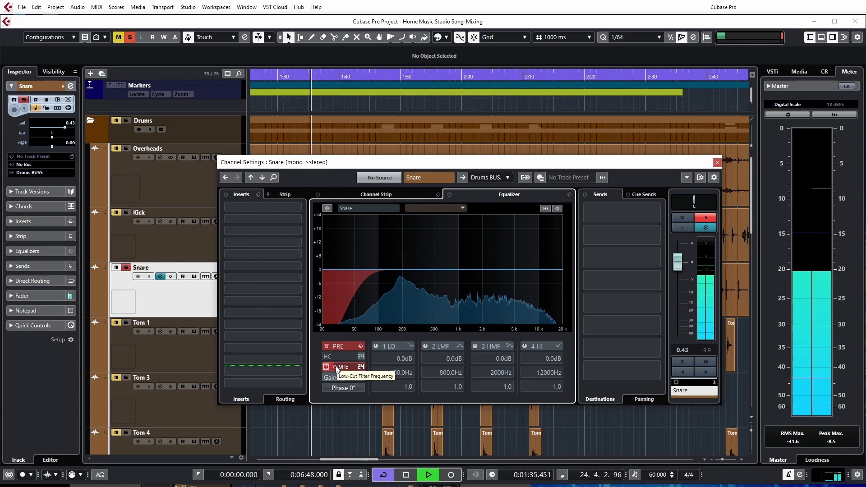
# Compare the Snare with the low-cut filter off and on, and enable its high-cut filter at 10274 Hz
pyautogui.click(326, 366)
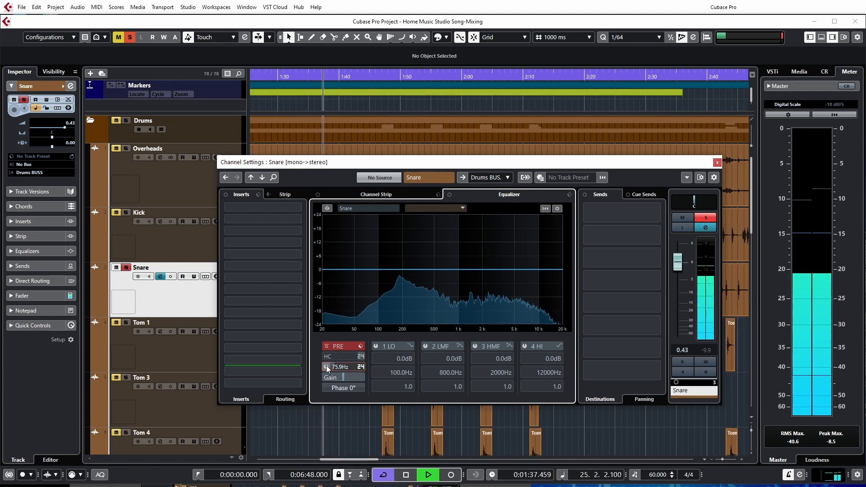
pyautogui.click(325, 367)
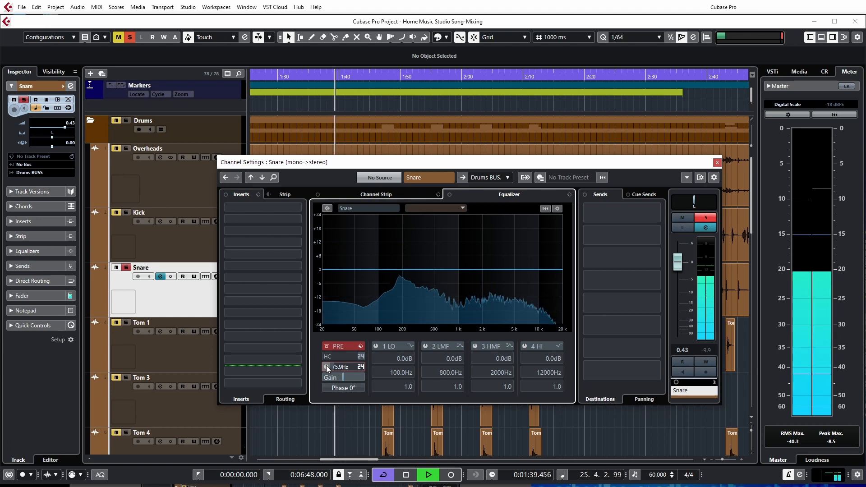
pyautogui.moveTo(334, 367); pyautogui.dragTo(337, 370)
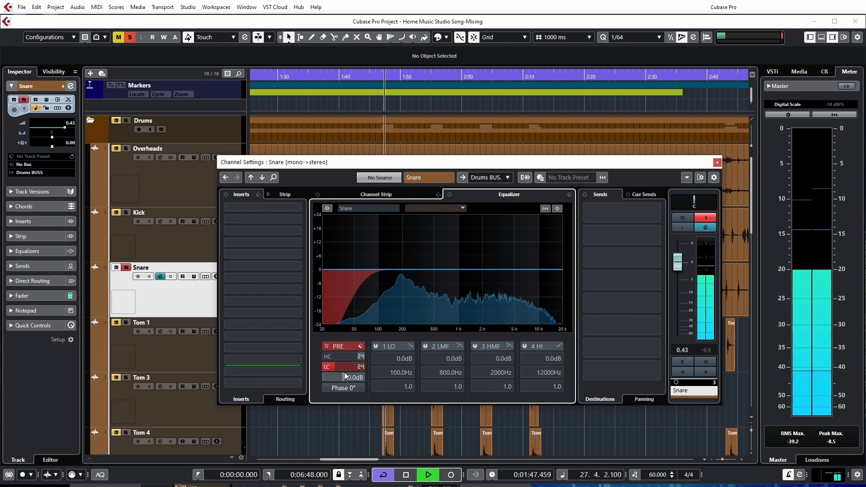
pyautogui.click(354, 356)
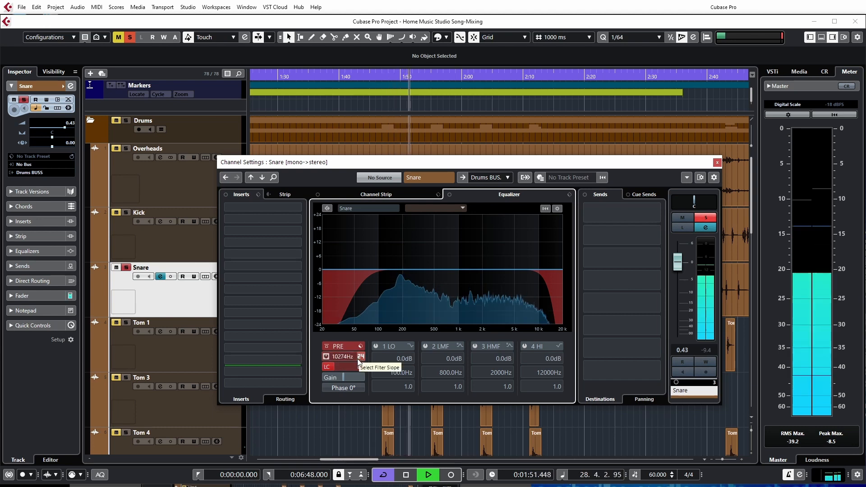
# Enable the Snare's low-mid EQ band, sweep a narrow boost through the spectrum, and set it to +3.5 dB at 176.4 Hz with Q 1.9
pyautogui.click(425, 346)
pyautogui.moveTo(452, 270)
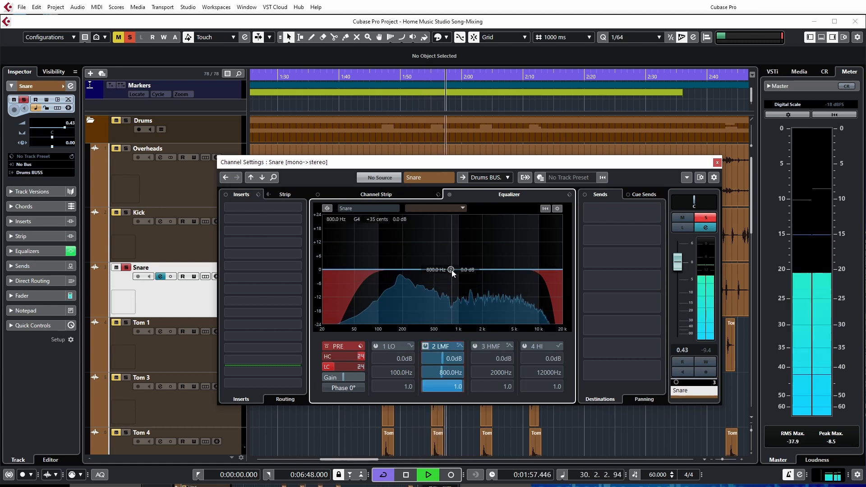
pyautogui.moveTo(451, 269); pyautogui.dragTo(422, 239)
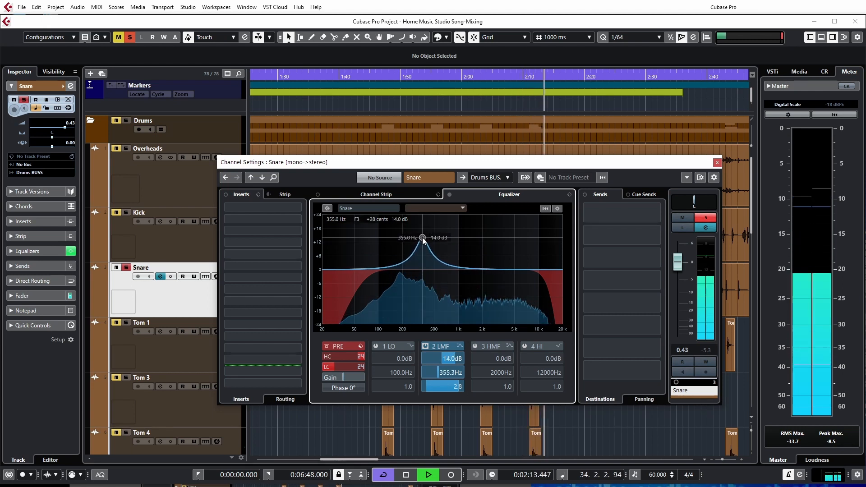
pyautogui.moveTo(423, 239); pyautogui.dragTo(424, 239)
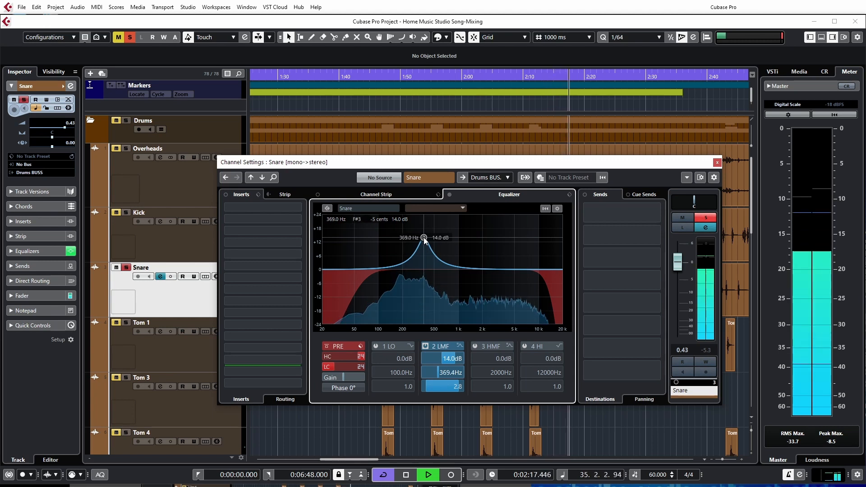
pyautogui.moveTo(424, 240); pyautogui.dragTo(462, 250)
pyautogui.moveTo(482, 278); pyautogui.dragTo(398, 264)
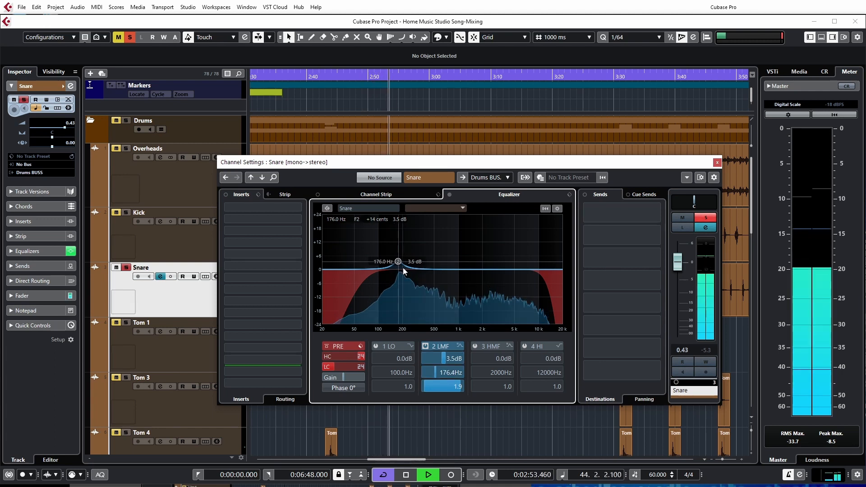
# Enable the Snare's high-mid EQ band, sweep a narrow boost, and set it to -4.9 dB at 442.8 Hz with Q 4.7
pyautogui.click(474, 346)
pyautogui.moveTo(481, 270); pyautogui.dragTo(414, 311)
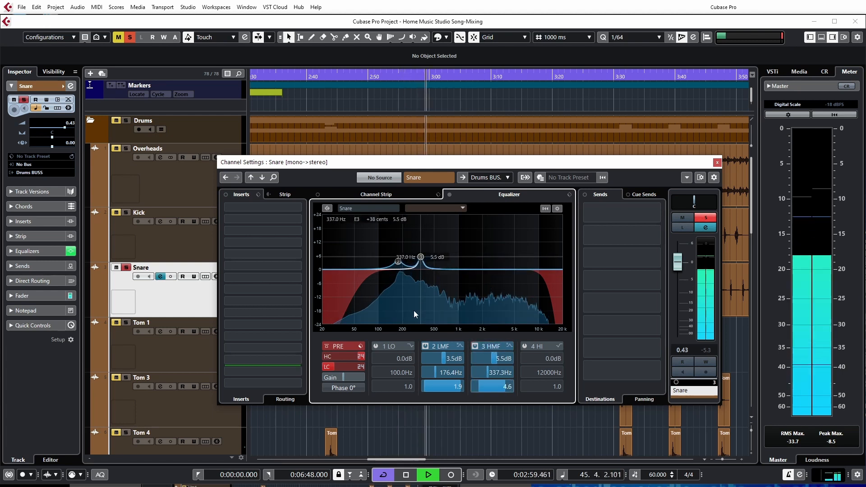
pyautogui.moveTo(420, 257)
pyautogui.mouseDown()
pyautogui.moveTo(412, 251)
pyautogui.moveTo(420, 243)
pyautogui.moveTo(408, 245)
pyautogui.moveTo(431, 246)
pyautogui.mouseUp()
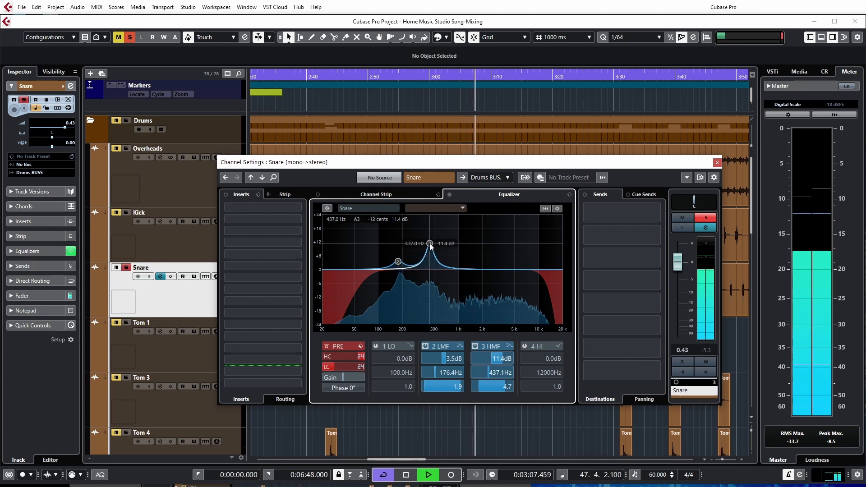
pyautogui.moveTo(430, 244); pyautogui.dragTo(430, 283)
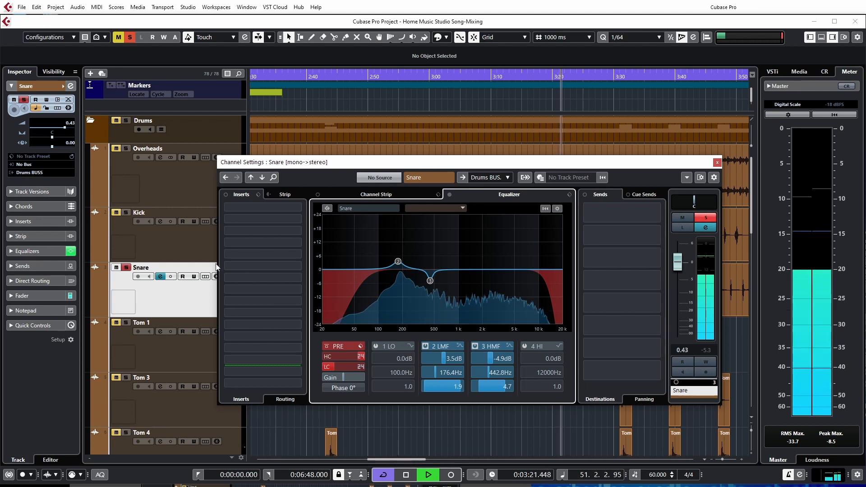
pyautogui.click(716, 162)
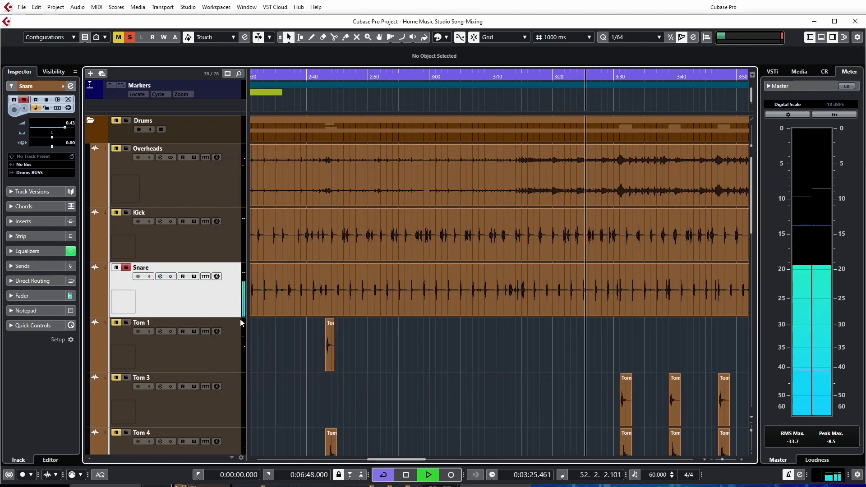
pyautogui.press('space')
pyautogui.scroll(-3, 361, 327)
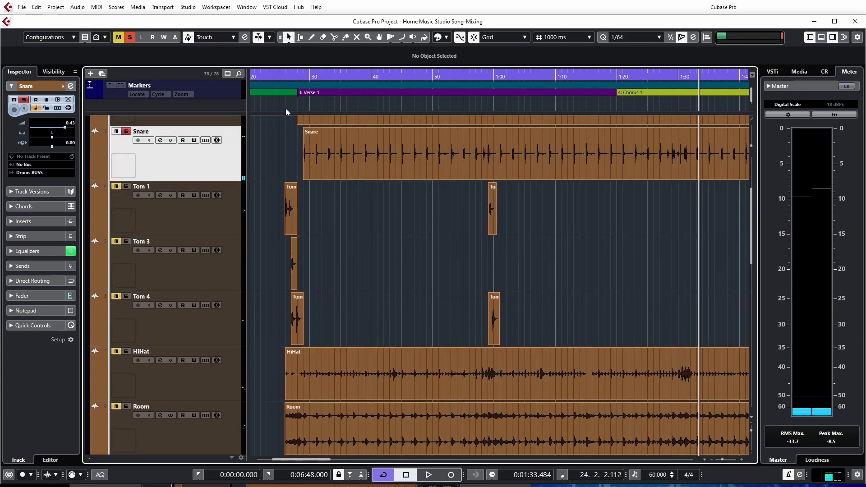
pyautogui.click(128, 186)
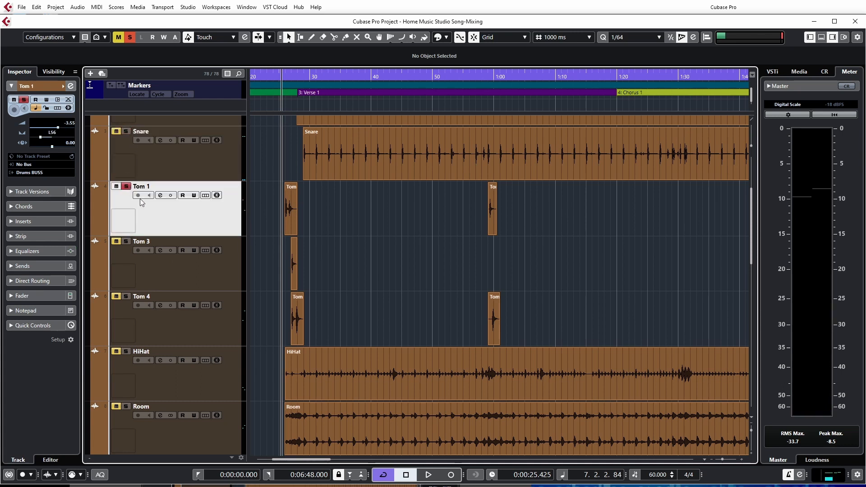
pyautogui.scroll(2, 376, 263)
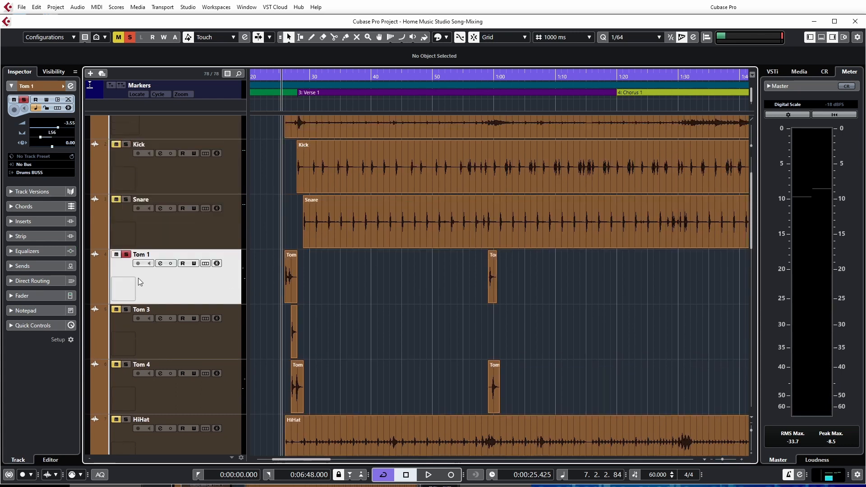
pyautogui.click(160, 263)
pyautogui.moveTo(328, 169); pyautogui.dragTo(420, 168)
# Audition Tom 1's first hits, and enable its low-cut filter at about 86 Hz and its high-cut filter at 6945 Hz
pyautogui.press('space')
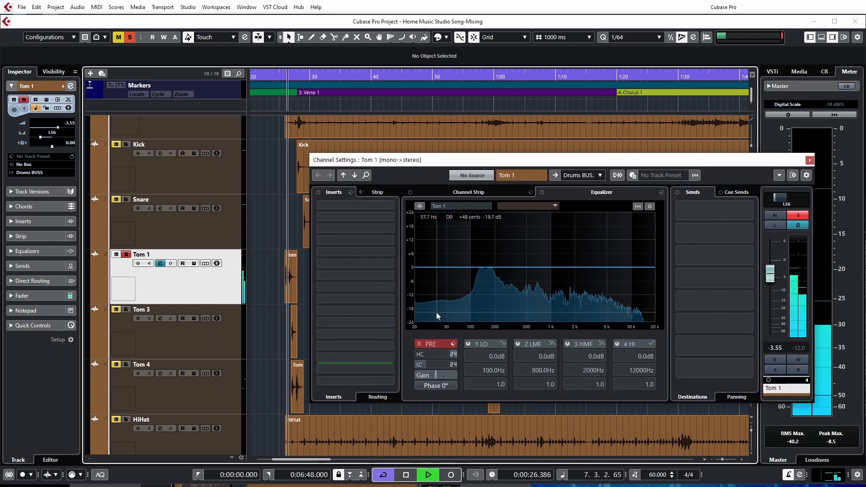
pyautogui.press('space')
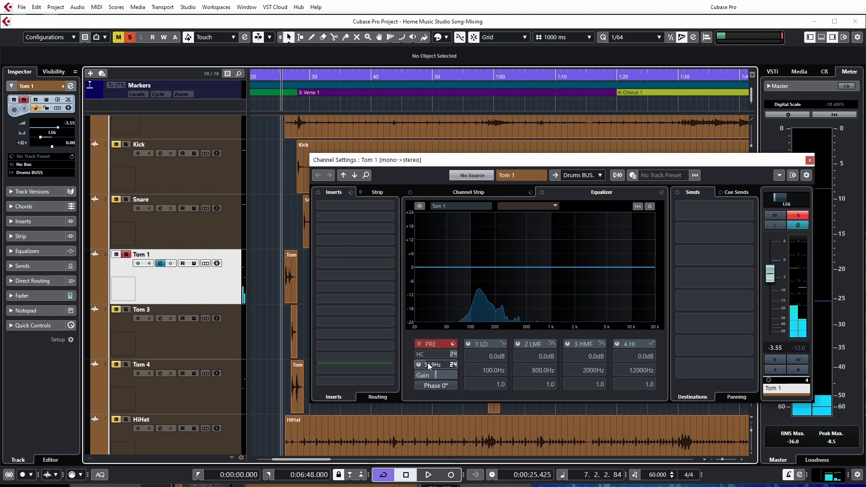
pyautogui.press('space')
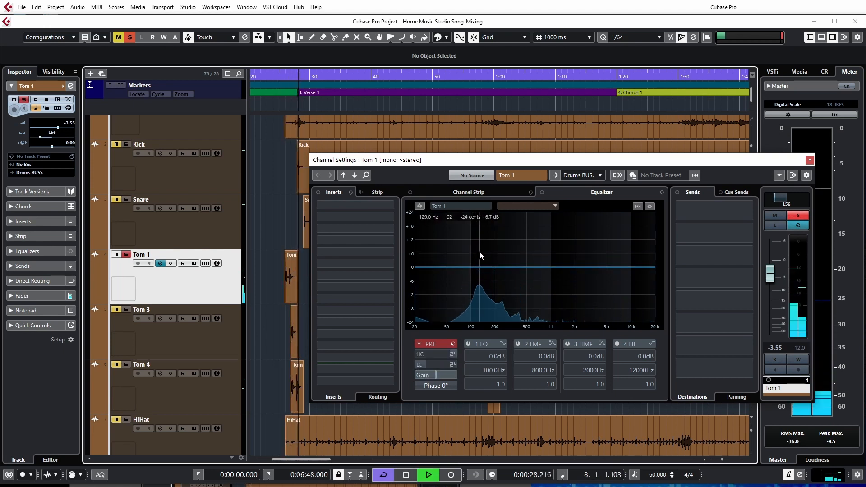
pyautogui.press('space')
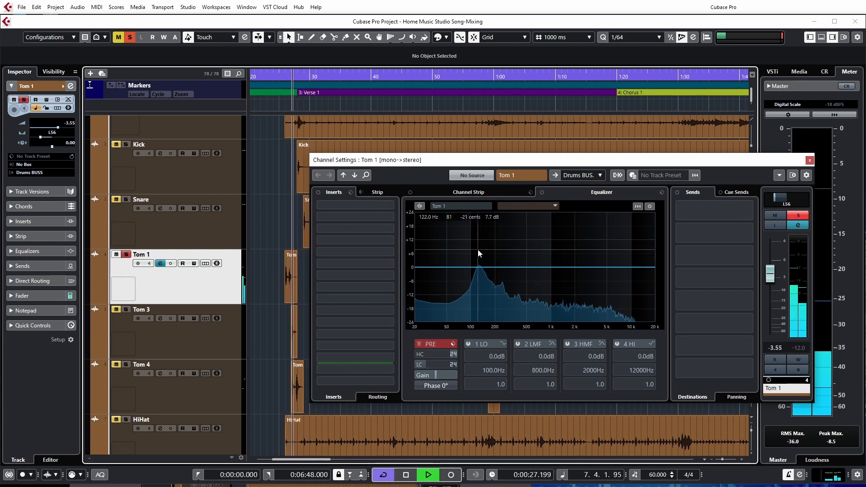
pyautogui.press('space')
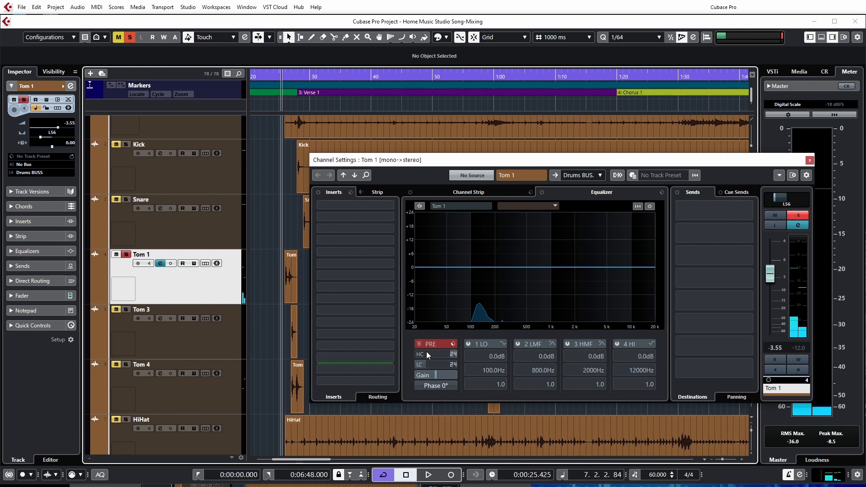
pyautogui.click(418, 364)
pyautogui.scroll(5, 432, 364)
pyautogui.scroll(-2, 432, 362)
pyautogui.scroll(3, 433, 363)
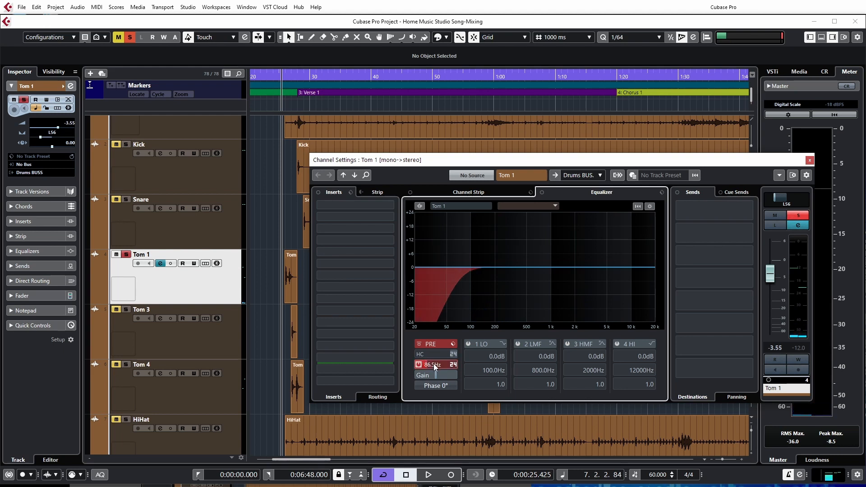
pyautogui.click(417, 354)
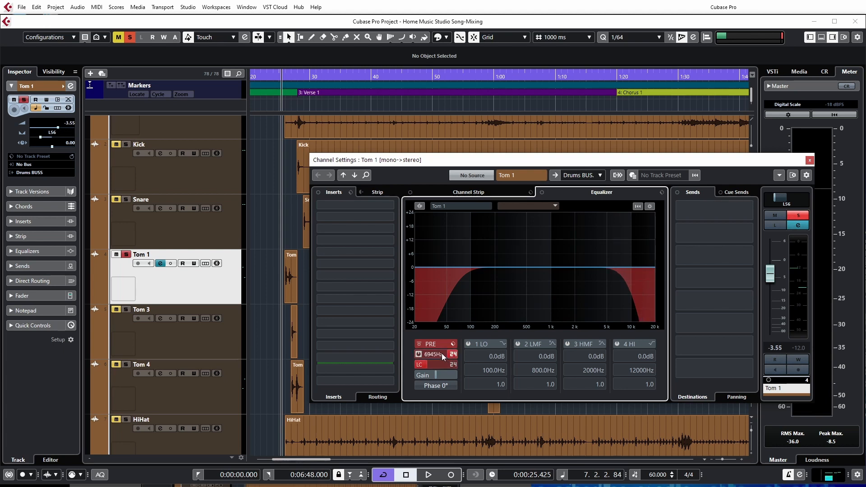
pyautogui.press('space')
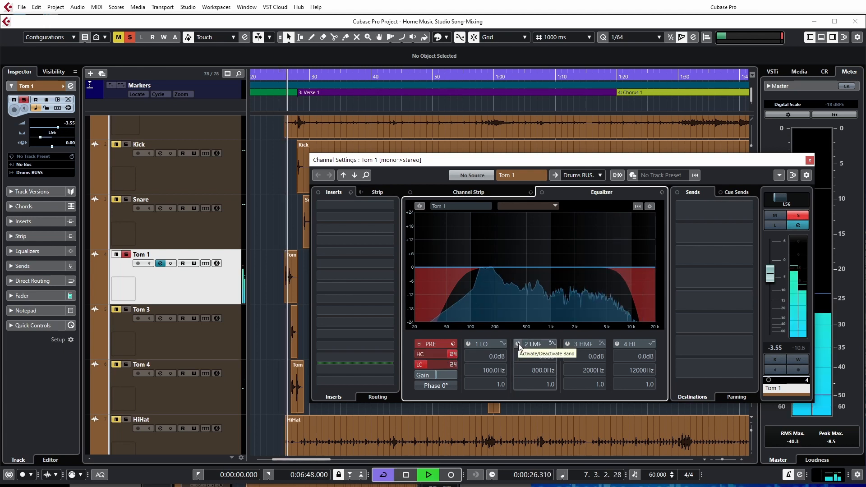
# Enable Tom 1's low-mid EQ band and set it to +3.9 dB at 132.7 Hz while listening
pyautogui.moveTo(542, 267); pyautogui.dragTo(481, 259)
pyautogui.press('space')
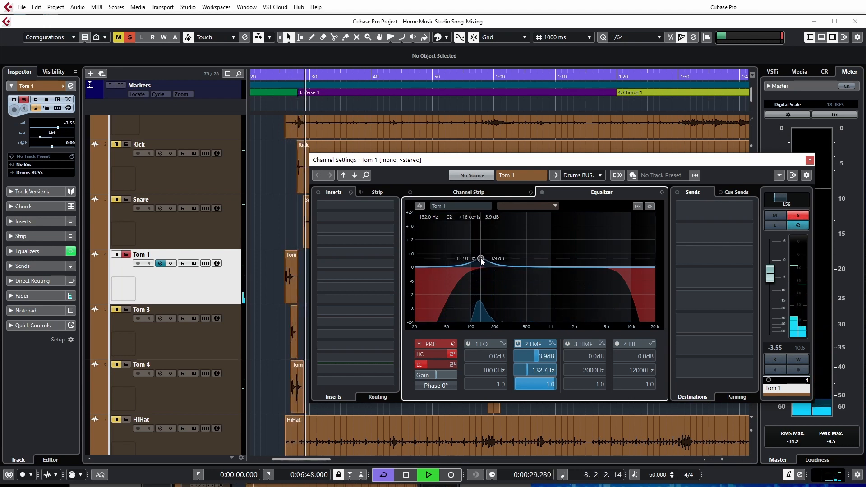
pyautogui.press('space')
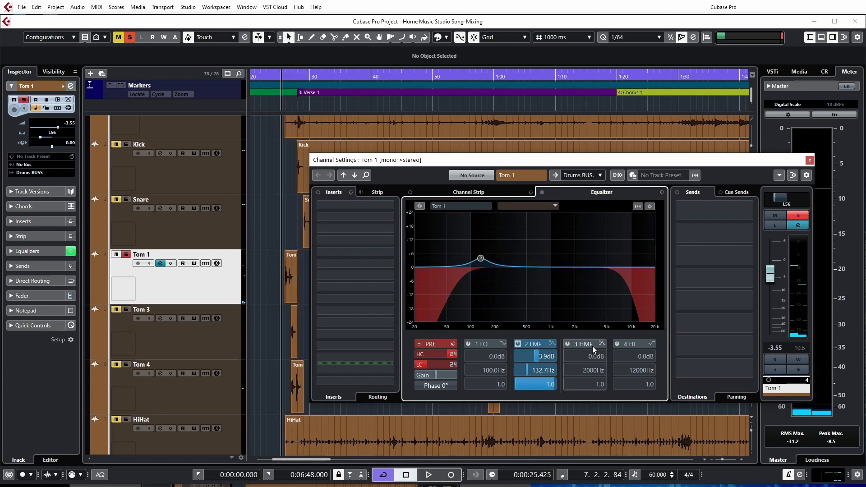
# Change Tom 1's high EQ band to Parametric I, enable it, and set it to +3.3 dB at 2614 Hz
pyautogui.click(653, 345)
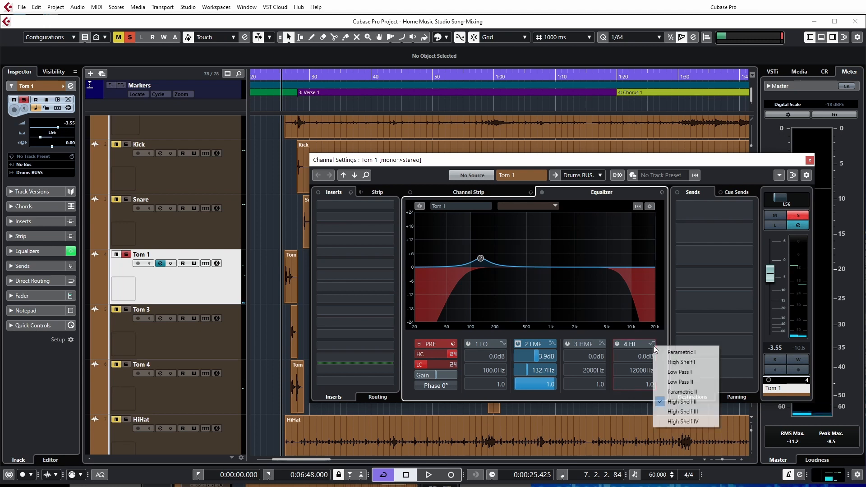
pyautogui.click(683, 352)
pyautogui.click(615, 346)
pyautogui.moveTo(637, 266); pyautogui.dragTo(582, 257)
pyautogui.press('space')
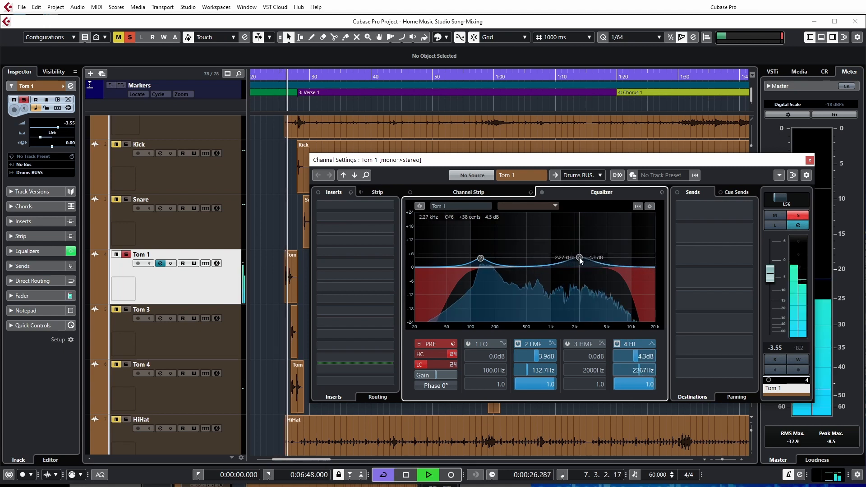
pyautogui.moveTo(582, 257); pyautogui.dragTo(579, 251)
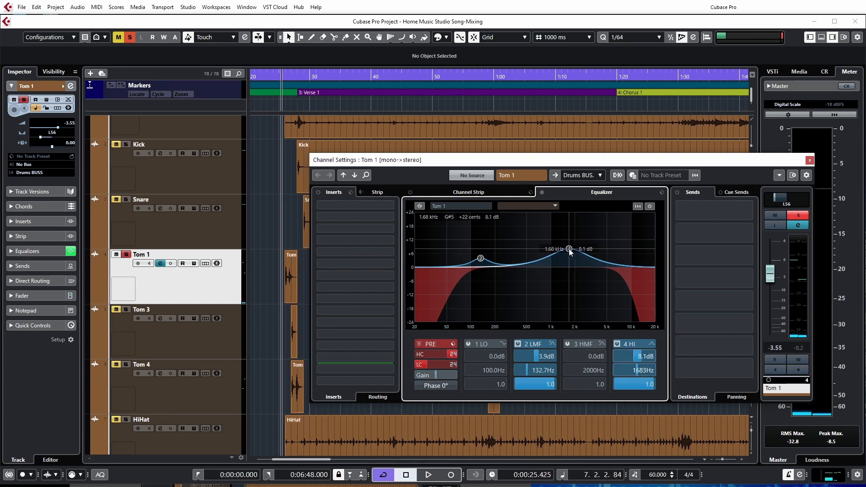
pyautogui.moveTo(569, 250); pyautogui.dragTo(583, 253)
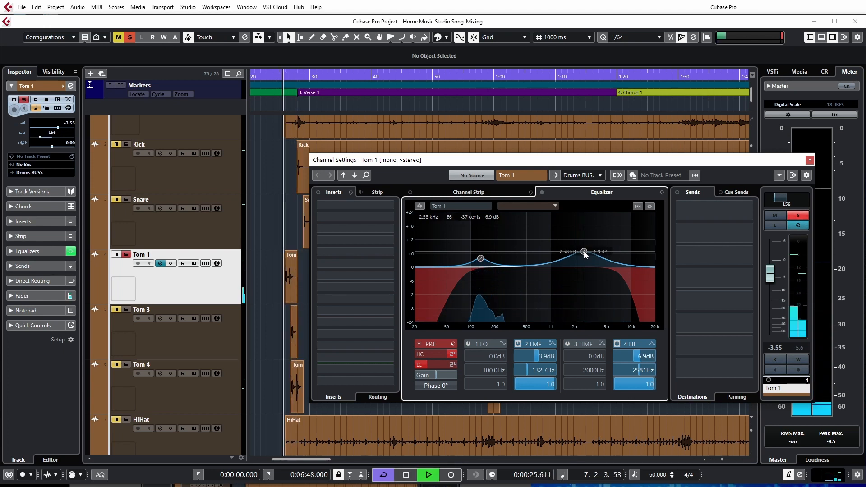
pyautogui.moveTo(585, 255); pyautogui.dragTo(585, 263)
pyautogui.press('space')
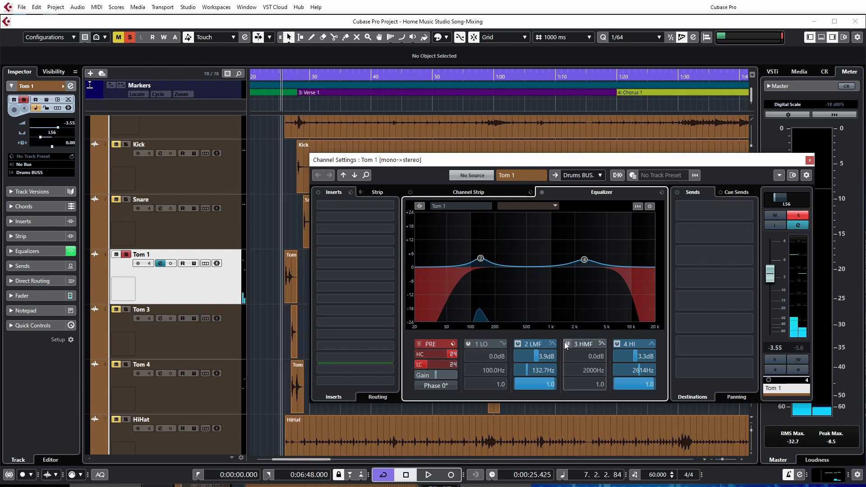
# Enable Tom 1's high-mid EQ band, set it to -4.1 dB at 612.3 Hz with Q 0.3, and audition it
pyautogui.click(566, 344)
pyautogui.moveTo(577, 271); pyautogui.dragTo(532, 280)
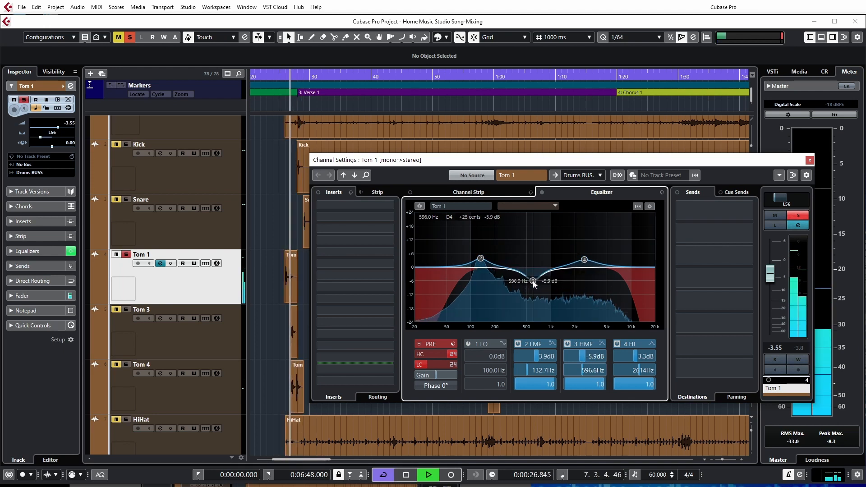
pyautogui.moveTo(532, 281)
pyautogui.mouseDown()
pyautogui.moveTo(534, 288)
pyautogui.moveTo(542, 253)
pyautogui.moveTo(525, 259)
pyautogui.moveTo(536, 280)
pyautogui.mouseUp()
pyautogui.press('space')
pyautogui.press('space')
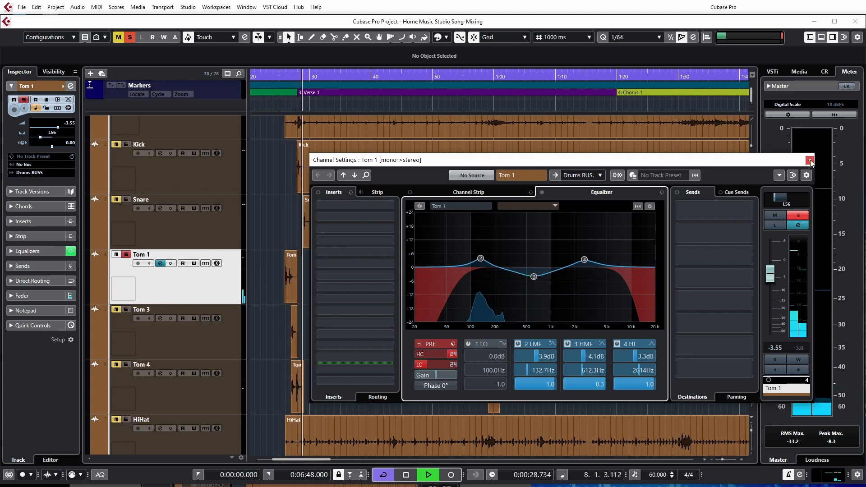
pyautogui.press('space')
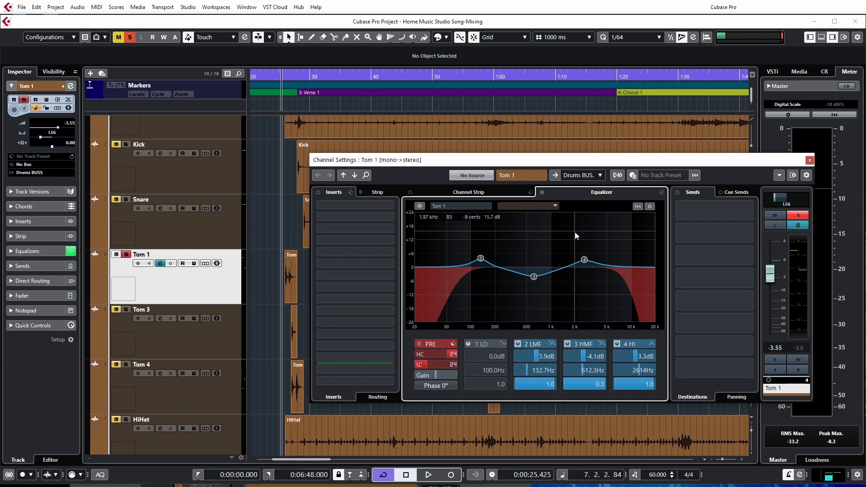
# Copy Tom 1's input filter setting and paste it into Tom 3's channel, with Tom 3 soloed too
pyautogui.rightClick(438, 345)
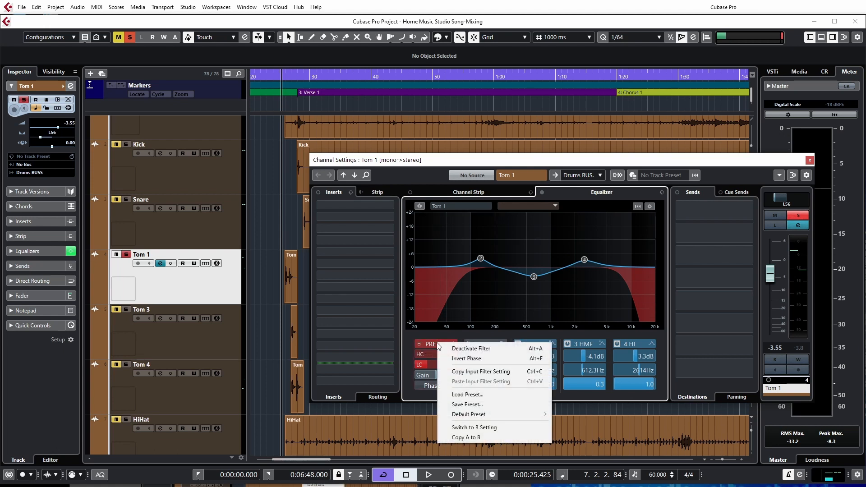
pyautogui.click(481, 374)
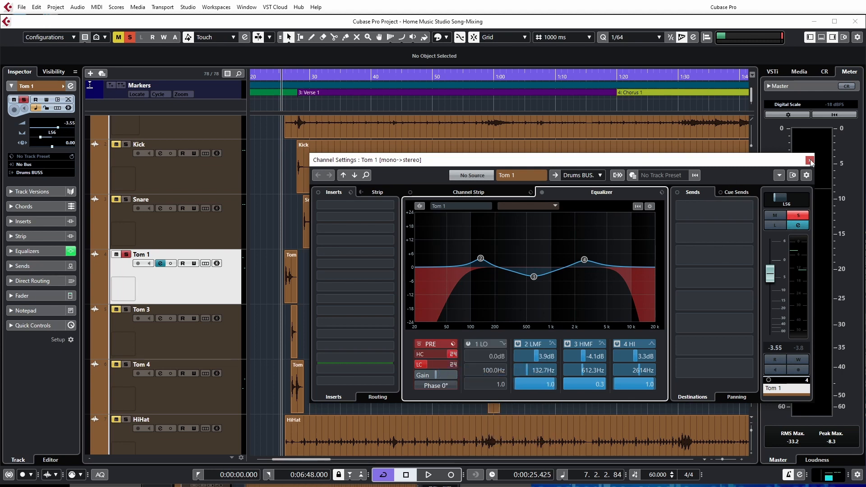
pyautogui.click(147, 319)
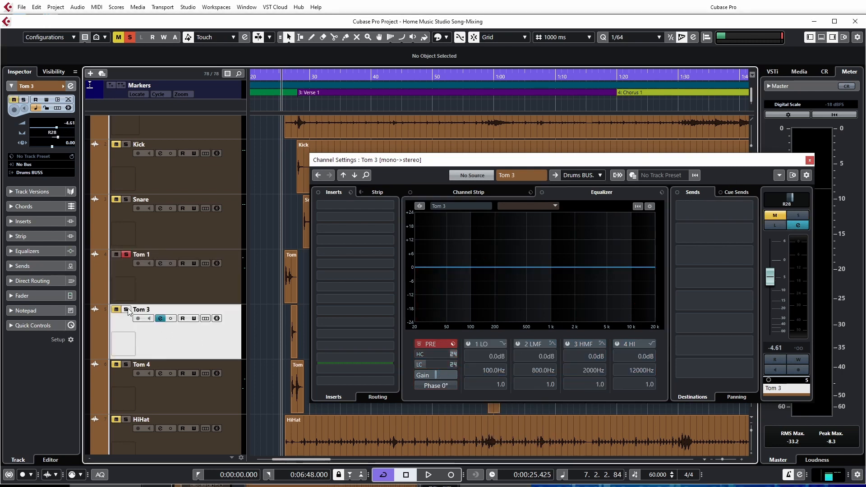
pyautogui.click(126, 309)
pyautogui.rightClick(435, 355)
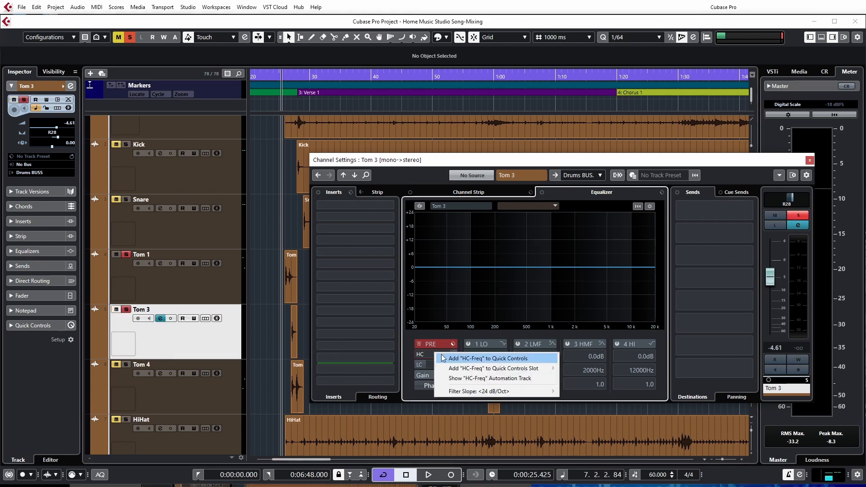
pyautogui.rightClick(437, 355)
pyautogui.click(453, 380)
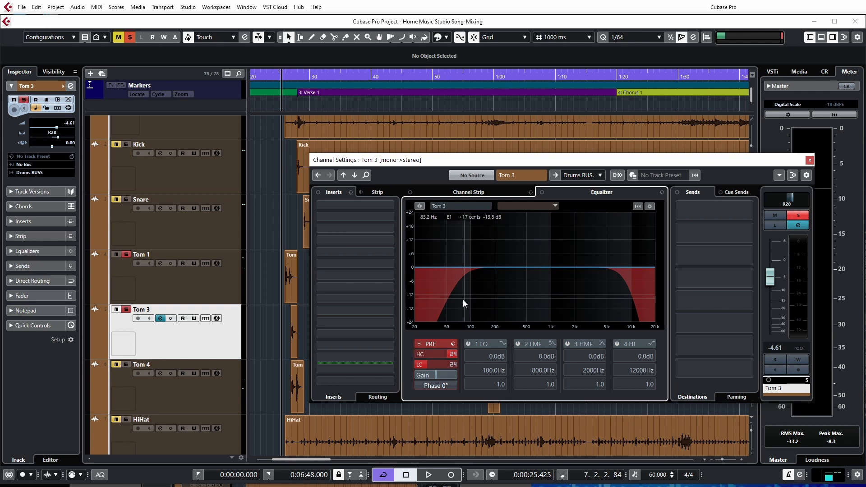
# Compare Tom 3's sound with both cut filters off, with the low-cut re-enabled, and with the high-cut re-enabled as well
pyautogui.click(418, 364)
pyautogui.click(416, 353)
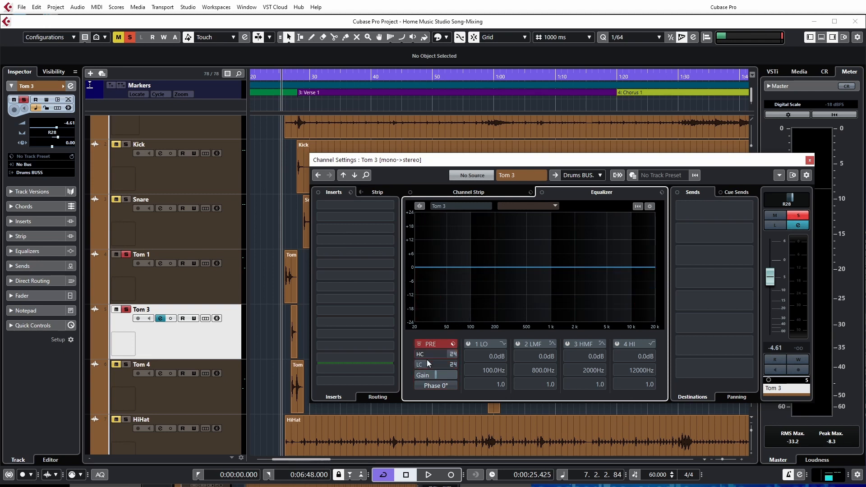
pyautogui.press('space')
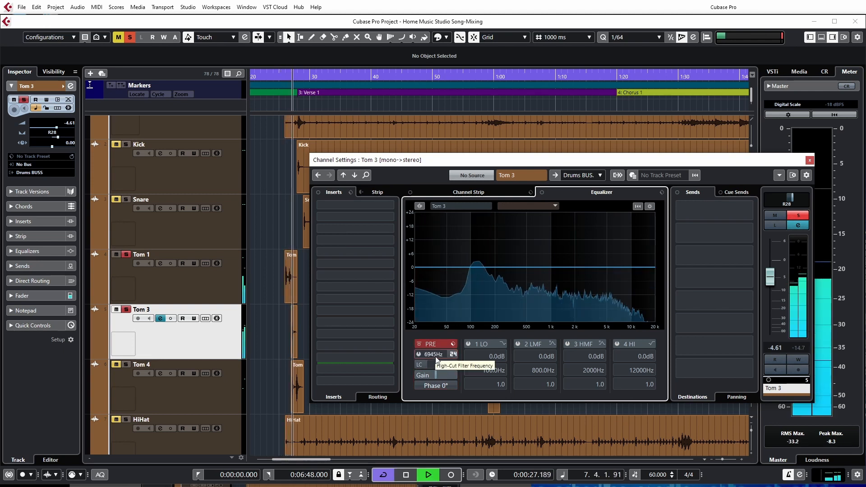
pyautogui.press('space')
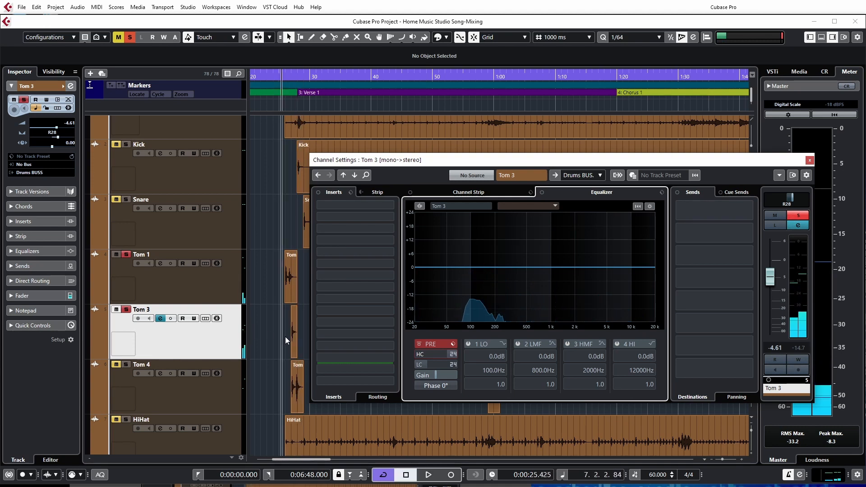
pyautogui.press('space')
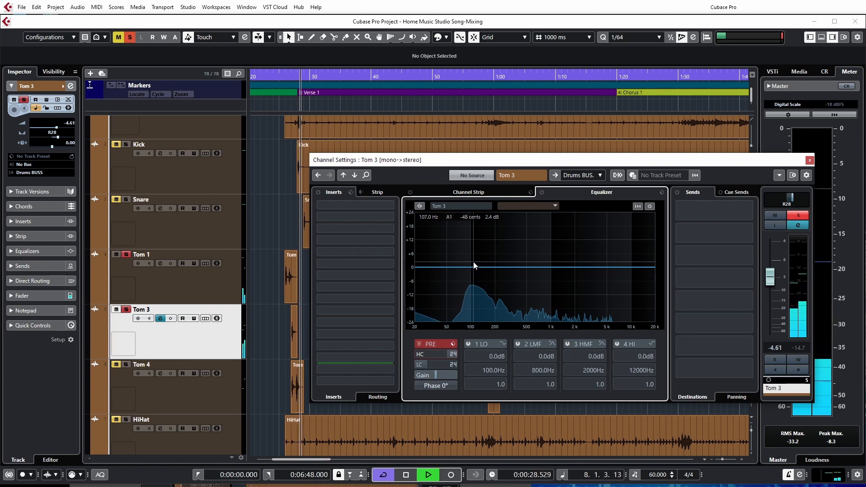
pyautogui.press('space')
pyautogui.click(418, 364)
pyautogui.press('space')
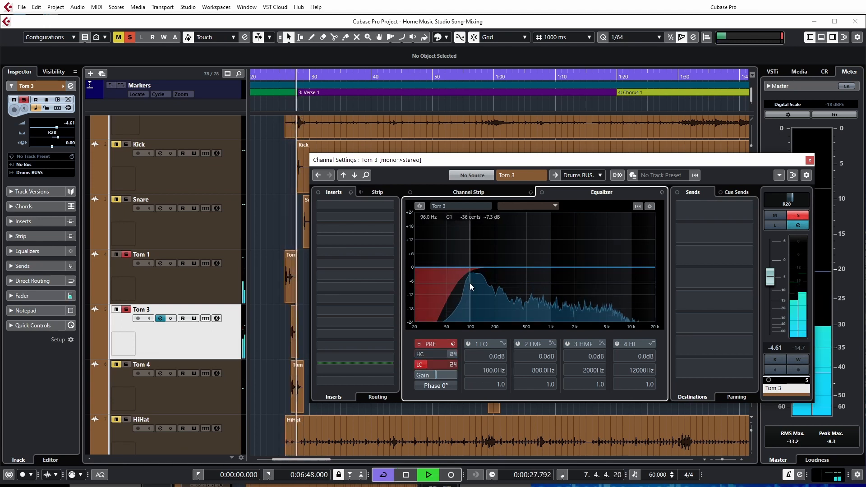
pyautogui.press('space')
pyautogui.press('space')
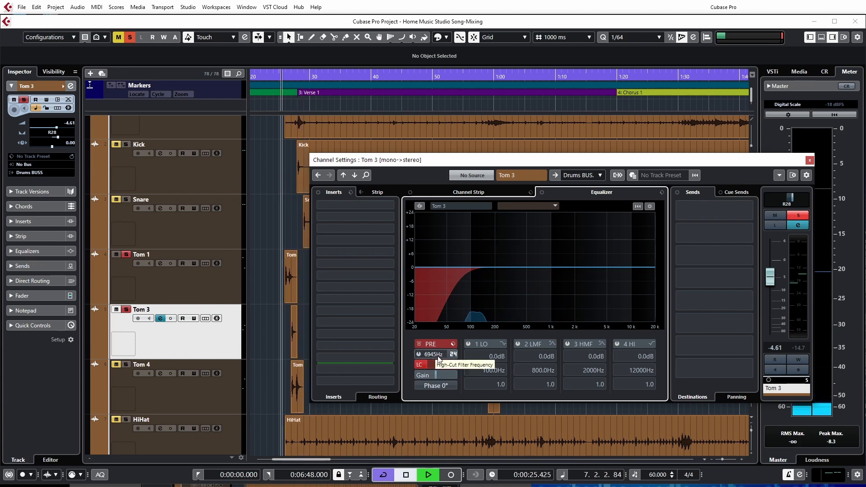
pyautogui.click(419, 354)
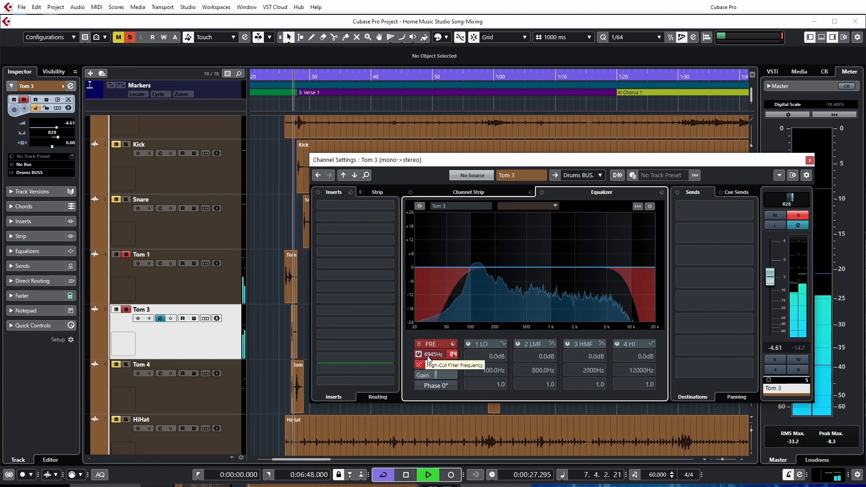
pyautogui.press('space')
# Copy Tom 1's EQ setting and paste it into Tom 3's equalizer
pyautogui.click(203, 291)
pyautogui.rightClick(555, 290)
pyautogui.click(586, 319)
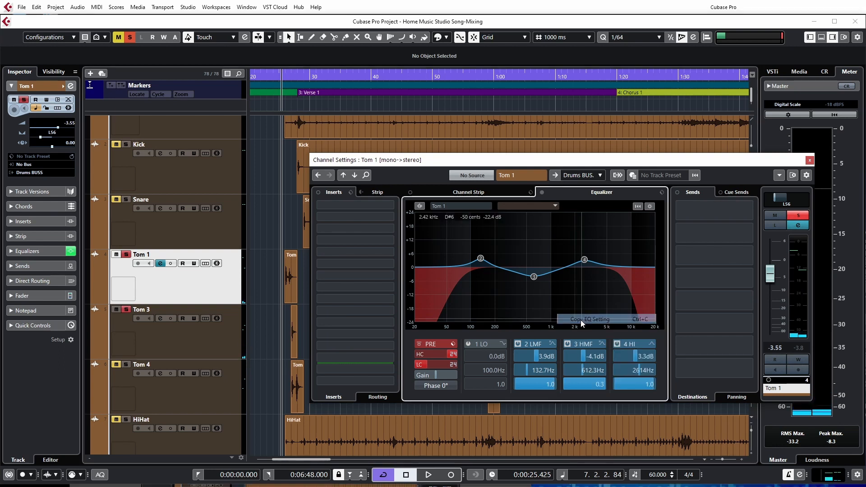
pyautogui.click(202, 333)
pyautogui.rightClick(535, 292)
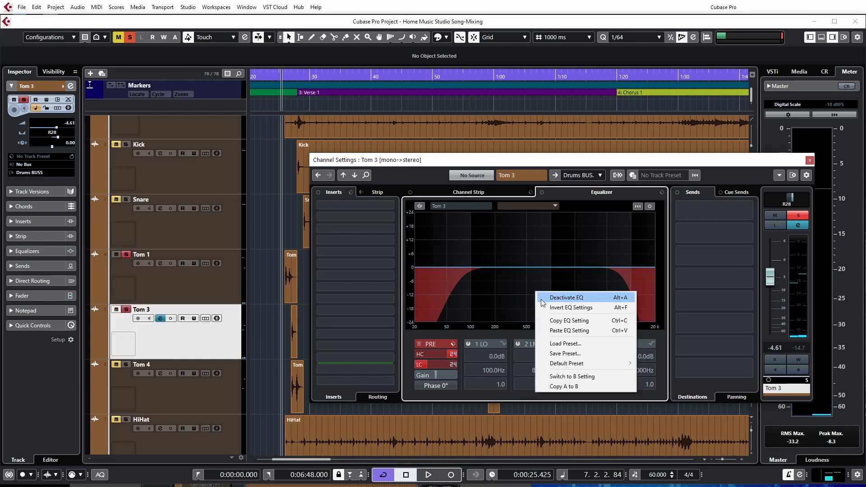
pyautogui.click(567, 332)
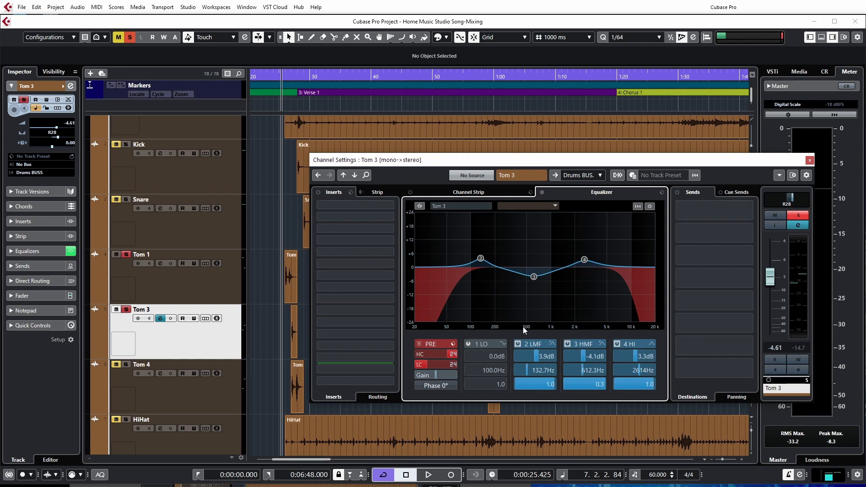
# Retune Tom 3's EQ bands by ear to +4.9 dB at 113.6 Hz, -4.5 dB at 497.6 Hz, and +4.7 dB at 2017 Hz
pyautogui.press('space')
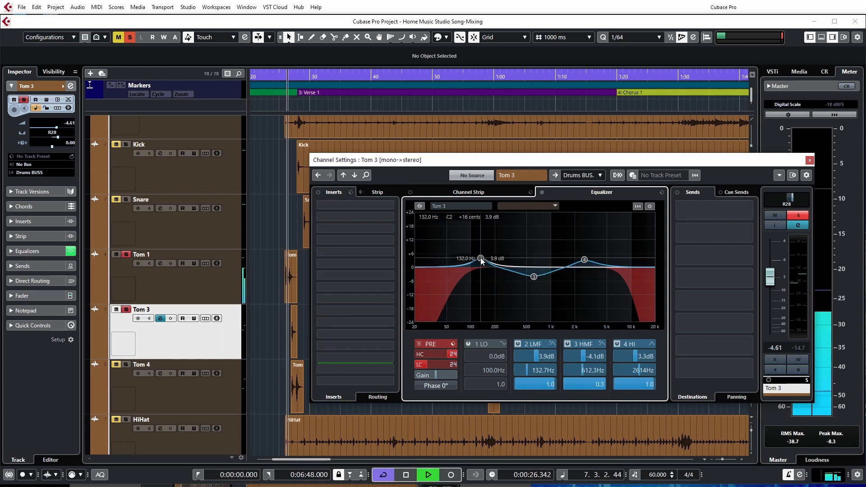
pyautogui.moveTo(481, 261); pyautogui.dragTo(476, 258)
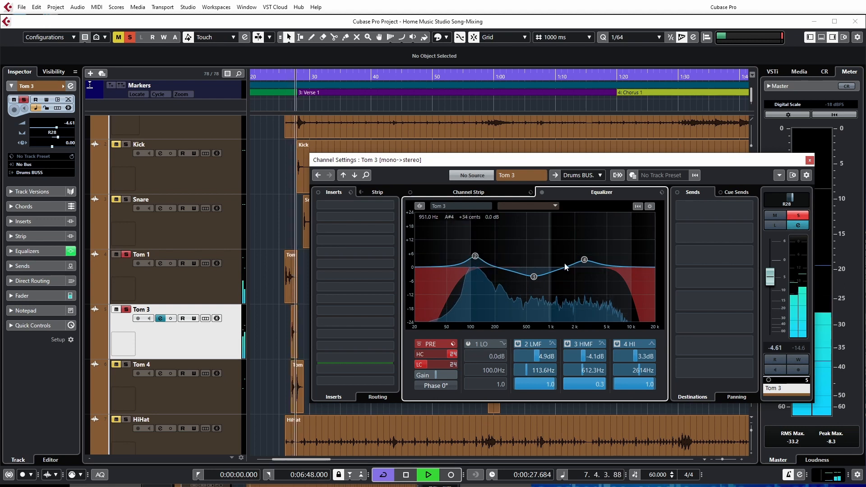
pyautogui.moveTo(584, 260); pyautogui.dragTo(575, 258)
pyautogui.moveTo(534, 277); pyautogui.dragTo(528, 281)
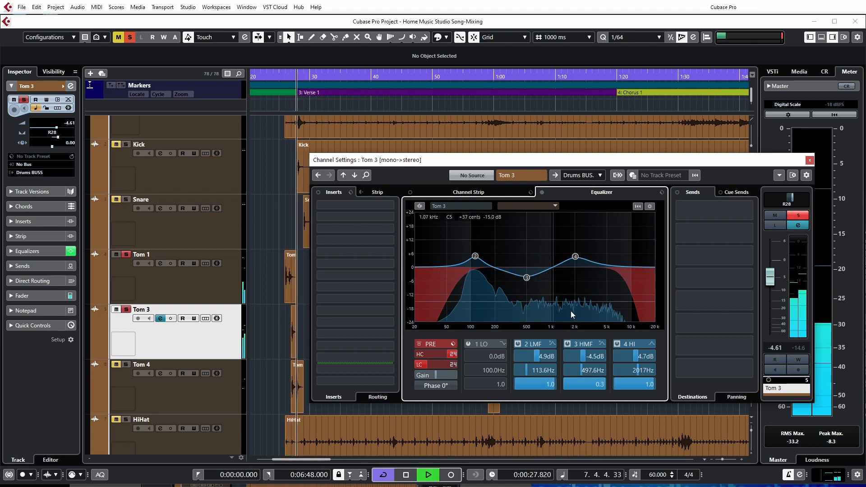
pyautogui.press('space')
# Solo Tom 4 as well and paste the copied EQ setting into its equalizer
pyautogui.click(126, 364)
pyautogui.click(151, 385)
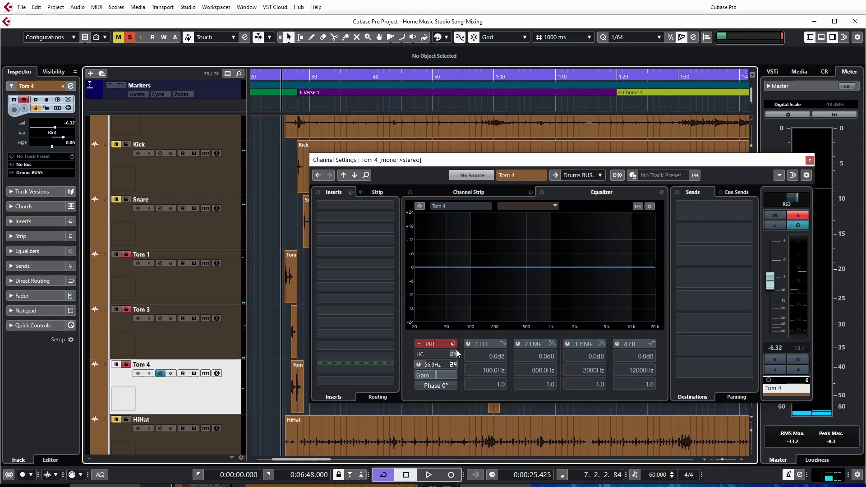
pyautogui.rightClick(529, 282)
pyautogui.click(556, 321)
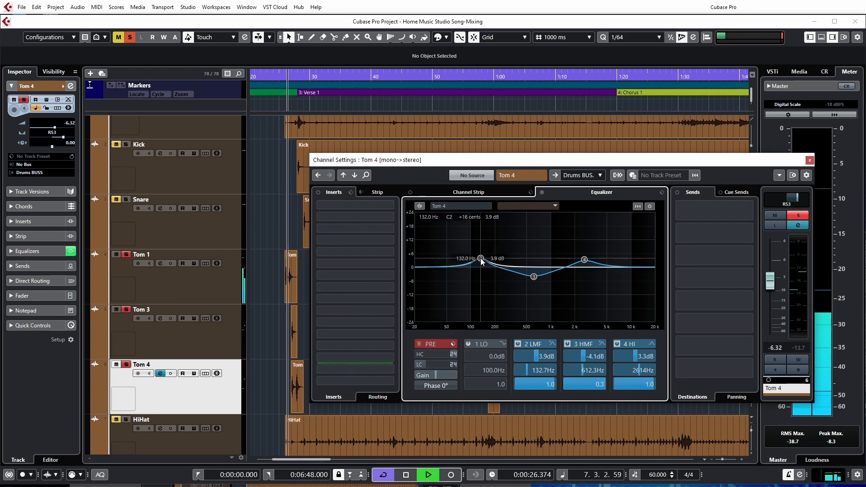
# Set Tom 4's low-mid band to +3.7 dB at 80 Hz and its high band to +3.1 dB at 2180 Hz
pyautogui.moveTo(481, 259); pyautogui.dragTo(464, 262)
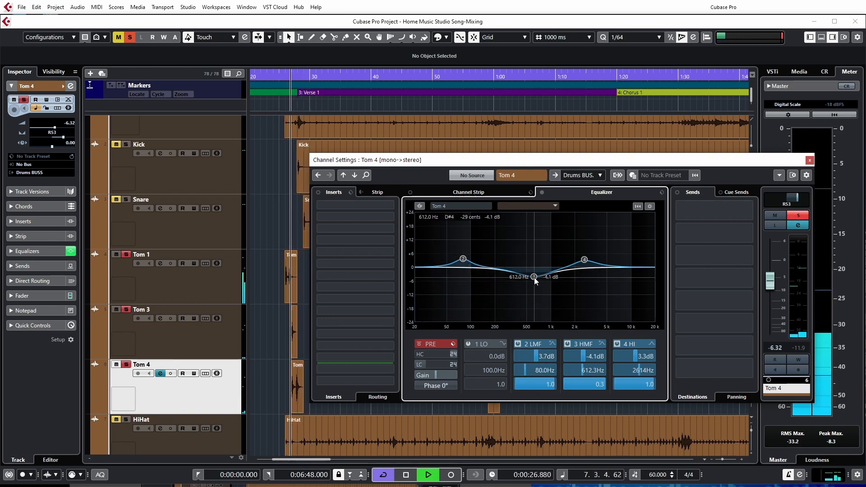
pyautogui.moveTo(582, 260); pyautogui.dragTo(587, 243)
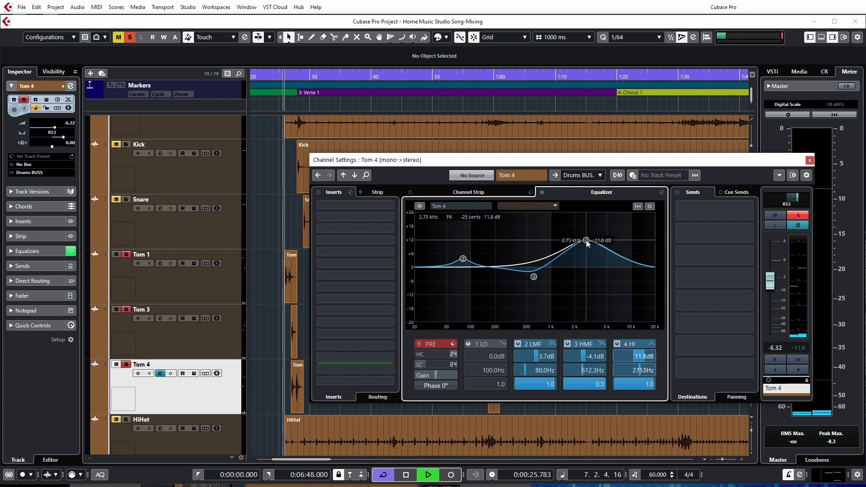
pyautogui.moveTo(587, 243); pyautogui.dragTo(579, 263)
pyautogui.press('space')
# Sweep Tom 4's high-mid band with a boost, and set it to -3.7 dB at 337.3 Hz
pyautogui.moveTo(533, 279); pyautogui.dragTo(521, 247)
pyautogui.press('space')
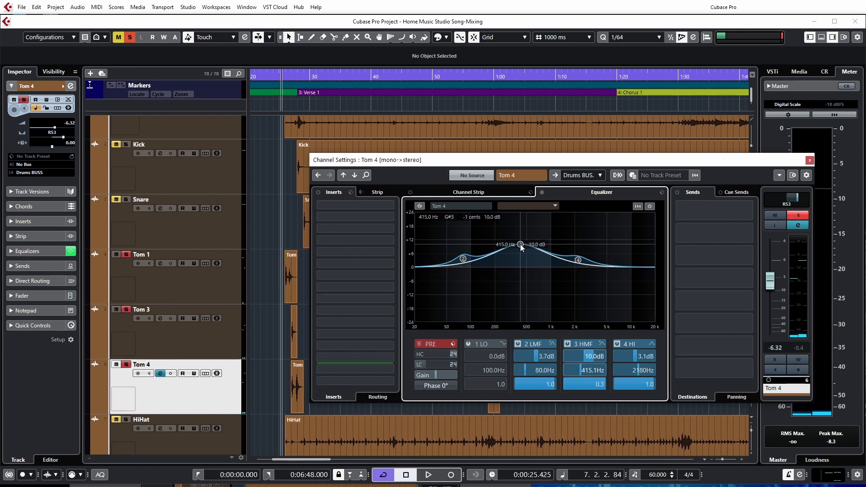
pyautogui.moveTo(521, 247); pyautogui.dragTo(512, 281)
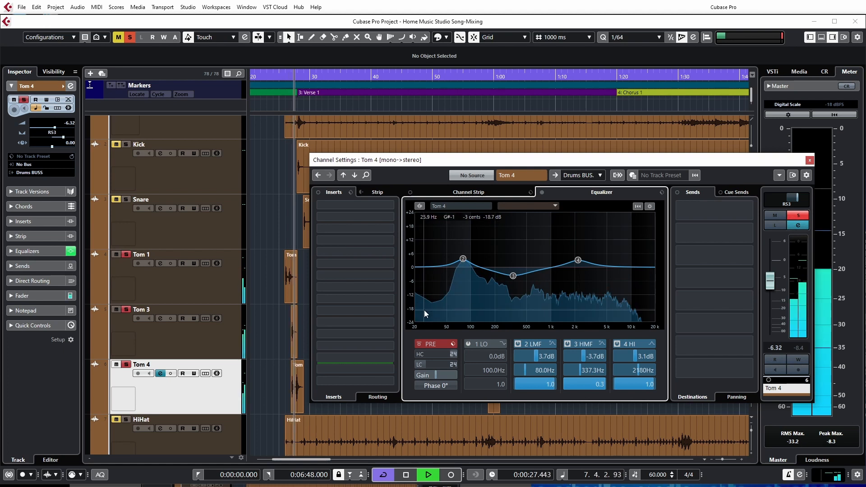
pyautogui.press('space')
# Copy Tom 3's input filter setting and paste it into Tom 4's channel equalizer
pyautogui.click(181, 341)
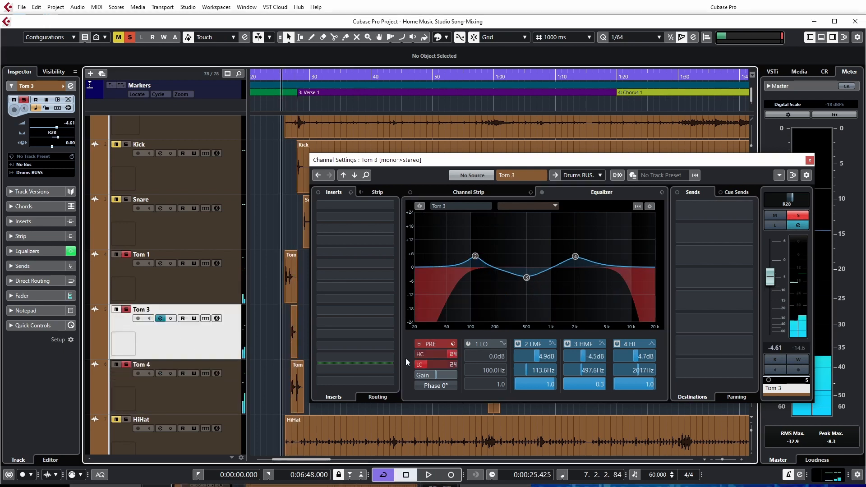
pyautogui.rightClick(431, 343)
pyautogui.click(468, 372)
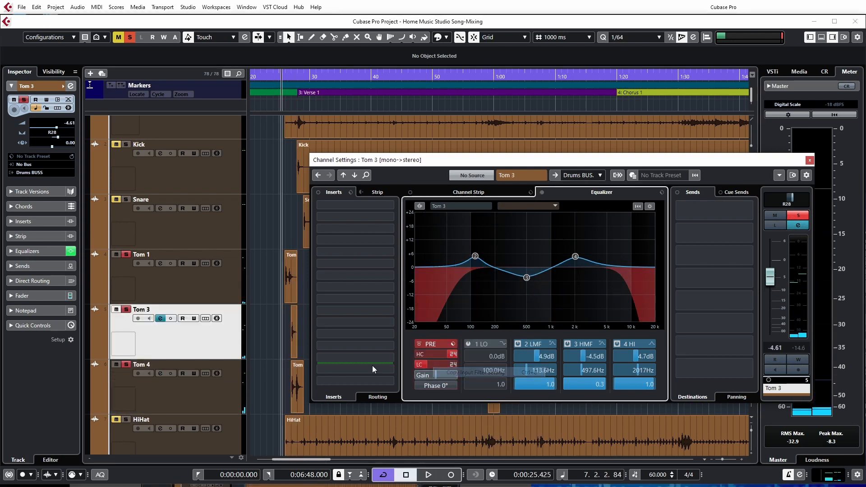
pyautogui.click(220, 395)
pyautogui.rightClick(434, 344)
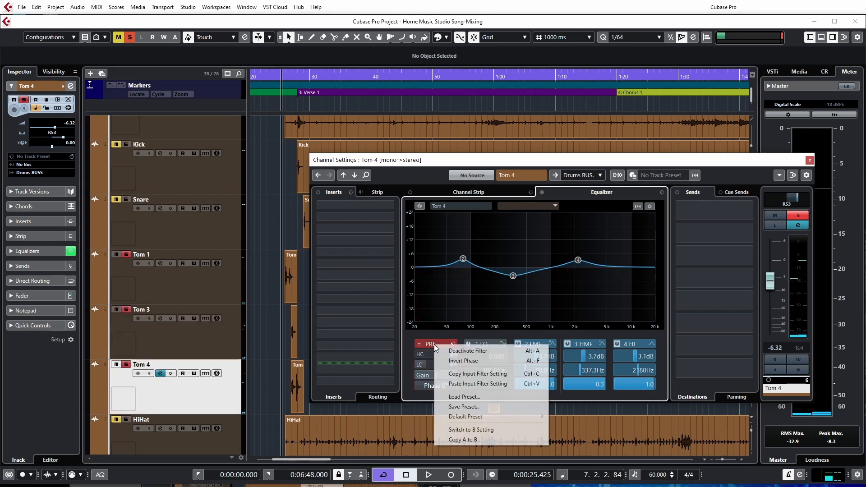
pyautogui.click(456, 385)
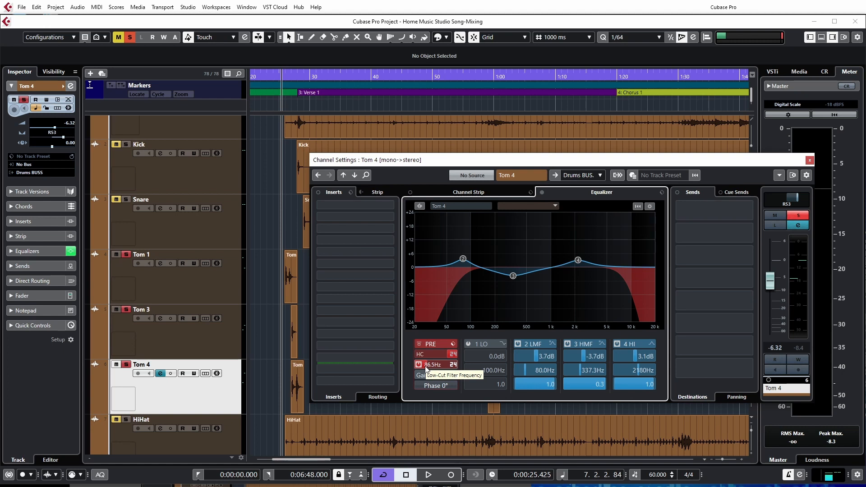
# Lower Tom 4's low-cut filter frequency, audition the soloed toms, and close the channel settings
pyautogui.scroll(-3, 424, 366)
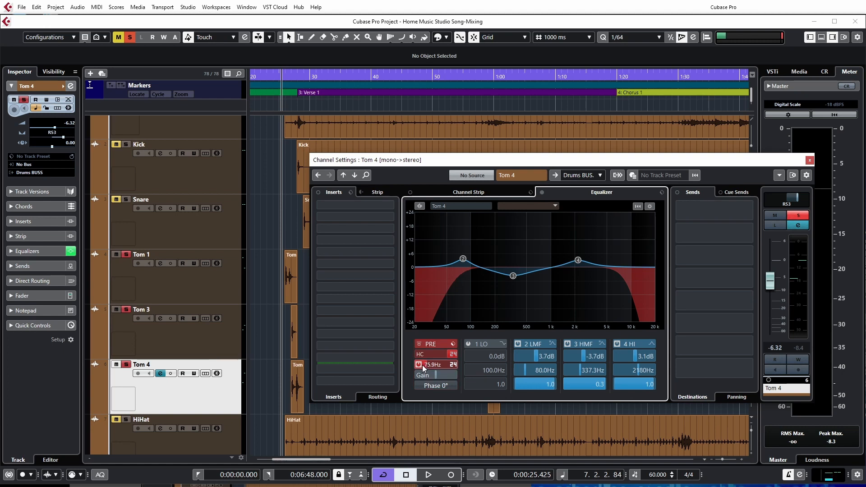
pyautogui.scroll(-3, 422, 364)
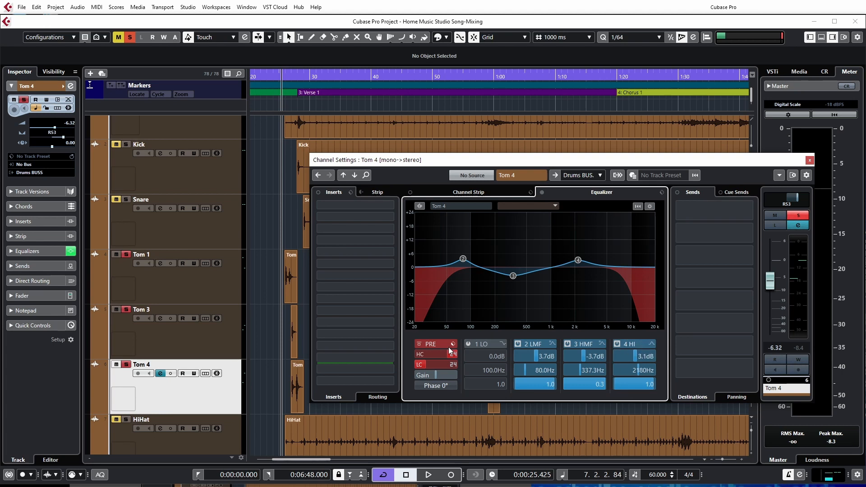
pyautogui.press('space')
pyautogui.scroll(-3, 443, 355)
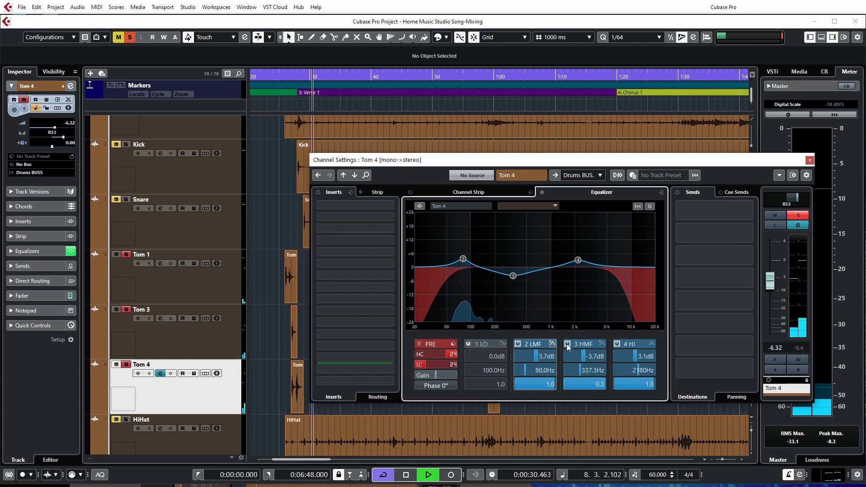
pyautogui.click(809, 161)
pyautogui.press('space')
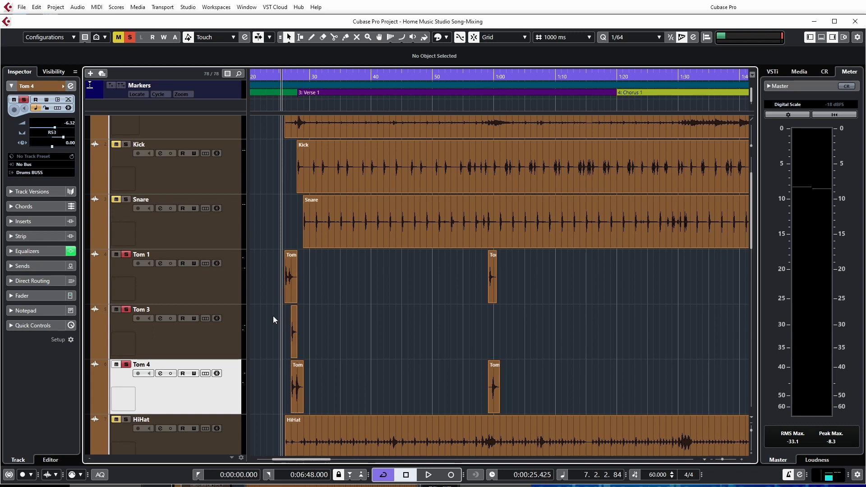
# Solo only the HiHat track, find a suitable passage, and play it from about 2:41
pyautogui.scroll(-2, 354, 332)
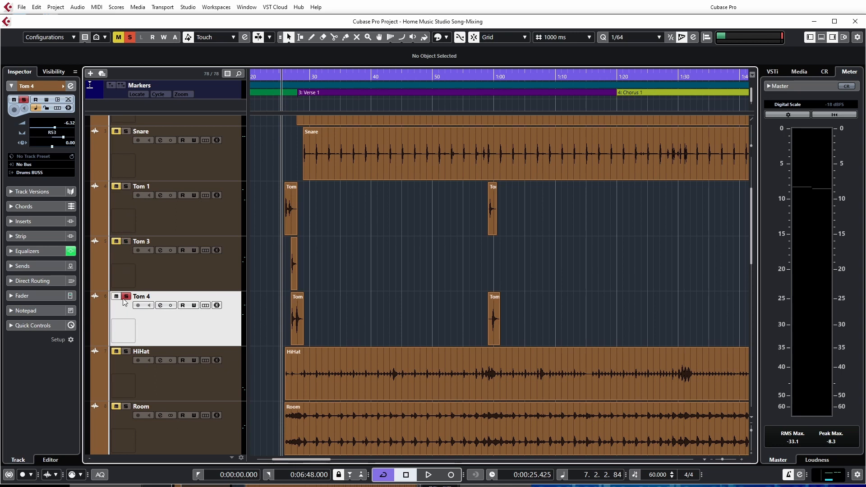
pyautogui.click(127, 351)
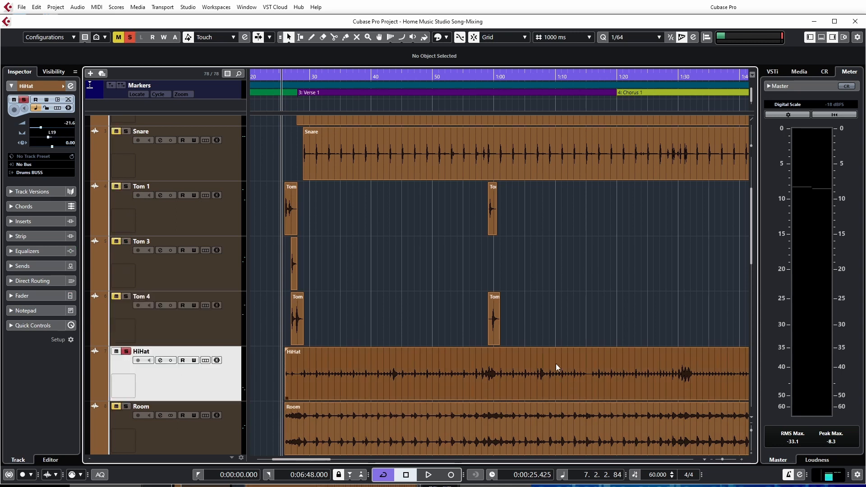
pyautogui.scroll(-6, 543, 347)
pyautogui.scroll(4, 543, 316)
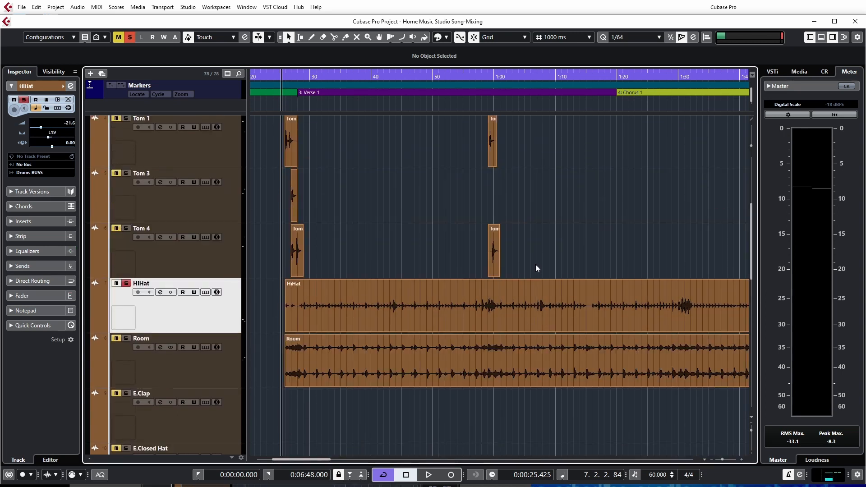
pyautogui.scroll(-12, 530, 226)
pyautogui.scroll(8, 528, 217)
pyautogui.hscroll(10, 529, 227)
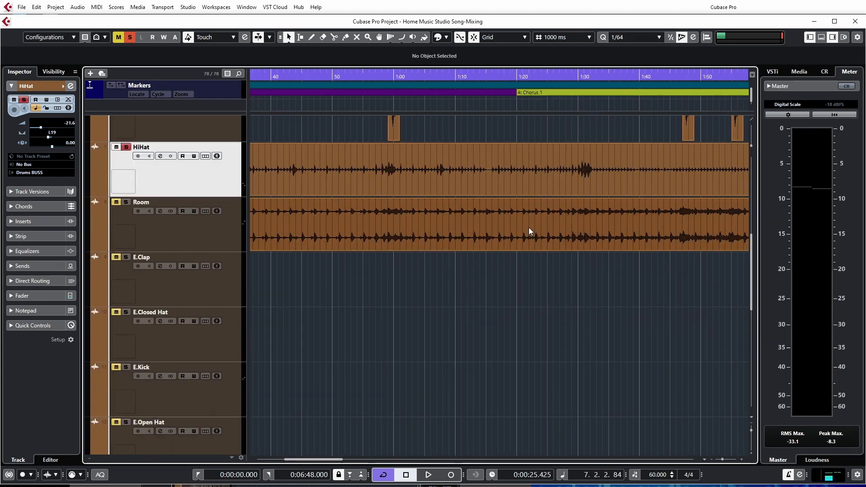
pyautogui.hscroll(20, 537, 244)
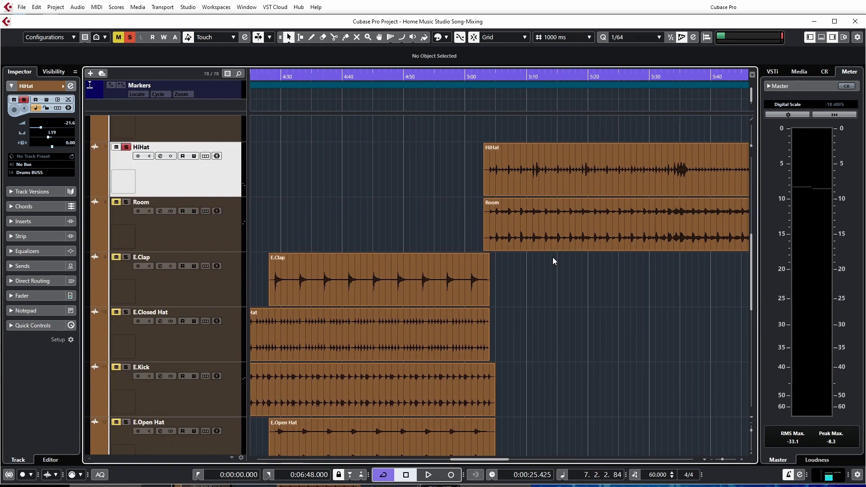
pyautogui.hscroll(10, 559, 260)
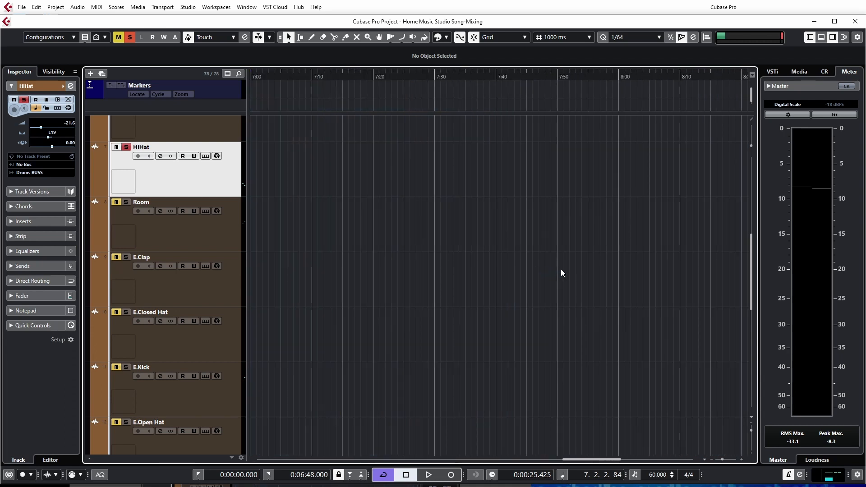
pyautogui.hscroll(-12, 560, 269)
pyautogui.hscroll(-16, 537, 262)
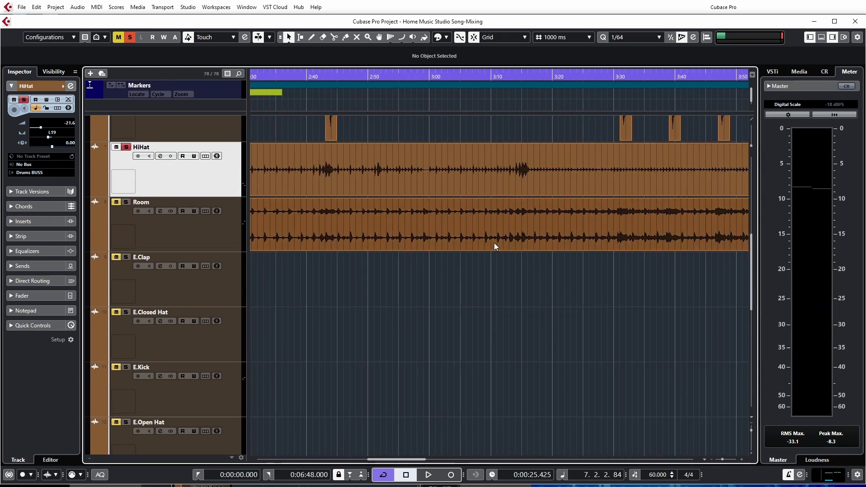
pyautogui.hscroll(-2, 455, 166)
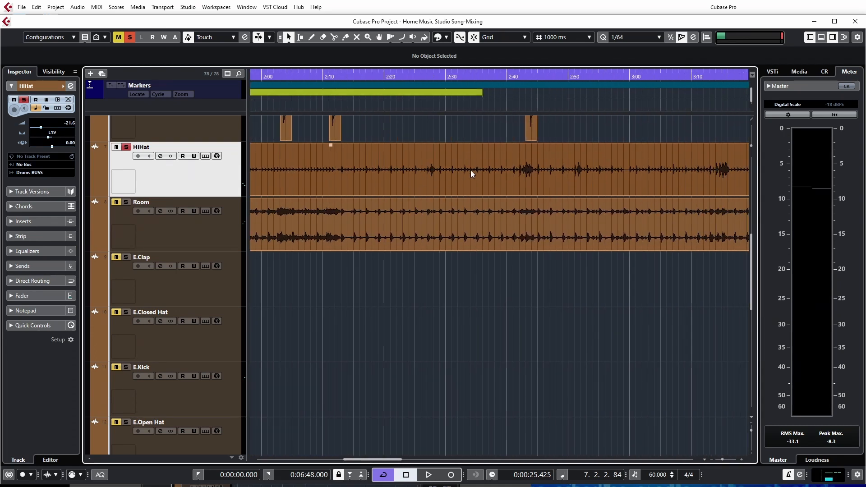
pyautogui.click(518, 102)
pyautogui.press('space')
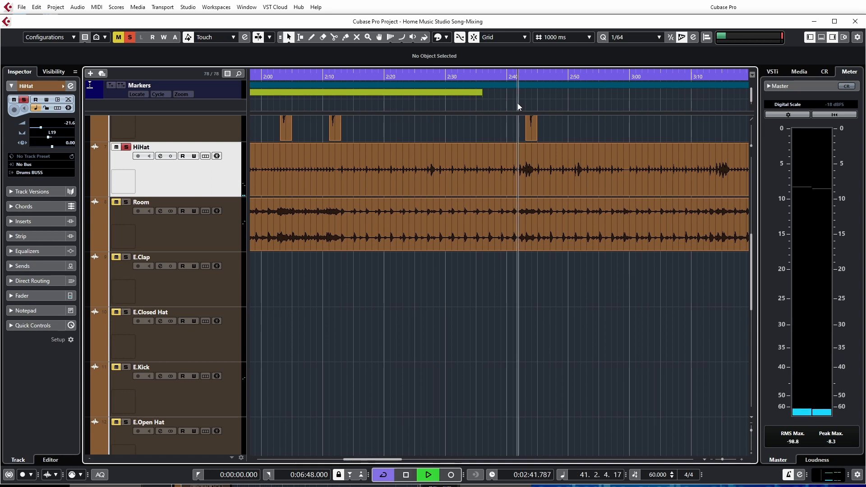
# Open the HiHat channel's equalizer, enable its low-cut filter, and raise the cutoff into the low mids by ear
pyautogui.click(160, 156)
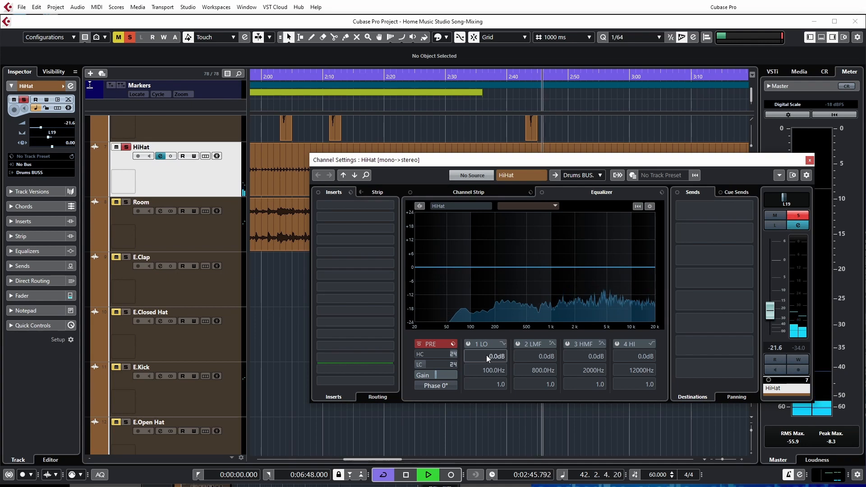
pyautogui.press('space')
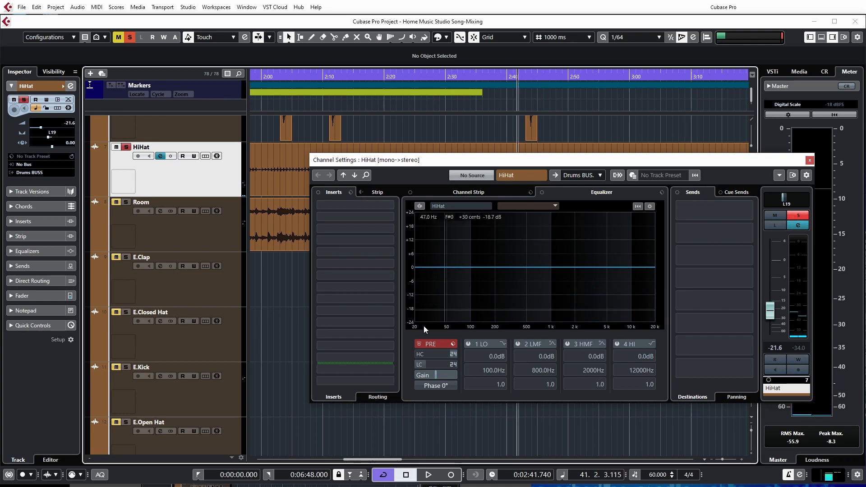
pyautogui.click(418, 365)
pyautogui.press('space')
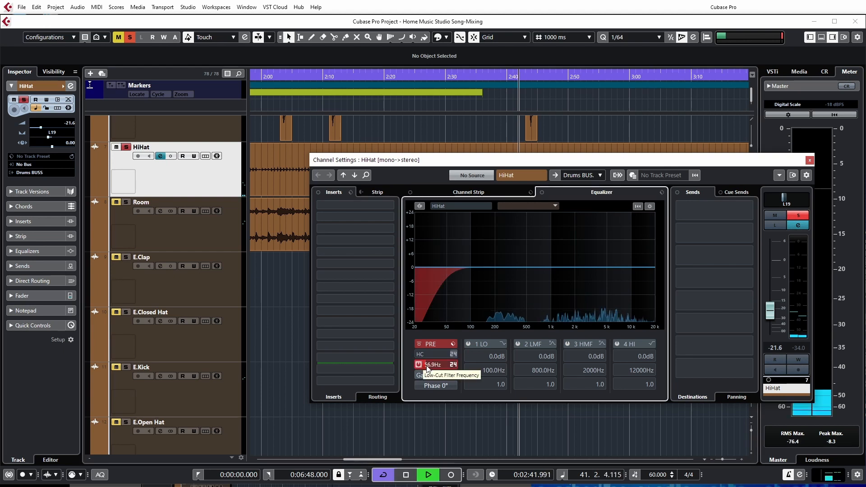
pyautogui.moveTo(430, 365); pyautogui.dragTo(440, 361)
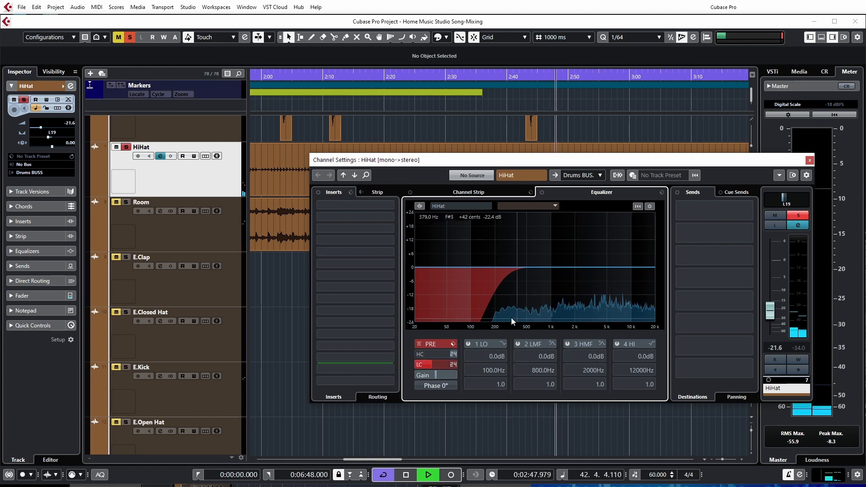
# Enable HiHat's high shelf band at +5.5 dB and 3134 Hz, then close the channel settings
pyautogui.click(616, 344)
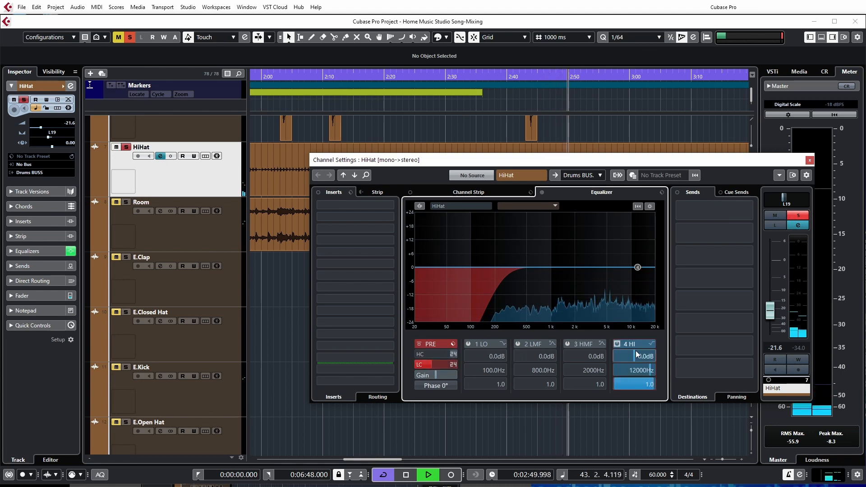
pyautogui.moveTo(637, 268); pyautogui.dragTo(592, 258)
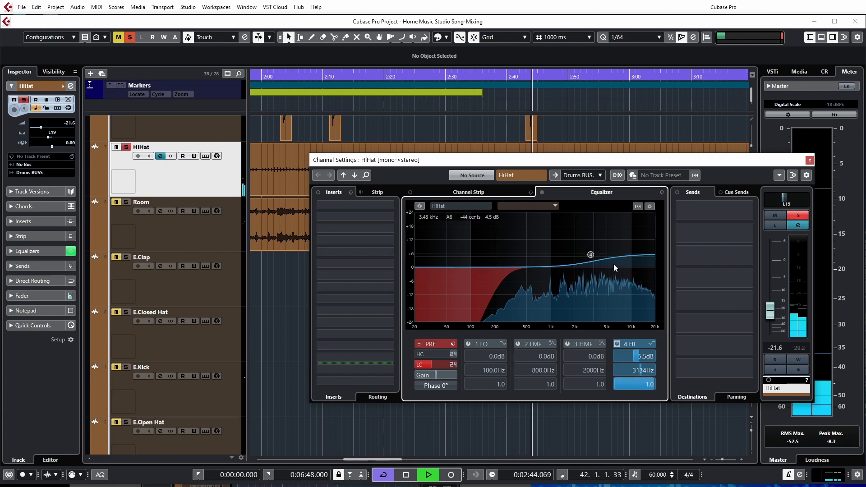
pyautogui.click(810, 161)
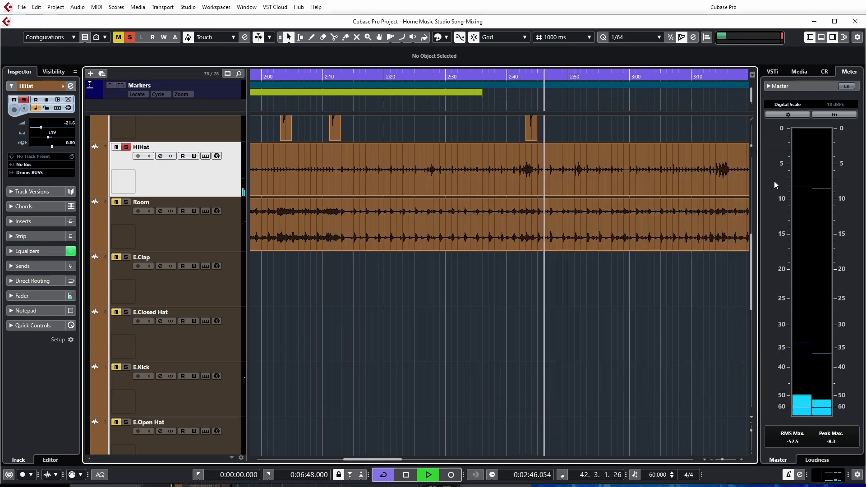
# Solo the Room track, play it from about 1:31 in Chorus 1, and open its channel equalizer
pyautogui.click(127, 202)
pyautogui.scroll(5, 487, 316)
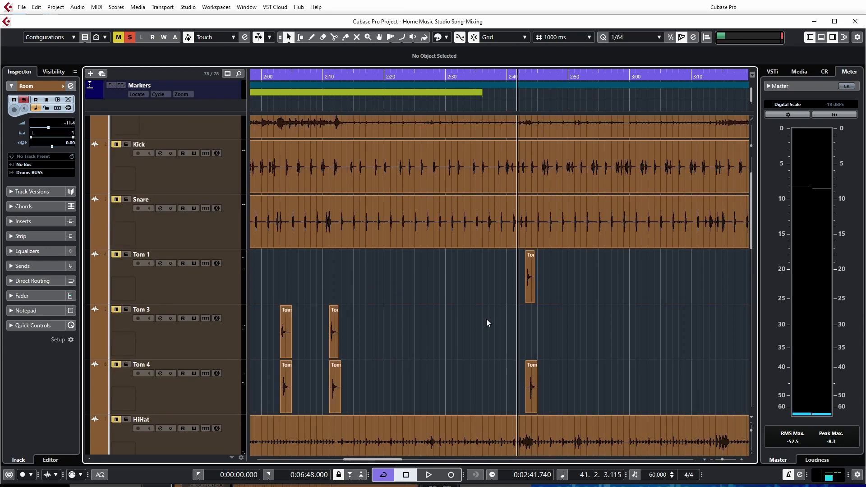
pyautogui.hscroll(-5, 485, 323)
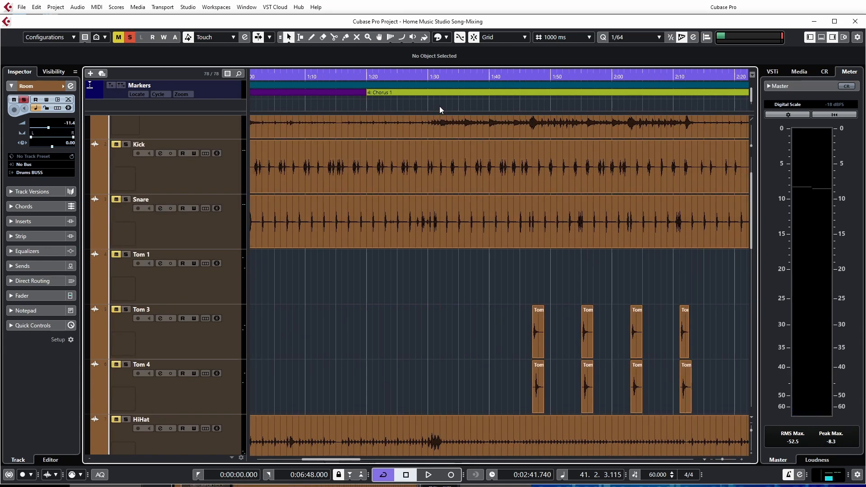
pyautogui.click(439, 106)
pyautogui.press('space')
pyautogui.scroll(-5, 406, 356)
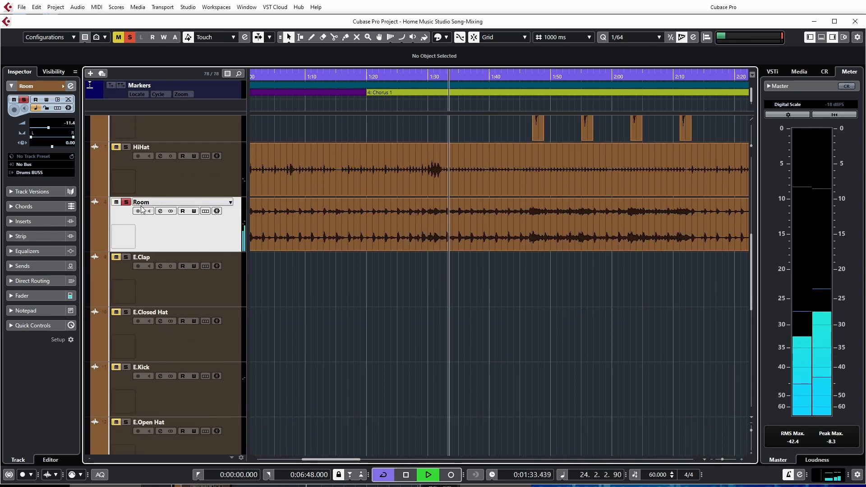
pyautogui.click(160, 210)
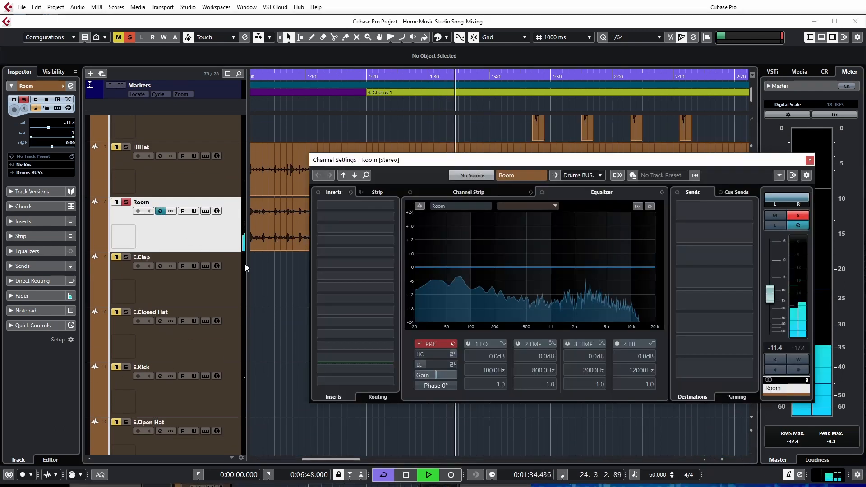
# Enable Room's low-cut filter and adjust its frequency by ear to about 45 Hz
pyautogui.click(417, 364)
pyautogui.scroll(-5, 424, 367)
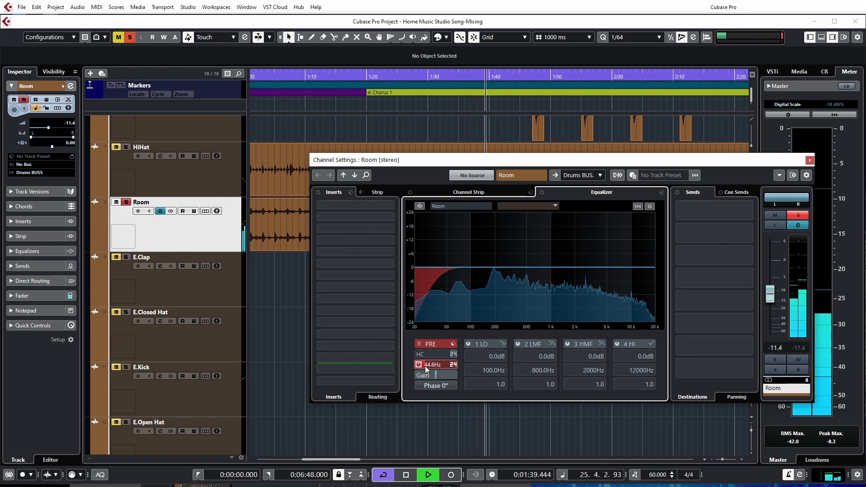
pyautogui.scroll(2, 426, 366)
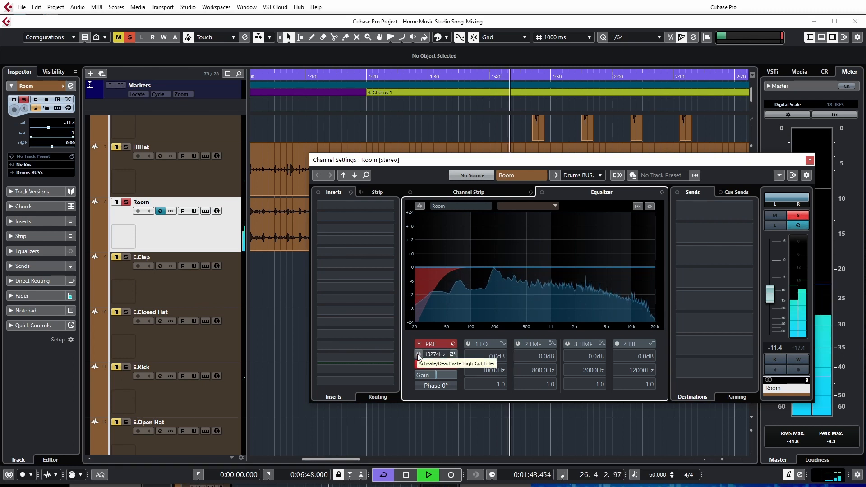
# Enable Room's high-cut filter, sweep its frequency during playback, and set it to 6347 Hz
pyautogui.click(419, 354)
pyautogui.scroll(-1, 444, 354)
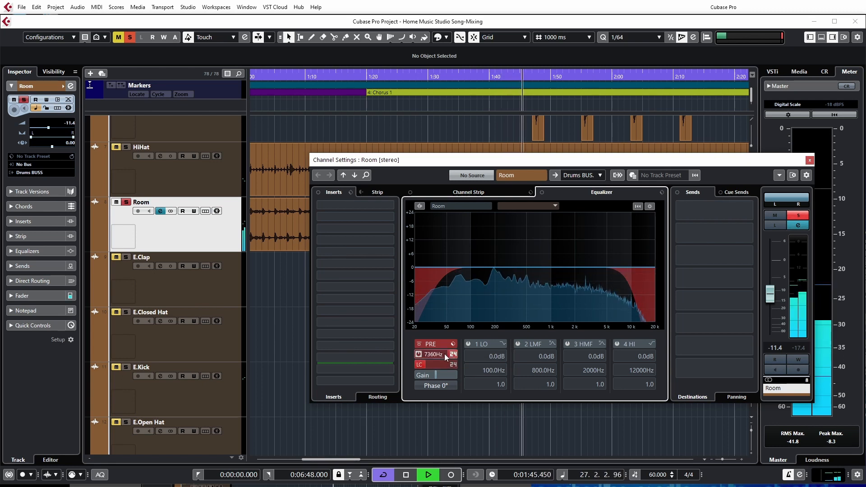
pyautogui.scroll(-1, 445, 353)
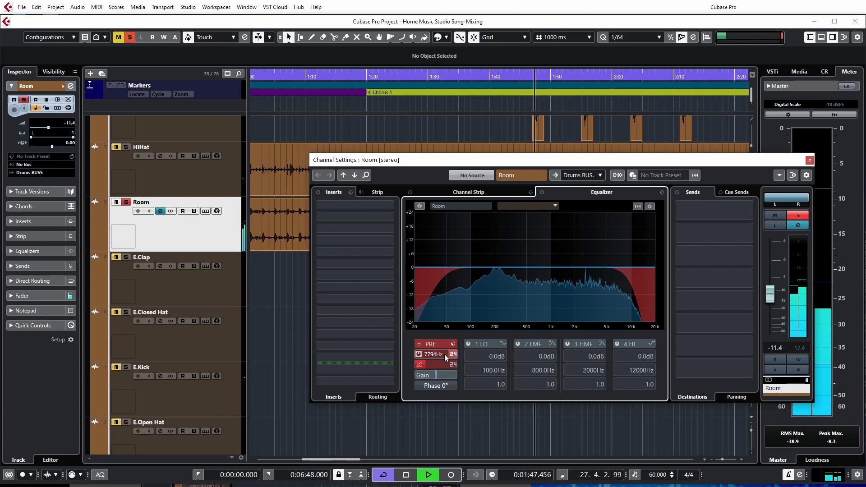
pyautogui.scroll(-8, 441, 353)
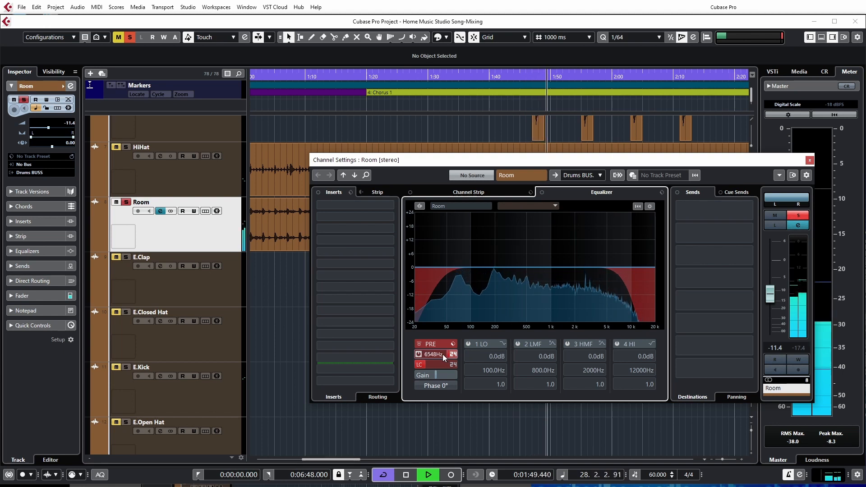
pyautogui.scroll(2, 441, 353)
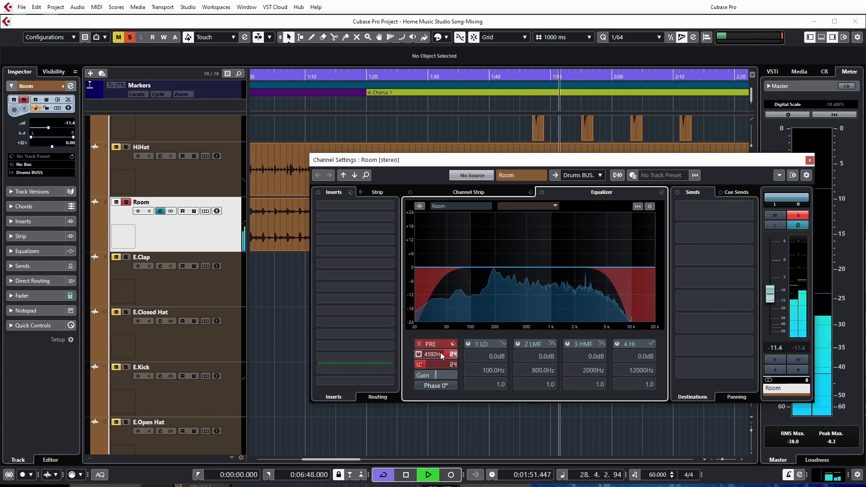
pyautogui.scroll(4, 442, 354)
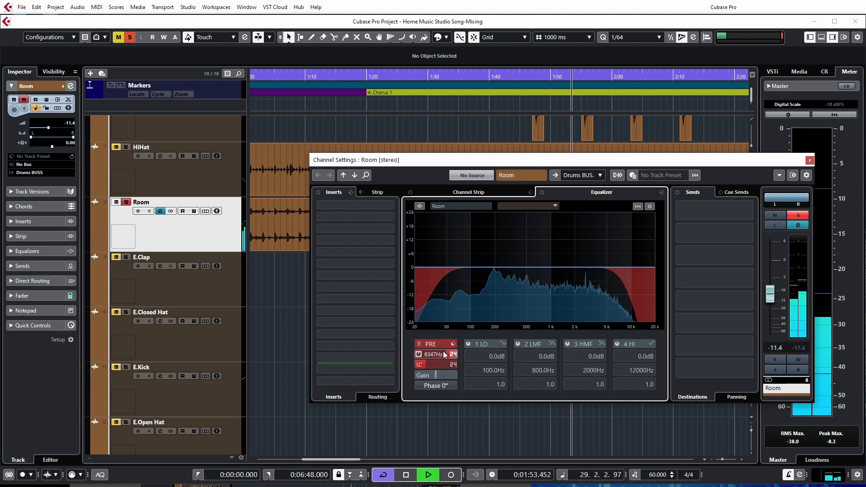
# Enable Room's 2 LMF band at -4.1 dB and 537.9 Hz and its 3 HMF band at -3.3 dB and 250.4 Hz
pyautogui.scroll(1, 442, 351)
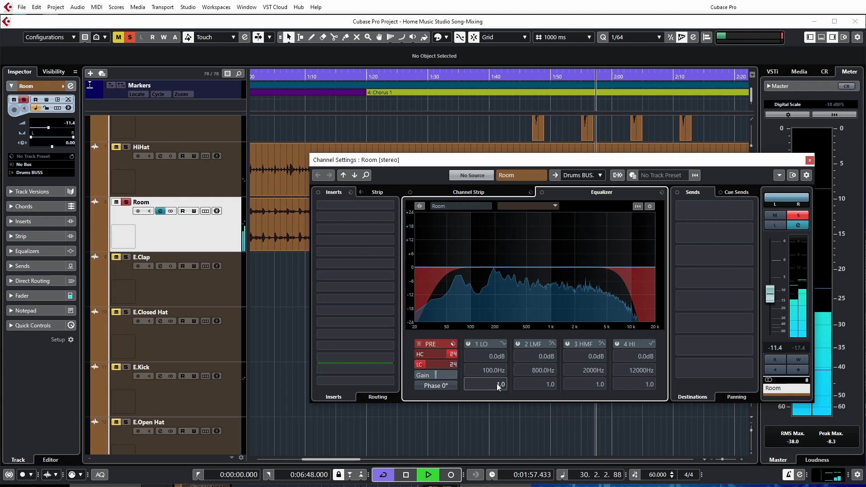
pyautogui.click(518, 343)
pyautogui.moveTo(543, 267)
pyautogui.mouseDown()
pyautogui.moveTo(500, 242)
pyautogui.moveTo(474, 243)
pyautogui.moveTo(554, 249)
pyautogui.moveTo(538, 269)
pyautogui.mouseUp()
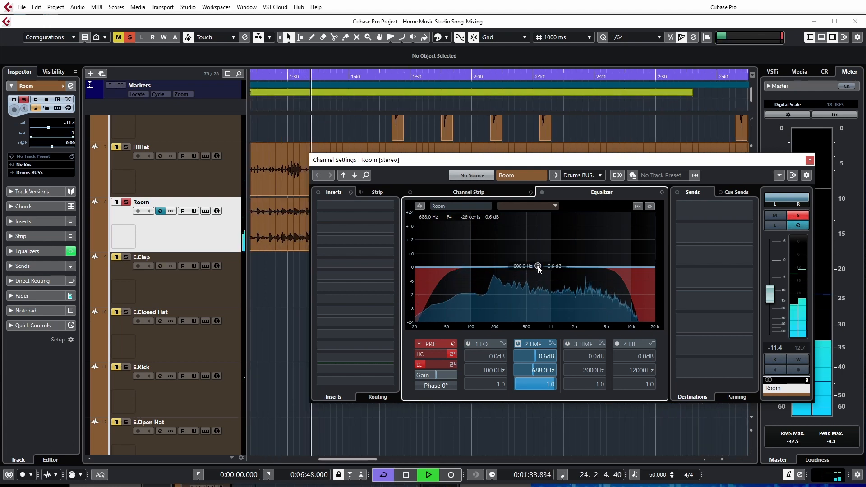
pyautogui.moveTo(538, 266)
pyautogui.mouseDown()
pyautogui.moveTo(524, 245)
pyautogui.moveTo(530, 280)
pyautogui.mouseUp()
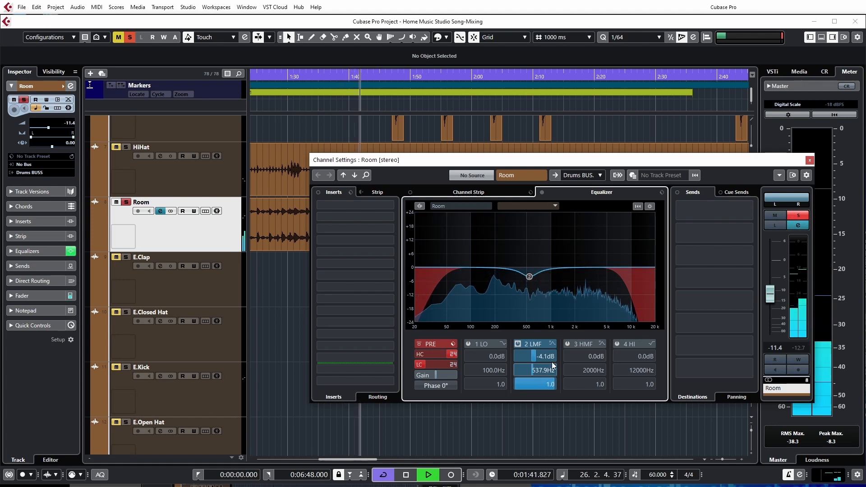
pyautogui.click(567, 343)
pyautogui.moveTo(575, 268); pyautogui.dragTo(504, 278)
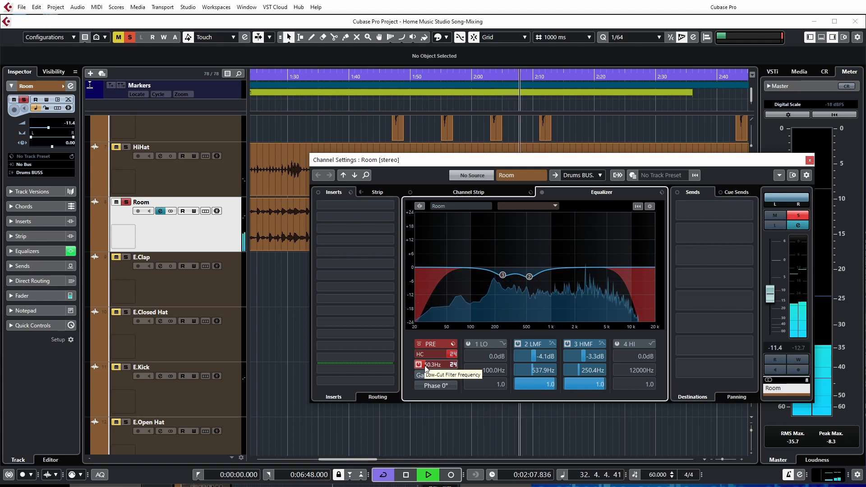
# Raise Room's low-cut filter to 69.2 Hz by ear during playback and close its channel settings
pyautogui.scroll(5, 426, 366)
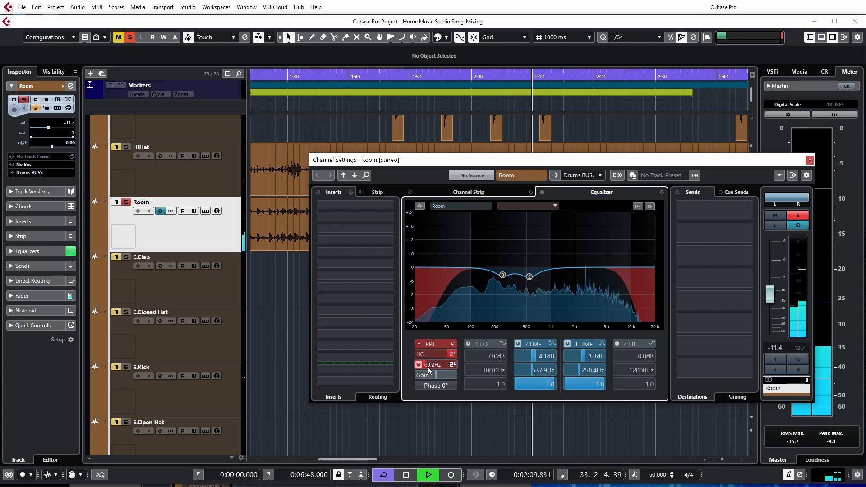
pyautogui.scroll(-1, 428, 366)
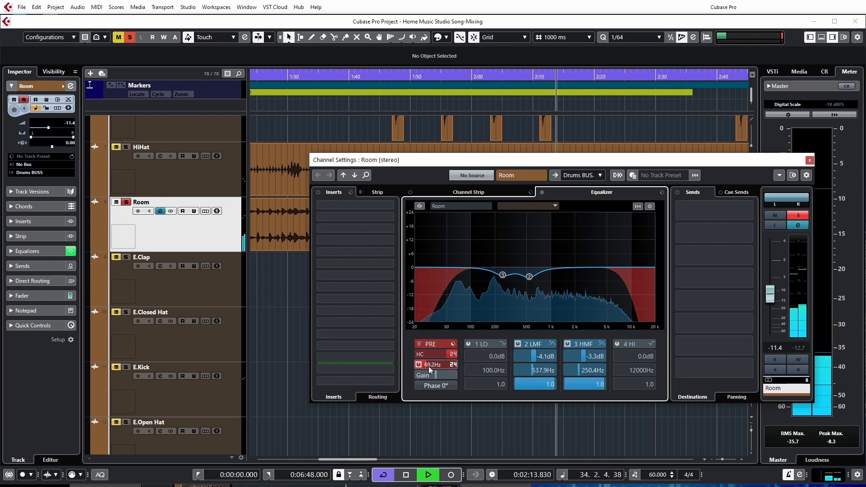
pyautogui.press('space')
pyautogui.press('space')
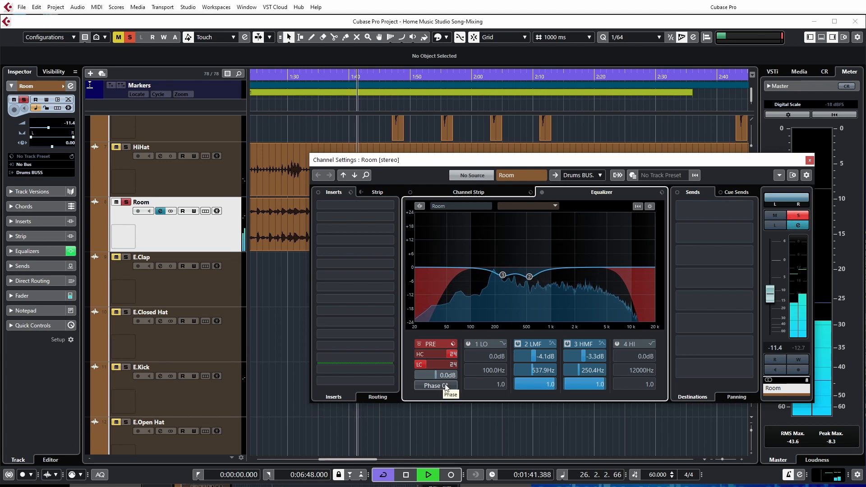
pyautogui.click(809, 160)
pyautogui.press('space')
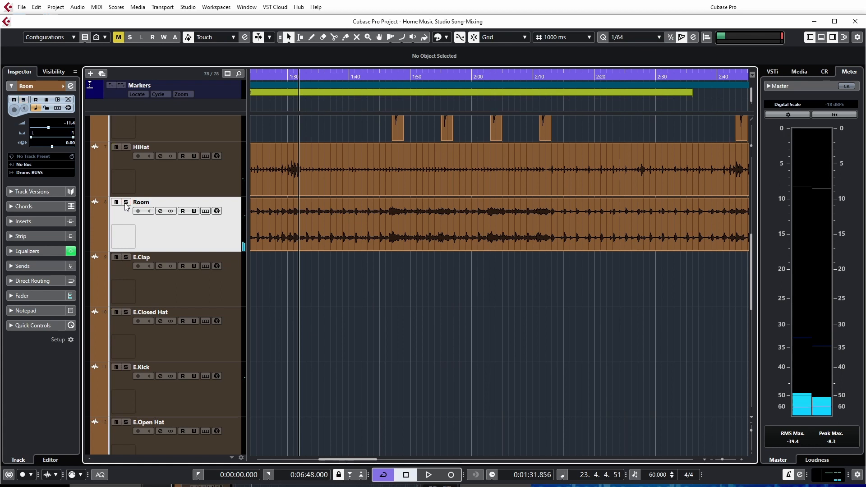
# Solo the whole Drums folder and play it from about 1:31
pyautogui.scroll(6, 361, 390)
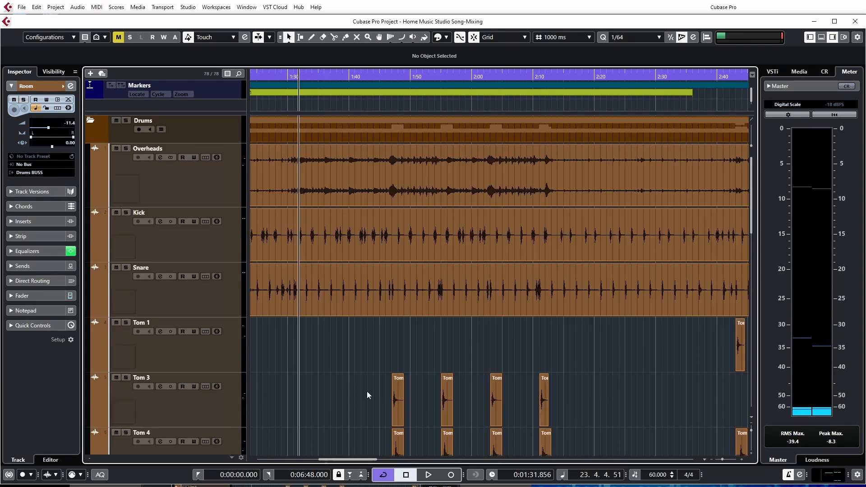
pyautogui.click(126, 121)
pyautogui.press('space')
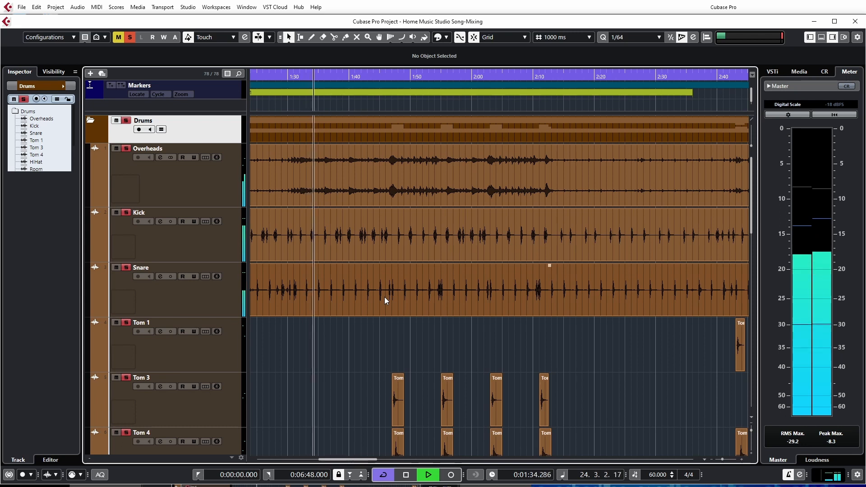
# Open the MixConsole and select all drum channels from Overheads to E.Snare
pyautogui.press('F3')
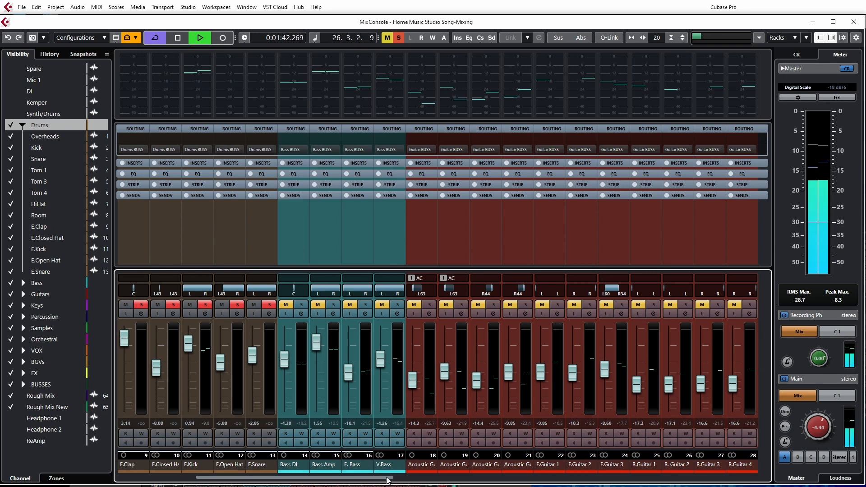
pyautogui.moveTo(387, 481); pyautogui.dragTo(299, 483)
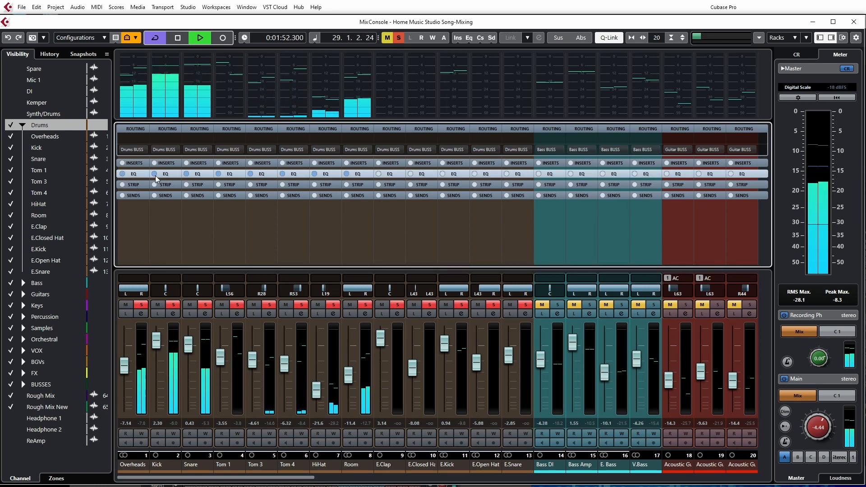
pyautogui.click(133, 467)
pyautogui.keyDown('shift'); pyautogui.click(513, 467); pyautogui.keyUp('shift')
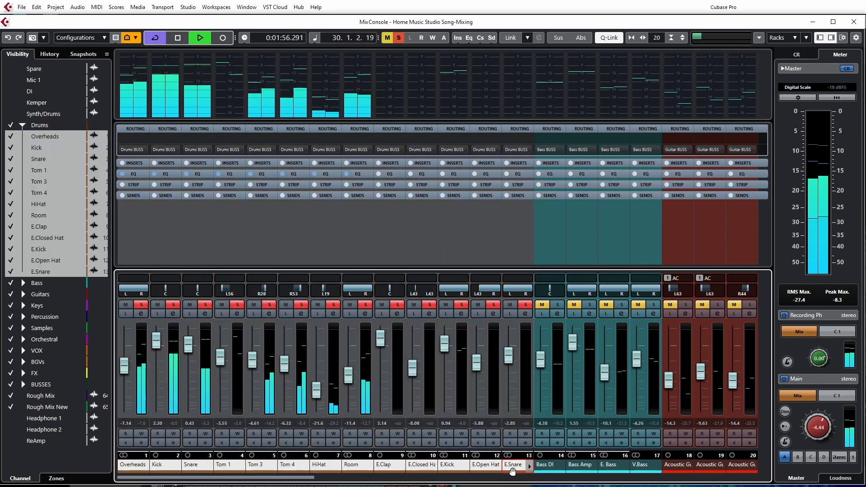
# Compare the drums with the EQ bypassed and active on all selected channels at once, ending with it active, and close the MixConsole
pyautogui.click(123, 175)
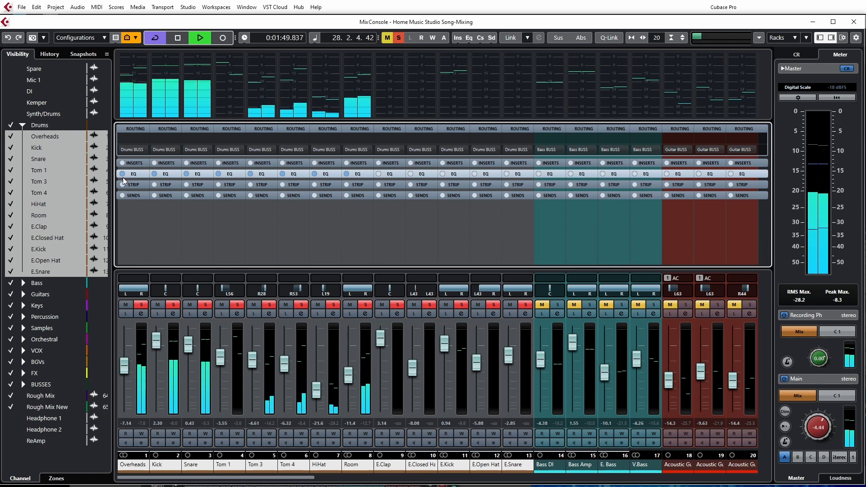
pyautogui.hotkey('shift', 'alt')
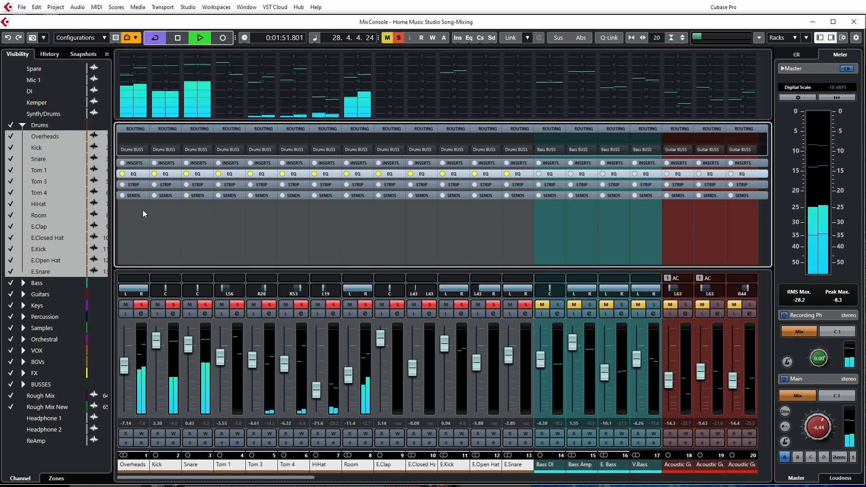
pyautogui.hotkey('shift', 'alt')
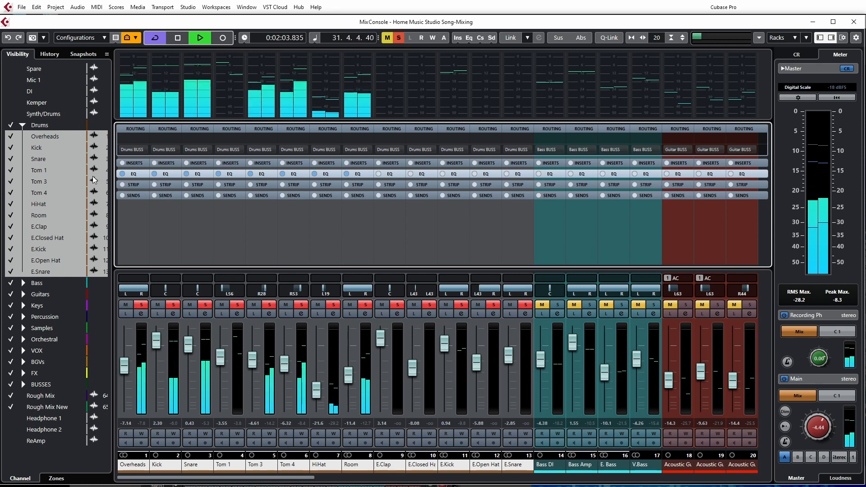
pyautogui.click(123, 174)
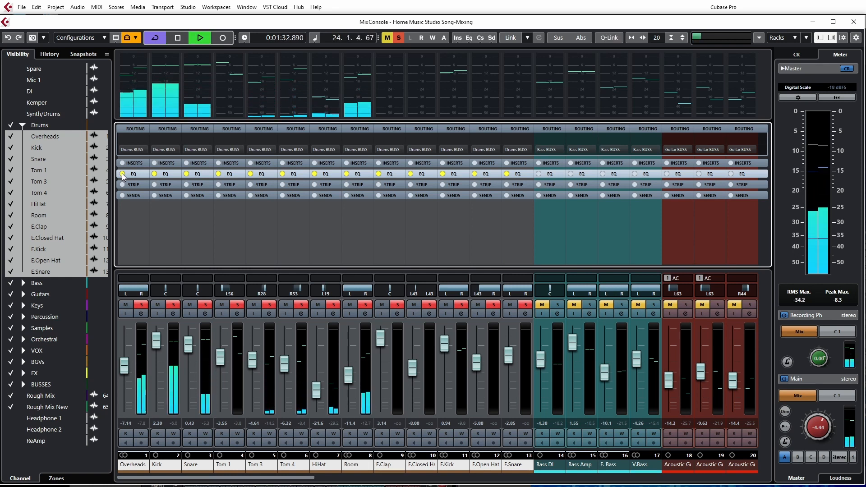
pyautogui.hotkey('alt', 'shift')
pyautogui.click(123, 174)
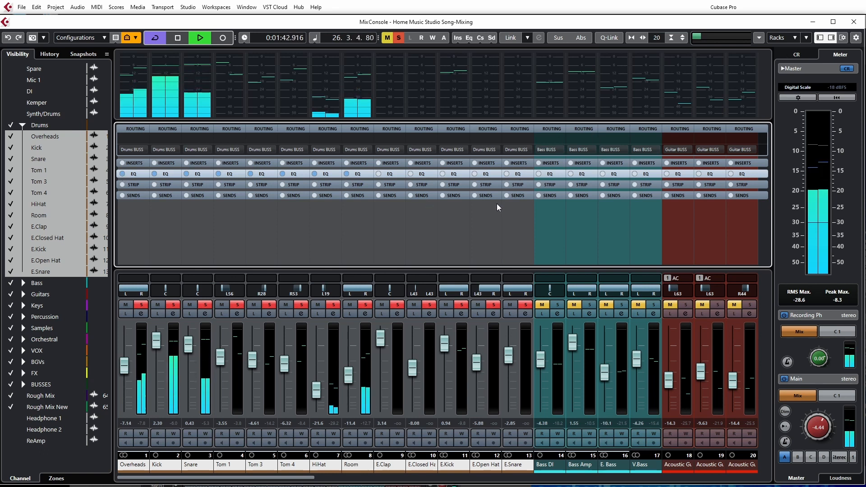
pyautogui.press('space')
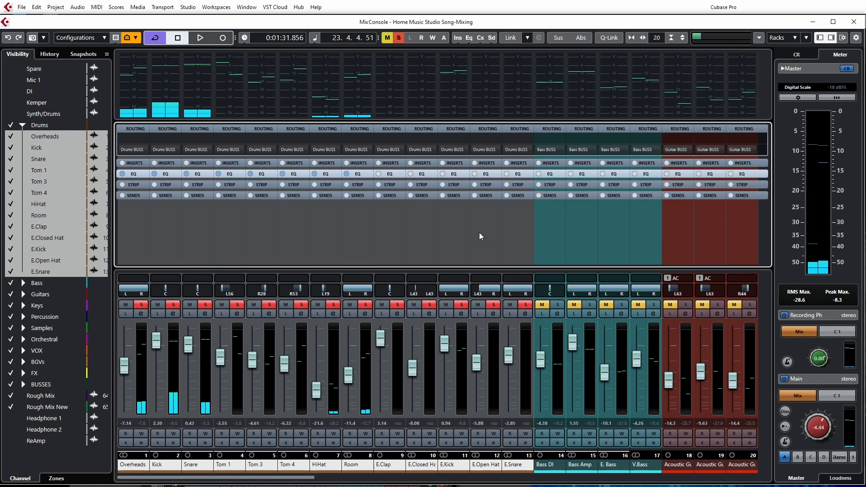
pyautogui.click(853, 23)
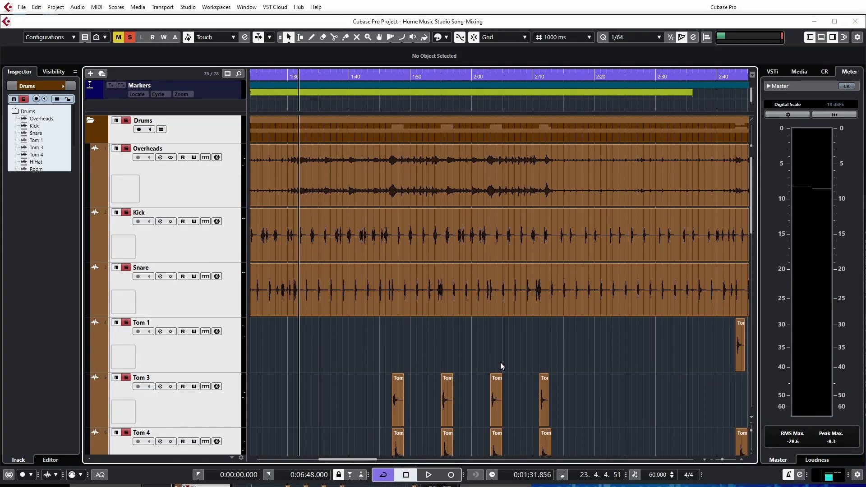
# Locate the electronic drum clips below Room and play the soloed drums from about 4:28
pyautogui.scroll(-4, 501, 367)
pyautogui.scroll(1, 497, 368)
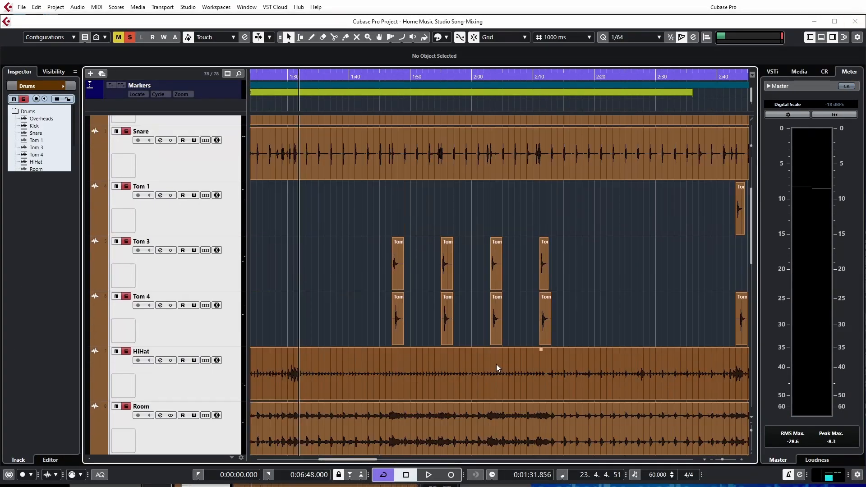
pyautogui.scroll(3, 499, 372)
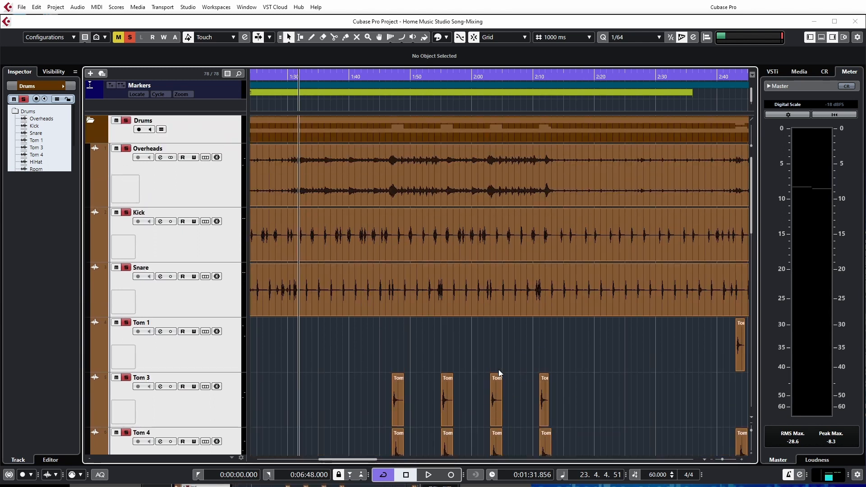
pyautogui.scroll(-9, 359, 357)
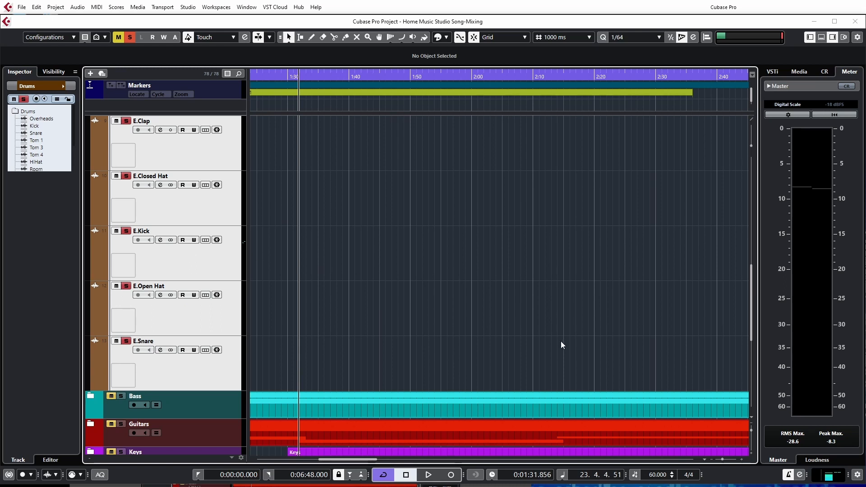
pyautogui.scroll(-3, 581, 331)
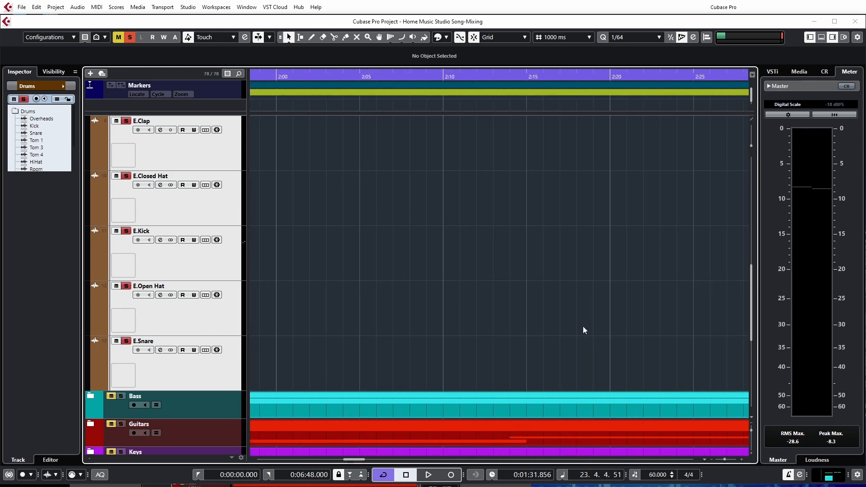
pyautogui.scroll(-3, 601, 336)
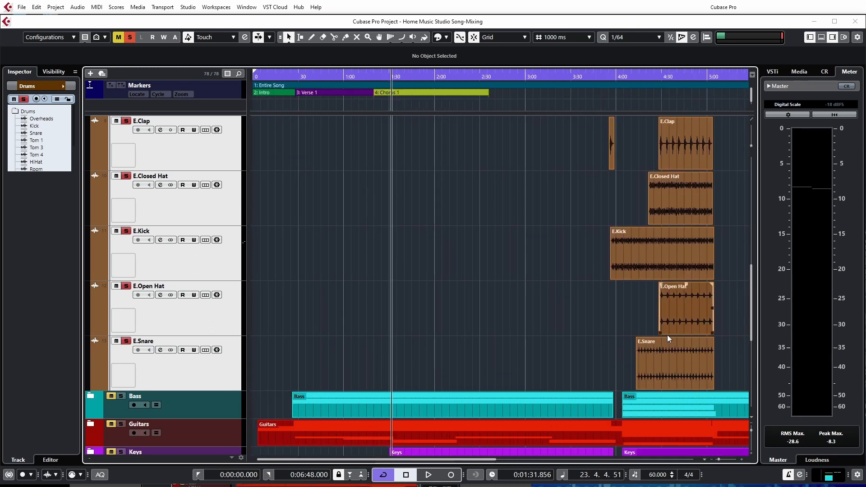
pyautogui.click(660, 107)
pyautogui.press('space')
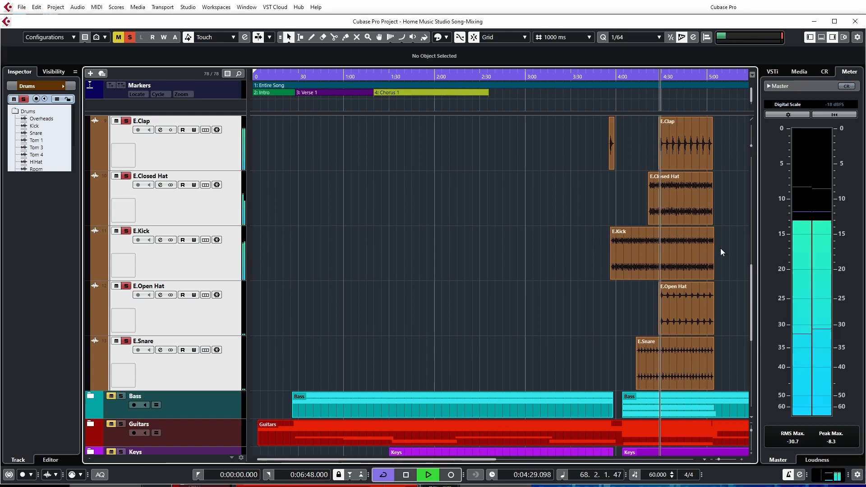
pyautogui.scroll(-2, 589, 247)
pyautogui.scroll(3, 530, 248)
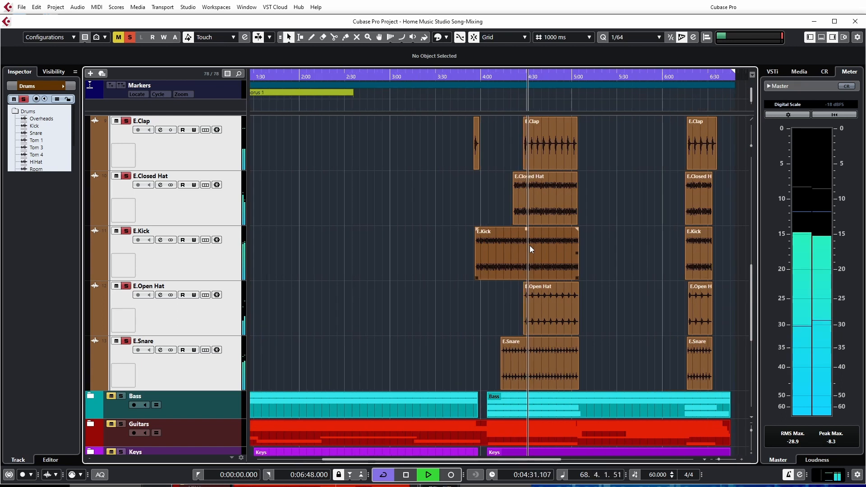
pyautogui.scroll(6, 356, 248)
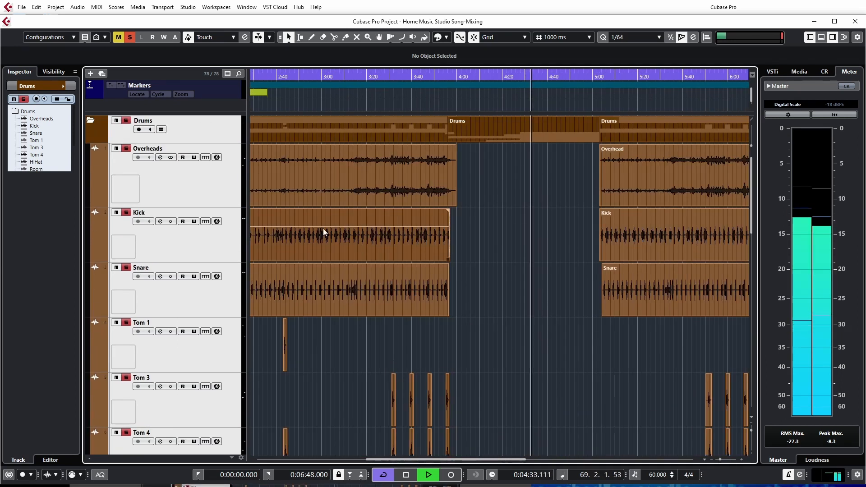
# Unsolo the Drums folder, solo E.Clap during playback from about 4:28, and open its channel equalizer
pyautogui.press('space')
pyautogui.press('s')
pyautogui.scroll(-8, 315, 288)
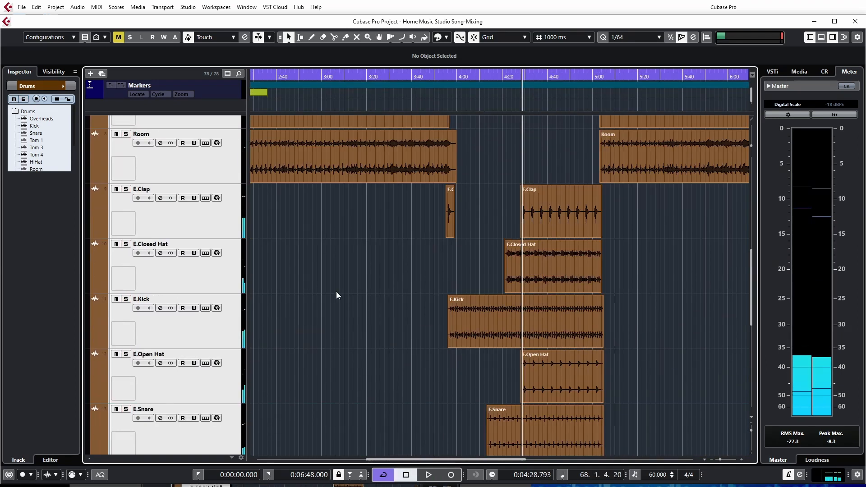
pyautogui.scroll(4, 296, 243)
pyautogui.click(155, 283)
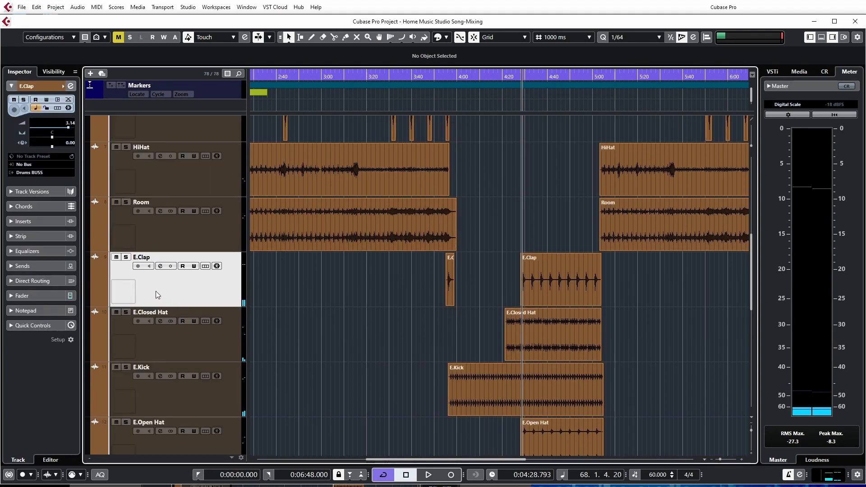
pyautogui.click(126, 257)
pyautogui.press('space')
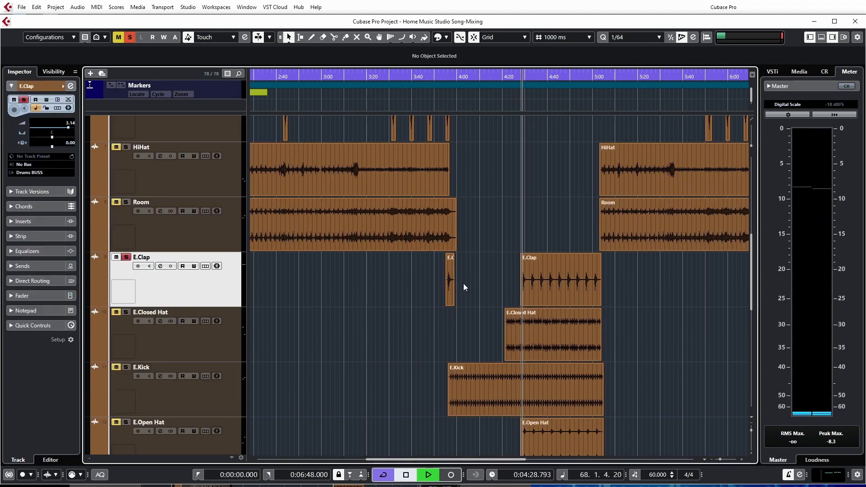
pyautogui.click(160, 266)
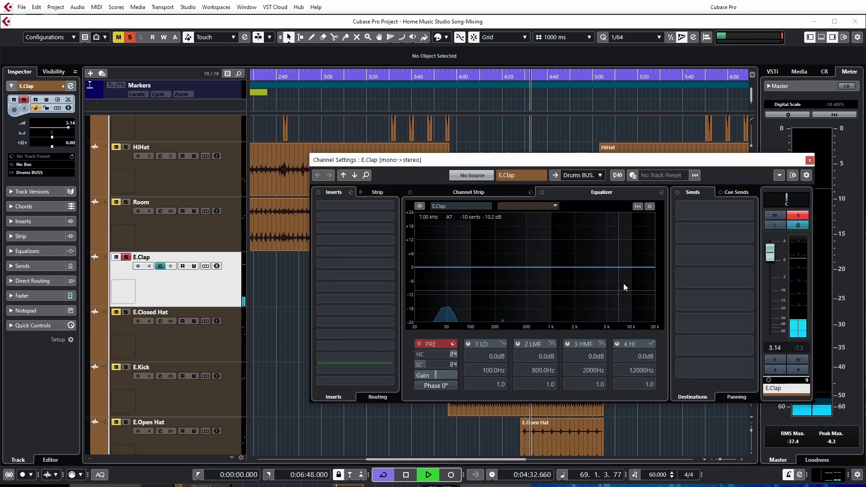
# Enable E.Clap's low-cut filter and adjust its frequency by ear to 140.8 Hz
pyautogui.click(419, 365)
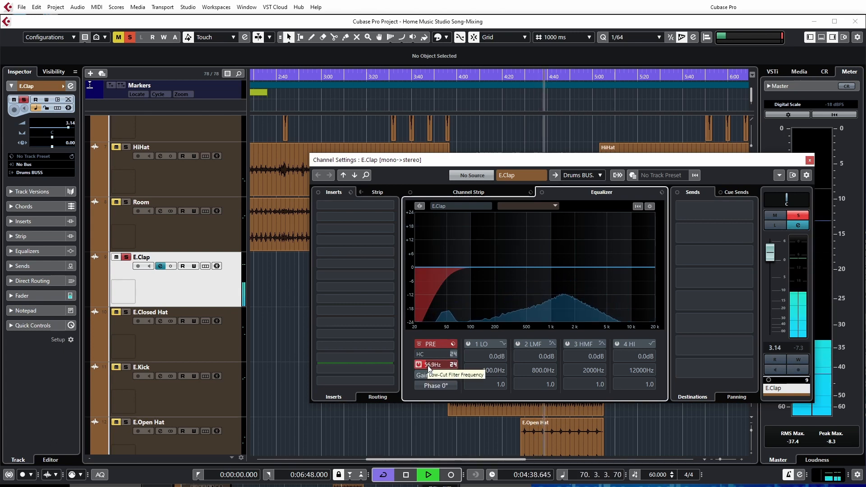
pyautogui.scroll(6, 435, 365)
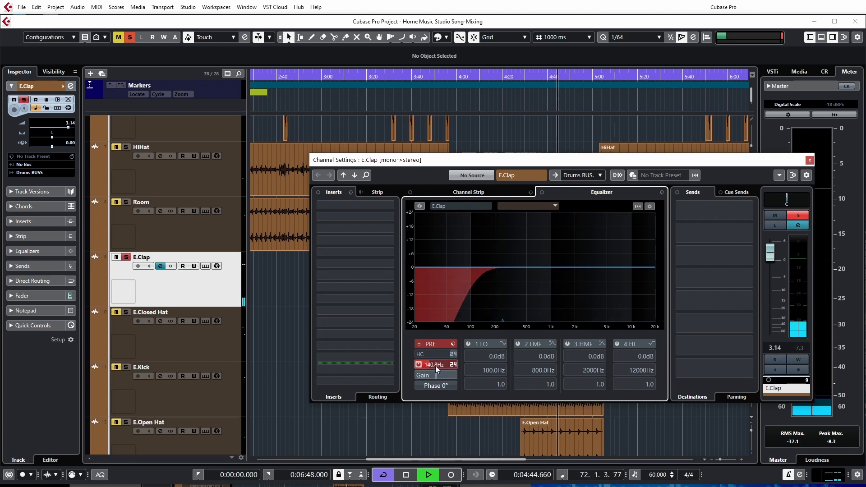
pyautogui.scroll(-2, 436, 369)
pyautogui.scroll(2, 434, 366)
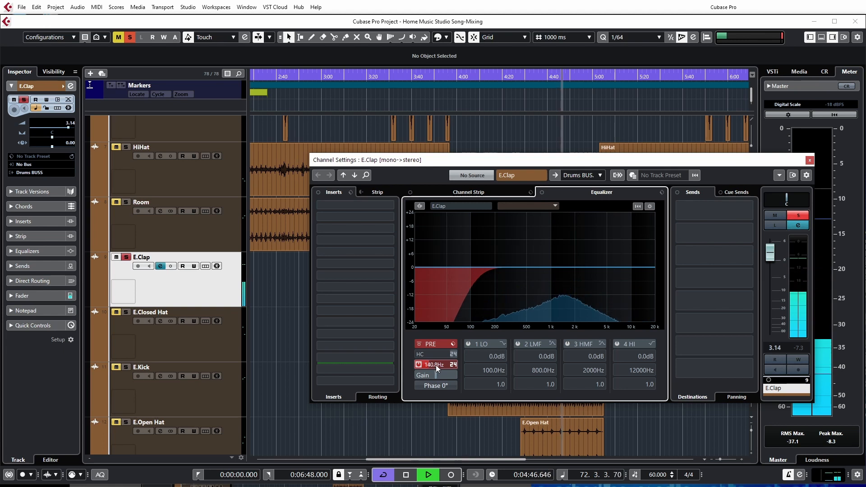
# Raise E.Clap's low-cut frequency by ear above 140.8 Hz, enable its high-cut filter at 10274 Hz, and close the channel settings
pyautogui.click(418, 364)
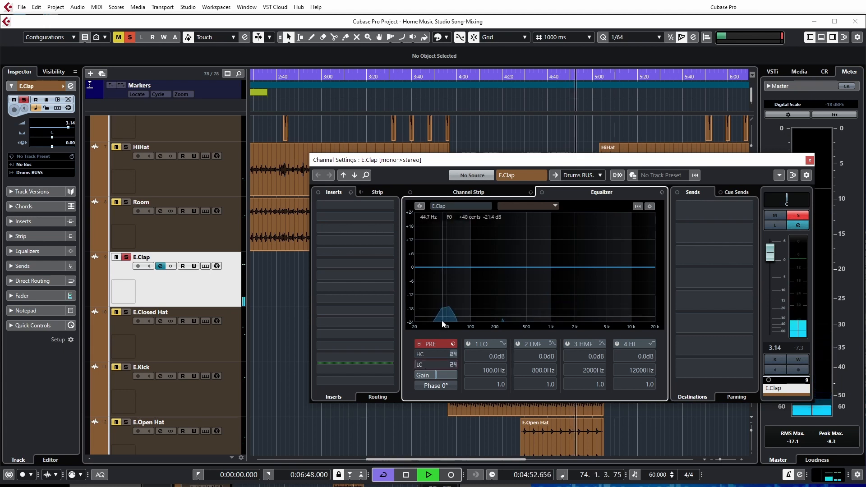
pyautogui.moveTo(424, 369); pyautogui.dragTo(441, 368)
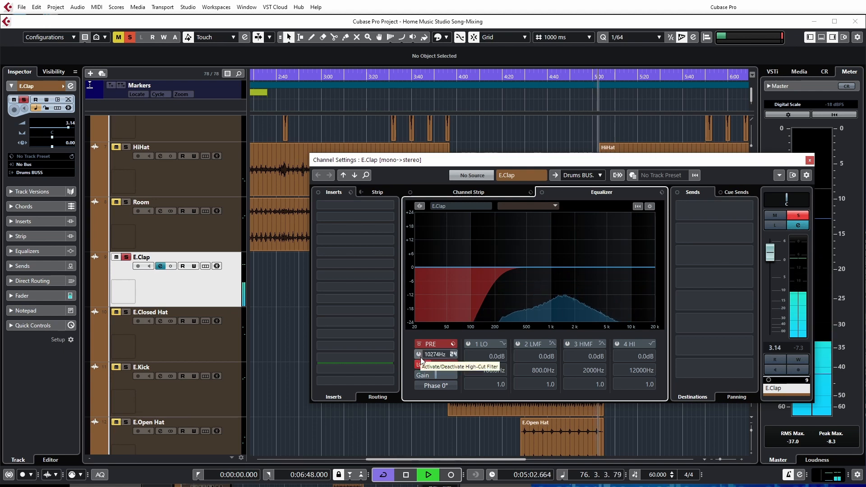
pyautogui.click(434, 354)
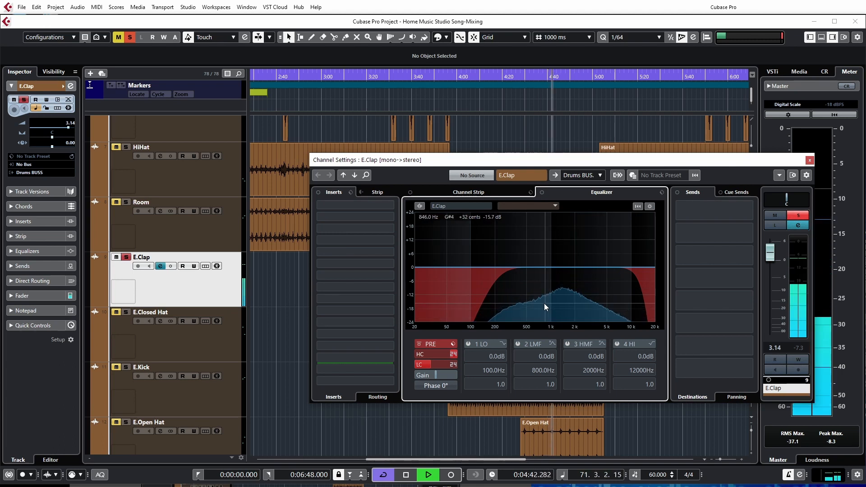
pyautogui.click(809, 161)
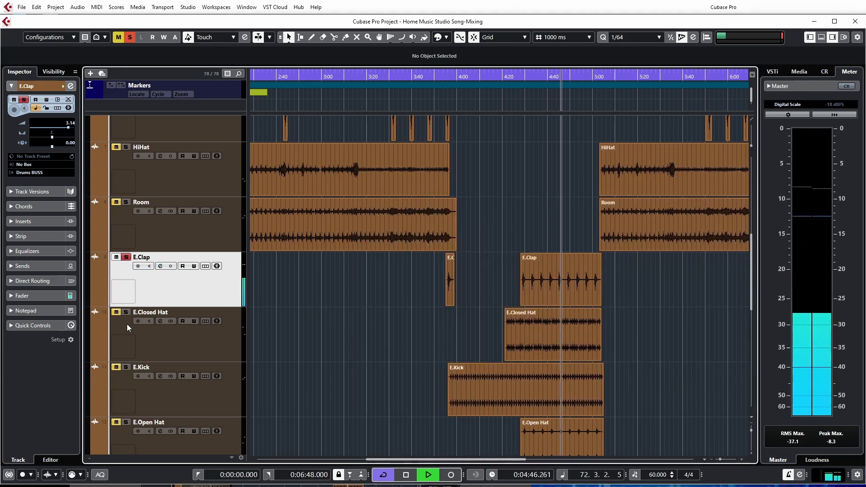
# Switch the solo from E.Clap to E.Closed Hat, play from about 4:28, and open its channel equalizer
pyautogui.press('space')
pyautogui.click(126, 312)
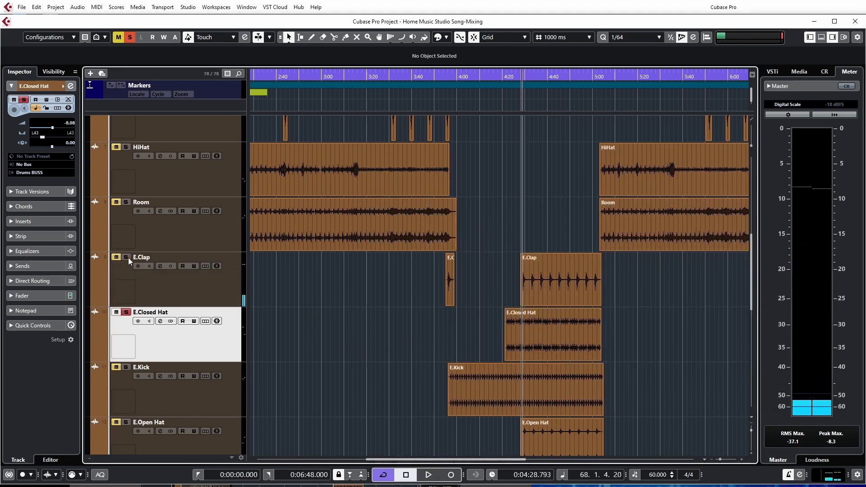
pyautogui.press('space')
pyautogui.click(160, 321)
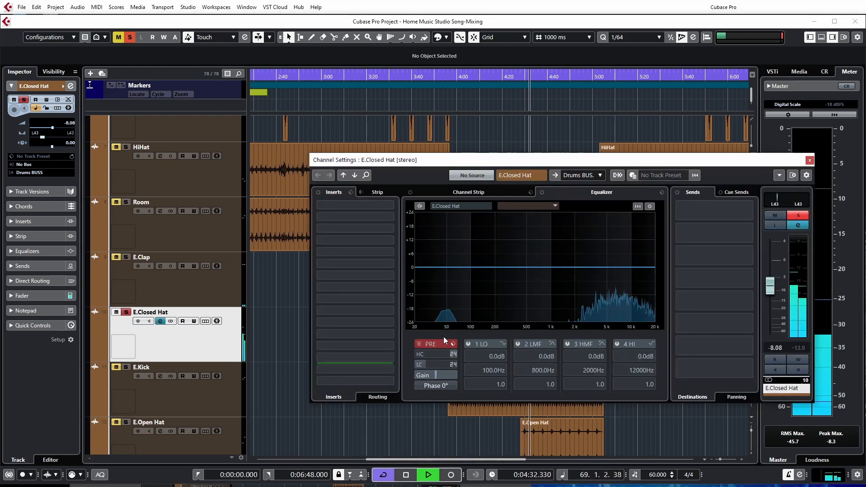
# Enable E.Closed Hat's low-cut filter up to just below the hat's signal, and boost band 4 HI by 4.1 dB at 5764 Hz
pyautogui.click(424, 364)
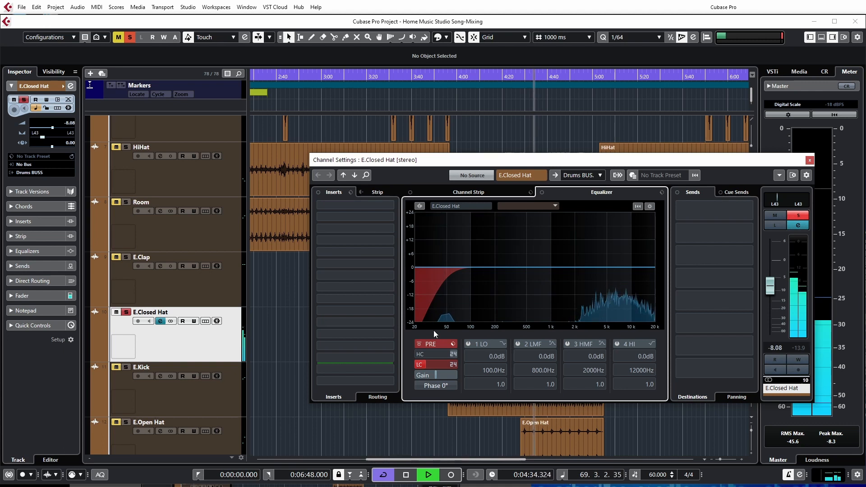
pyautogui.moveTo(426, 365); pyautogui.dragTo(445, 364)
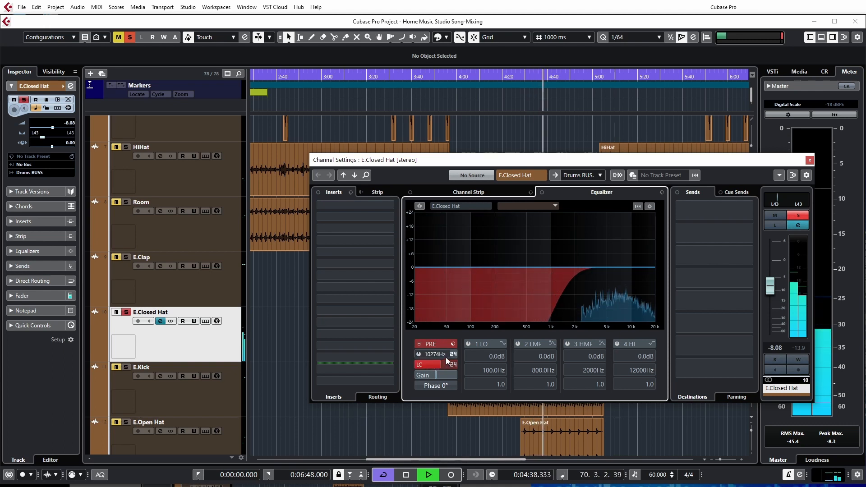
pyautogui.click(418, 355)
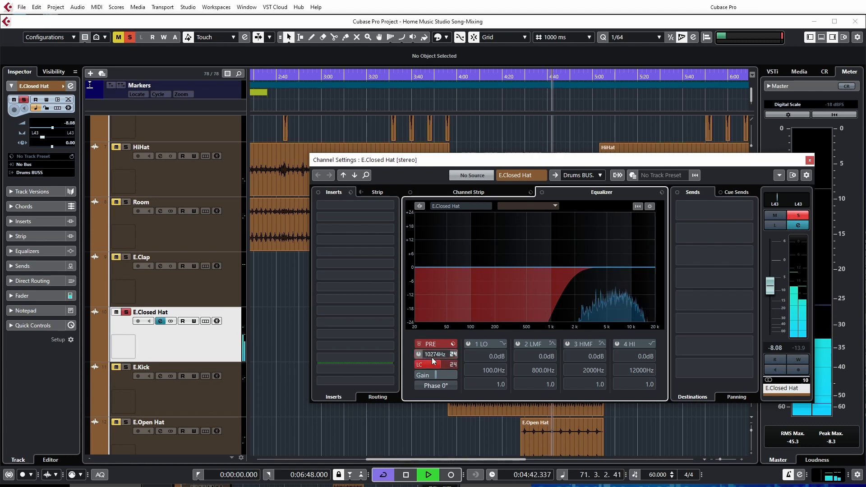
pyautogui.click(419, 354)
pyautogui.click(617, 344)
pyautogui.moveTo(637, 267); pyautogui.dragTo(613, 260)
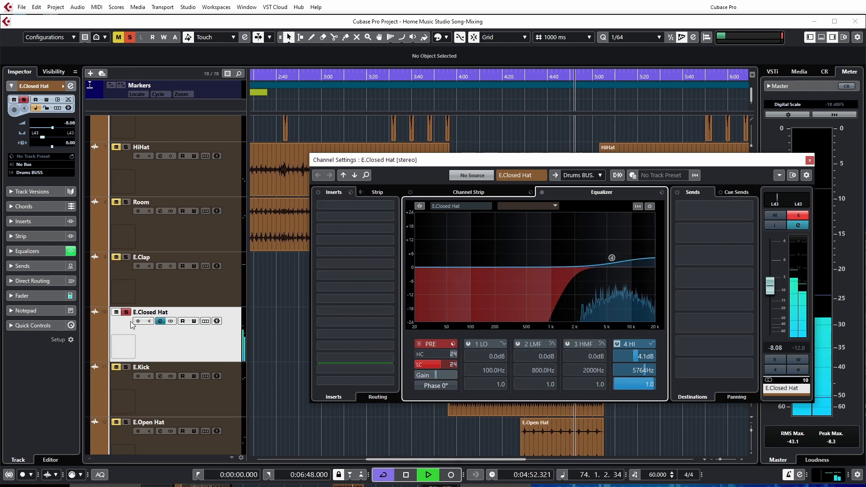
# Switch the solo to E.Kick with its equalizer shown, and restart playback from about 4:28
pyautogui.press('space')
pyautogui.click(129, 359)
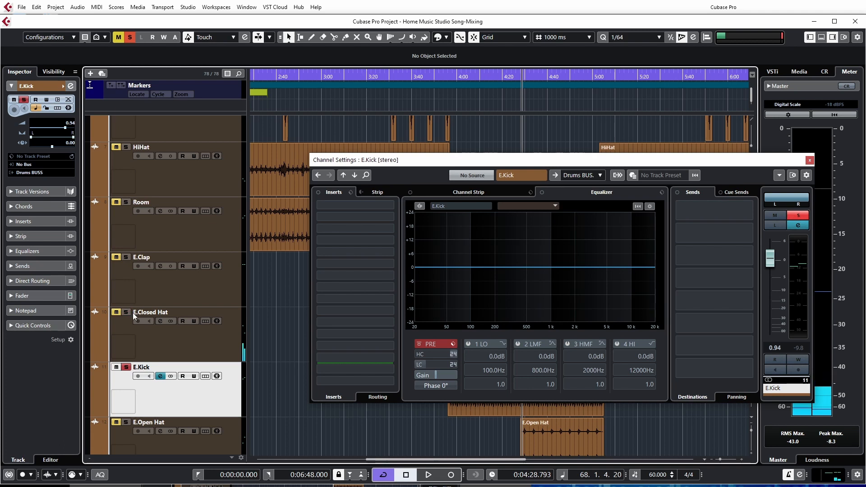
pyautogui.press('space')
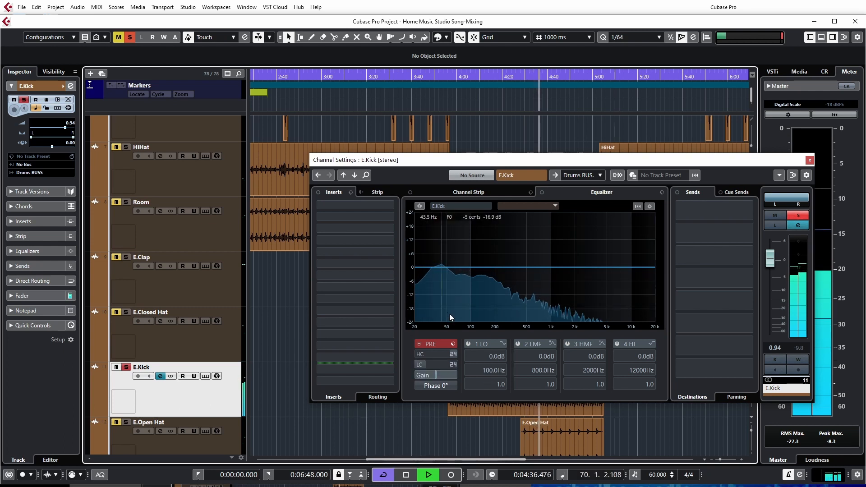
# Enable E.Kick's high-cut filter and lower its frequency by ear to below 6169 Hz
pyautogui.click(418, 354)
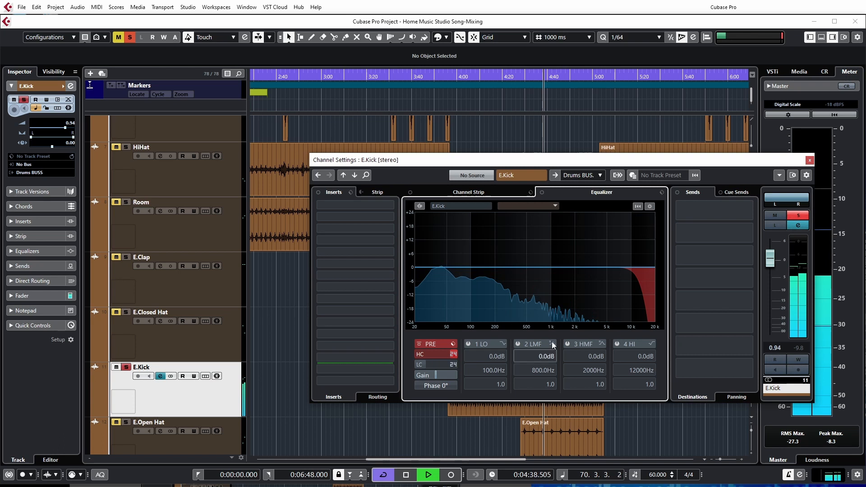
pyautogui.scroll(-8, 448, 357)
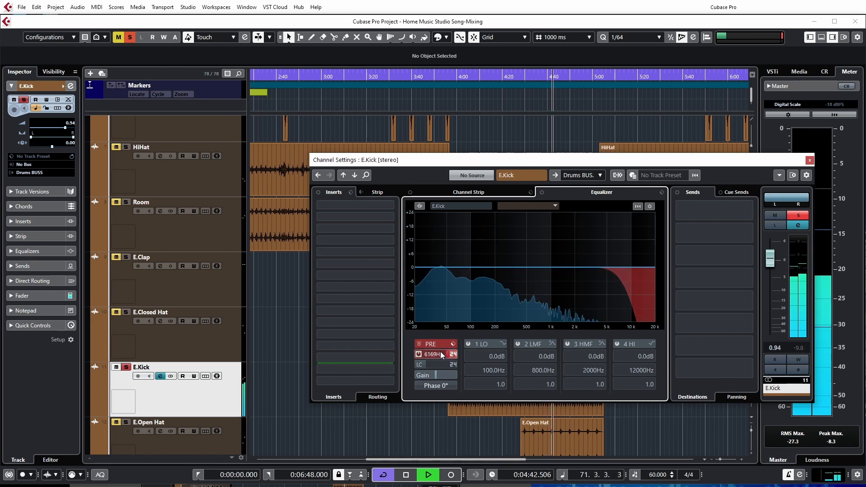
pyautogui.scroll(-4, 442, 355)
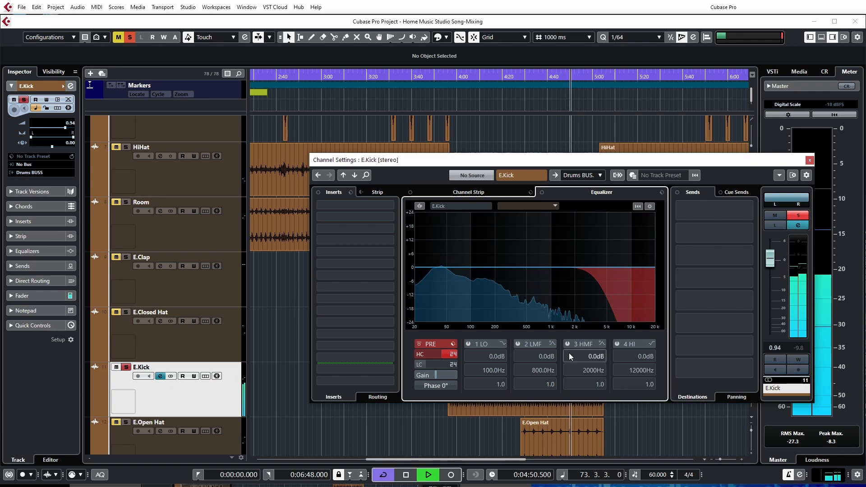
# Enable E.Kick's band 2 LMF and boost it by 4.1 dB at 40.3 Hz
pyautogui.click(518, 344)
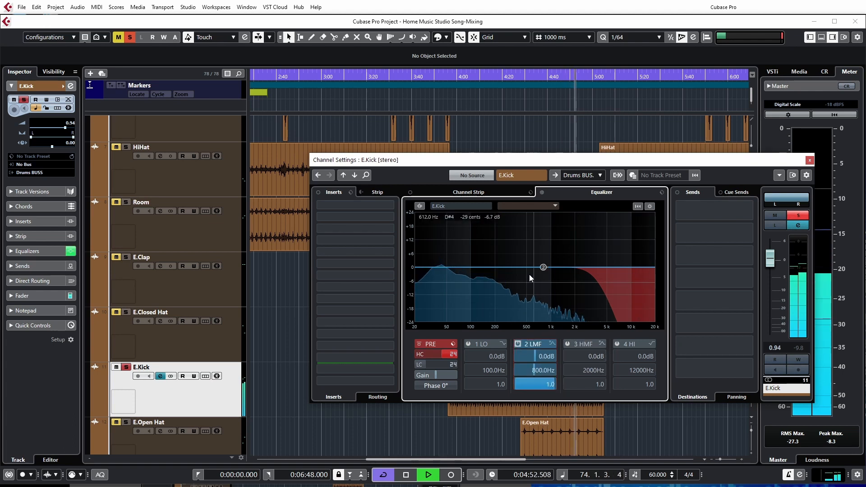
pyautogui.moveTo(543, 267); pyautogui.dragTo(466, 248)
pyautogui.moveTo(439, 247); pyautogui.dragTo(440, 262)
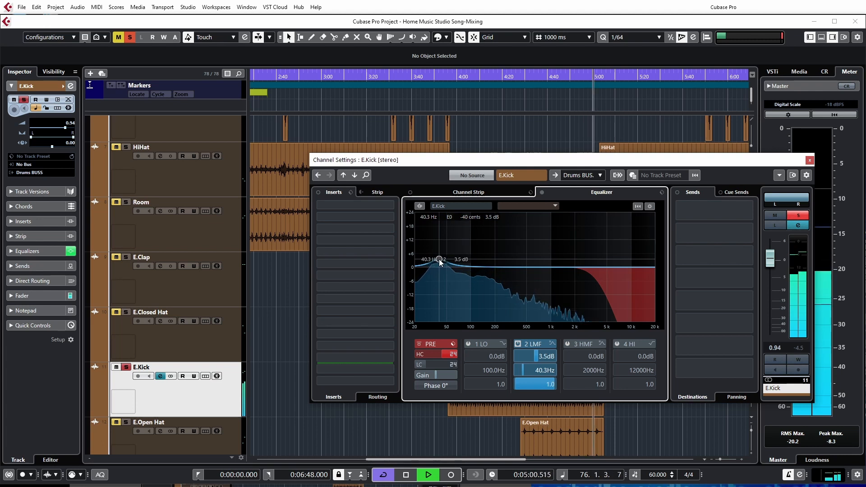
pyautogui.moveTo(440, 261); pyautogui.dragTo(440, 260)
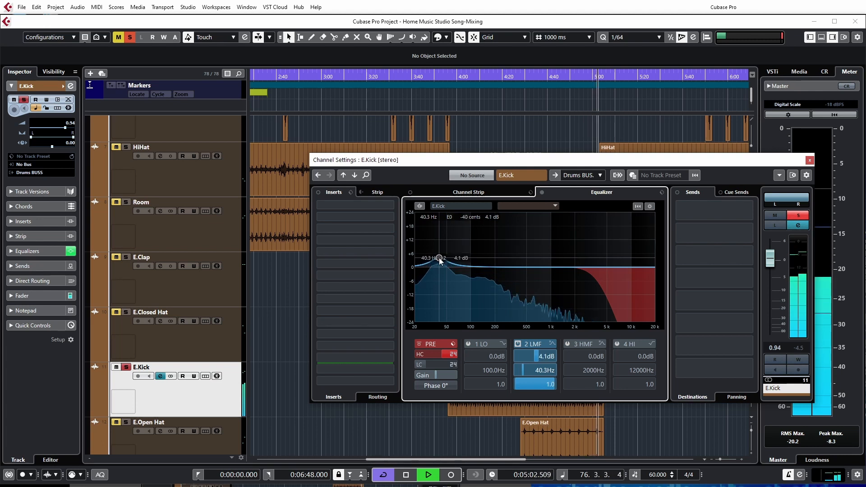
# Enable E.Kick's low-cut filter at 22.1 Hz, and cut band 3 HMF by 4.7 dB at 178.8 Hz during playback
pyautogui.click(418, 364)
pyautogui.press('space')
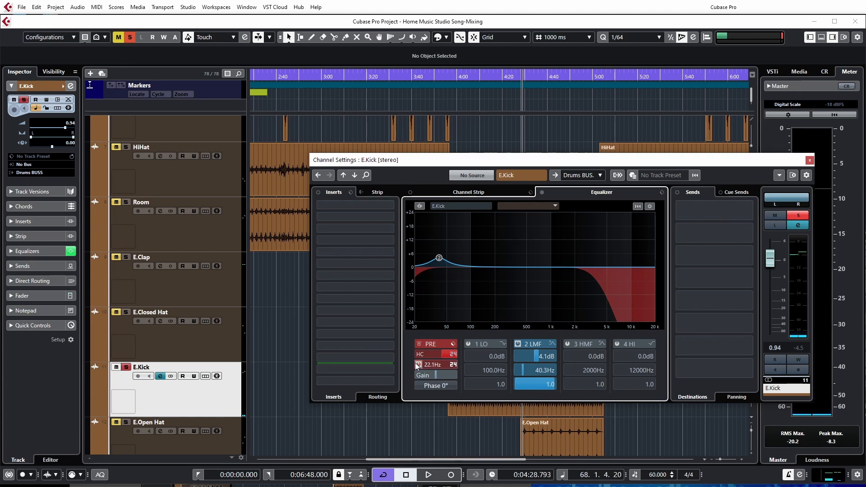
pyautogui.press('space')
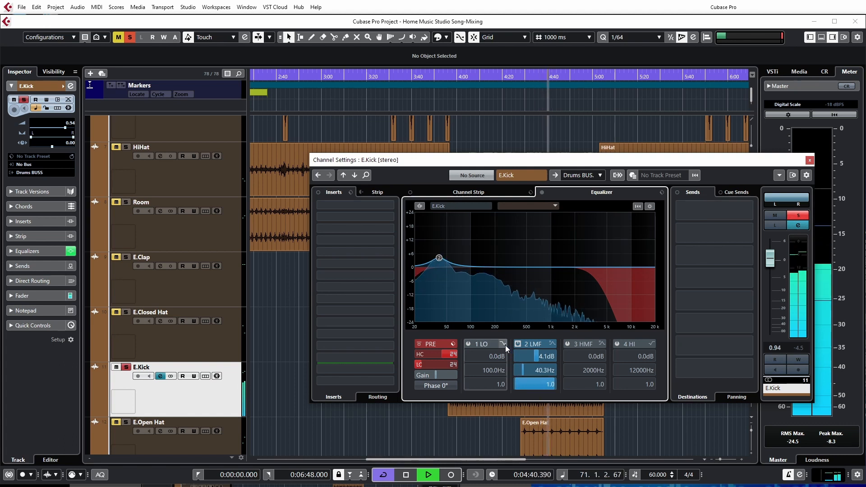
pyautogui.click(567, 343)
pyautogui.moveTo(574, 268); pyautogui.dragTo(491, 279)
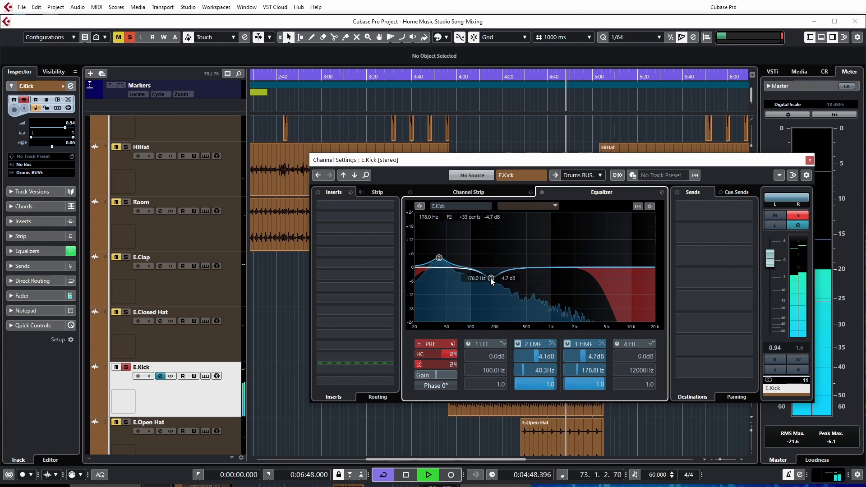
# Compare E.Kick with its equalizer bypassed and active twice during playback, ending with it active
pyautogui.click(541, 192)
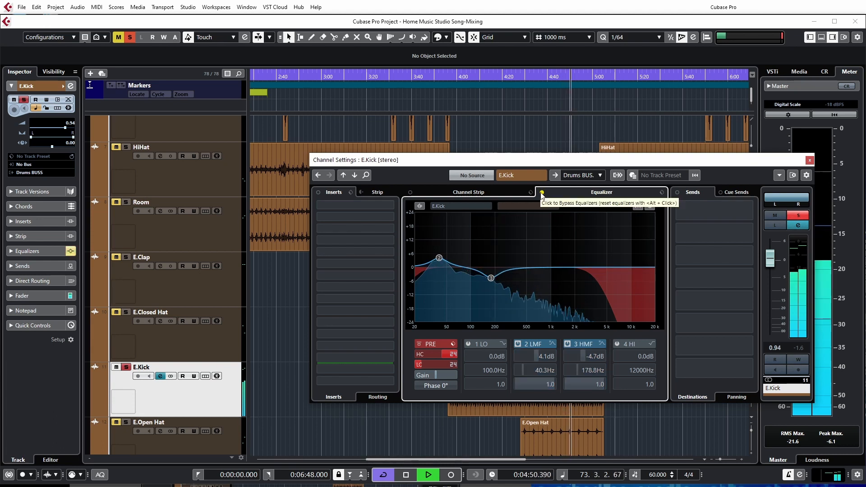
pyautogui.click(542, 193)
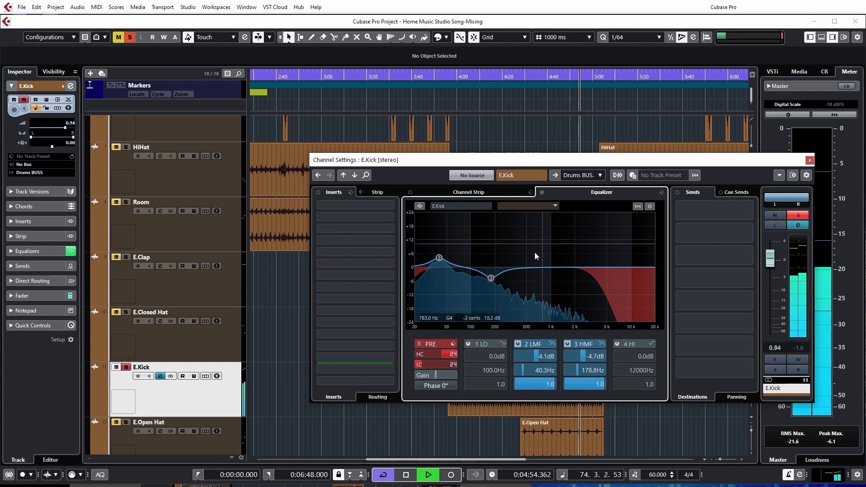
pyautogui.click(542, 192)
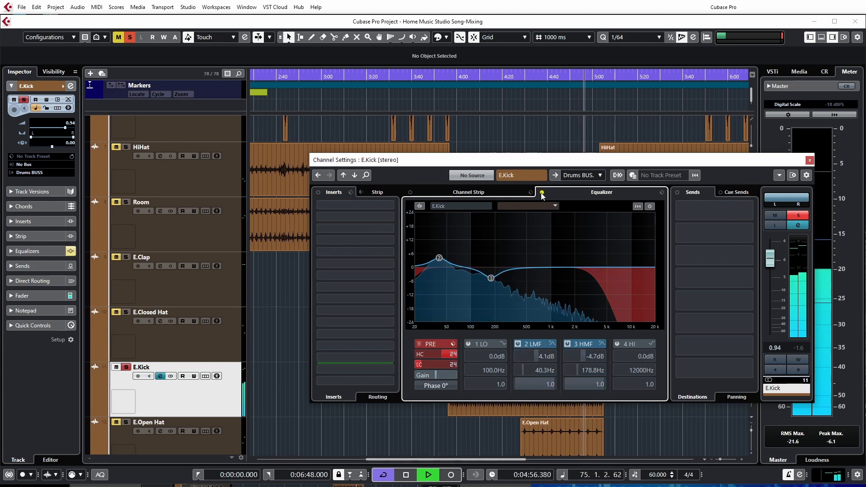
pyautogui.click(542, 193)
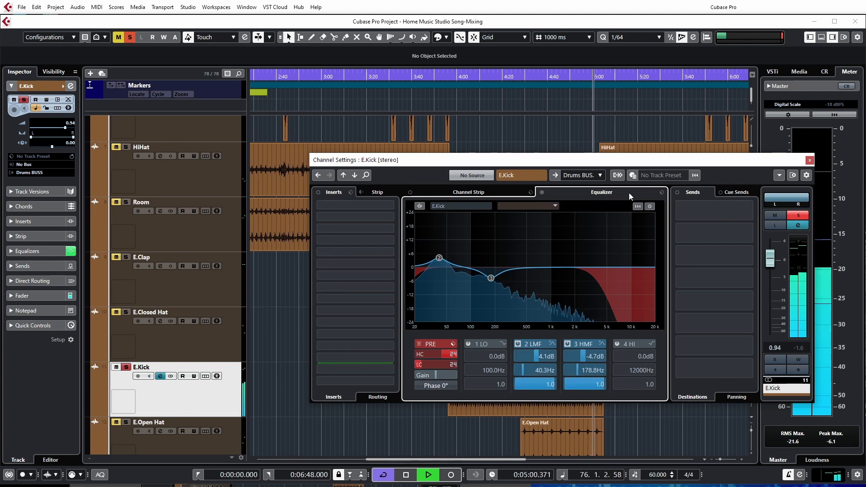
# Unsolo E.Kick, then solo E.Open Hat with its equalizer shown during playback from about 4:28
pyautogui.press('space')
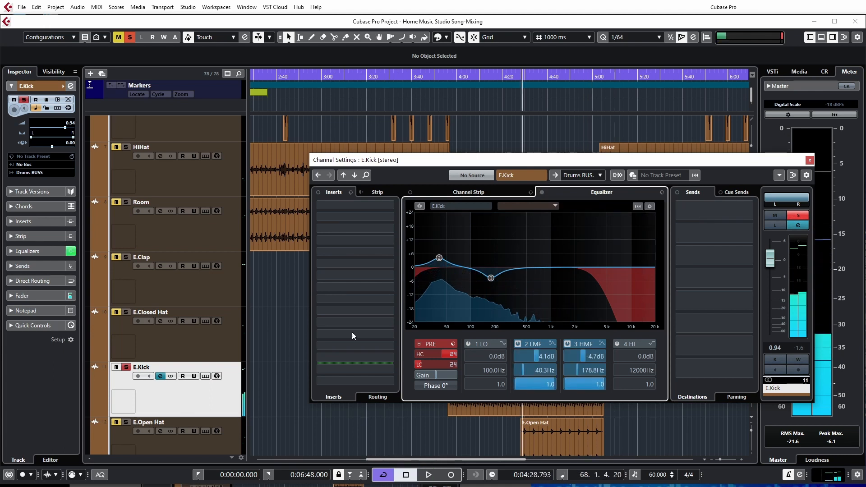
pyautogui.click(127, 367)
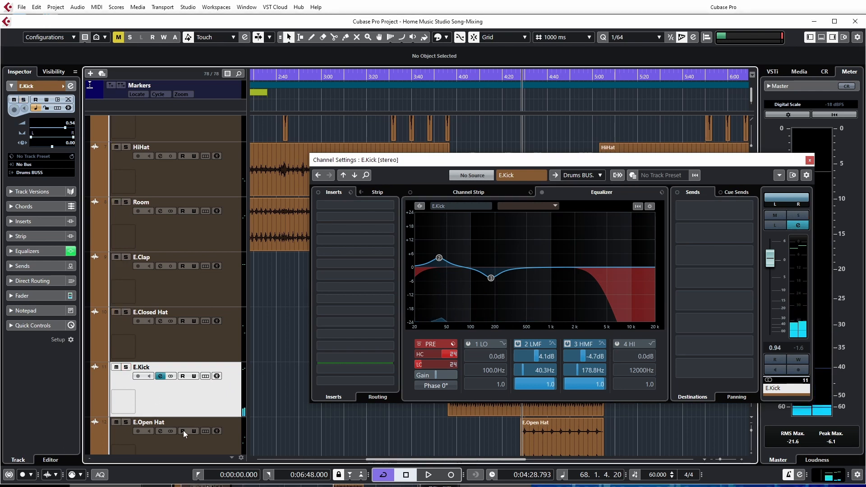
pyautogui.scroll(-1, 204, 386)
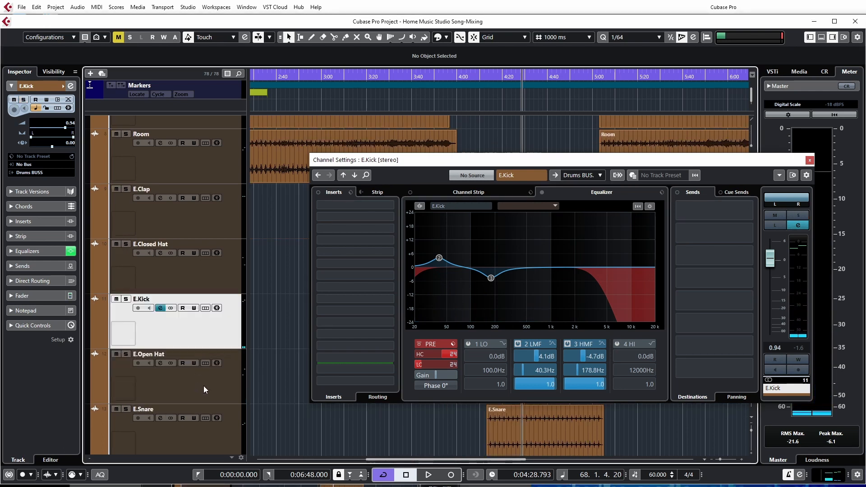
pyautogui.click(204, 385)
pyautogui.press('space')
pyautogui.click(126, 353)
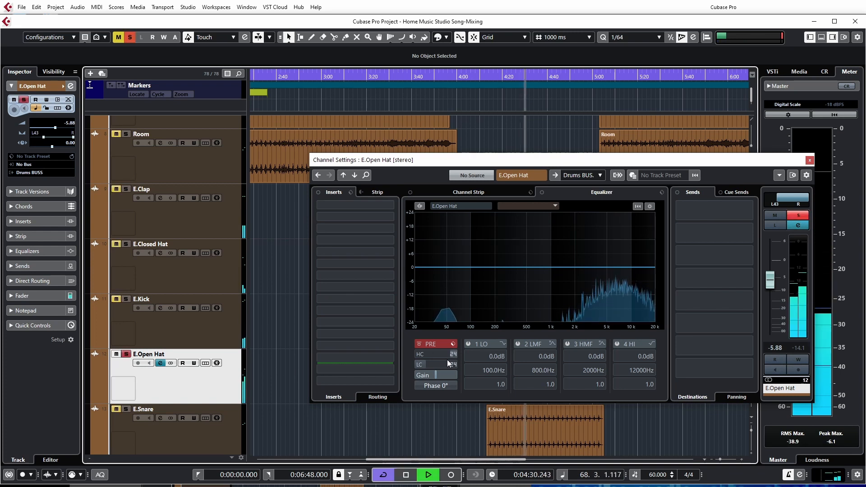
# Enable and raise E.Open Hat's low-cut filter by ear, and boost band 4 HI by 3.7 dB at 5689 Hz
pyautogui.click(417, 365)
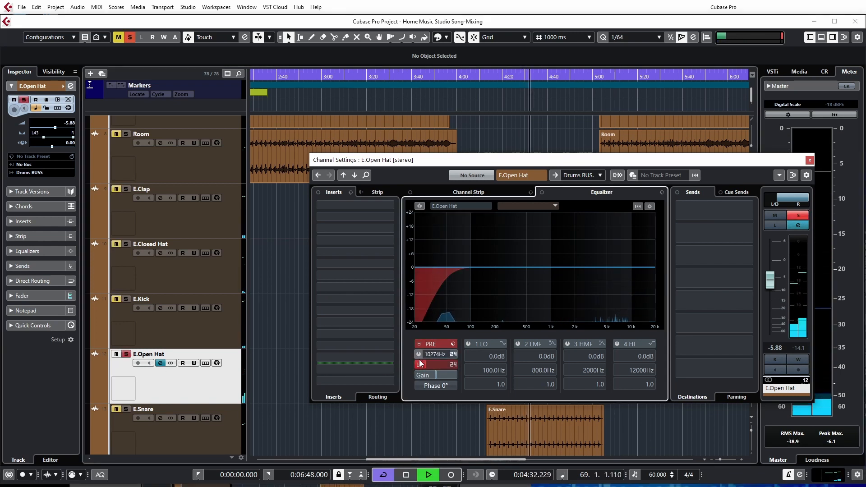
pyautogui.moveTo(422, 364); pyautogui.dragTo(438, 364)
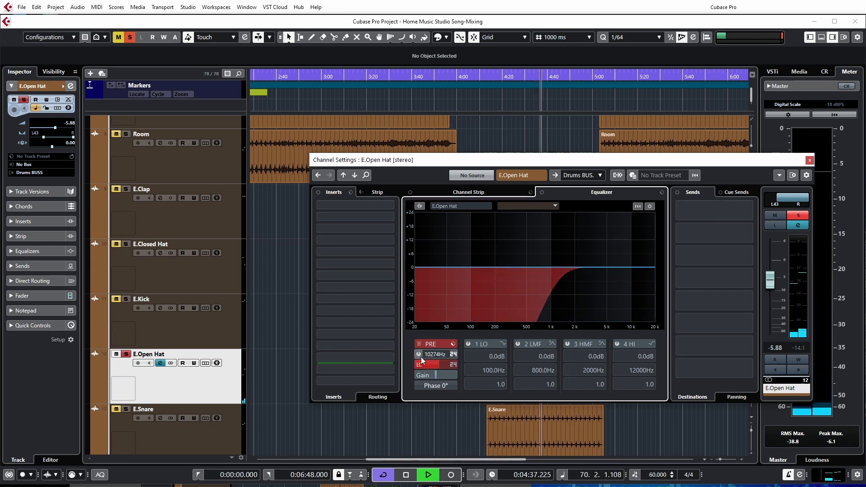
pyautogui.click(616, 344)
pyautogui.moveTo(637, 267); pyautogui.dragTo(611, 259)
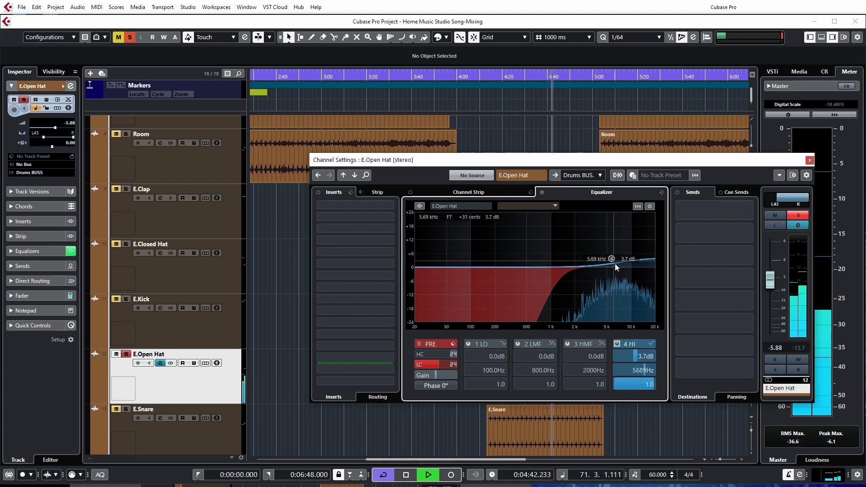
# Unsolo E.Open Hat, solo E.Snare with its equalizer shown, and play from about 4:28
pyautogui.press('space')
pyautogui.click(127, 354)
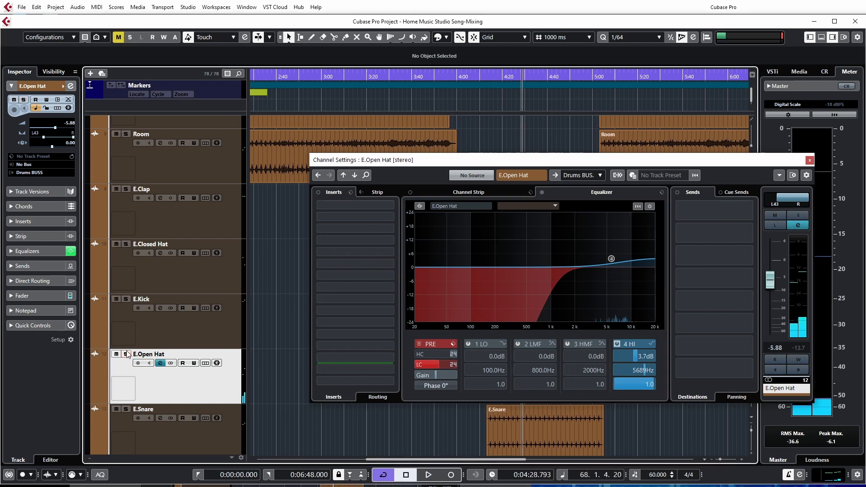
pyautogui.click(127, 409)
pyautogui.scroll(-3, 136, 412)
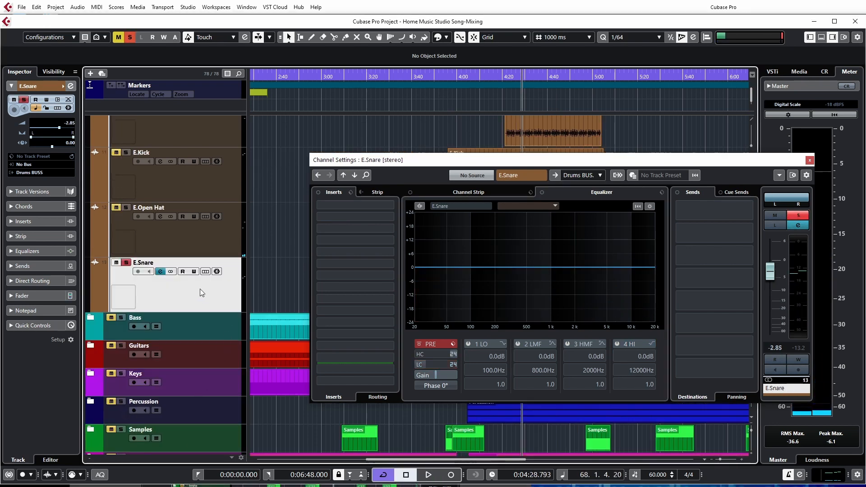
pyautogui.press('space')
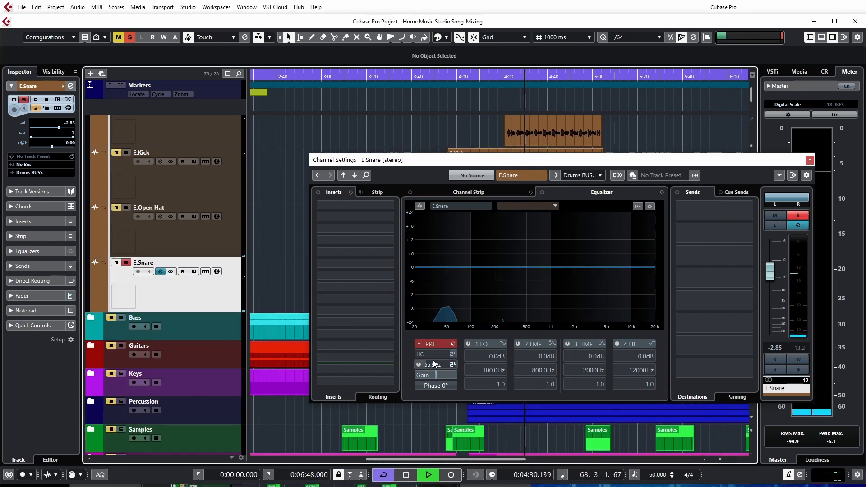
# Enable E.Snare's low-cut and high-cut filters, raising the low cut by ear and lowering the high cut to 8723 Hz
pyautogui.click(419, 364)
pyautogui.moveTo(418, 363); pyautogui.dragTo(437, 364)
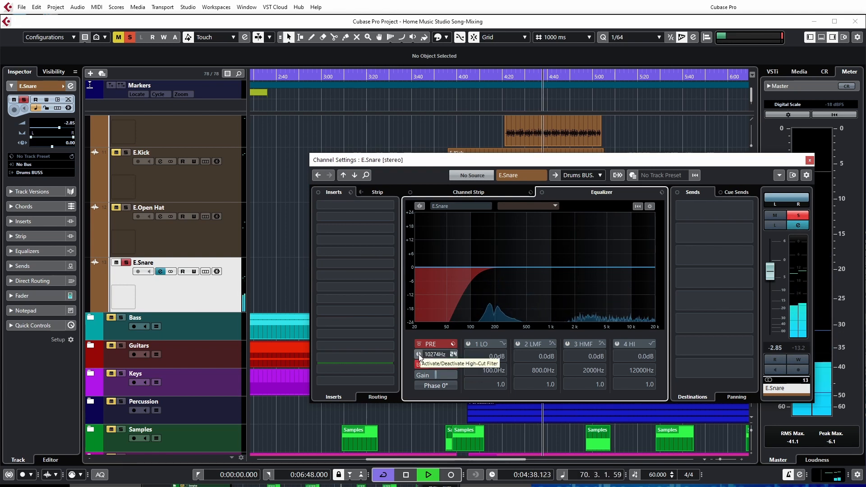
pyautogui.click(419, 355)
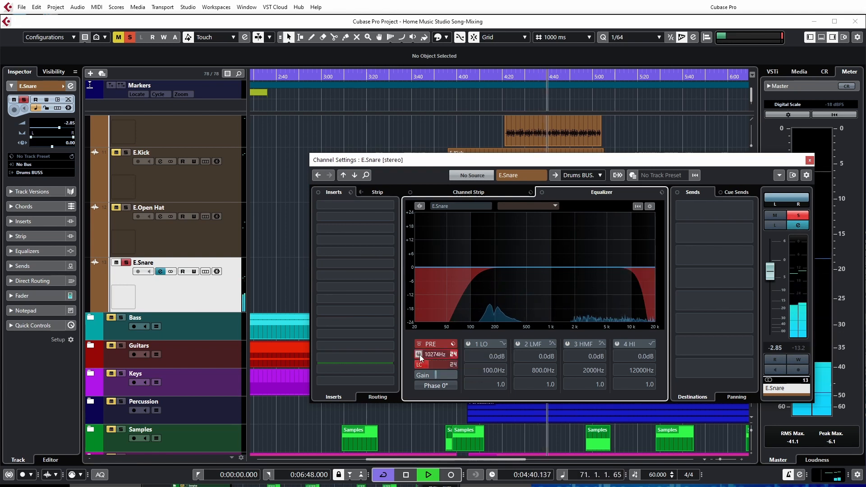
pyautogui.moveTo(447, 355); pyautogui.dragTo(445, 355)
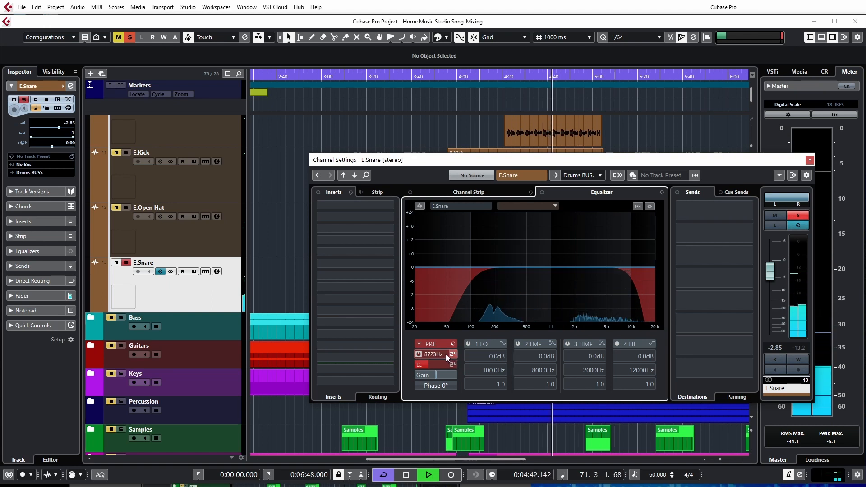
# Enable E.Snare's band 3 HMF, boost it by 2.6 dB at 174.2 Hz, and stop playback
pyautogui.click(568, 345)
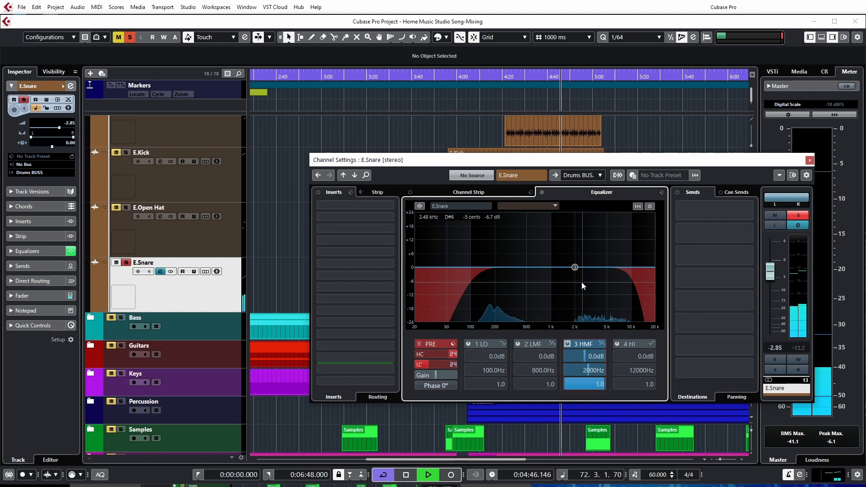
pyautogui.moveTo(574, 268); pyautogui.dragTo(490, 263)
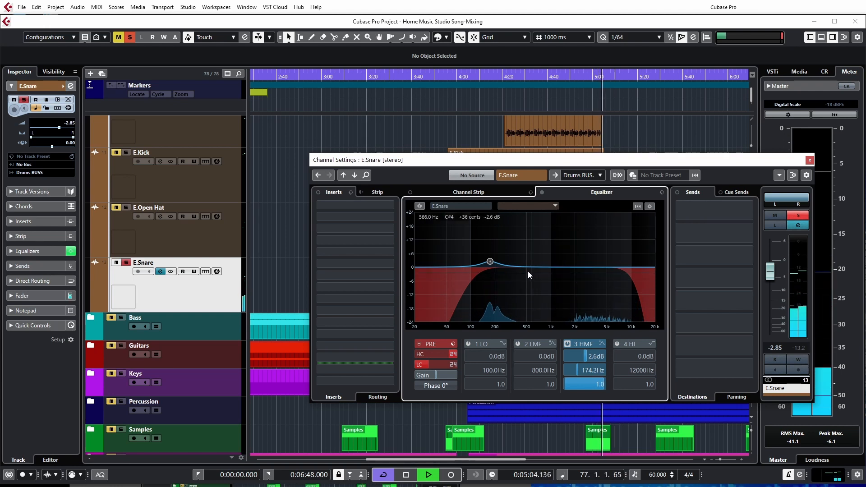
pyautogui.press('space')
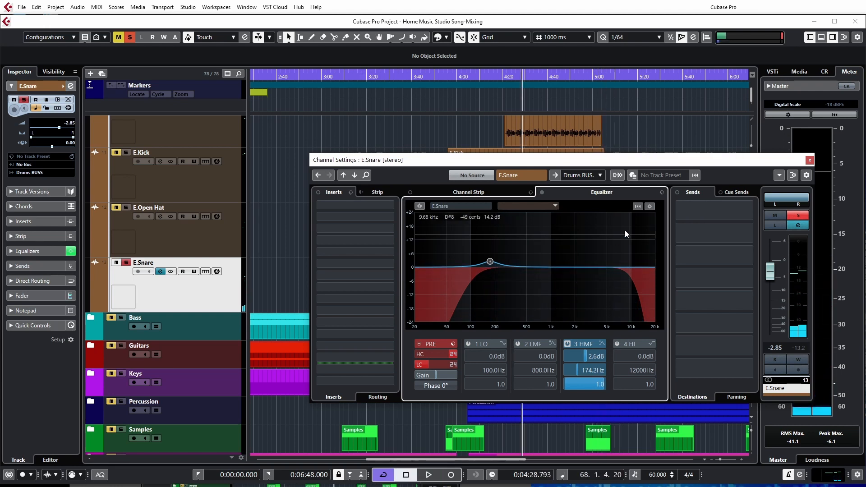
# Close the E.Snare channel settings, unsolo E.Snare, and solo the whole Drums folder
pyautogui.click(809, 160)
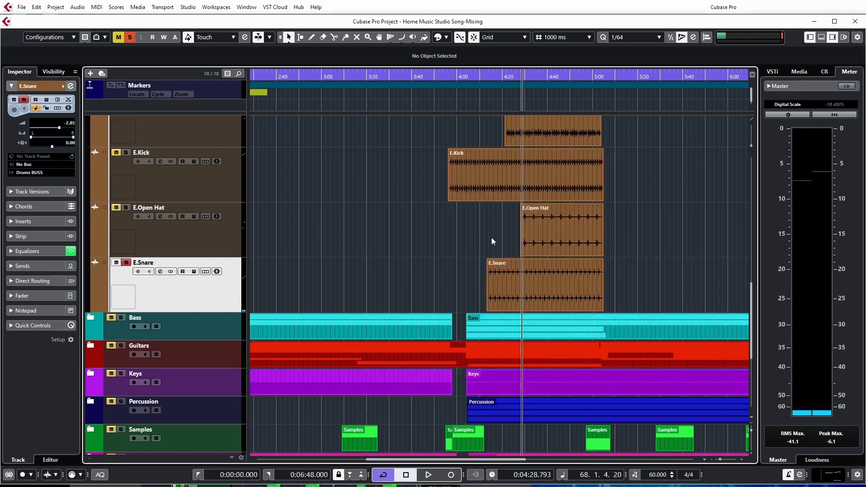
pyautogui.click(126, 262)
pyautogui.scroll(6, 374, 266)
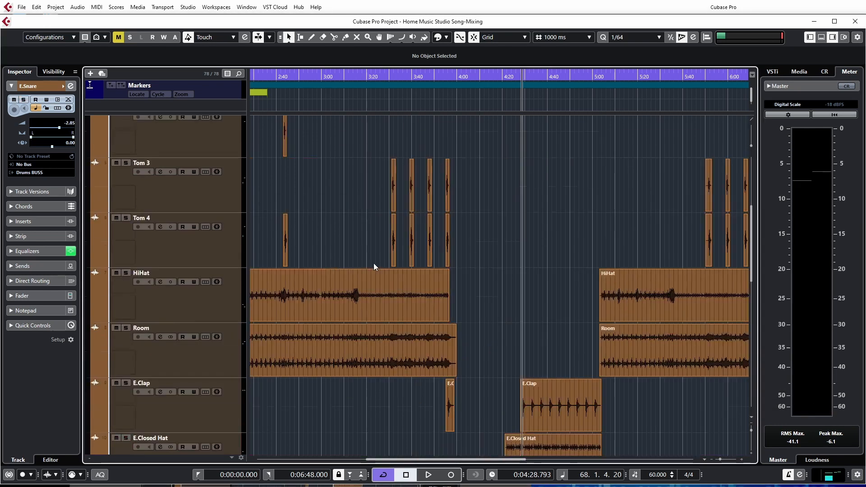
pyautogui.scroll(4, 373, 266)
pyautogui.click(127, 121)
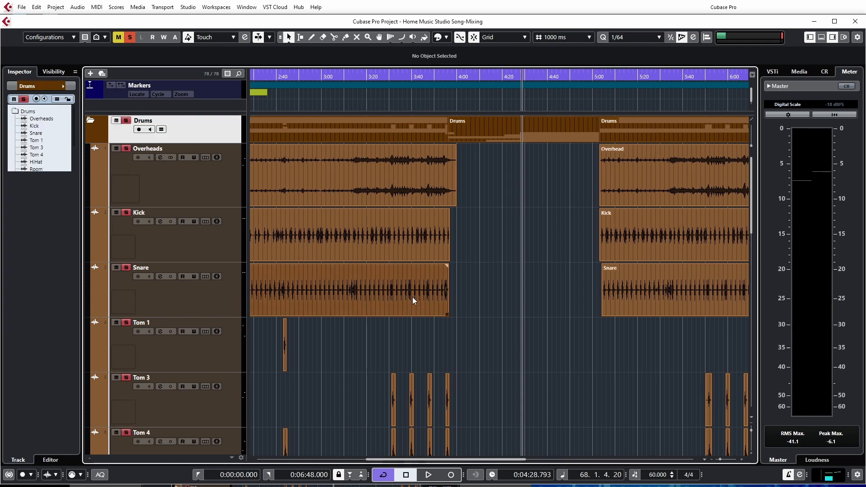
pyautogui.scroll(-6, 477, 332)
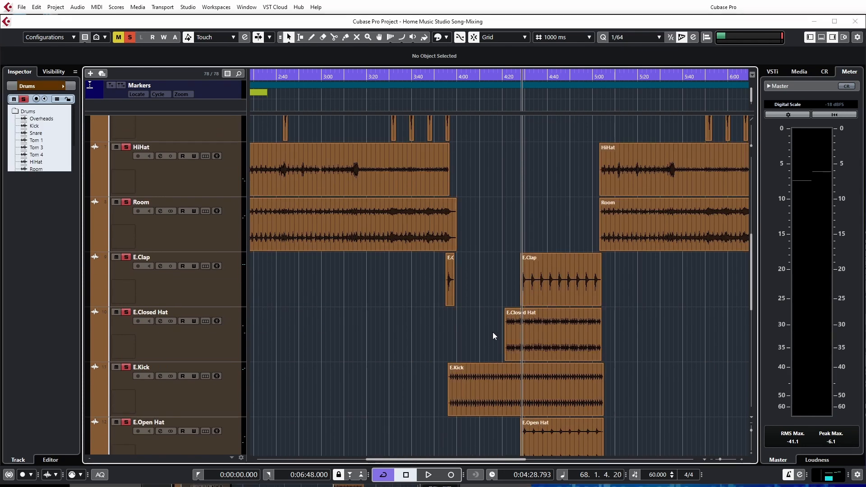
# Select the channels from Overheads through E.Snare in the MixConsole and bypass all of their equalizers
pyautogui.press('F3')
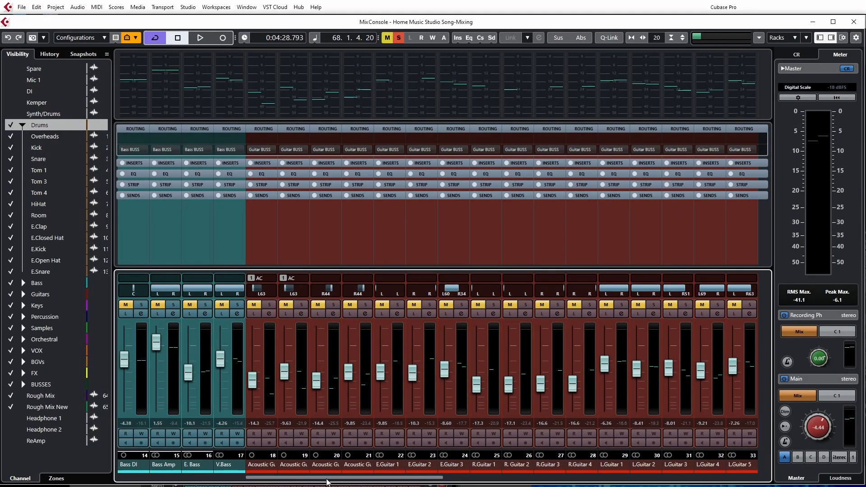
pyautogui.moveTo(327, 478); pyautogui.dragTo(166, 475)
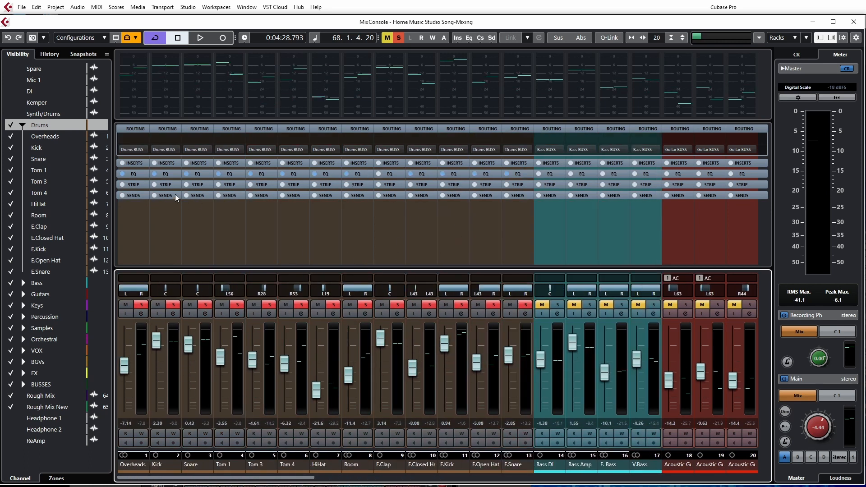
pyautogui.click(133, 465)
pyautogui.keyDown('shift'); pyautogui.click(512, 465); pyautogui.keyUp('shift')
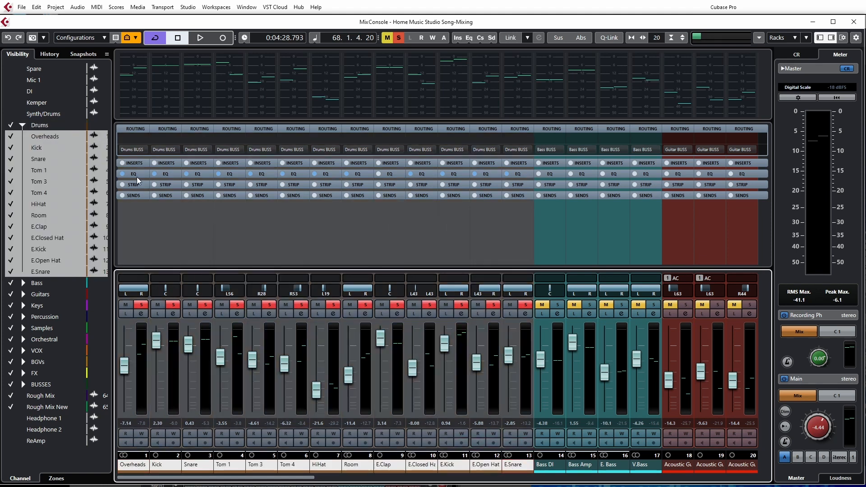
pyautogui.click(123, 174)
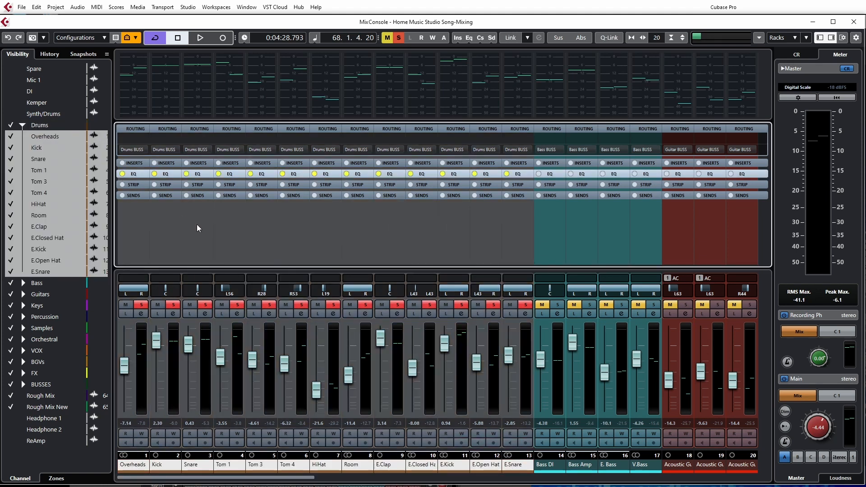
# Play the drums from about 4:28 with the equalizers bypassed, reactivate them all during playback, and stop
pyautogui.press('space')
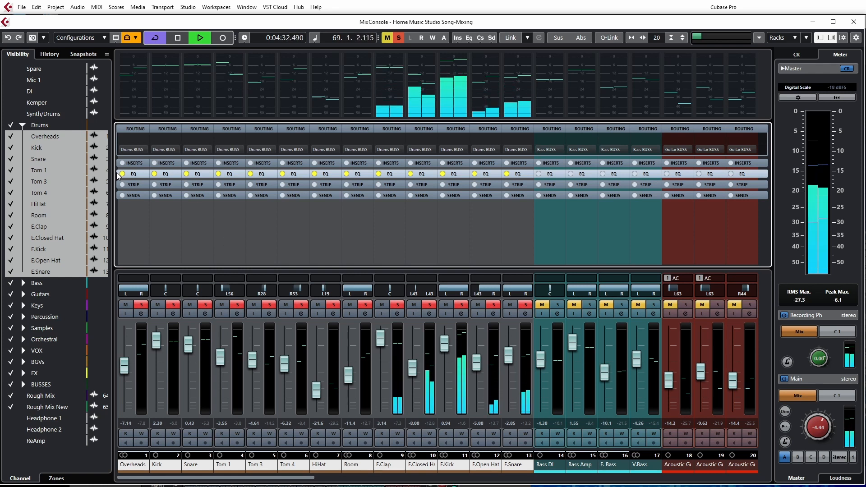
pyautogui.hotkey('alt', 'shift')
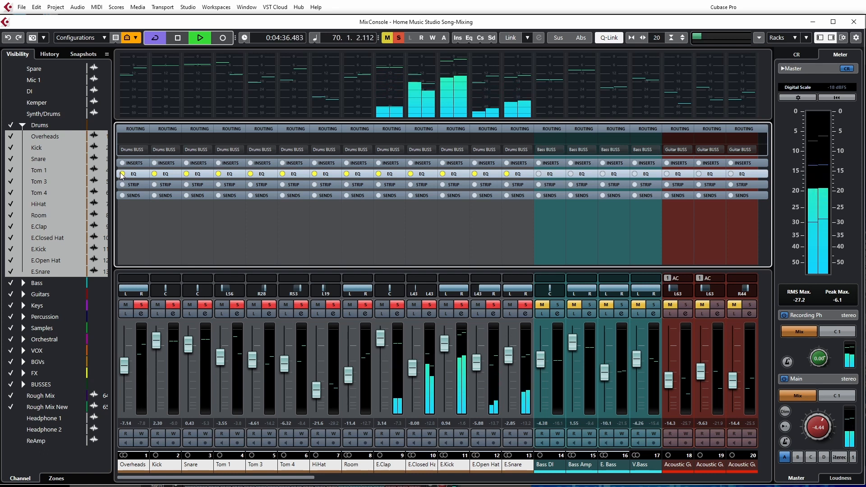
pyautogui.keyDown('alt'); pyautogui.keyDown('shift'); pyautogui.click(122, 174); pyautogui.keyUp('shift'); pyautogui.keyUp('alt')
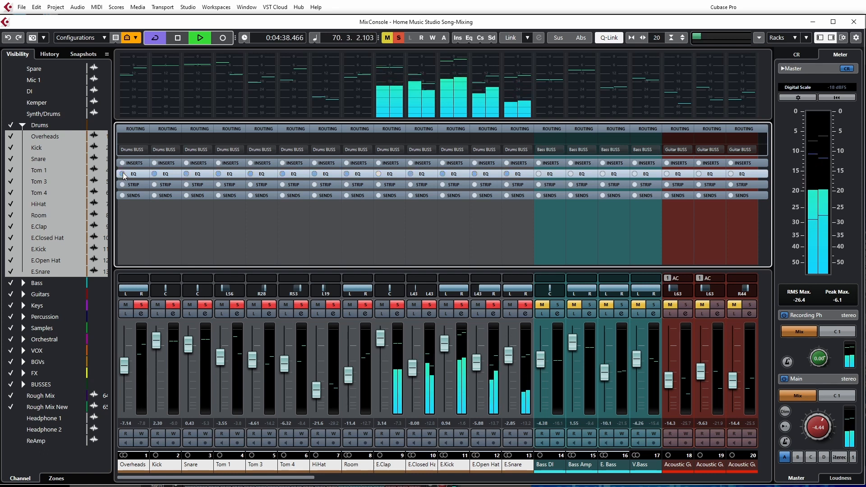
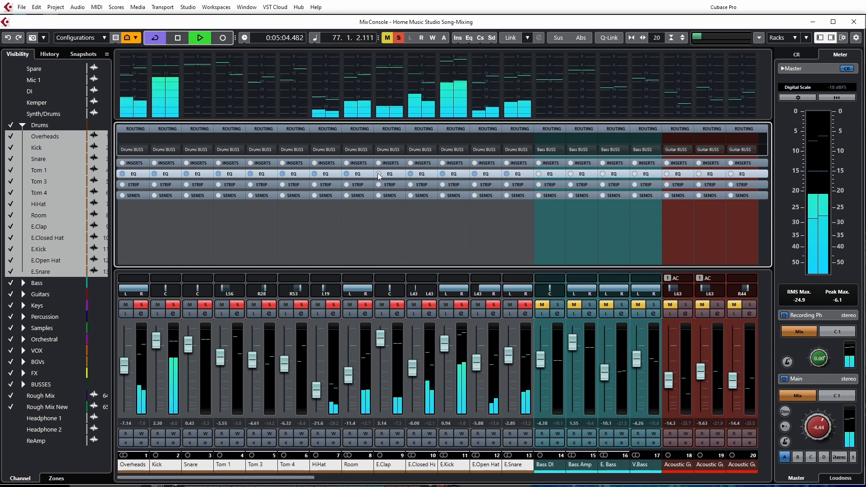
pyautogui.press('space')
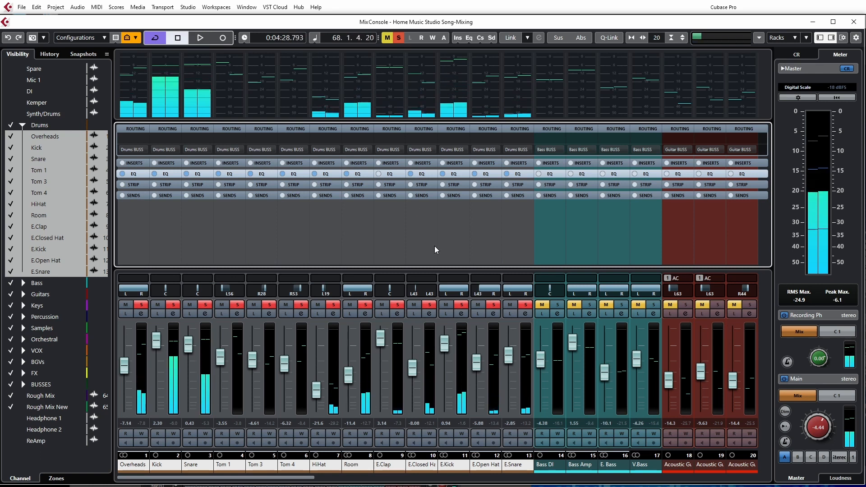
# Return to the project window and load VintageCompressor into the Kick channel's first insert slot
pyautogui.press('F3')
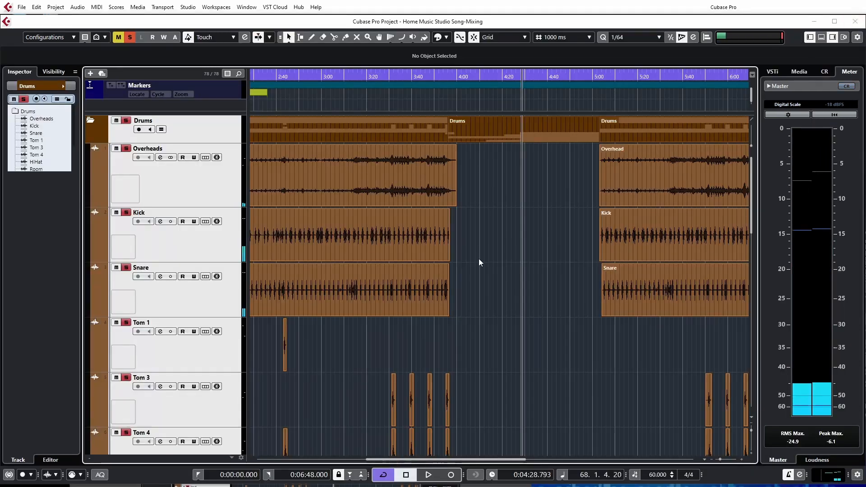
pyautogui.click(237, 346)
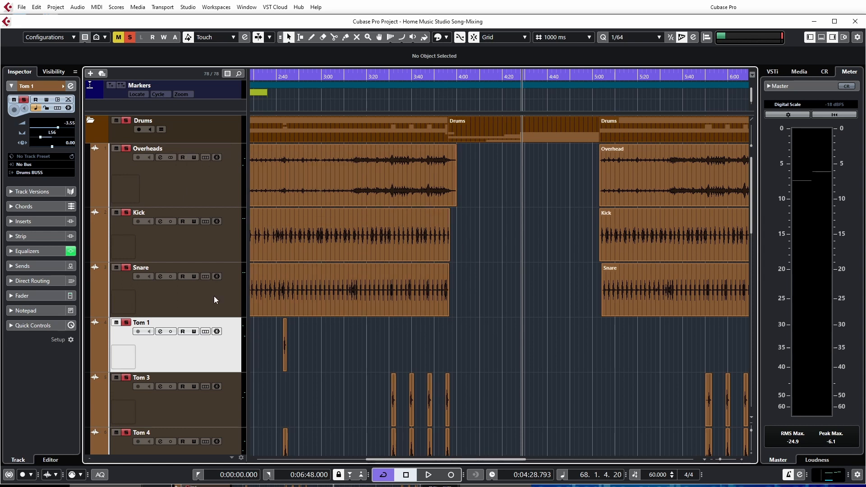
pyautogui.click(159, 221)
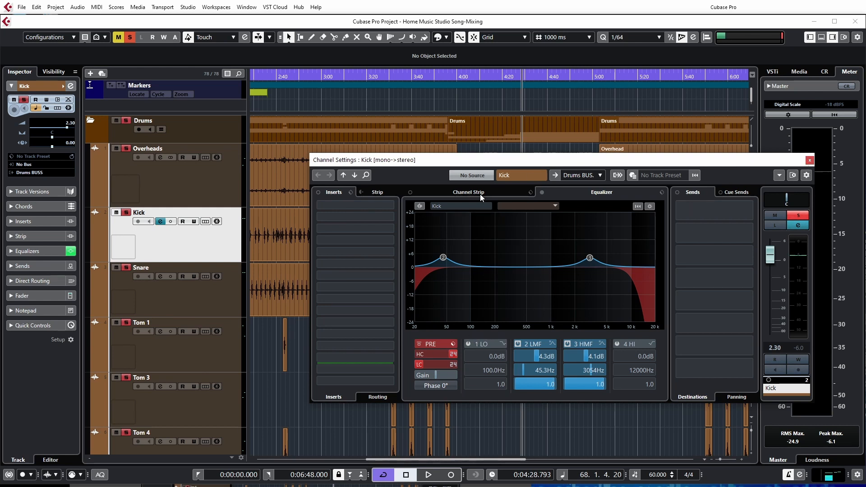
pyautogui.click(388, 205)
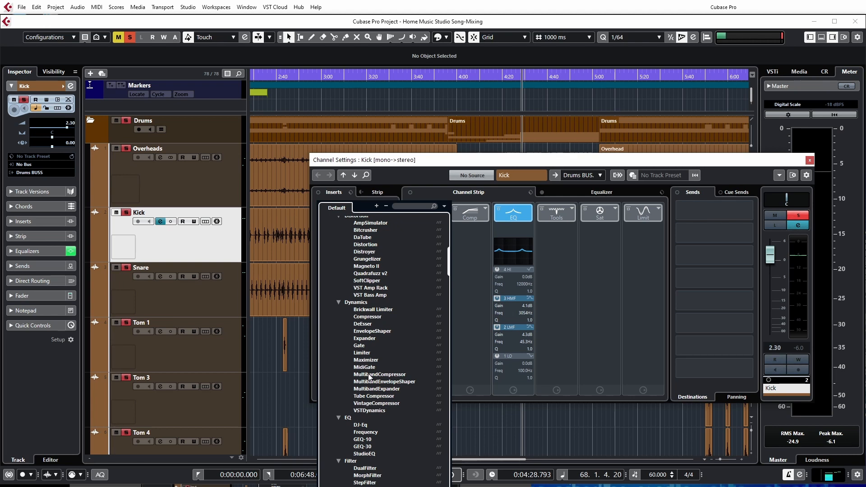
pyautogui.click(375, 403)
pyautogui.moveTo(334, 180)
pyautogui.mouseDown()
pyautogui.moveTo(437, 198)
pyautogui.moveTo(442, 238)
pyautogui.mouseUp()
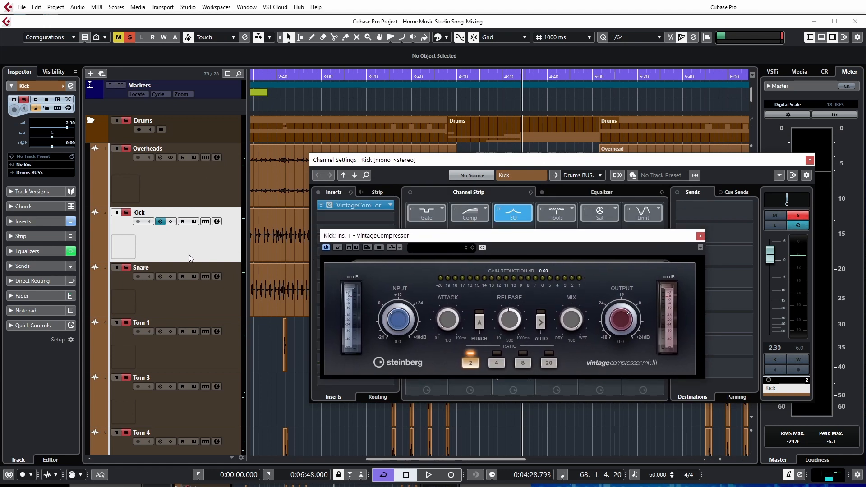
# Unsolo the Drums folder, solo Kick, and play it from about 3:15
pyautogui.click(125, 121)
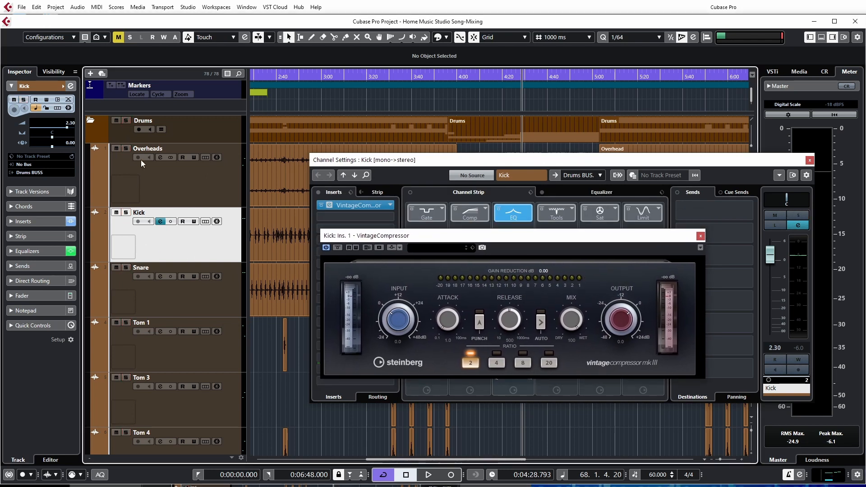
pyautogui.click(126, 213)
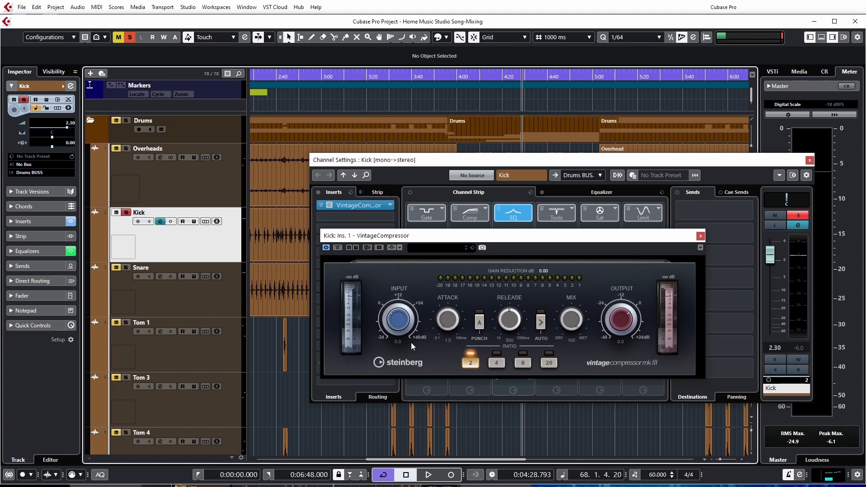
pyautogui.press('space')
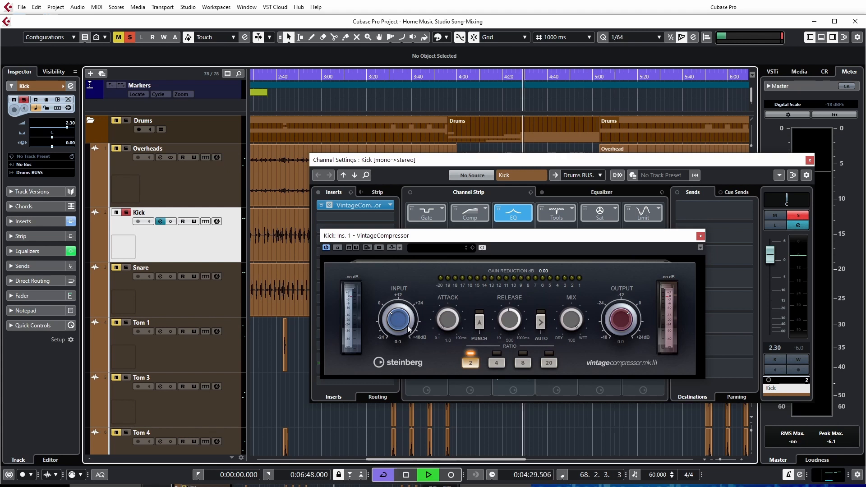
pyautogui.press('space')
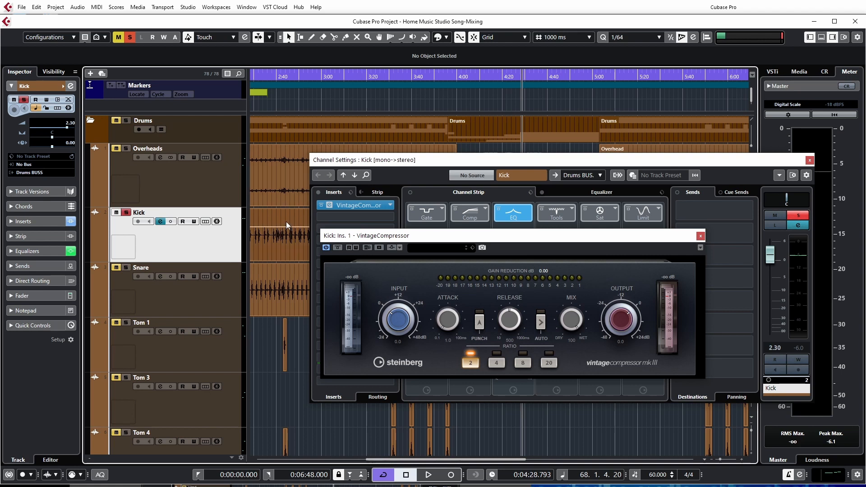
pyautogui.hscroll(-10, 286, 221)
pyautogui.hscroll(10, 307, 226)
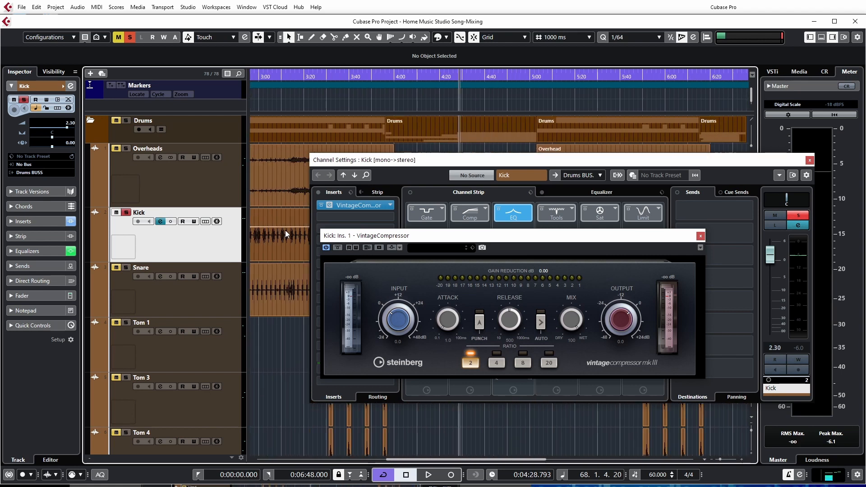
pyautogui.click(295, 105)
pyautogui.press('space')
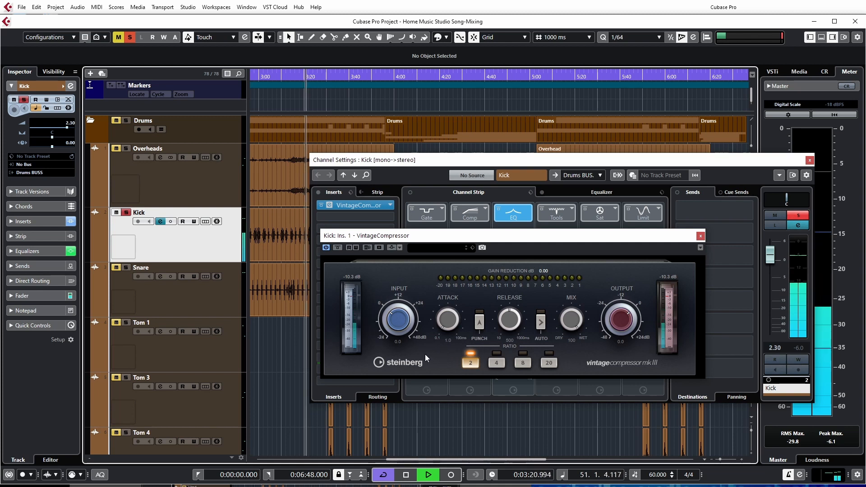
# Try ratio 4 on Kick's VintageCompressor, return to 2, set attack to 20.5 ms, and raise the input to about 16 dB
pyautogui.moveTo(394, 338); pyautogui.dragTo(398, 320)
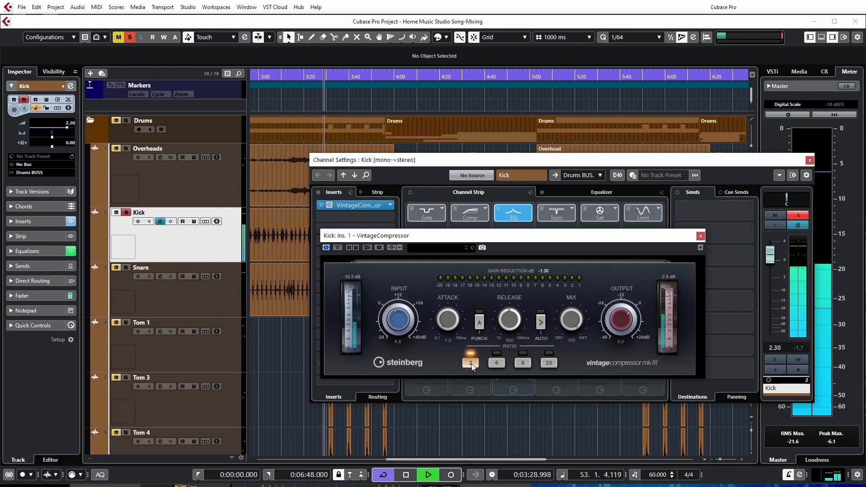
pyautogui.press('space')
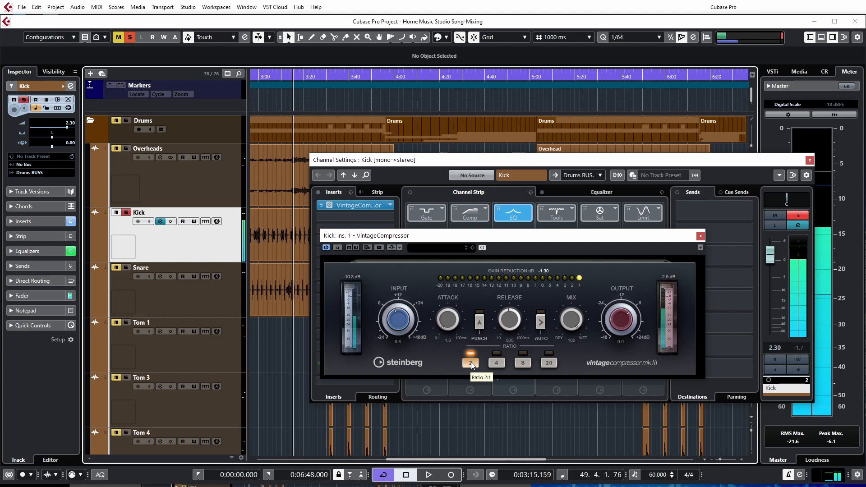
pyautogui.click(496, 362)
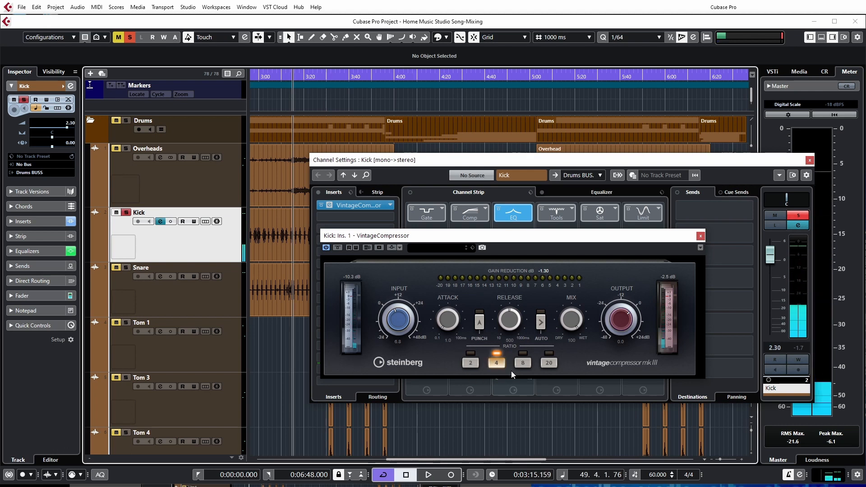
pyautogui.click(462, 361)
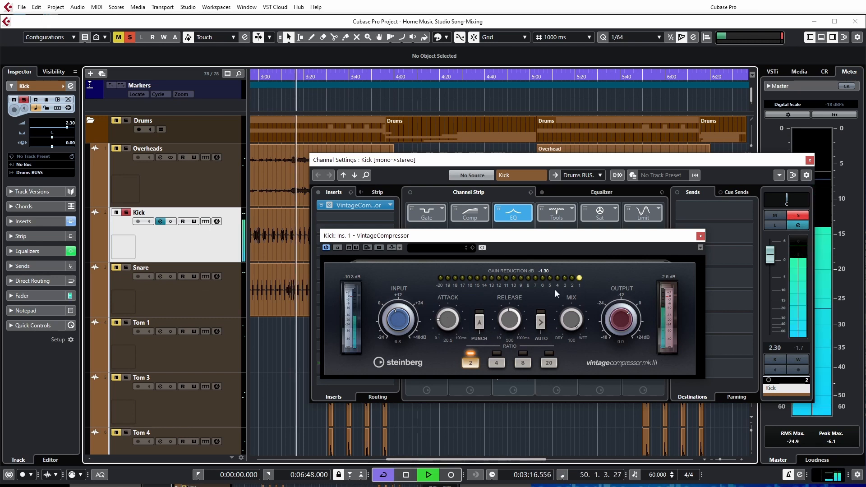
pyautogui.moveTo(396, 325); pyautogui.dragTo(396, 311)
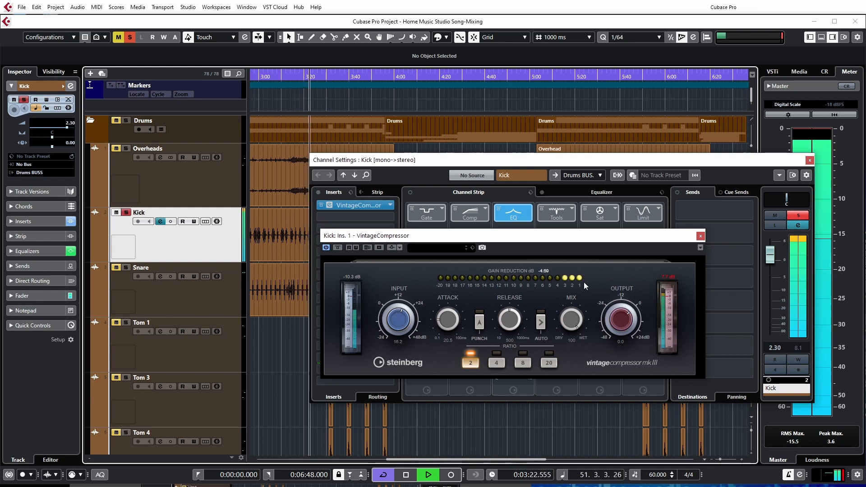
# Set Kick's VintageCompressor output to -9.4 dB and try input levels of 13.7 and 24.5 dB during playback
pyautogui.moveTo(397, 321); pyautogui.dragTo(397, 325)
pyautogui.moveTo(618, 313); pyautogui.dragTo(618, 325)
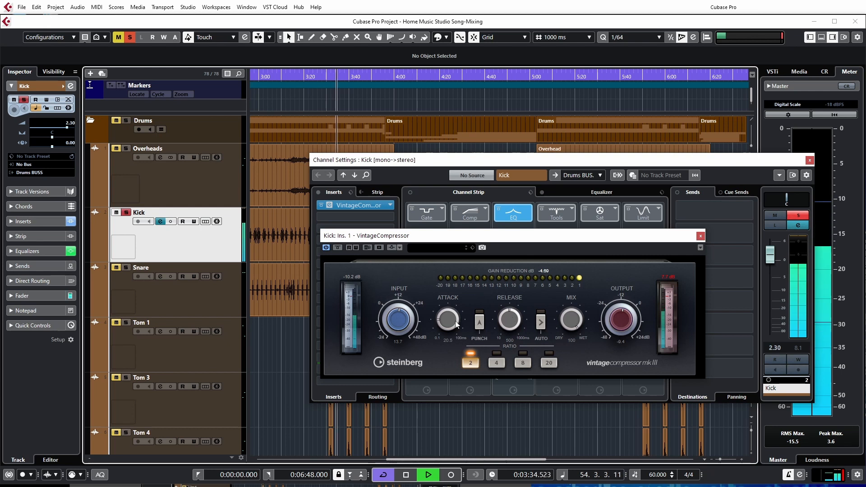
pyautogui.moveTo(397, 325); pyautogui.dragTo(456, 339)
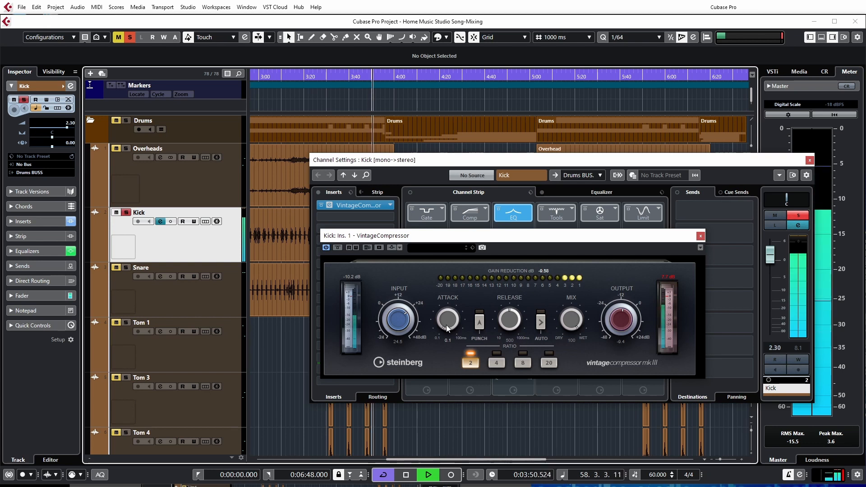
# Audition extreme attack and release times on Kick's VintageCompressor, settling on about 45 ms attack and 307 ms release
pyautogui.moveTo(442, 322); pyautogui.dragTo(442, 253)
pyautogui.moveTo(446, 287); pyautogui.dragTo(451, 336)
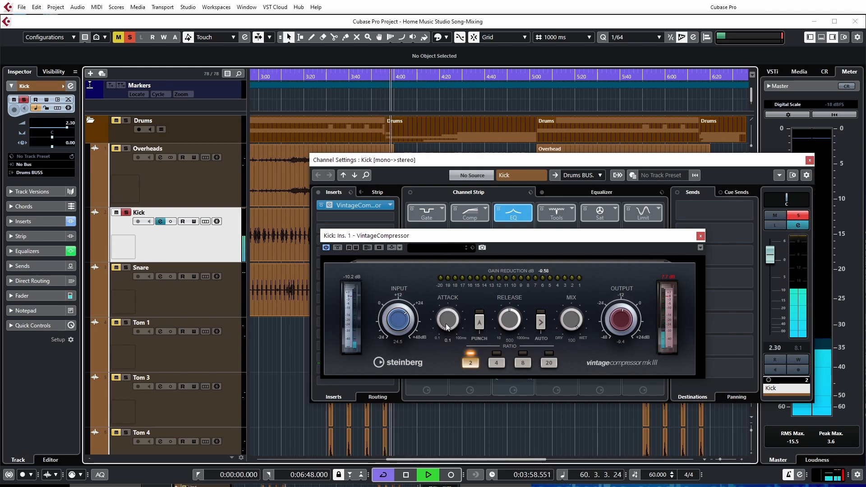
pyautogui.moveTo(446, 323); pyautogui.dragTo(430, 267)
pyautogui.moveTo(510, 317); pyautogui.dragTo(485, 203)
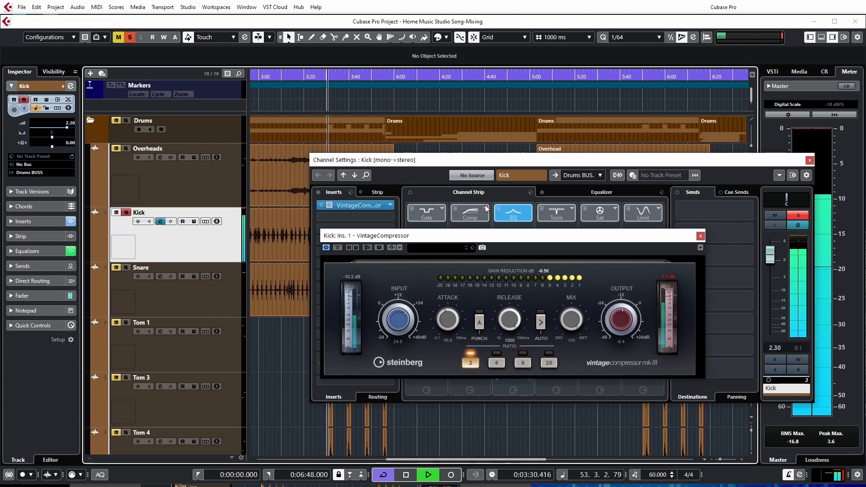
pyautogui.moveTo(486, 205); pyautogui.dragTo(504, 328)
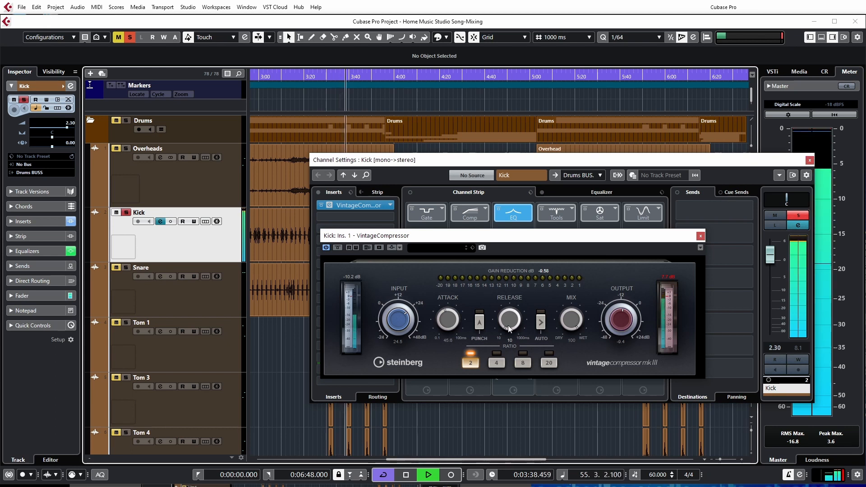
pyautogui.moveTo(508, 324); pyautogui.dragTo(505, 293)
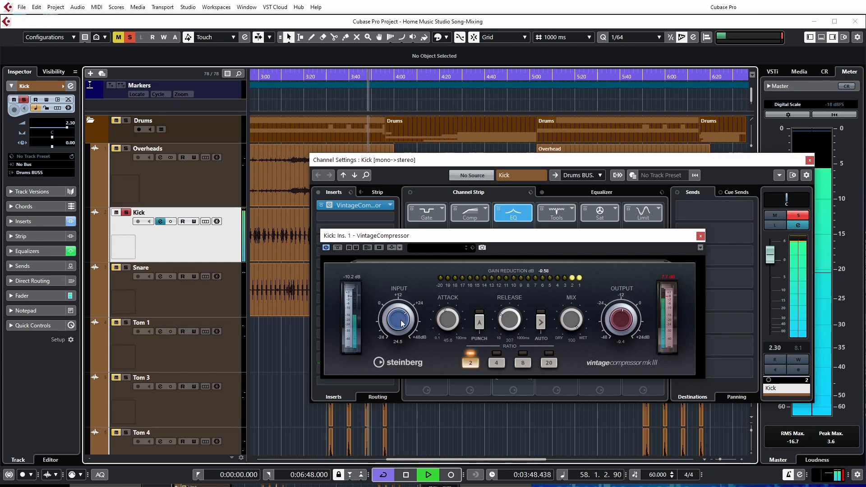
# Lower Kick's compressor input to 17.3 dB and output to -15.1 dB, comparing the sound with the compressor bypassed and active
pyautogui.moveTo(403, 323); pyautogui.dragTo(402, 329)
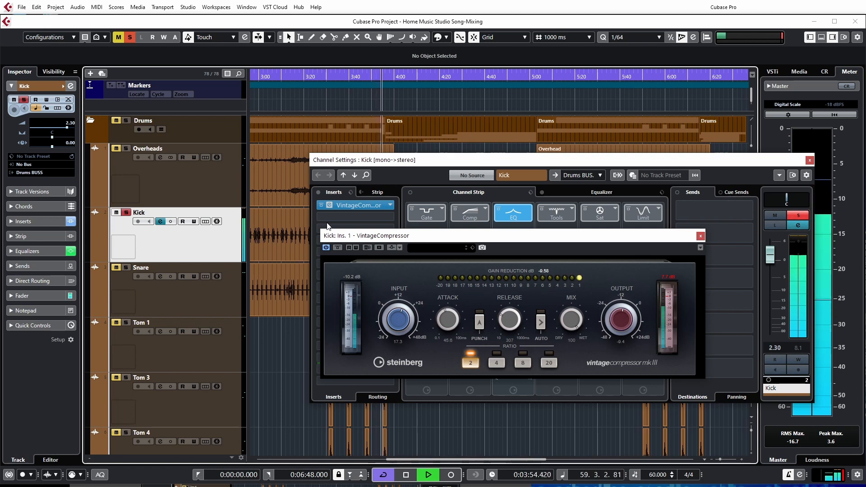
pyautogui.click(338, 248)
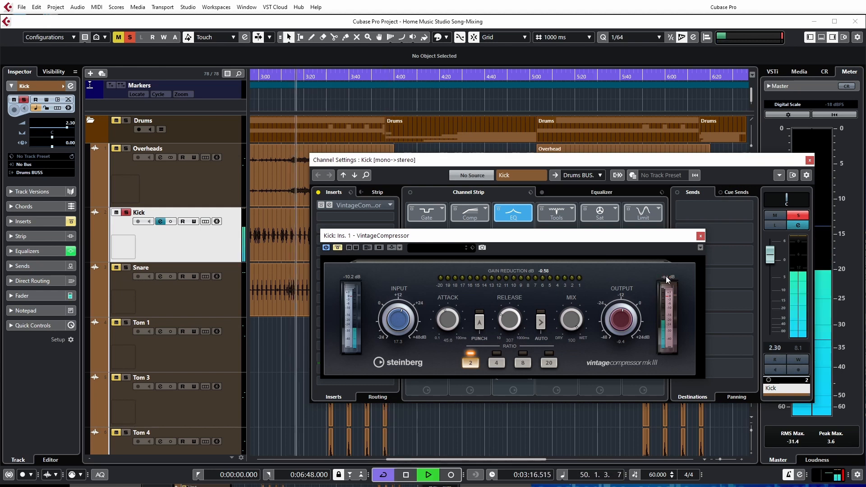
pyautogui.click(338, 247)
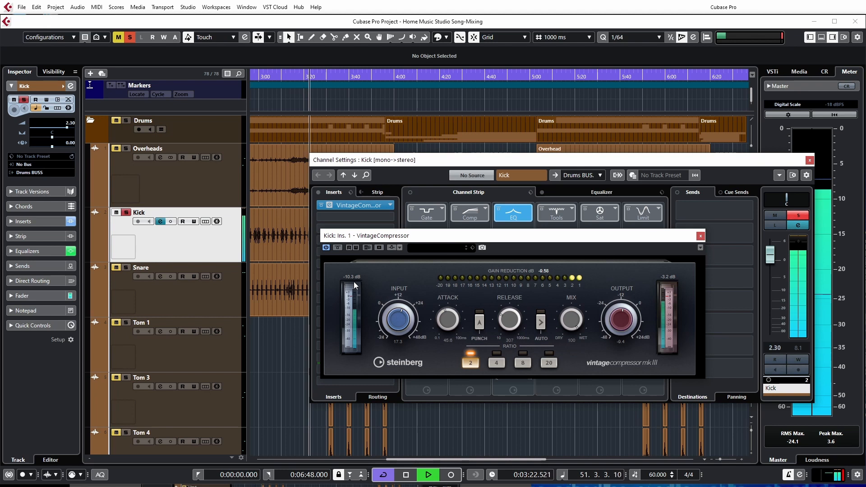
pyautogui.moveTo(619, 319); pyautogui.dragTo(618, 325)
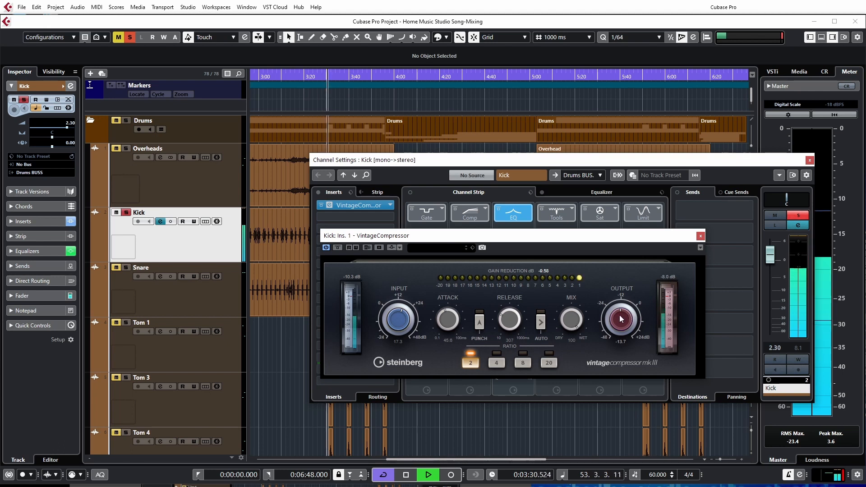
pyautogui.moveTo(618, 316); pyautogui.dragTo(607, 327)
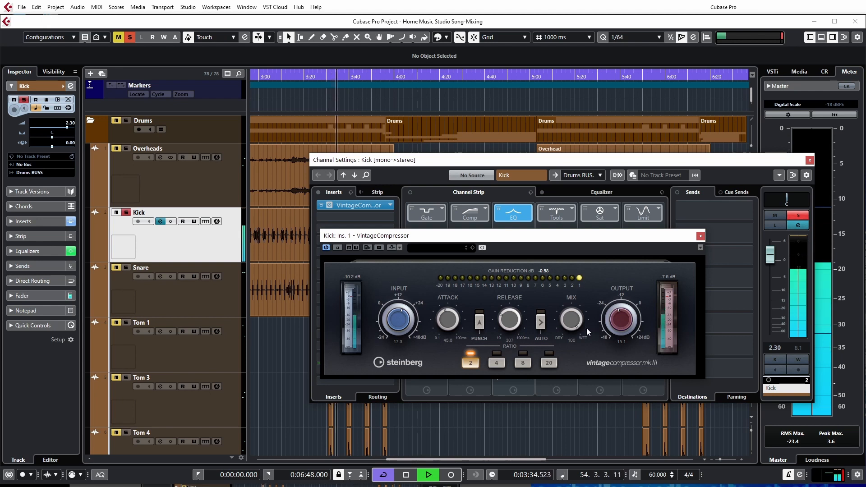
pyautogui.click(337, 247)
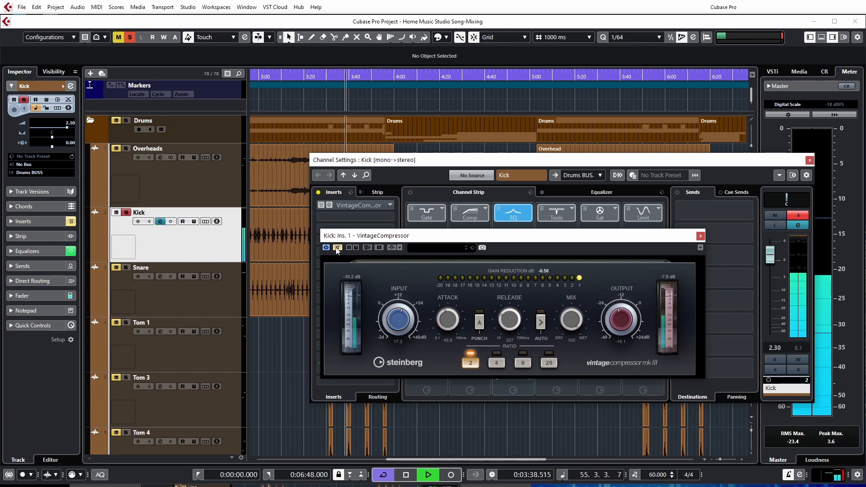
pyautogui.click(336, 248)
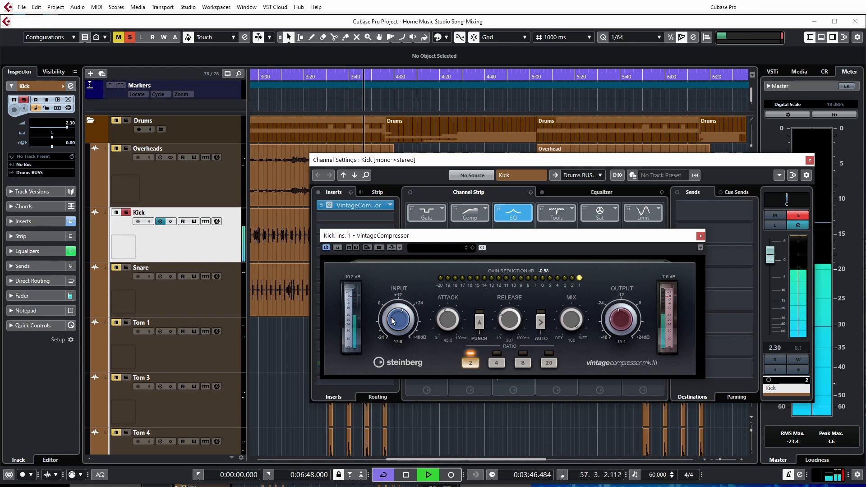
# Restart playback while raising Kick's VintageCompressor input, and settle it at about 21.6 dB
pyautogui.moveTo(392, 321); pyautogui.dragTo(393, 318)
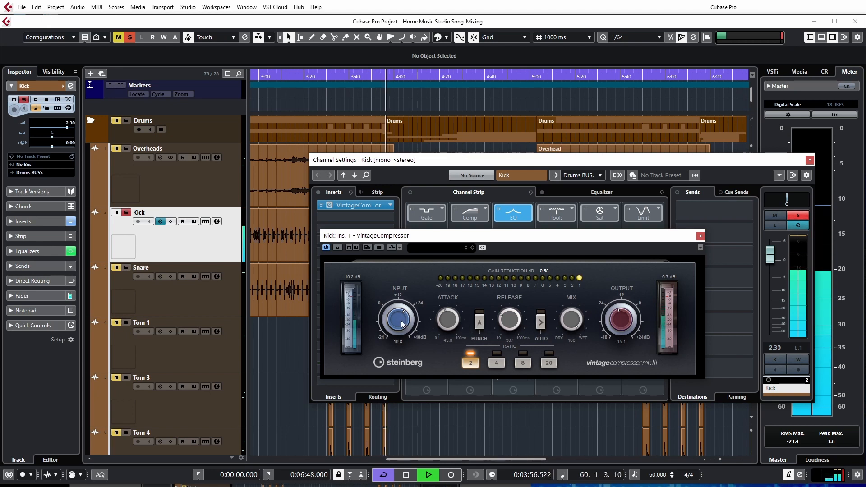
pyautogui.press('space')
pyautogui.press('space')
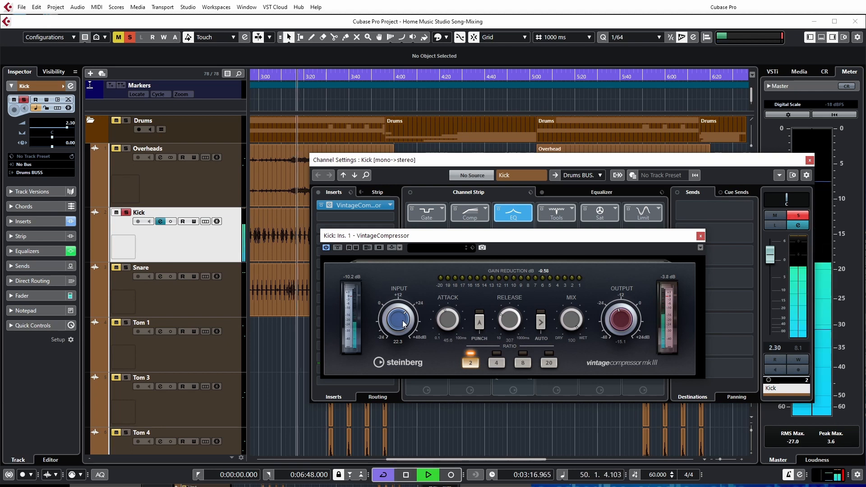
pyautogui.moveTo(402, 321); pyautogui.dragTo(404, 324)
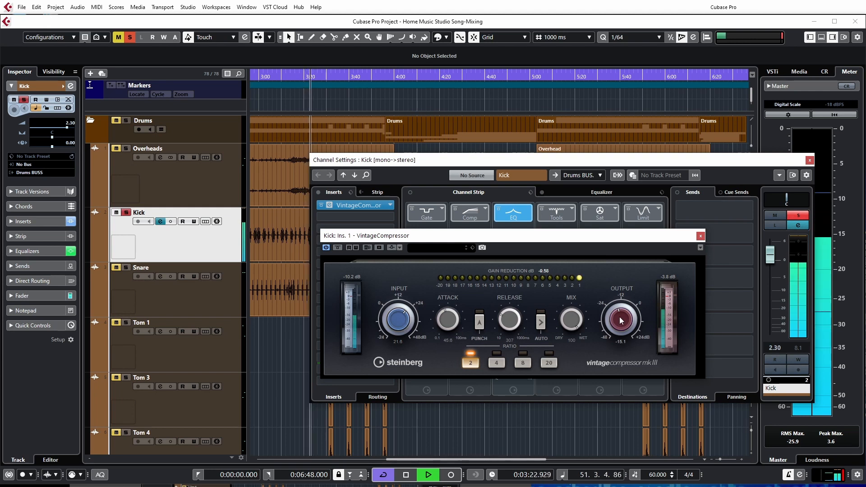
# Lower Kick's VintageCompressor output to -18.7 dB and compare the sound with the compressor bypassed and active
pyautogui.moveTo(619, 321); pyautogui.dragTo(620, 324)
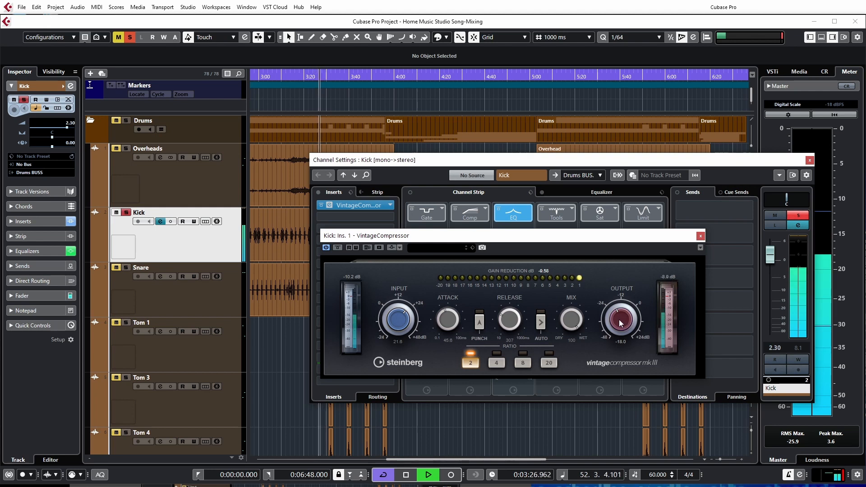
pyautogui.click(337, 248)
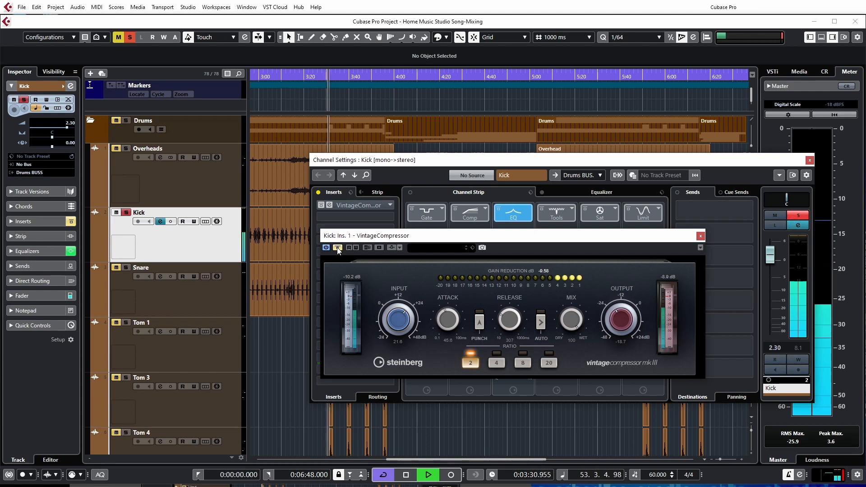
pyautogui.click(338, 248)
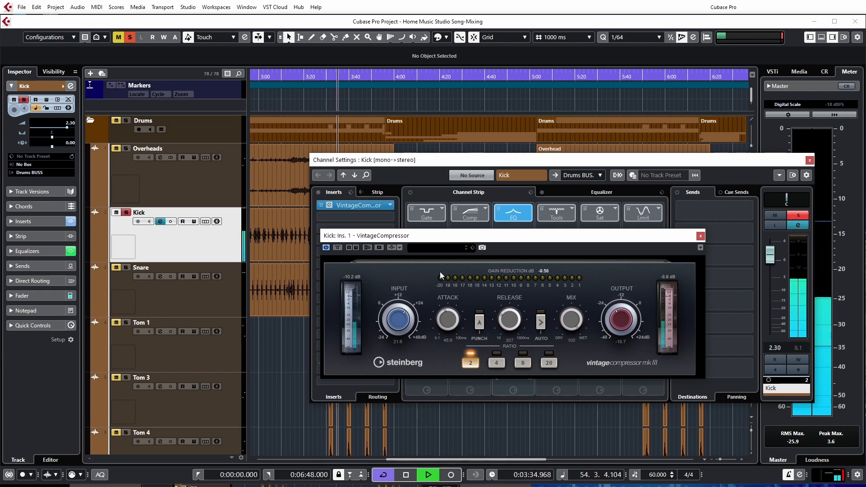
# Close Kick's VintageCompressor, display its equalizer, close the channel settings, and stop playback
pyautogui.click(700, 236)
pyautogui.click(583, 192)
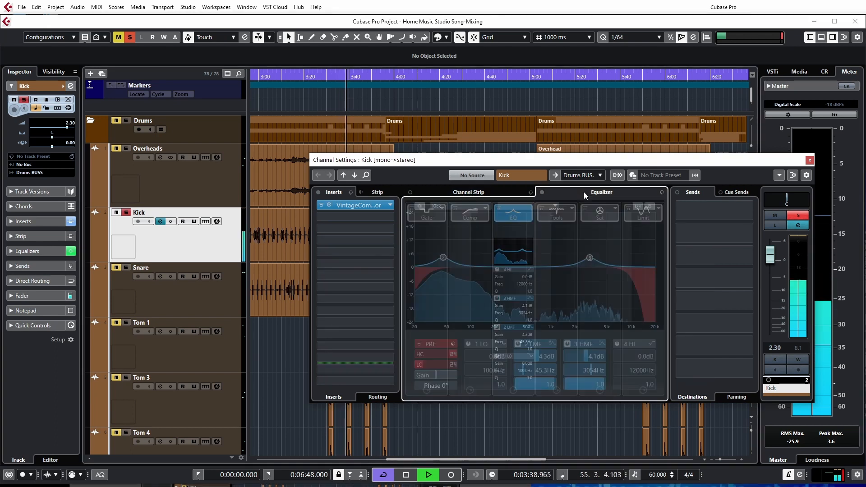
pyautogui.click(809, 160)
pyautogui.press('space')
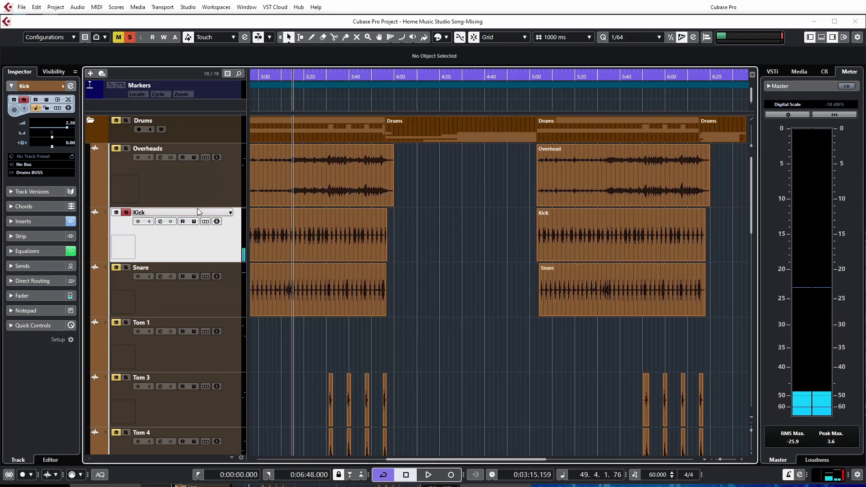
# Copy Kick's VintageCompressor in the MixConsole to the Overheads, Snare, Tom 1, Tom 3, Tom 4, HiHat, and Room inserts, and return to the project window
pyautogui.press('F3')
pyautogui.click(134, 163)
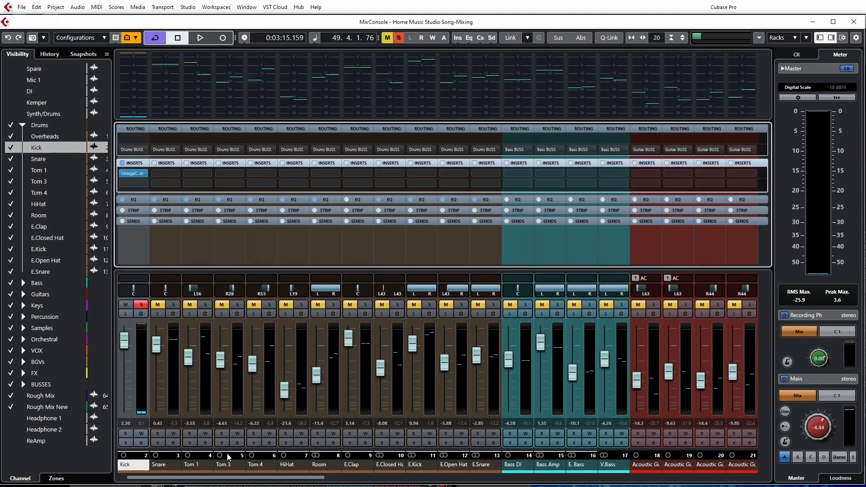
pyautogui.moveTo(262, 480); pyautogui.dragTo(229, 479)
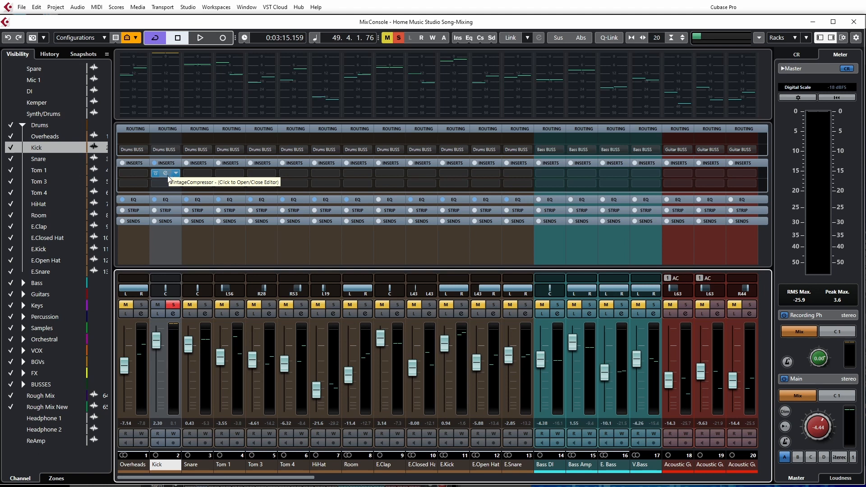
pyautogui.moveTo(165, 173); pyautogui.dragTo(356, 174)
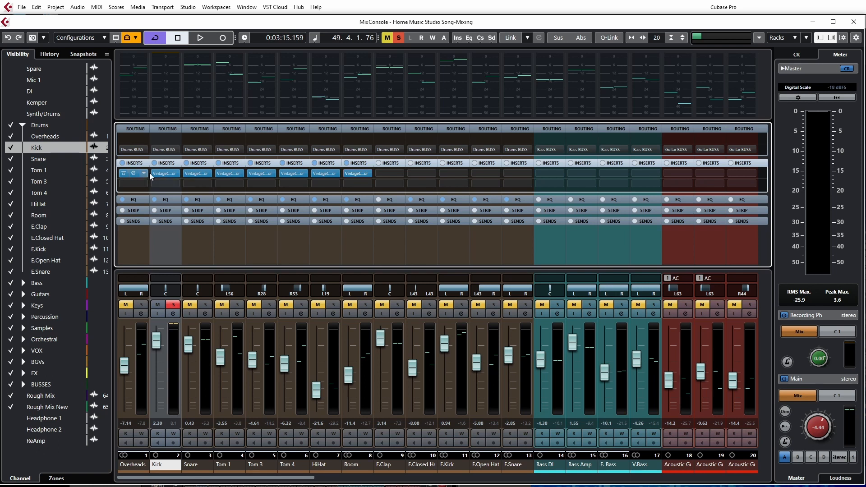
pyautogui.press('F3')
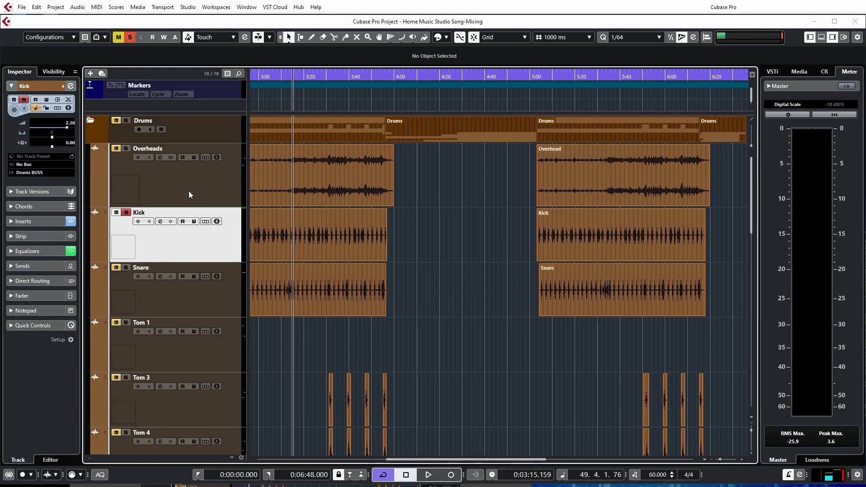
# Solo Overheads in place of Kick, play it from about 3:15, and open its VintageCompressor from the channel settings
pyautogui.click(188, 191)
pyautogui.click(127, 149)
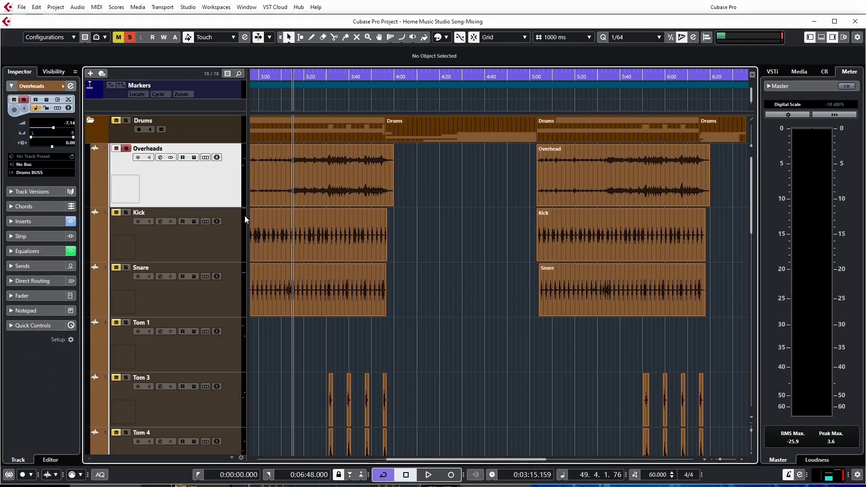
pyautogui.click(160, 157)
pyautogui.press('space')
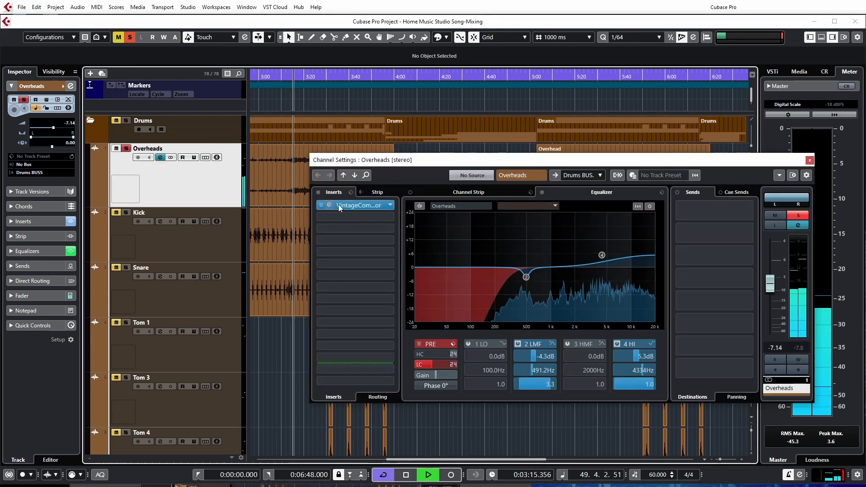
pyautogui.click(347, 205)
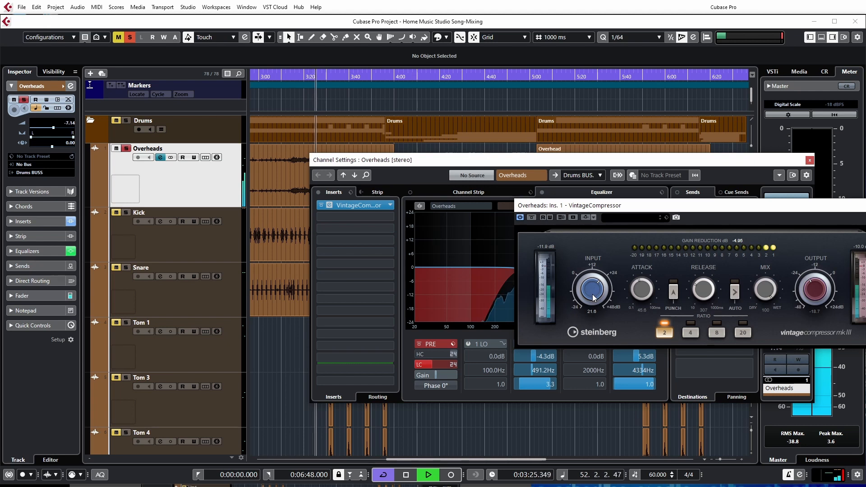
# Compare the Overheads with VintageCompressor bypassed and active, and stop playback
pyautogui.click(533, 218)
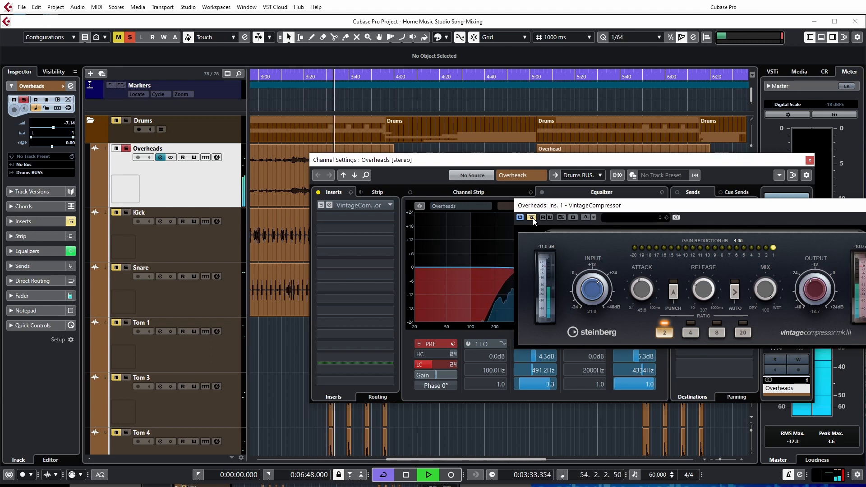
pyautogui.click(532, 218)
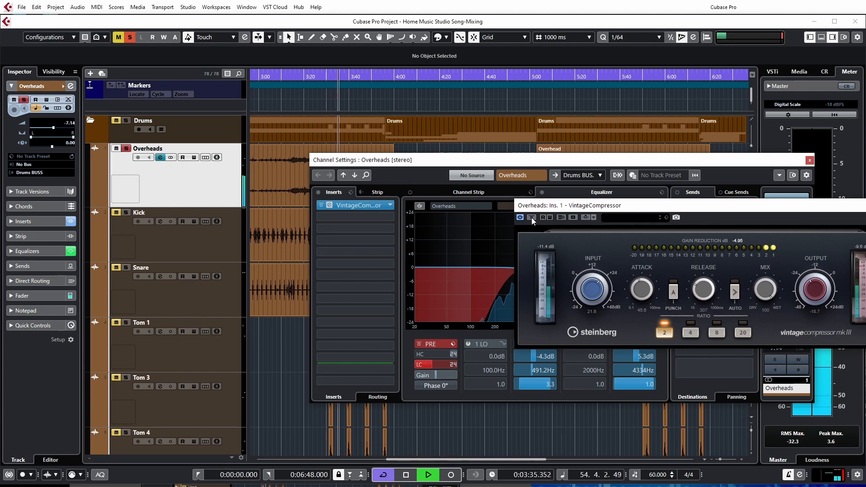
pyautogui.press('space')
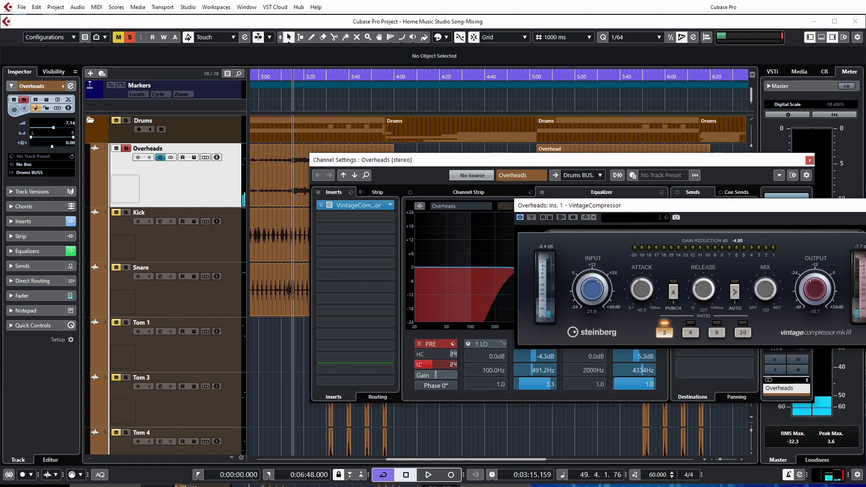
# Close the Overheads' VintageCompressor and remove it from the first insert slot
pyautogui.click(850, 210)
pyautogui.click(391, 205)
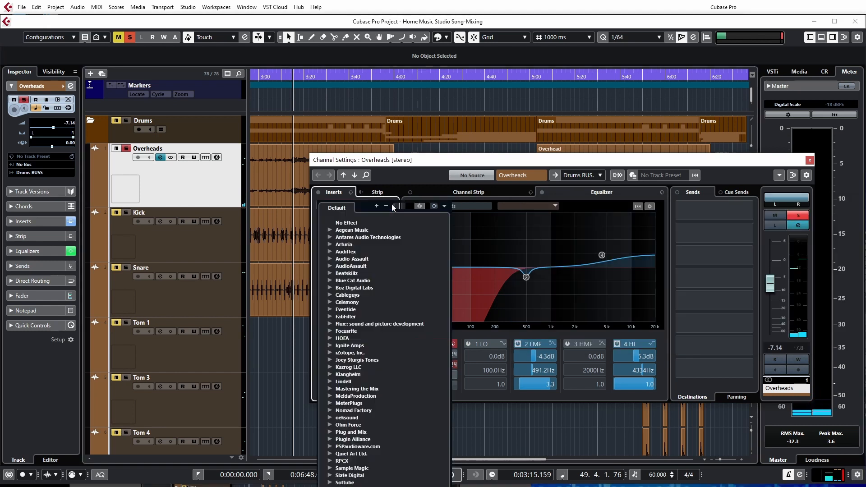
pyautogui.press('Escape')
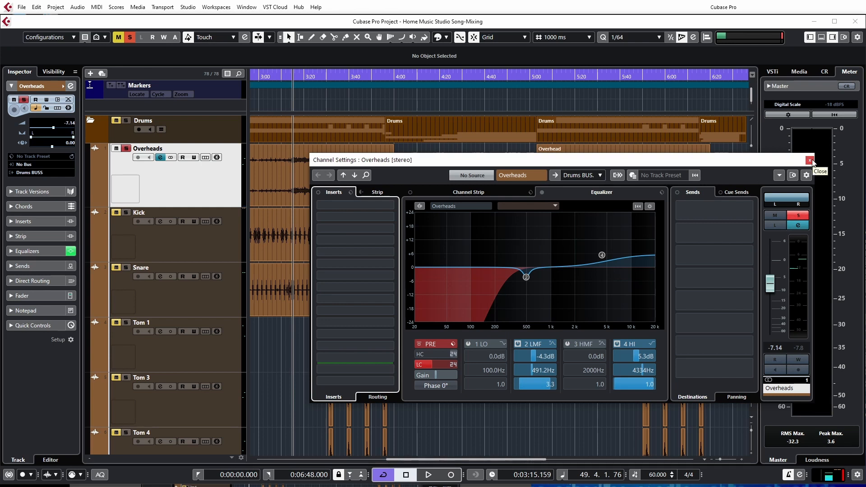
# Solo Snare in place of Overheads and open the VintageCompressor on Snare's first insert
pyautogui.click(169, 250)
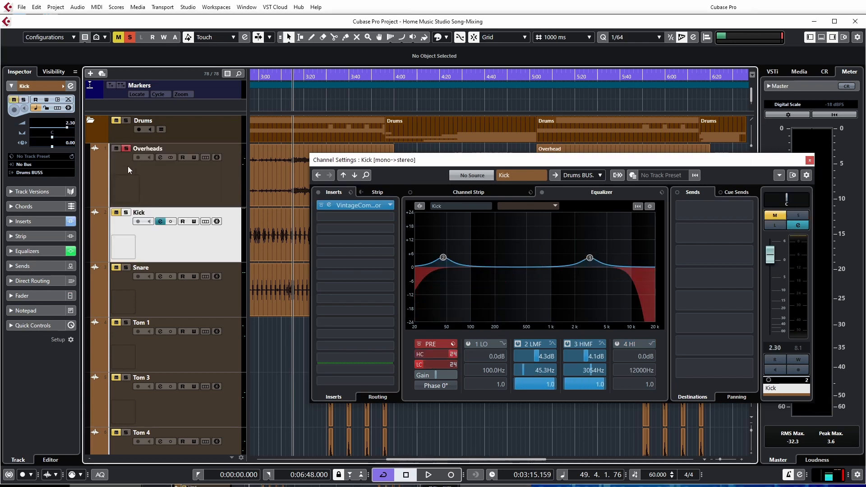
pyautogui.click(126, 148)
pyautogui.click(125, 269)
pyautogui.click(359, 204)
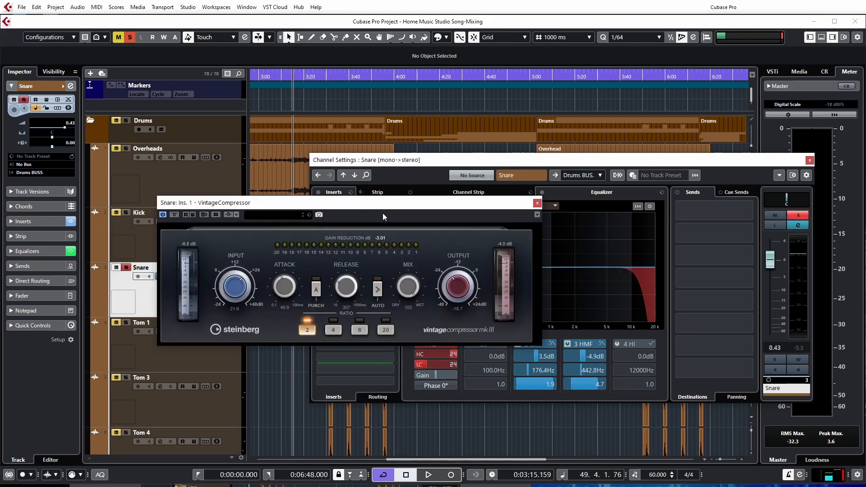
# Play the soloed Snare and raise its VintageCompressor input to 27.7 dB, moving the plug-in window aside from the tracks
pyautogui.press('space')
pyautogui.moveTo(392, 205); pyautogui.dragTo(461, 202)
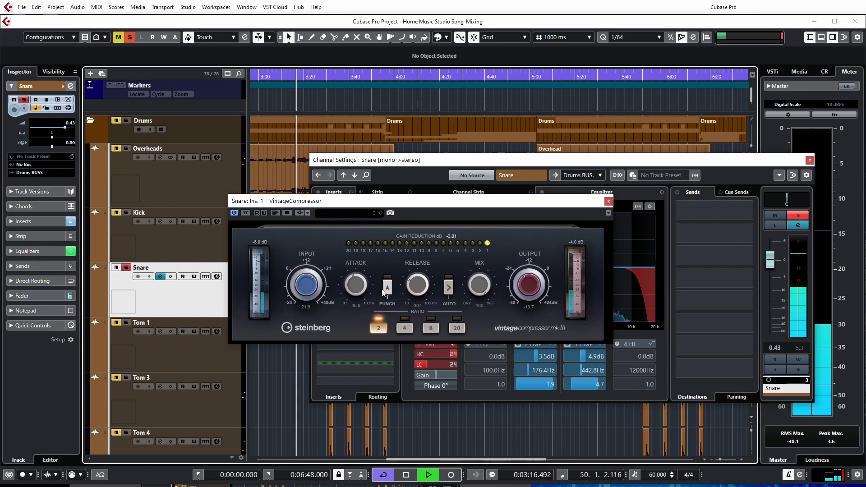
pyautogui.moveTo(304, 288); pyautogui.dragTo(306, 281)
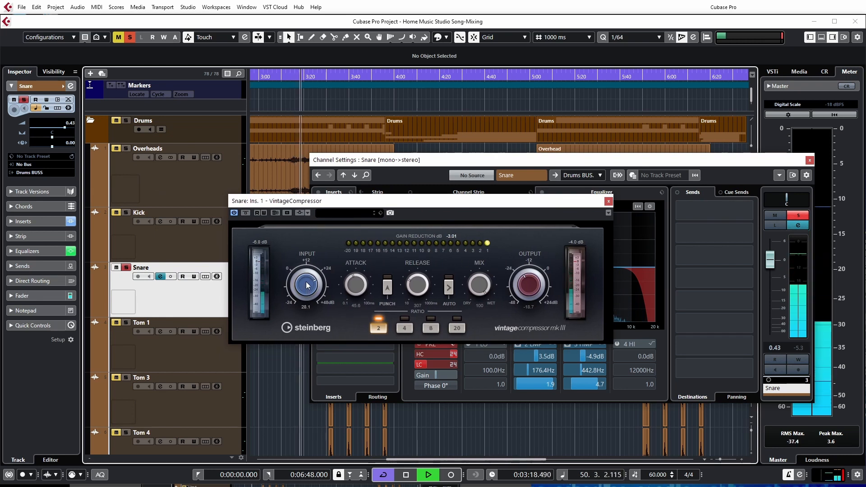
pyautogui.moveTo(350, 206); pyautogui.dragTo(449, 213)
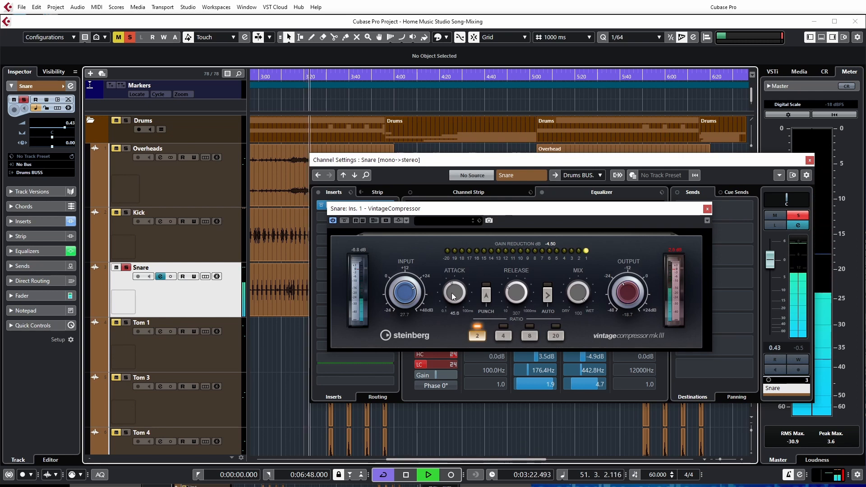
# Try the fastest attack on the Snare compressor, then set the attack to 52.0 ms and the release to 99 ms
pyautogui.moveTo(452, 293); pyautogui.dragTo(450, 335)
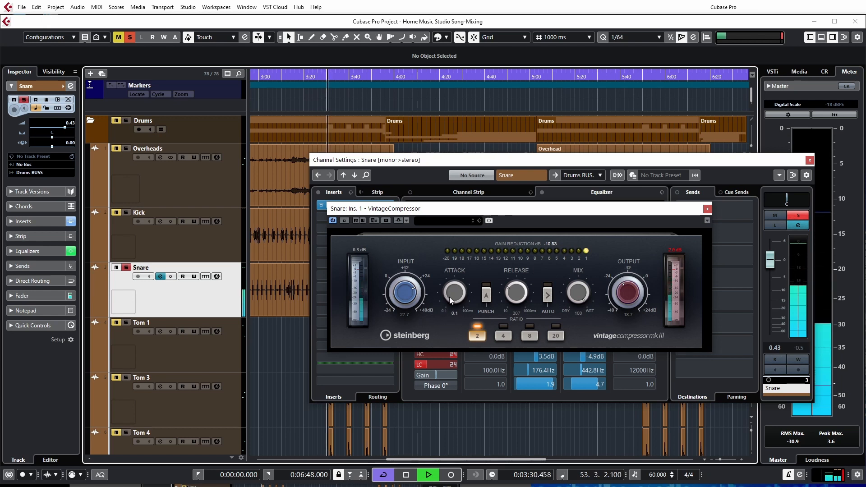
pyautogui.moveTo(449, 297); pyautogui.dragTo(453, 254)
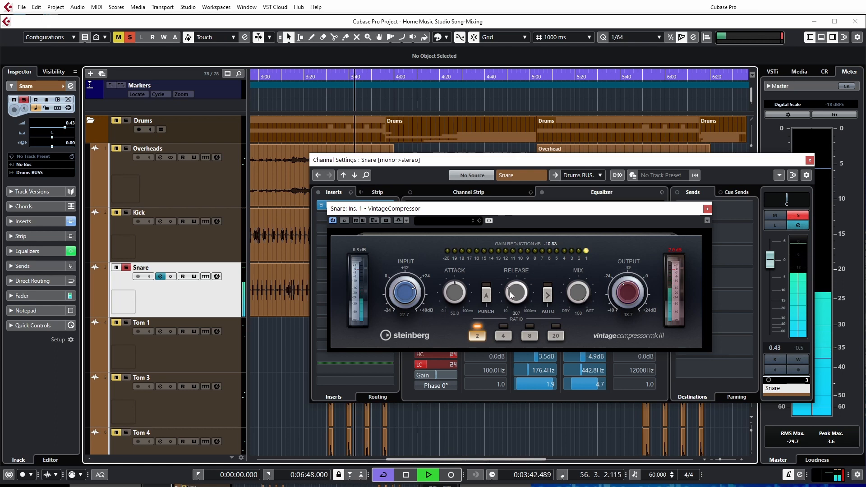
pyautogui.moveTo(516, 292); pyautogui.dragTo(513, 310)
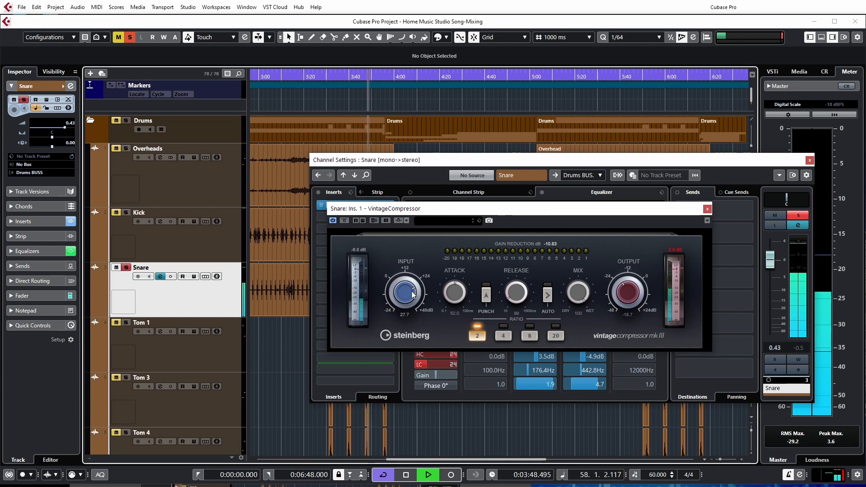
# Try a lower input gain on the Snare compressor, then set the input to 28.8 dB
pyautogui.moveTo(409, 292); pyautogui.dragTo(410, 300)
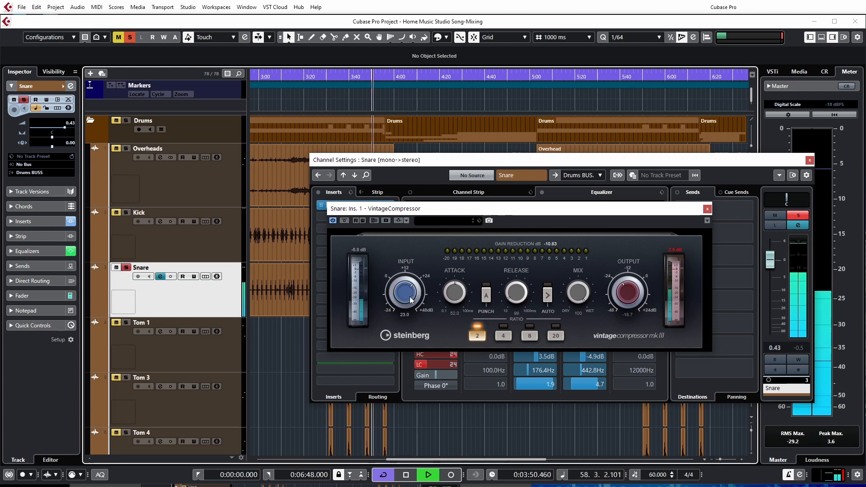
pyautogui.scroll(1, 411, 297)
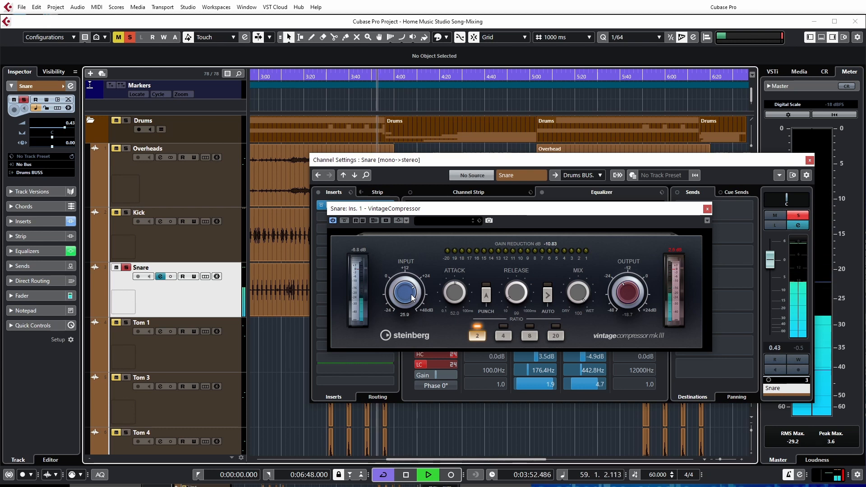
pyautogui.scroll(4, 411, 297)
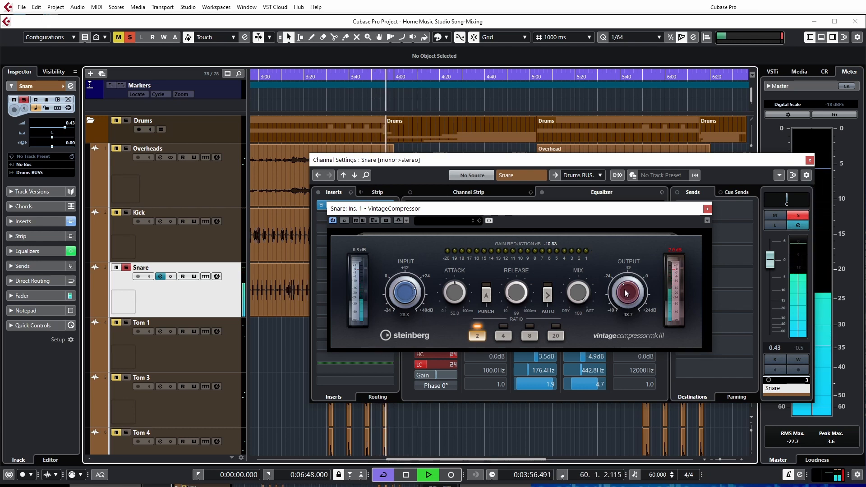
# Lower the Snare compressor's output to -26.3 dB, resetting its output peak reading and restarting playback from about 3:15
pyautogui.scroll(-7, 625, 293)
pyautogui.click(674, 253)
pyautogui.press('space')
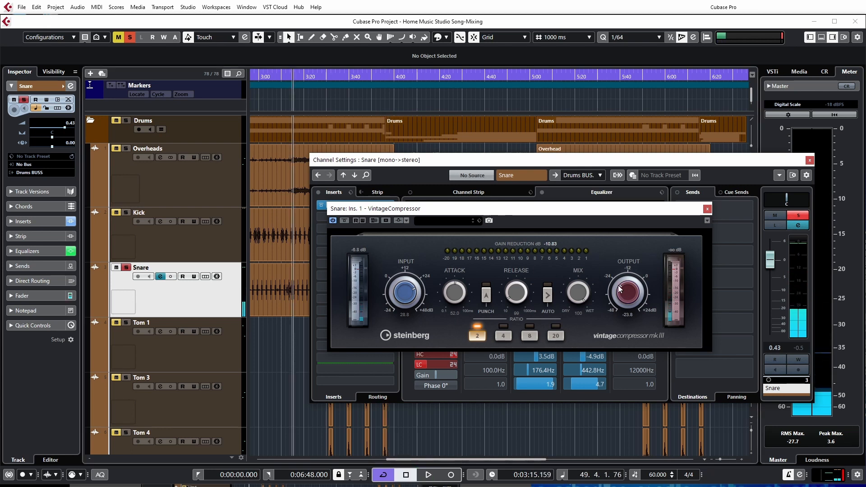
pyautogui.press('space')
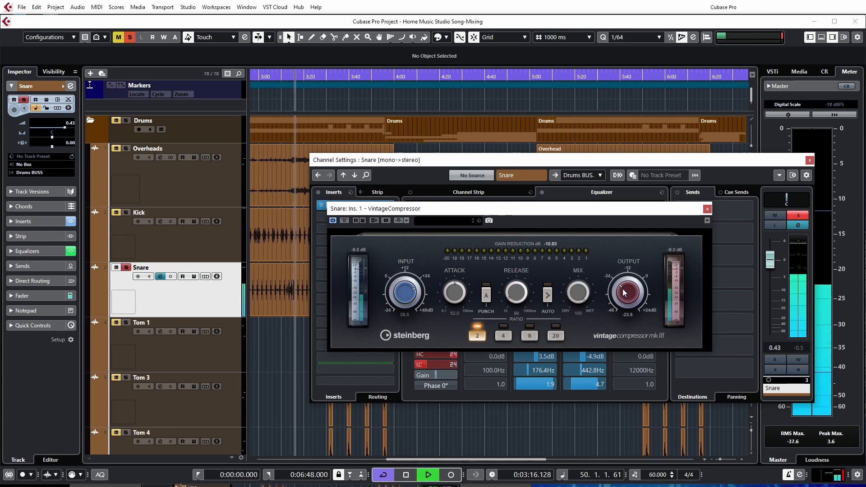
pyautogui.scroll(-2, 624, 292)
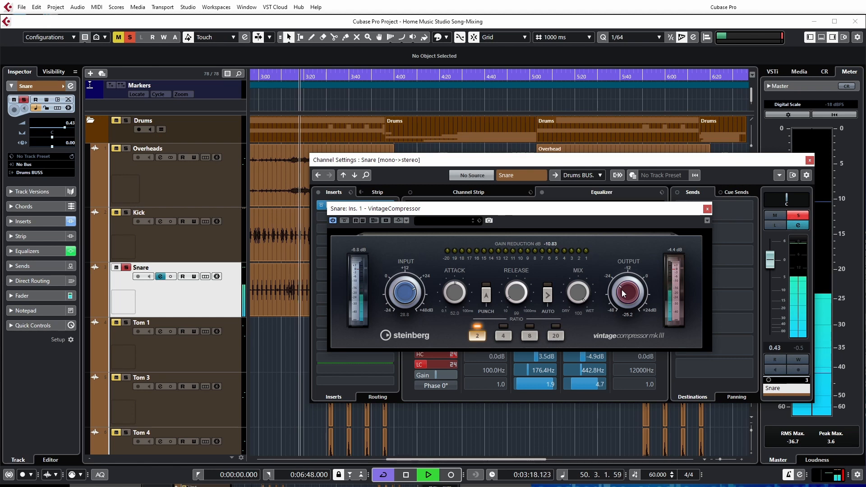
pyautogui.scroll(-2, 624, 292)
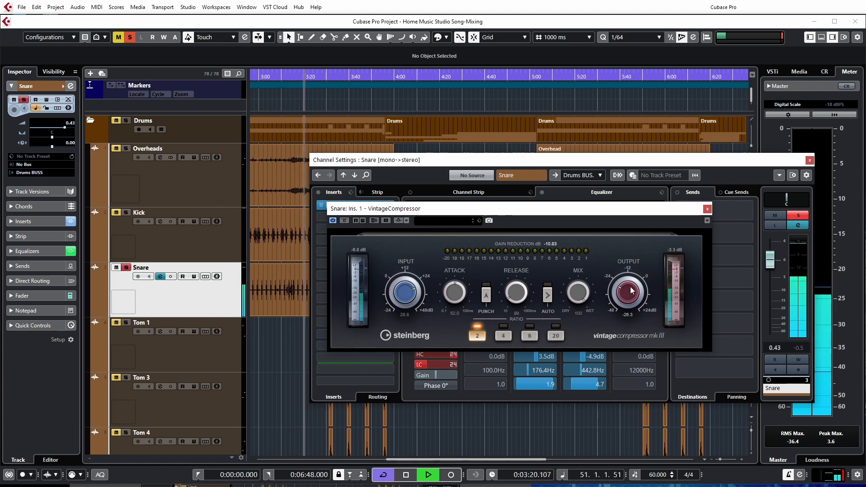
pyautogui.click(672, 251)
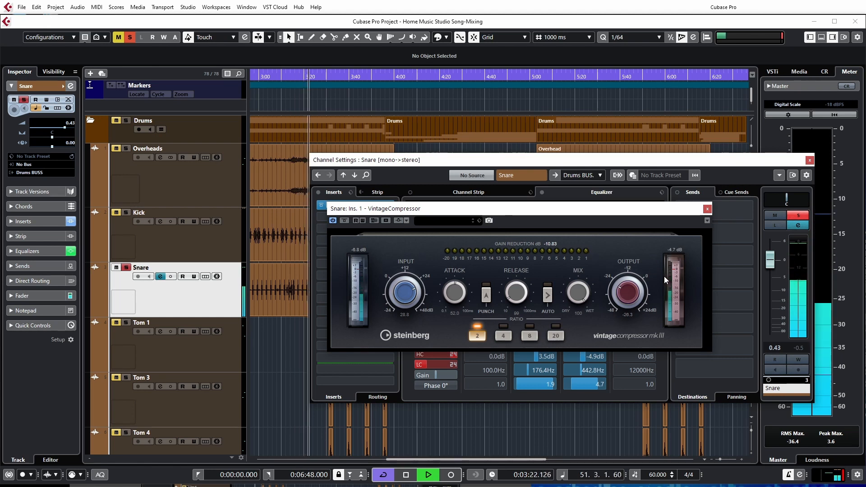
# Compare Snare with the compressor bypassed and active, and lower the compressor output to -28.4 dB
pyautogui.click(342, 221)
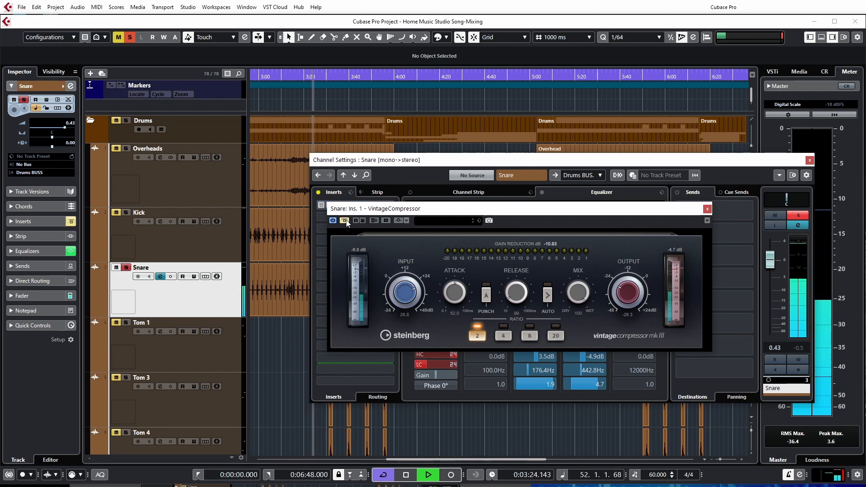
pyautogui.click(344, 221)
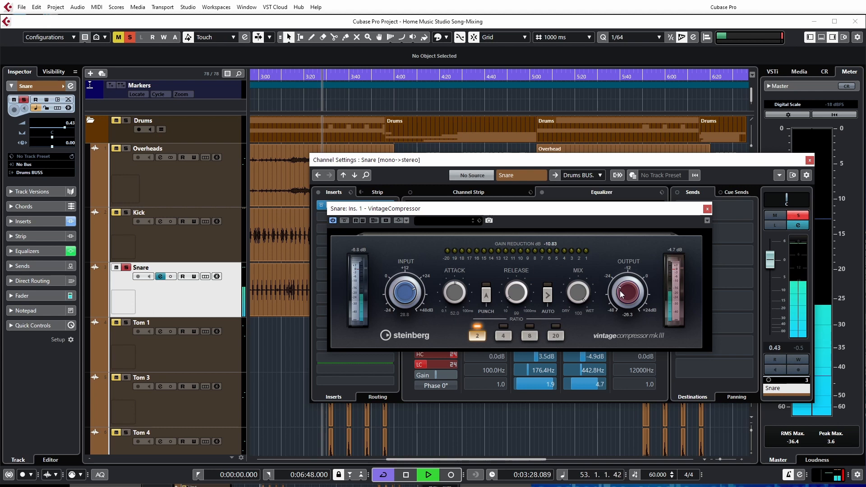
pyautogui.moveTo(620, 291); pyautogui.dragTo(619, 295)
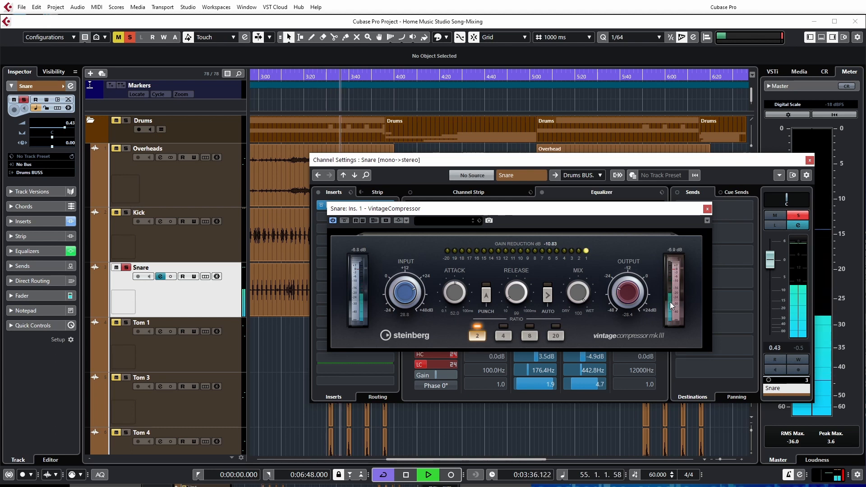
# Close the Snare track's VintageCompressor, stop playback and take the Snare out of solo
pyautogui.click(706, 209)
pyautogui.press('space')
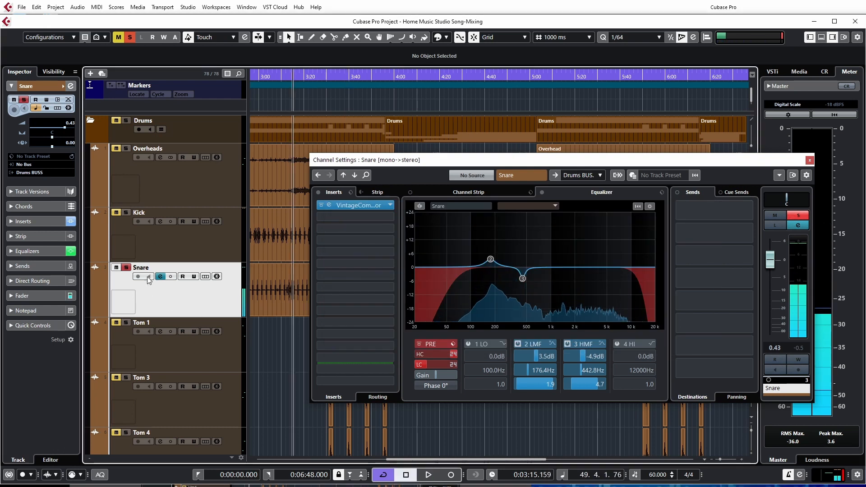
pyautogui.click(126, 267)
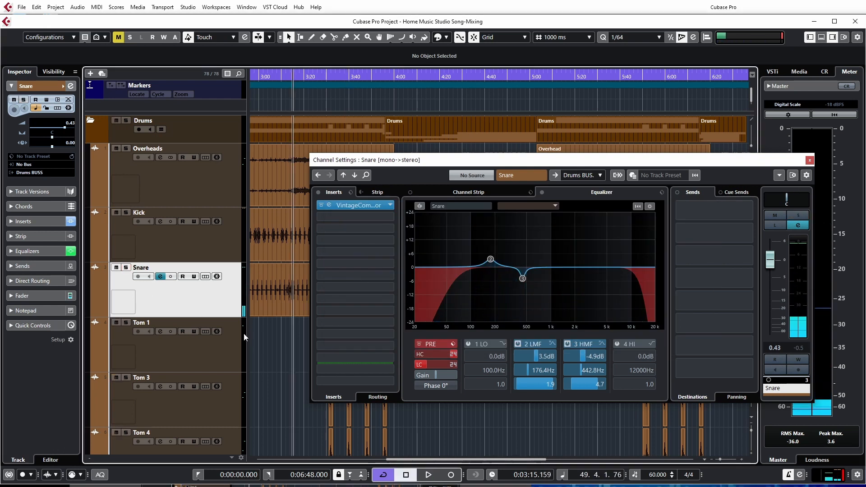
# Select the Tom 1 track and place the playback cursor just before its first hit, at about 0:25.568
pyautogui.click(279, 343)
pyautogui.moveTo(374, 163); pyautogui.dragTo(490, 163)
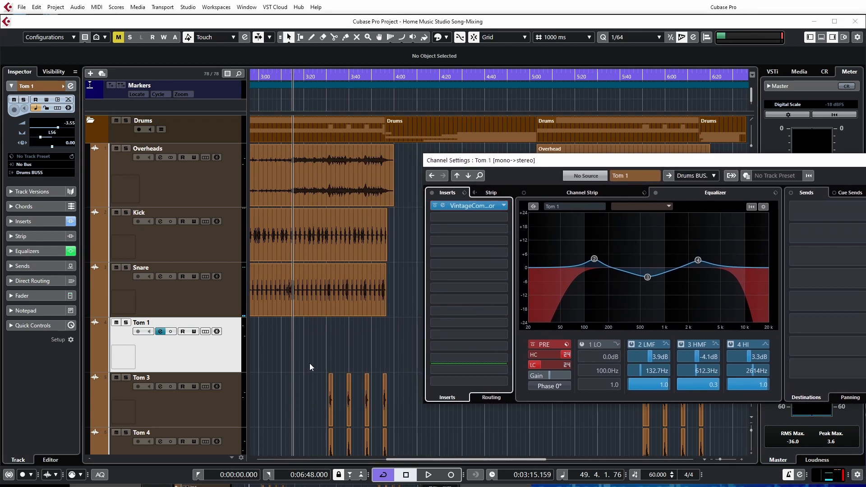
pyautogui.scroll(-3, 334, 361)
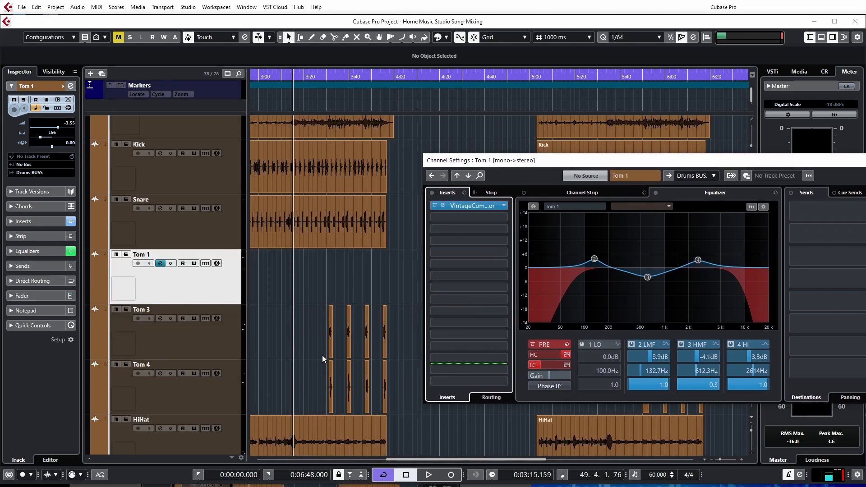
pyautogui.hscroll(-6, 321, 351)
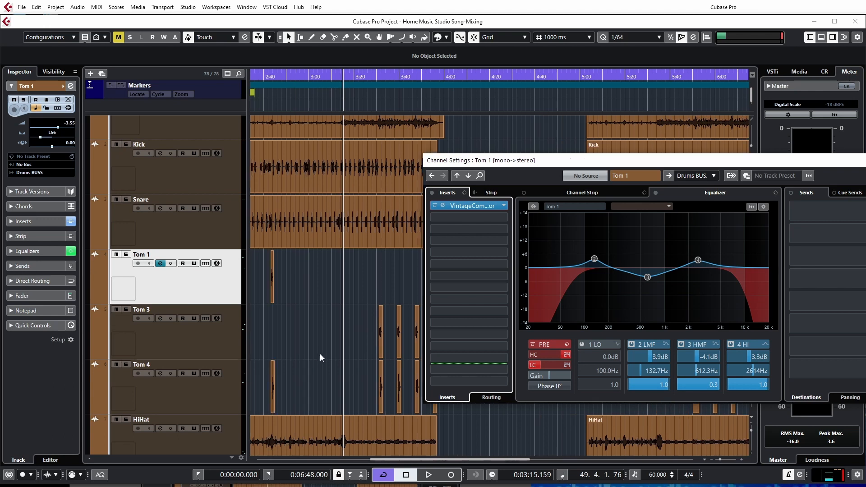
pyautogui.hscroll(-2, 322, 354)
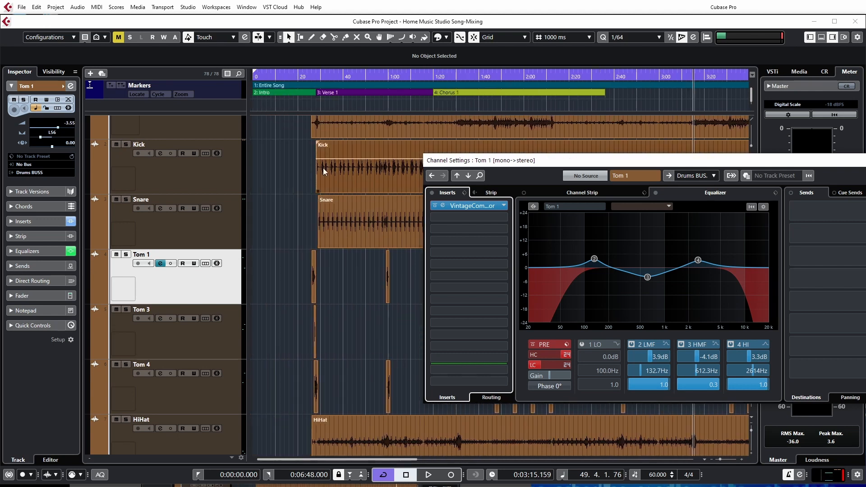
pyautogui.click(310, 105)
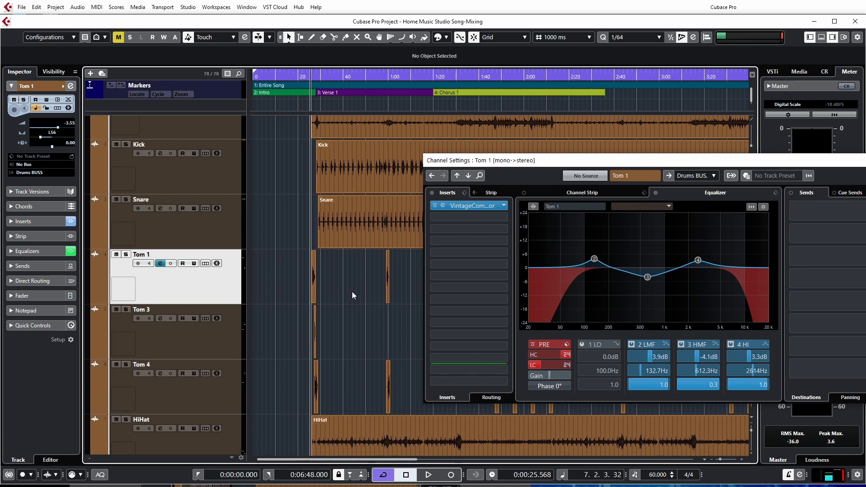
# Open Tom 1's VintageCompressor, solo the track and play it, moving the plug-in window away from the arrangement's upper area
pyautogui.click(478, 207)
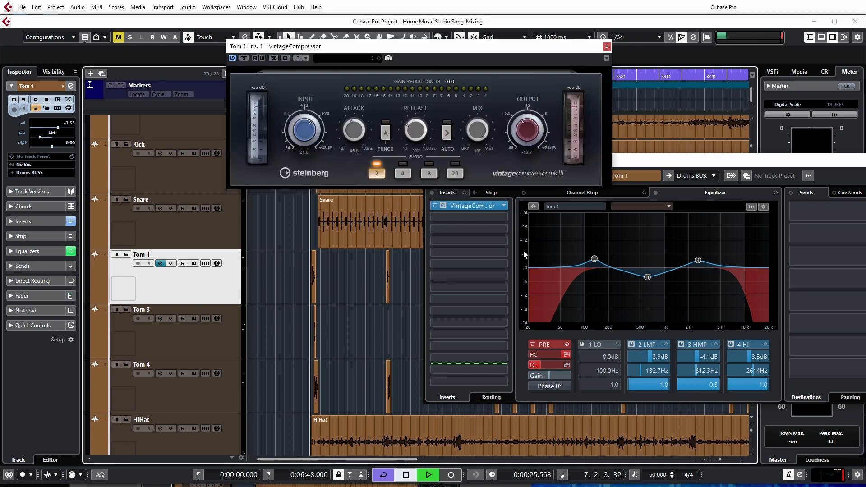
pyautogui.click(126, 253)
pyautogui.press('space')
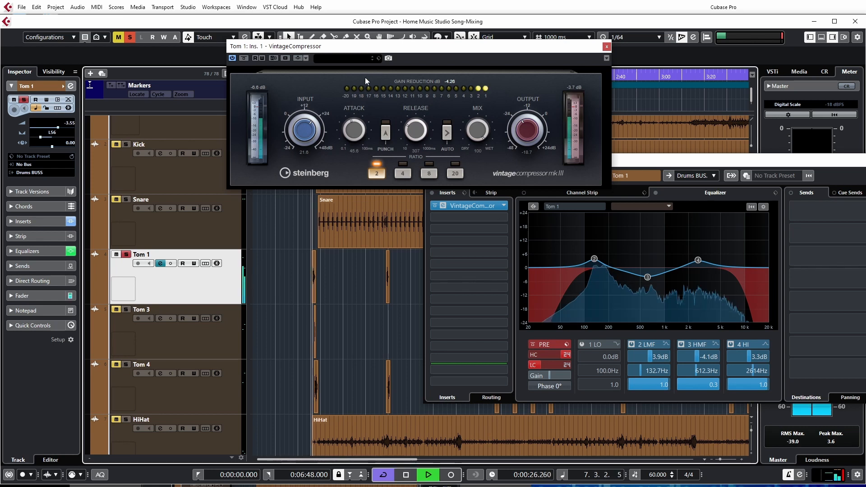
pyautogui.moveTo(391, 50); pyautogui.dragTo(443, 195)
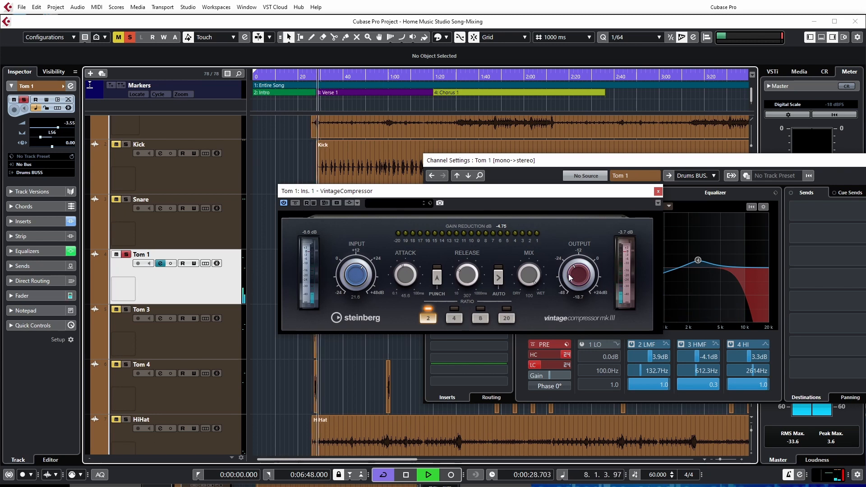
# Lower the input gain of Tom 1's VintageCompressor and set its output to -17.6 while replaying the tom hits
pyautogui.press('space')
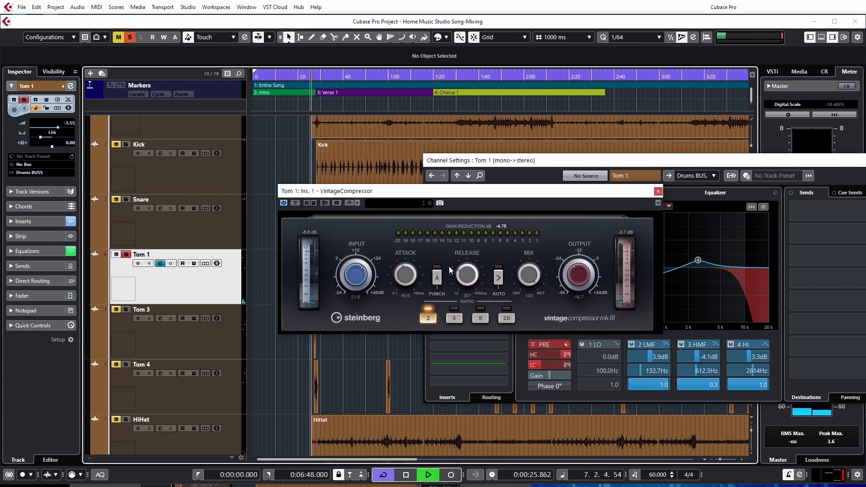
pyautogui.press('space')
pyautogui.moveTo(559, 275); pyautogui.dragTo(576, 276)
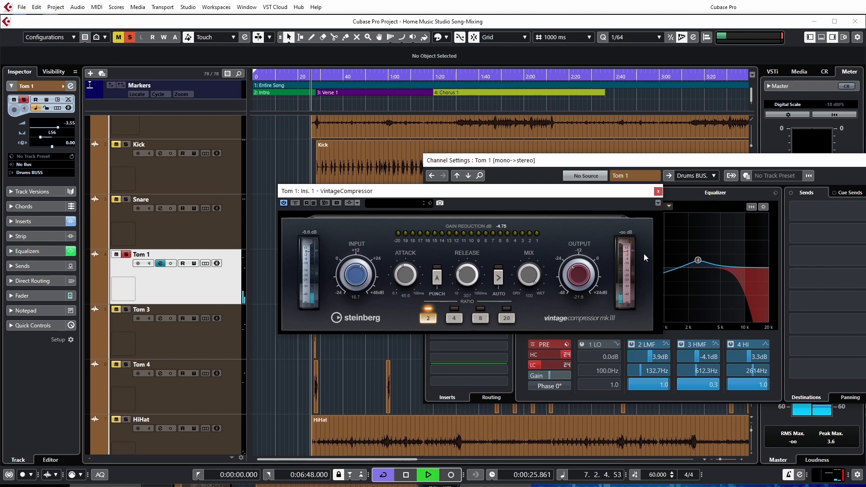
pyautogui.scroll(-1, 577, 273)
pyautogui.press('space')
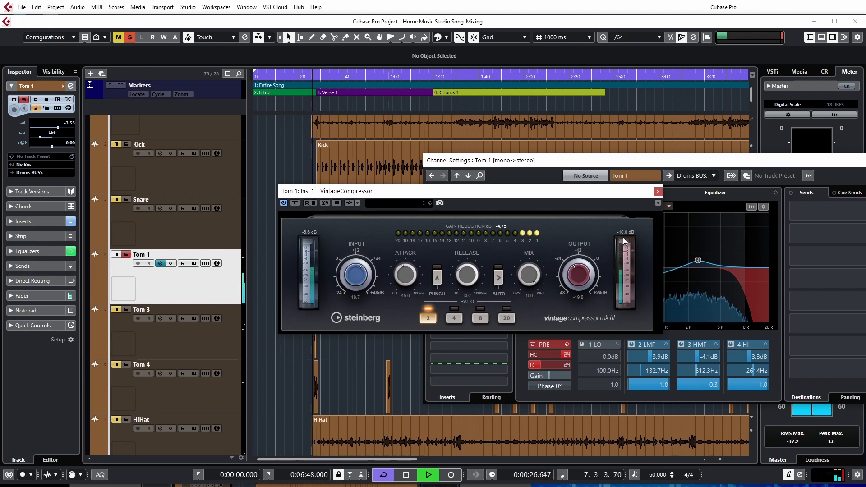
pyautogui.press('space')
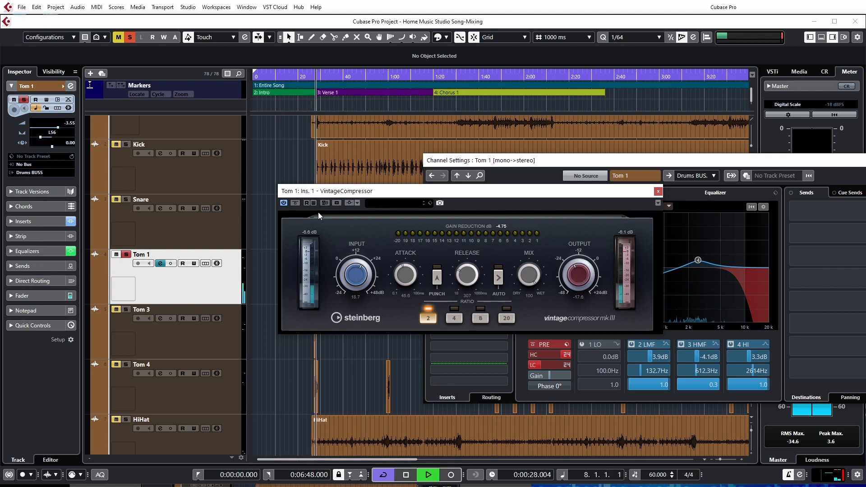
# Compare Tom 1 with its VintageCompressor bypassed and active, then stop playback and close the plug-in
pyautogui.press('space')
pyautogui.press('space')
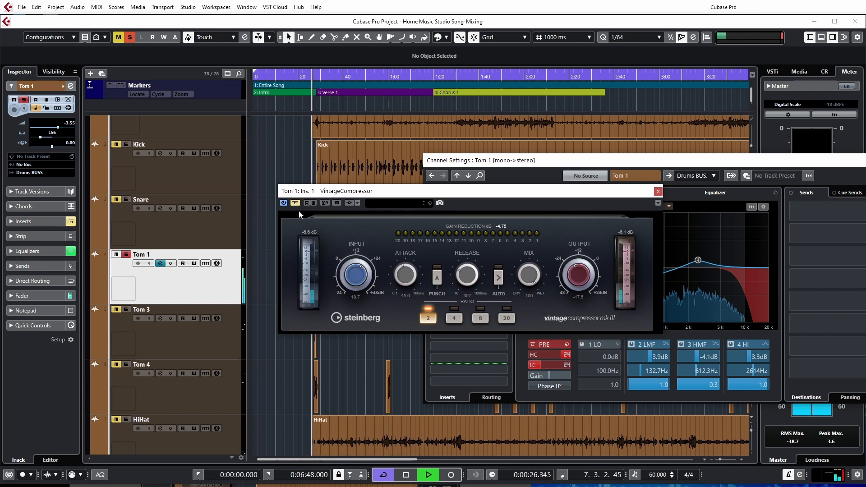
pyautogui.click(295, 204)
pyautogui.press('space')
pyautogui.press('space')
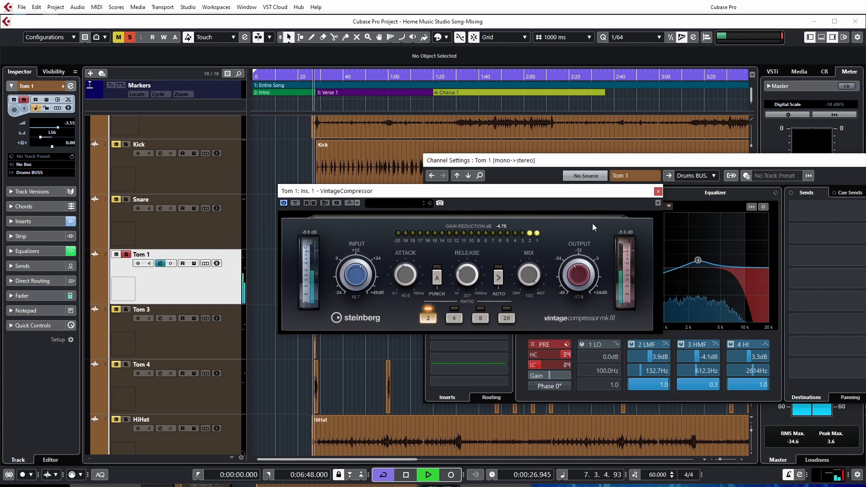
pyautogui.press('space')
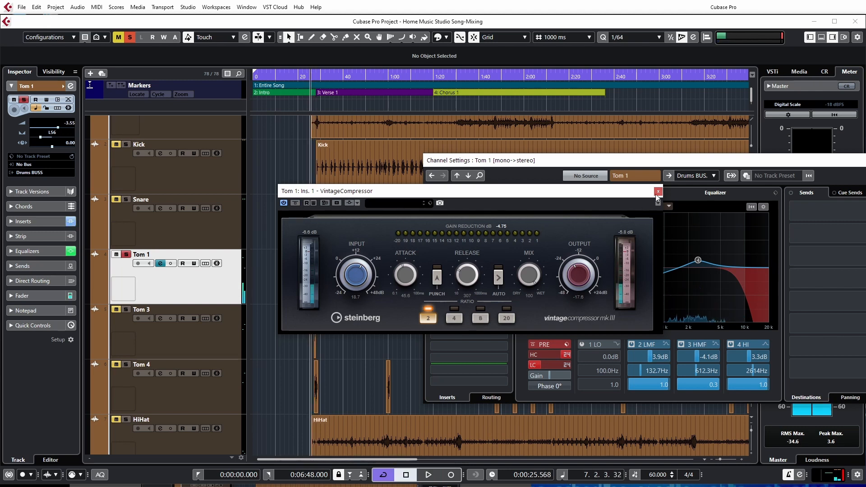
pyautogui.click(658, 192)
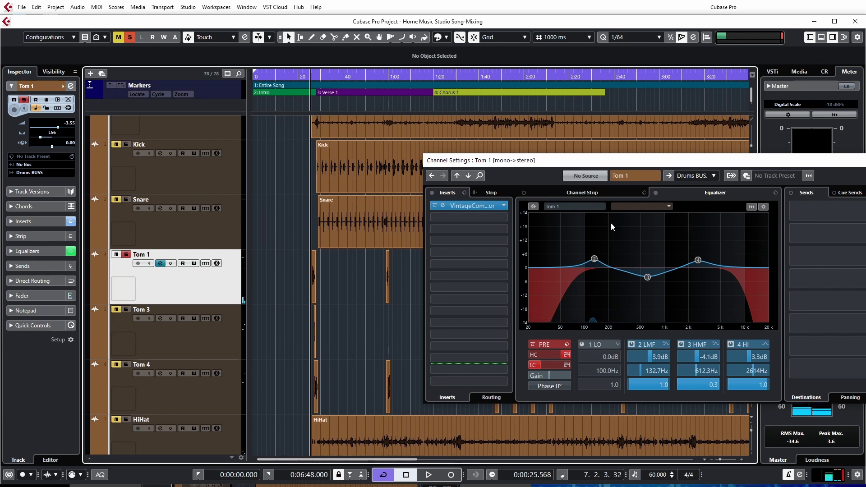
# Solo only Tom 3, play it and open its VintageCompressor, moving the plug-in window clear of the arrangement
pyautogui.click(126, 320)
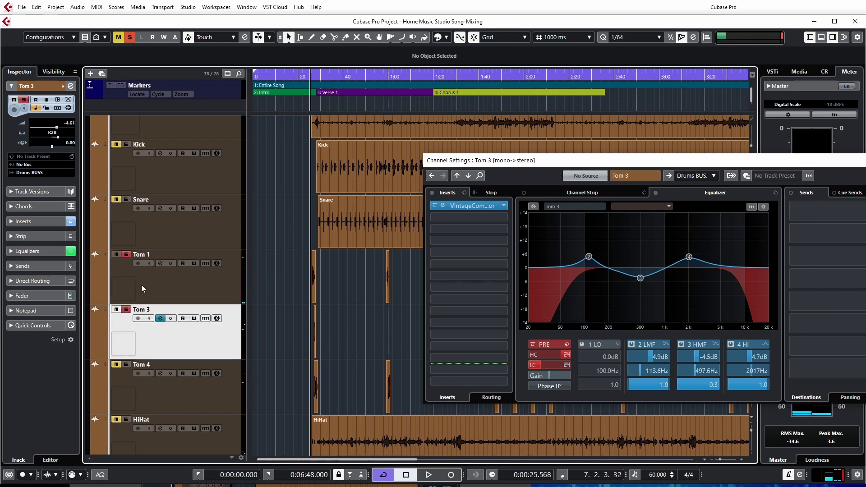
pyautogui.press('space')
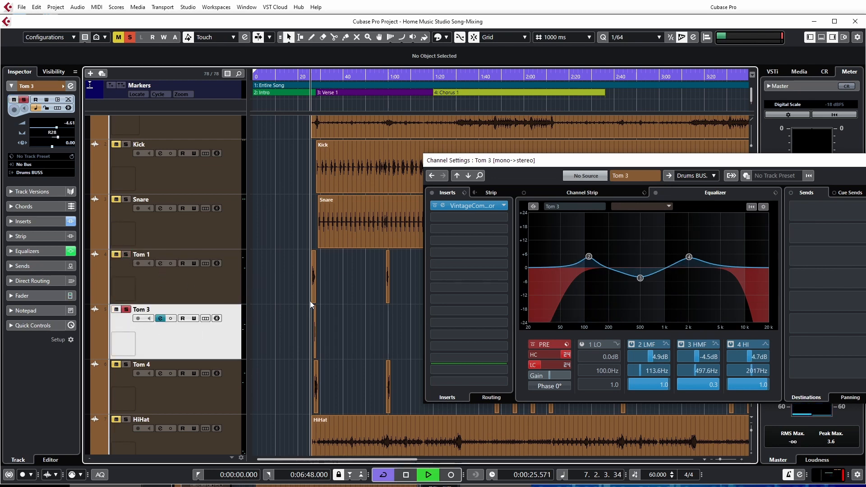
pyautogui.click(480, 204)
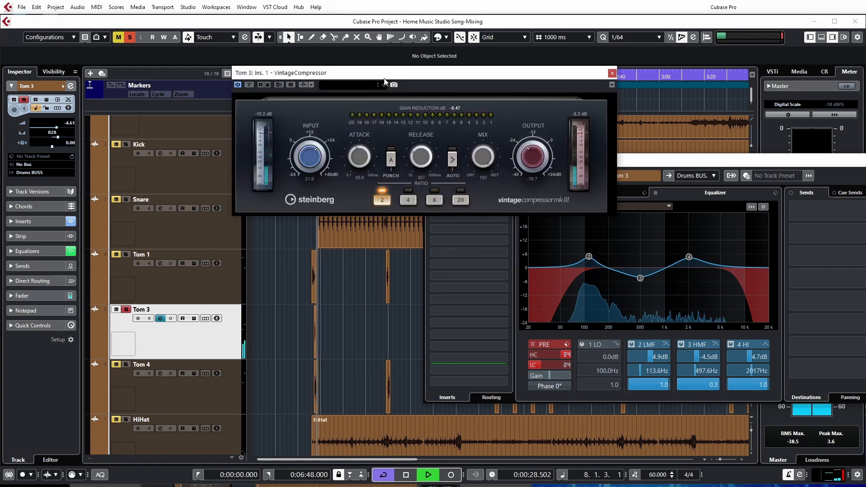
pyautogui.moveTo(385, 81); pyautogui.dragTo(520, 244)
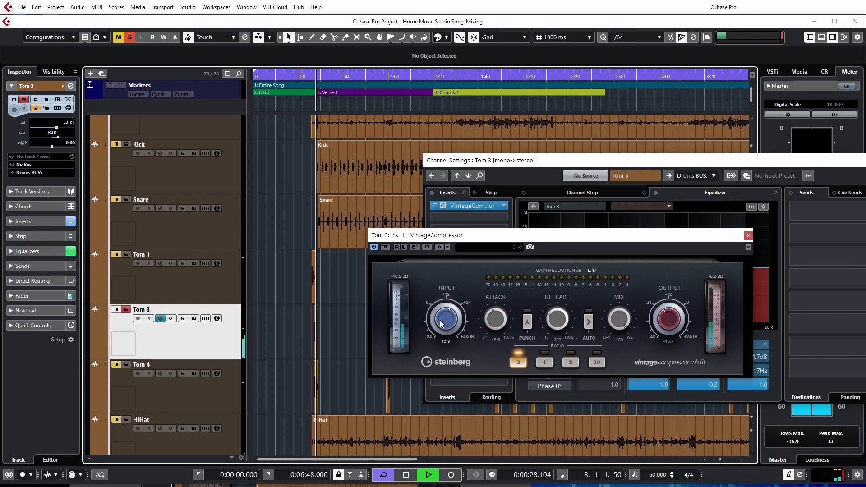
# Set Tom 3's VintageCompressor input to 20.9 and output to -20.2, check the level in playback and close the plug-in
pyautogui.moveTo(441, 323); pyautogui.dragTo(440, 319)
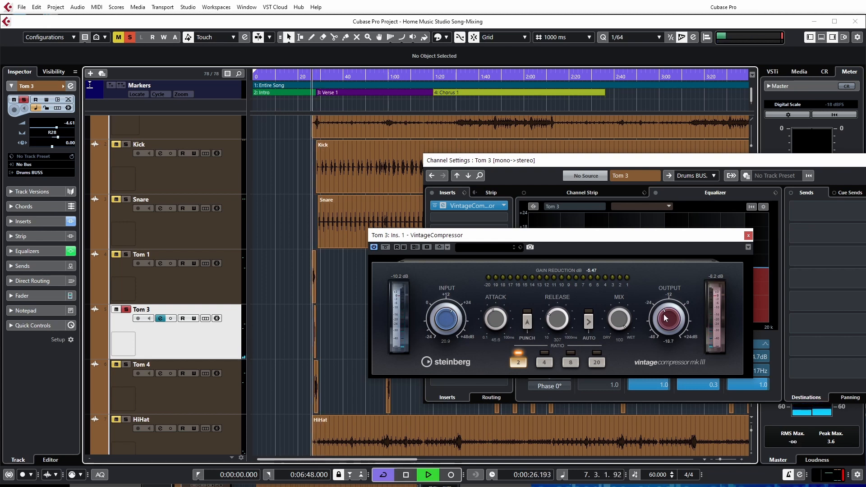
pyautogui.moveTo(663, 315); pyautogui.dragTo(663, 316)
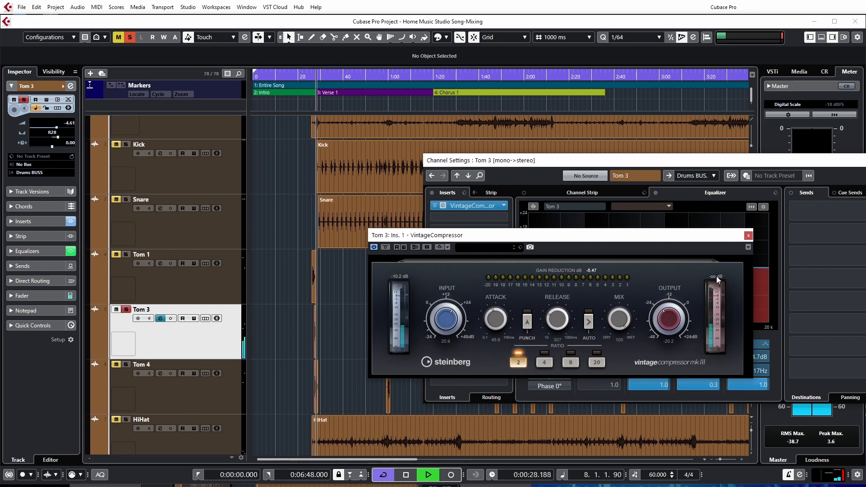
pyautogui.press('space')
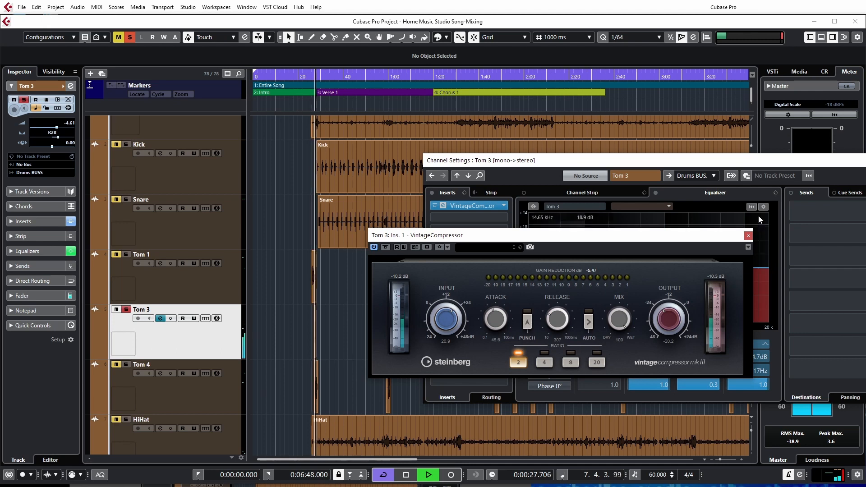
pyautogui.press('space')
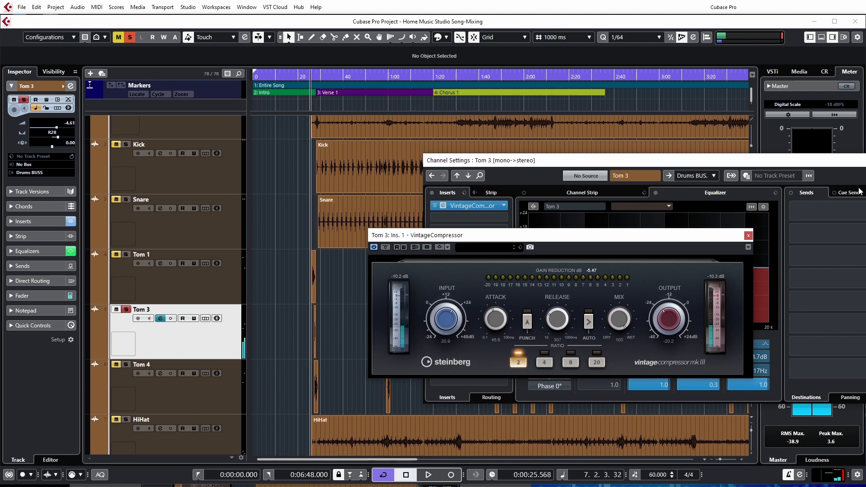
pyautogui.click(746, 235)
# Solo only Tom 4 and set its VintageCompressor input to 20.2 and output to -19.1 during playback
pyautogui.click(133, 374)
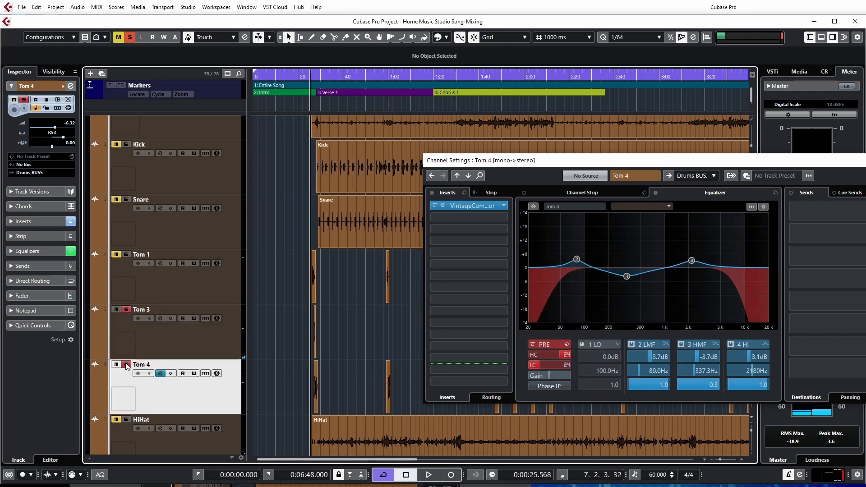
pyautogui.click(465, 206)
pyautogui.press('space')
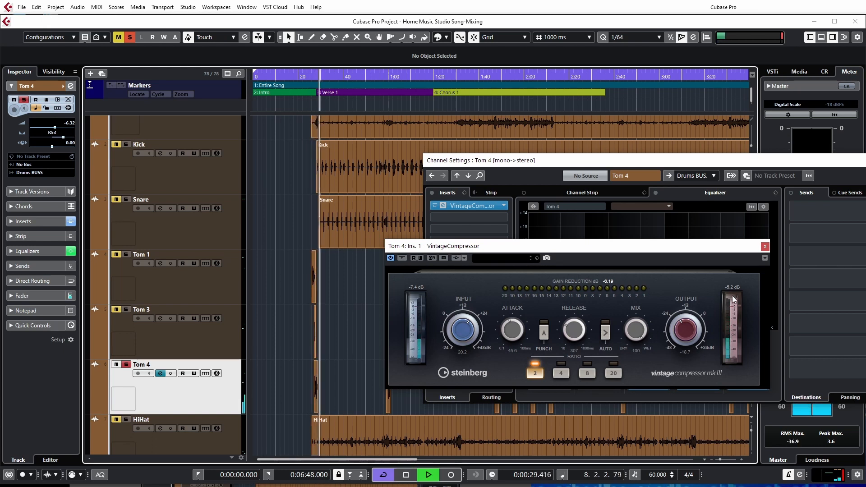
pyautogui.press('space')
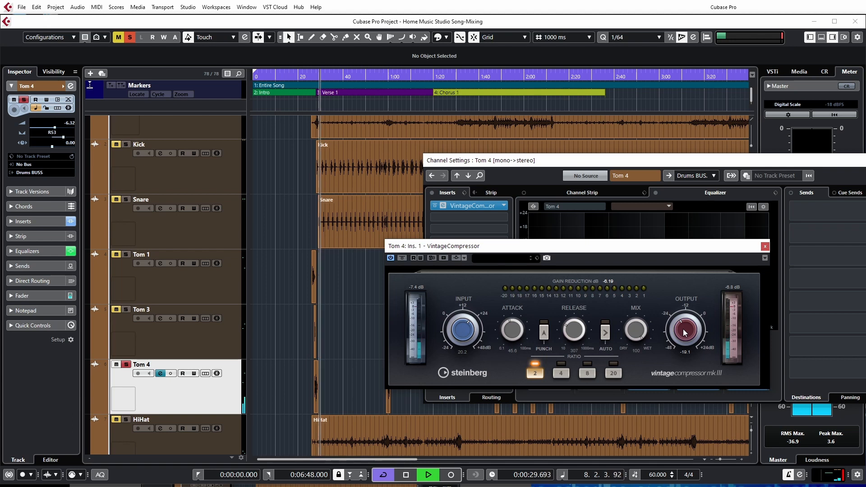
# Close Tom 4's VintageCompressor, stop playback and take Tom 4 out of solo
pyautogui.click(764, 247)
pyautogui.press('space')
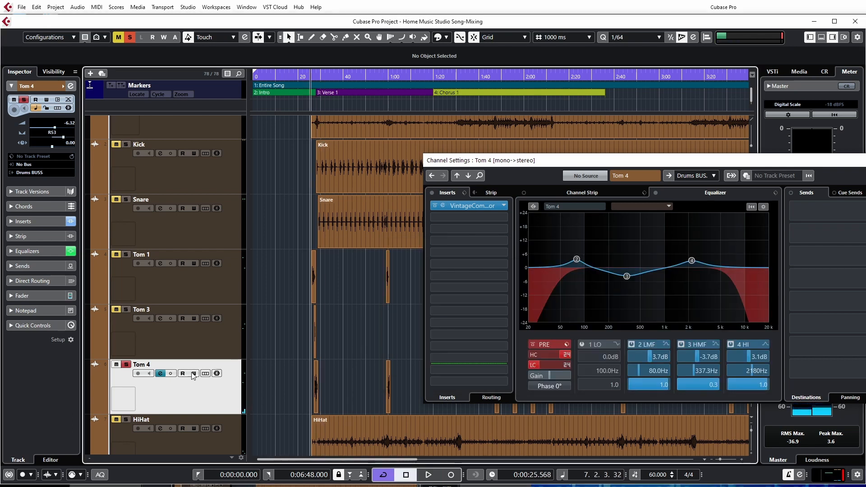
pyautogui.click(126, 364)
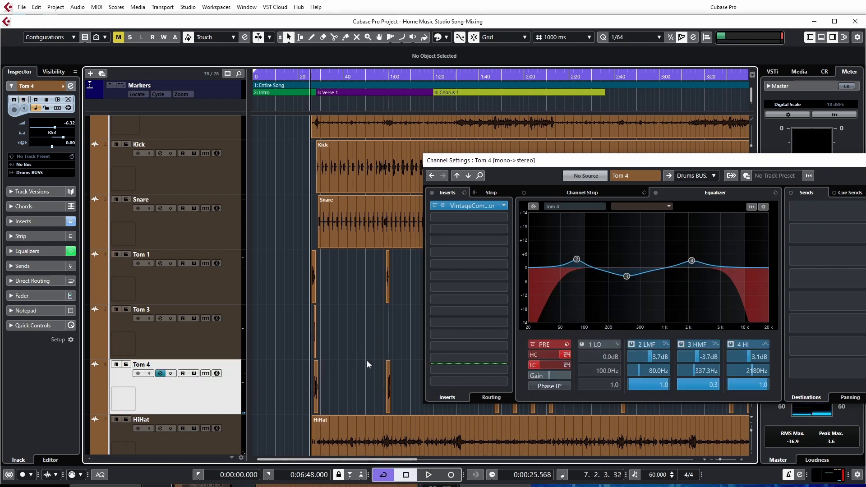
# Remove the VintageCompressor insert from the HiHat track
pyautogui.scroll(-3, 370, 359)
pyautogui.click(181, 321)
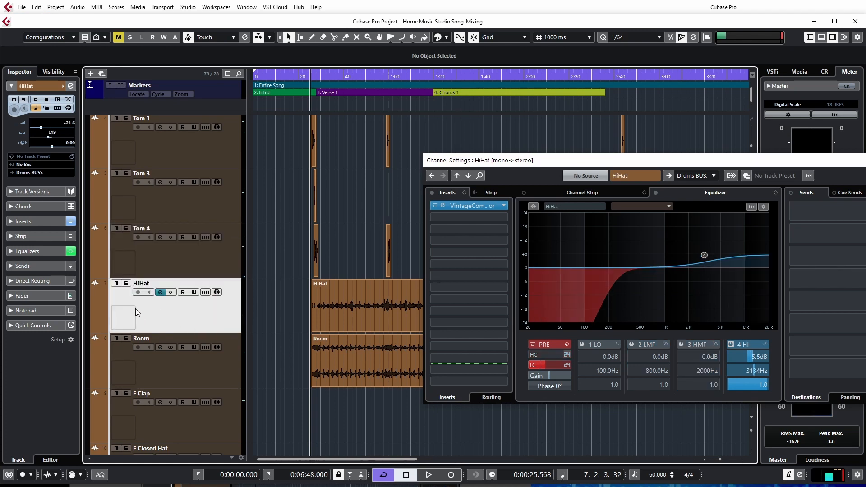
pyautogui.click(501, 207)
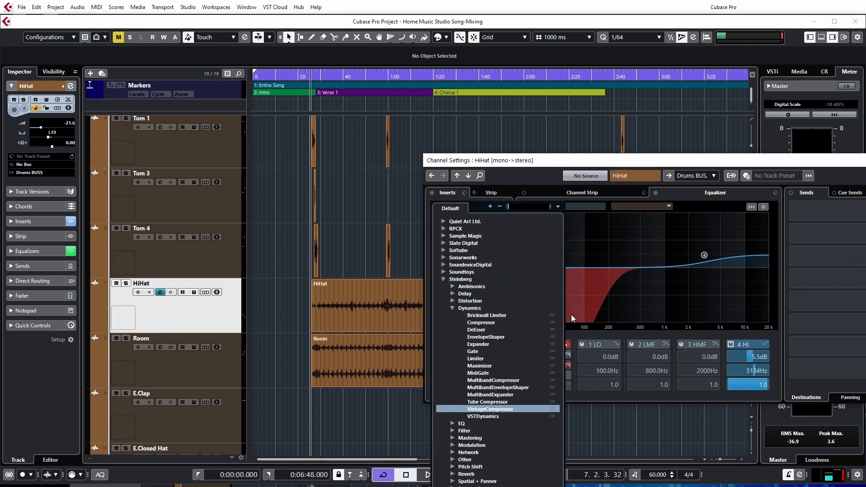
pyautogui.write('no')
pyautogui.press('Return')
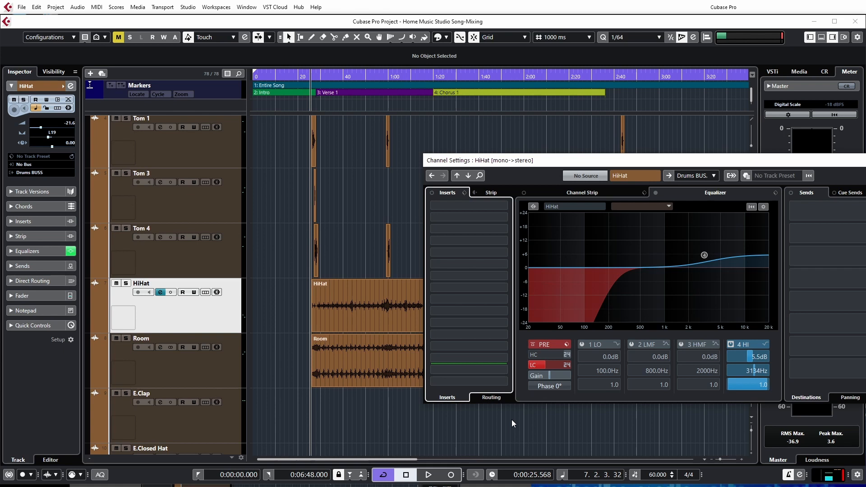
# Solo the Room track, open its VintageCompressor insert and start playback
pyautogui.click(126, 338)
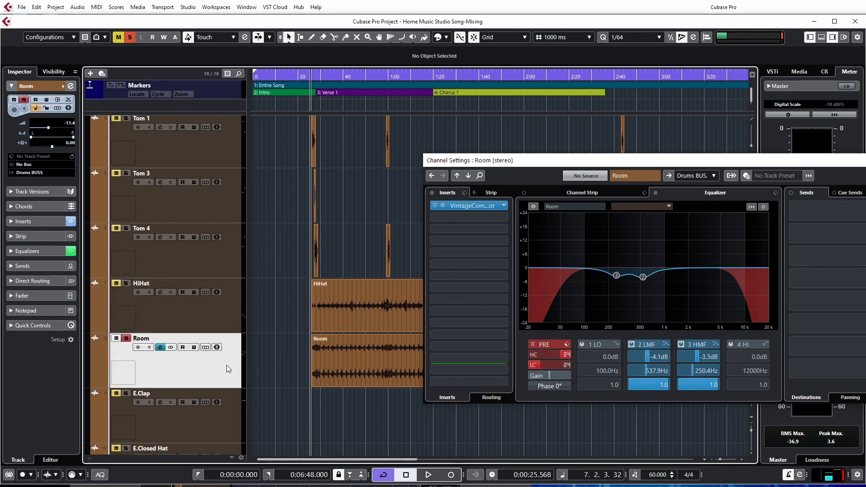
pyautogui.click(483, 205)
pyautogui.moveTo(529, 251); pyautogui.dragTo(570, 245)
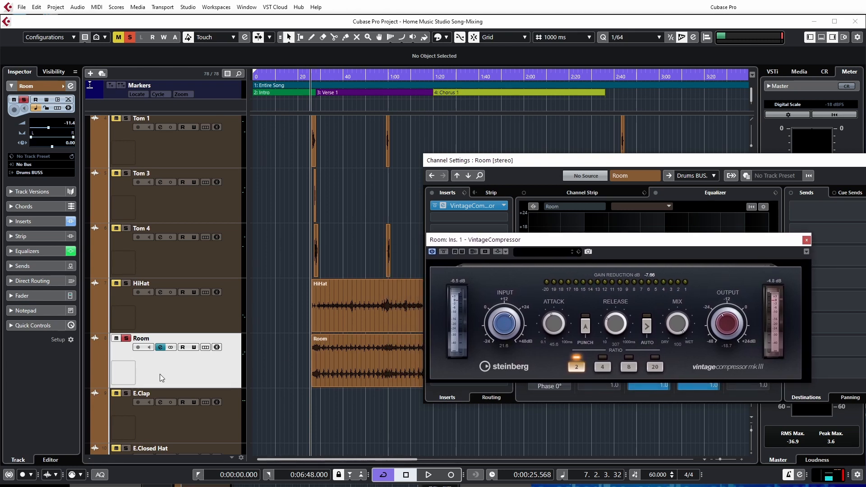
pyautogui.press('space')
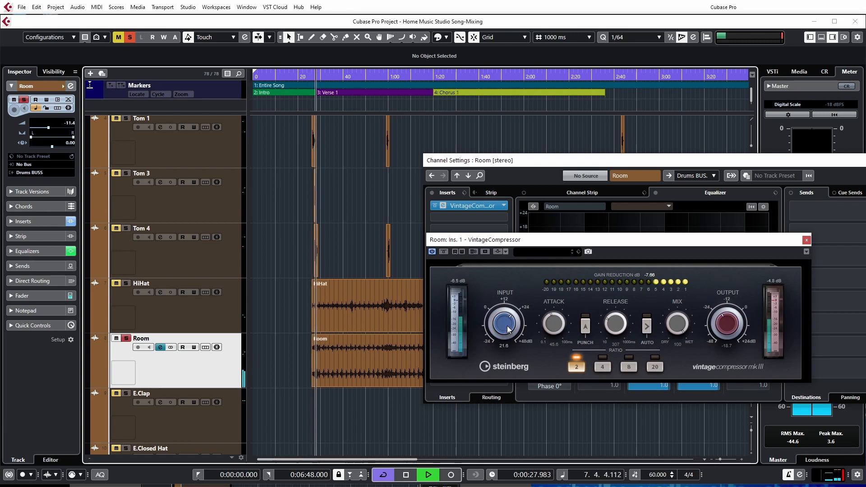
# Set Room's compressor input to 33.1, attack to 6.6 and output to -24.5, shorten the release and reset the output peak reading
pyautogui.moveTo(505, 327); pyautogui.dragTo(506, 313)
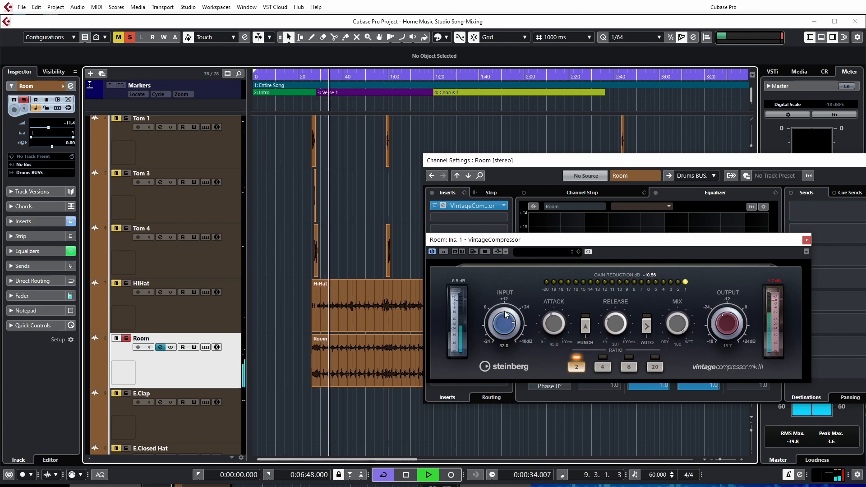
pyautogui.moveTo(563, 331); pyautogui.dragTo(553, 358)
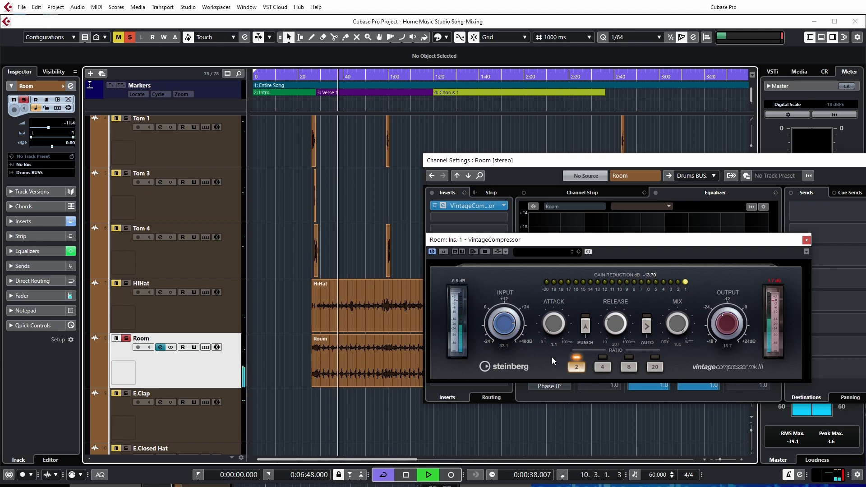
pyautogui.moveTo(552, 358); pyautogui.dragTo(552, 320)
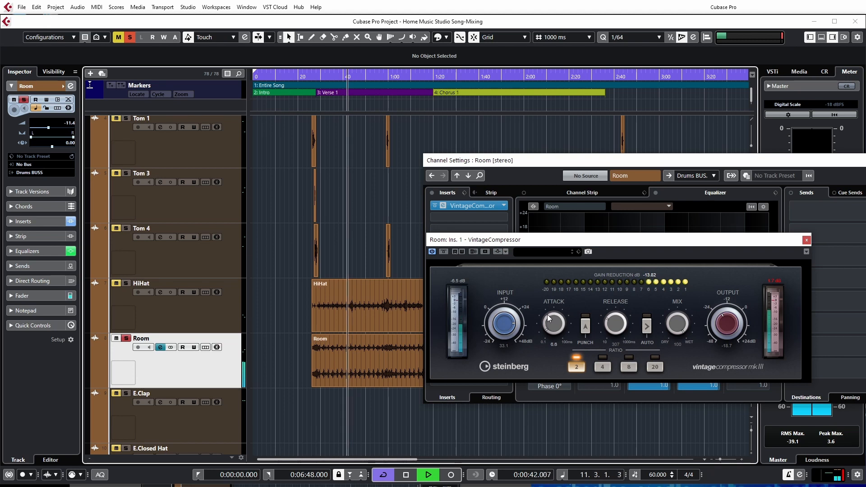
pyautogui.moveTo(612, 325); pyautogui.dragTo(611, 346)
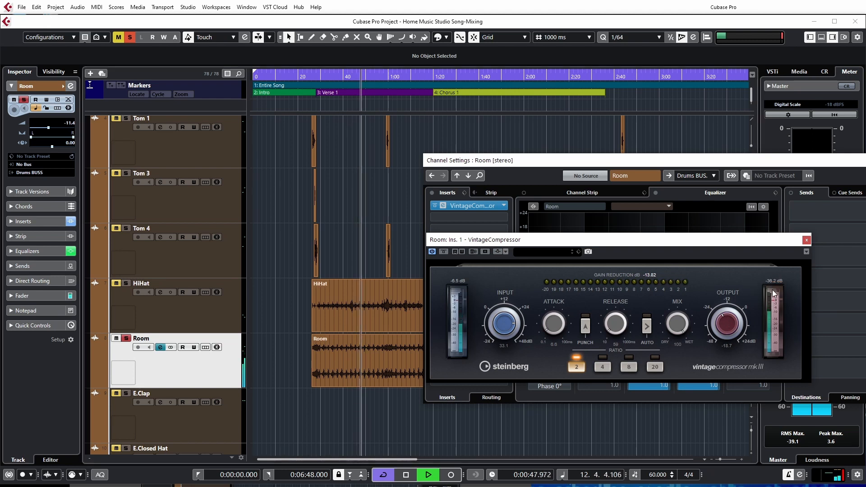
pyautogui.moveTo(736, 326); pyautogui.dragTo(731, 332)
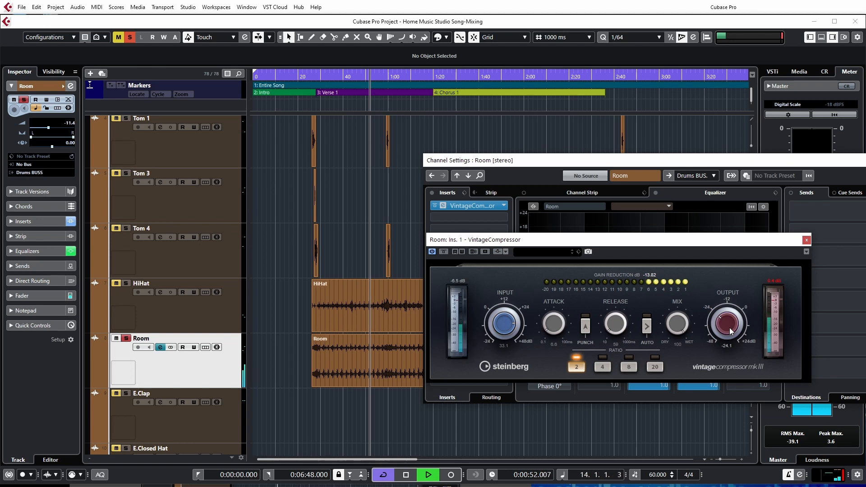
pyautogui.click(771, 287)
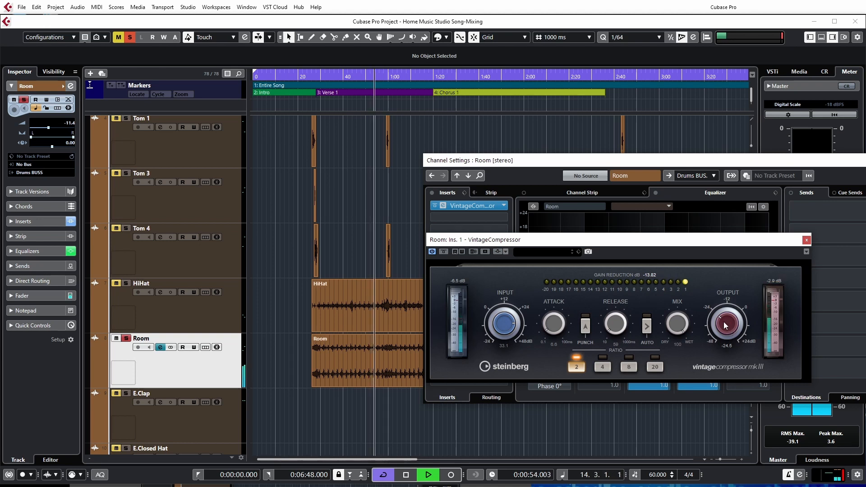
# Set Room's compressor ratio to 4, input to 19.1 and output to -13.0 during playback
pyautogui.click(604, 365)
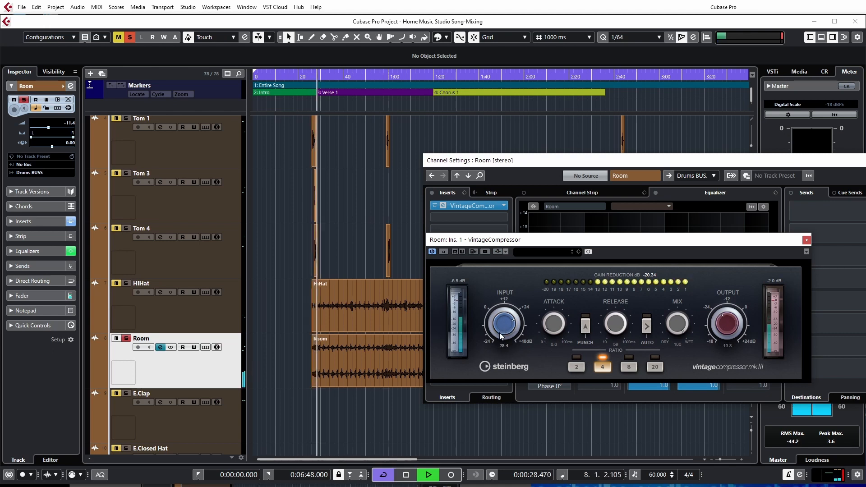
pyautogui.scroll(-13, 503, 324)
pyautogui.scroll(-2, 503, 323)
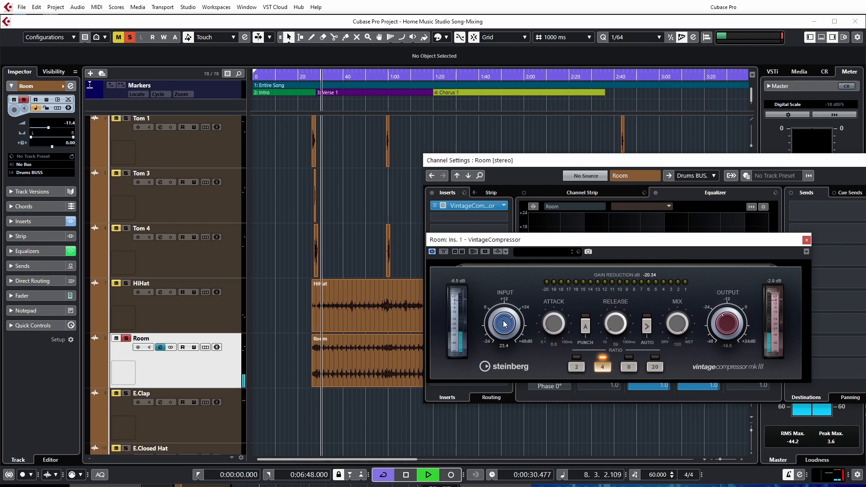
pyautogui.scroll(-4, 504, 324)
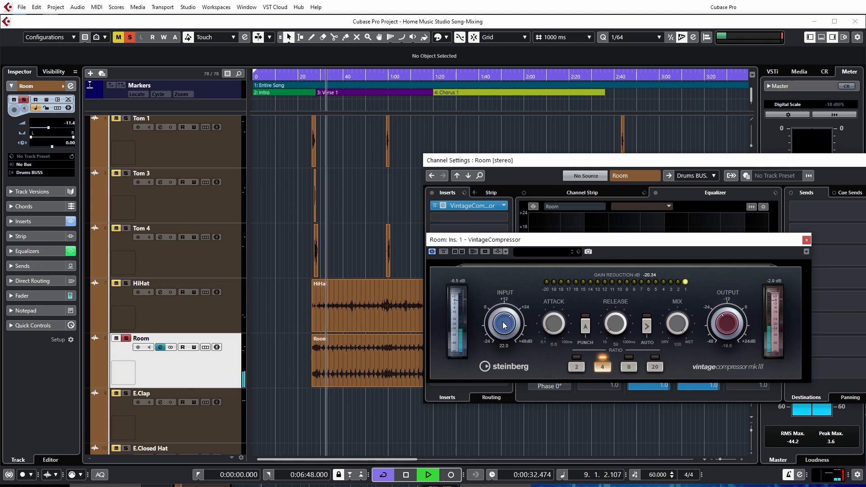
pyautogui.scroll(-1, 504, 326)
pyautogui.scroll(10, 726, 324)
pyautogui.scroll(-1, 726, 326)
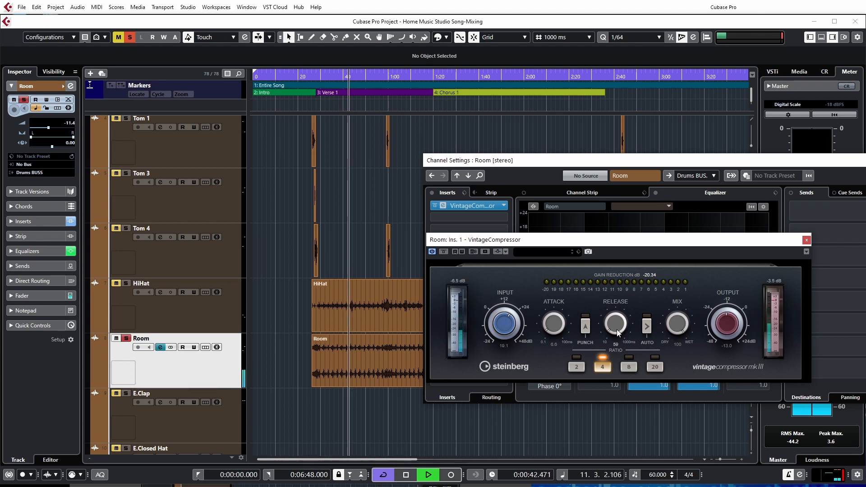
# Set Room's compressor attack to 8.1, release to 20 and output to -15.8
pyautogui.moveTo(548, 326)
pyautogui.mouseDown()
pyautogui.moveTo(548, 316)
pyautogui.moveTo(552, 345)
pyautogui.moveTo(548, 325)
pyautogui.mouseUp()
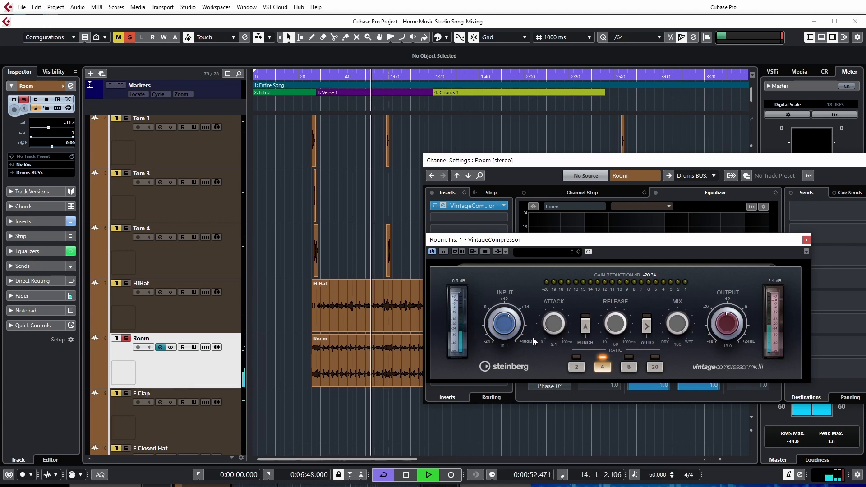
pyautogui.moveTo(615, 330); pyautogui.dragTo(621, 288)
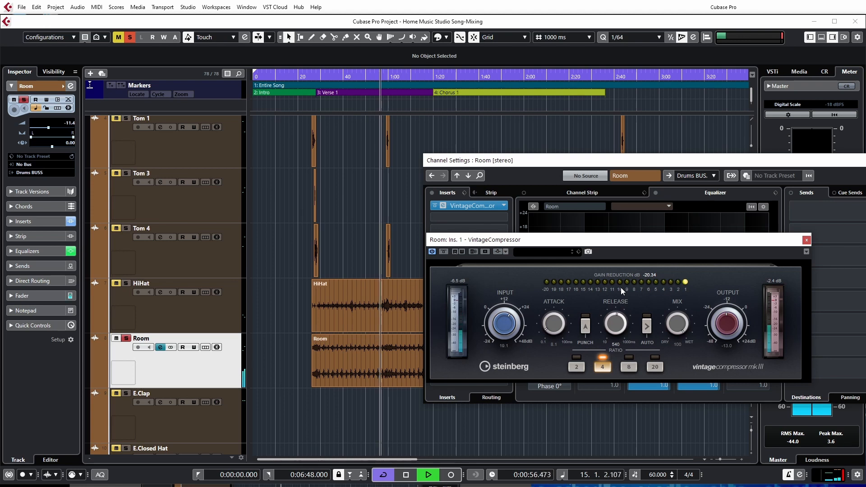
pyautogui.moveTo(613, 338)
pyautogui.mouseDown()
pyautogui.moveTo(611, 320)
pyautogui.moveTo(613, 332)
pyautogui.mouseUp()
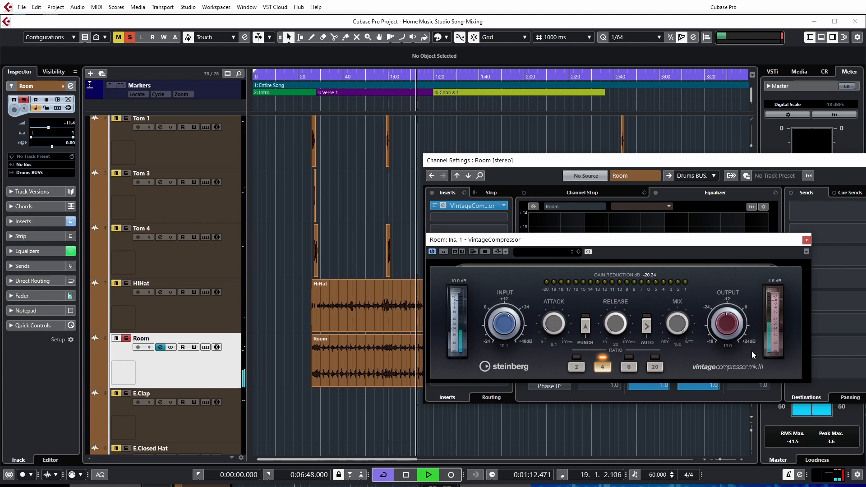
pyautogui.moveTo(724, 321); pyautogui.dragTo(724, 327)
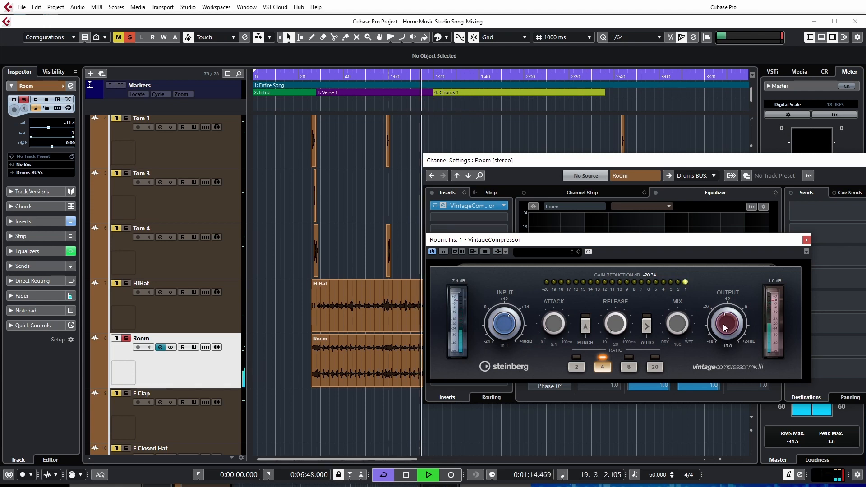
# Compare Room's compressed and bypassed sound, match the level by setting the output to -13.3, and leave the compressor active
pyautogui.click(441, 253)
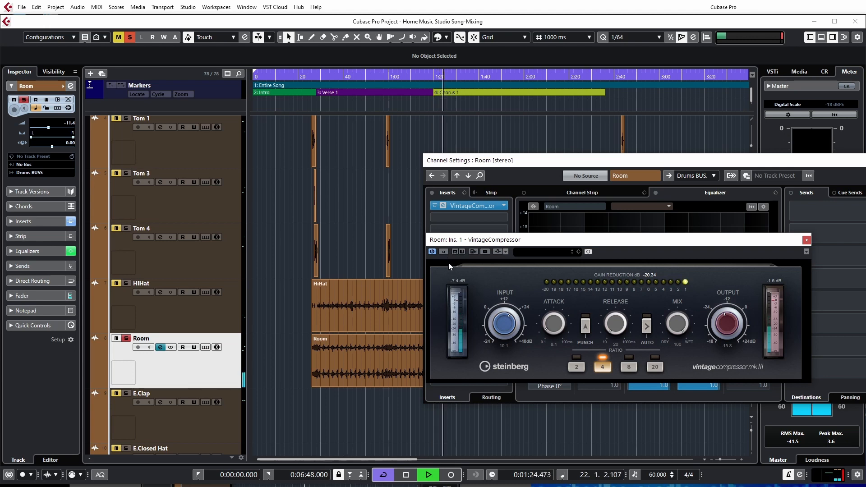
pyautogui.click(444, 252)
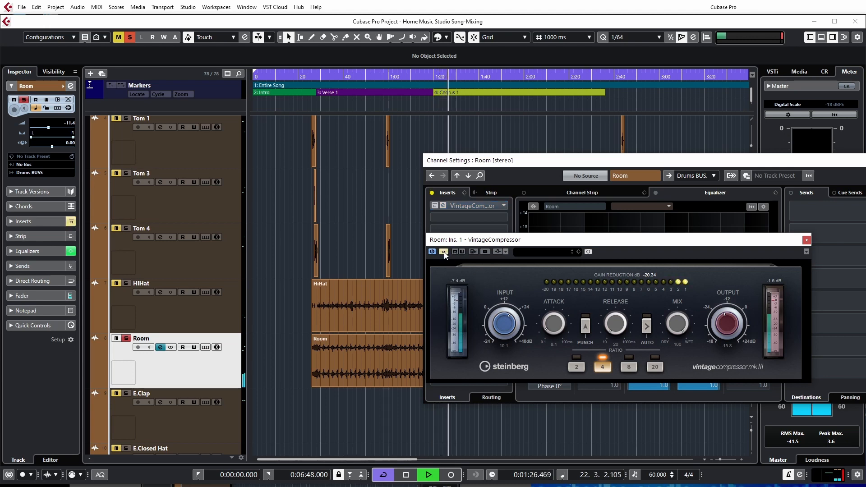
pyautogui.click(443, 251)
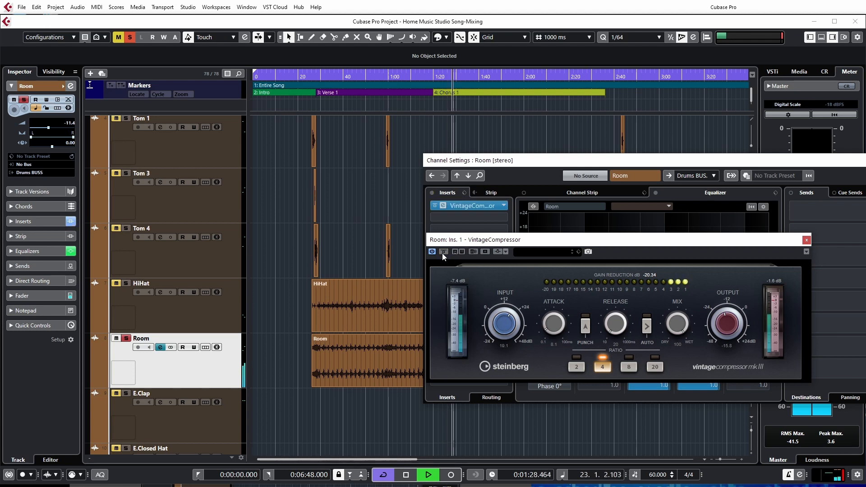
pyautogui.scroll(1, 726, 328)
pyautogui.scroll(6, 727, 327)
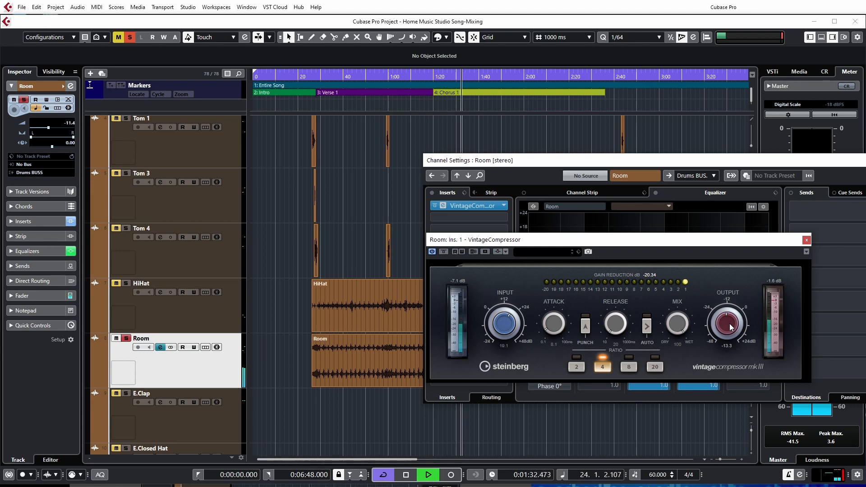
pyautogui.click(444, 252)
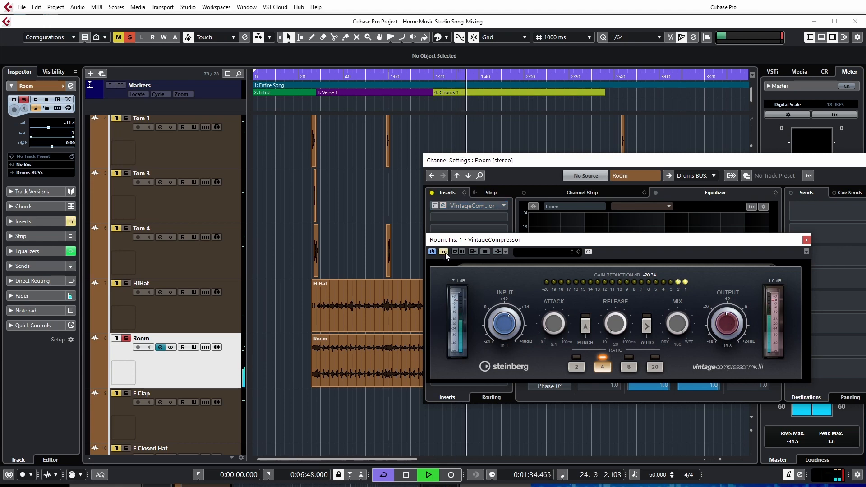
pyautogui.click(444, 252)
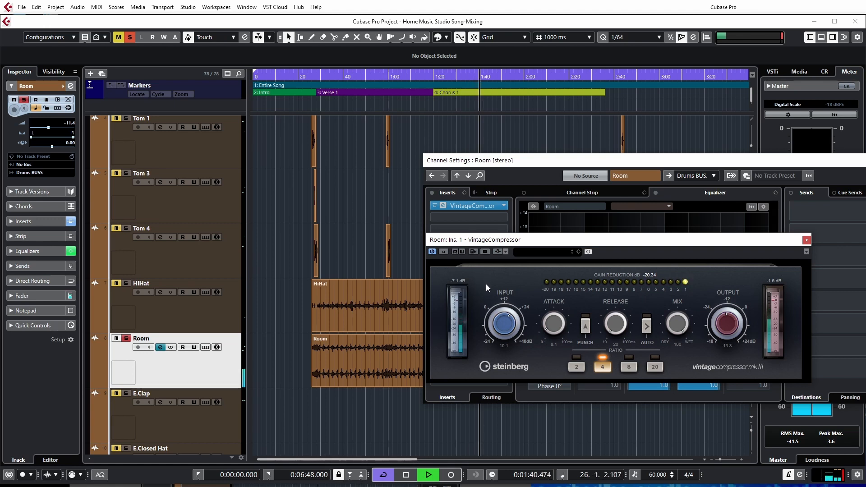
# Close Room's VintageCompressor and channel settings, stop playback and take Room out of solo
pyautogui.click(806, 240)
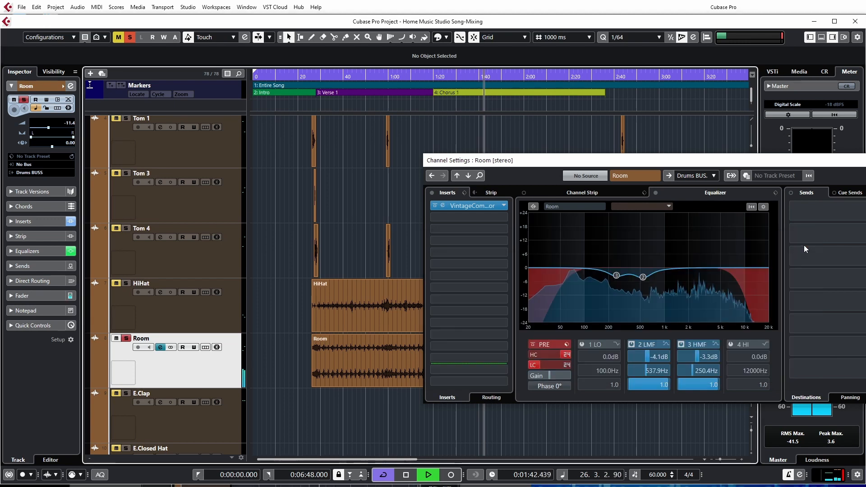
pyautogui.press('space')
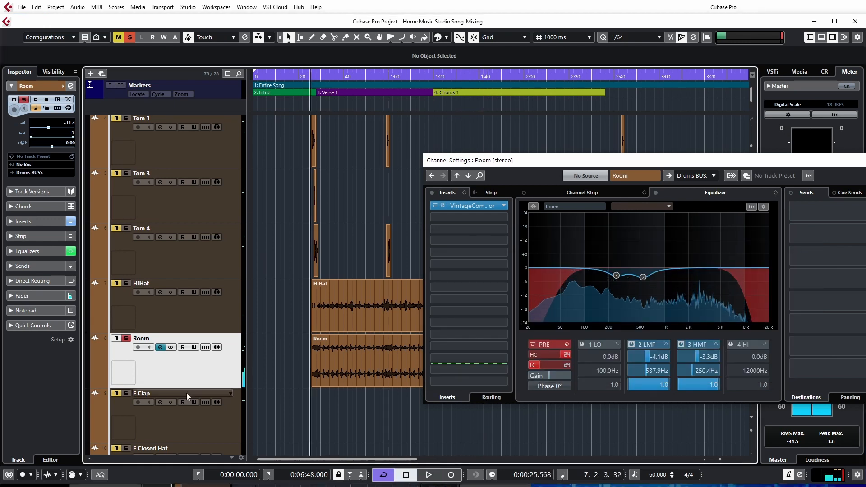
pyautogui.click(865, 160)
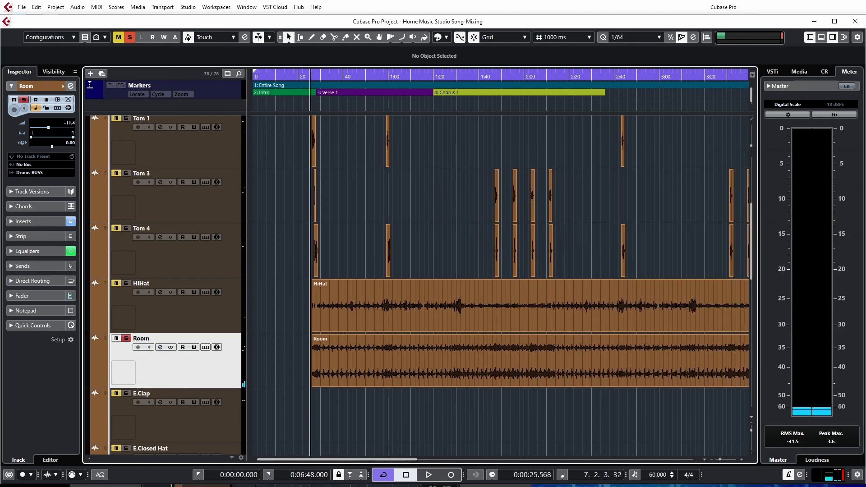
pyautogui.click(126, 339)
# Solo the whole Drums folder and place the playhead at about 1:32 in Chorus 1
pyautogui.scroll(5, 266, 350)
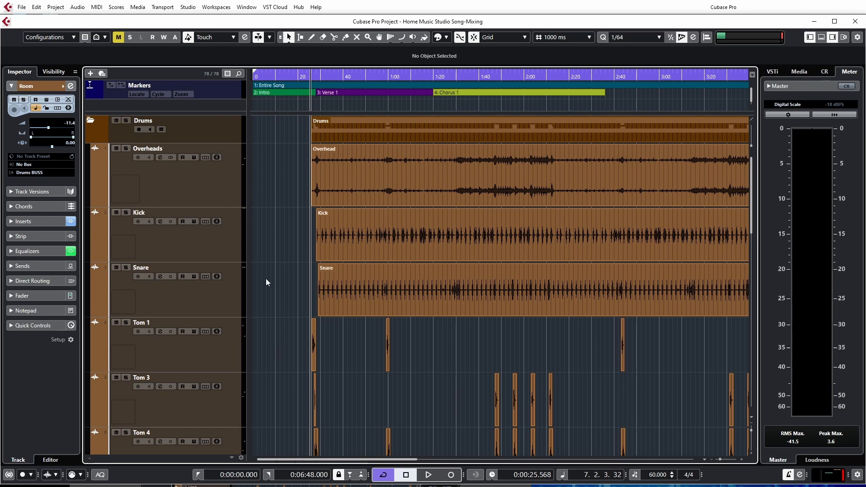
pyautogui.click(127, 120)
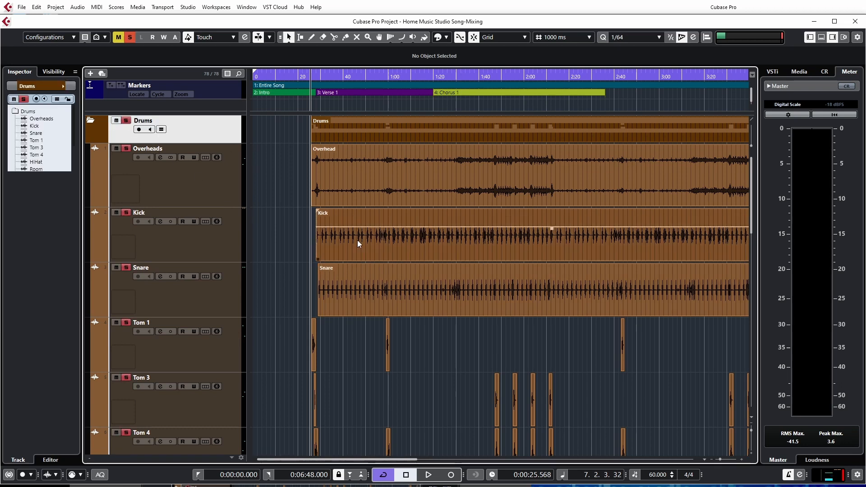
pyautogui.click(460, 105)
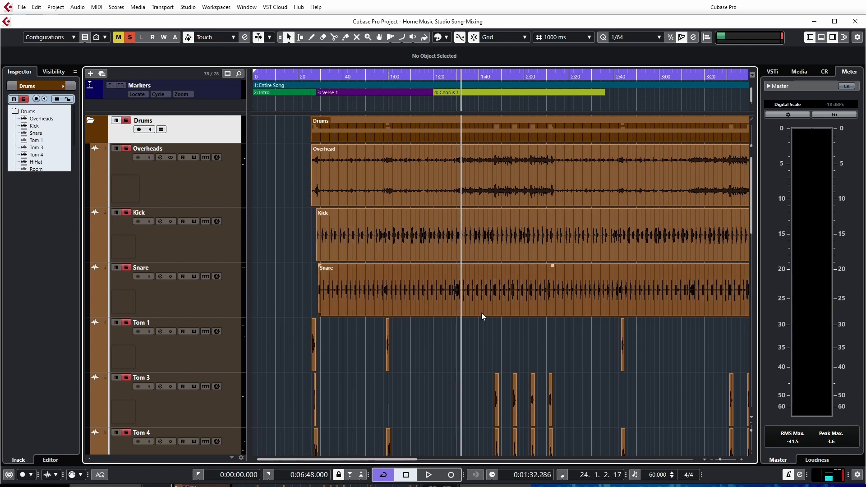
# Show the MixConsole and select all drum channels from Overheads through E.Snare
pyautogui.press('F3')
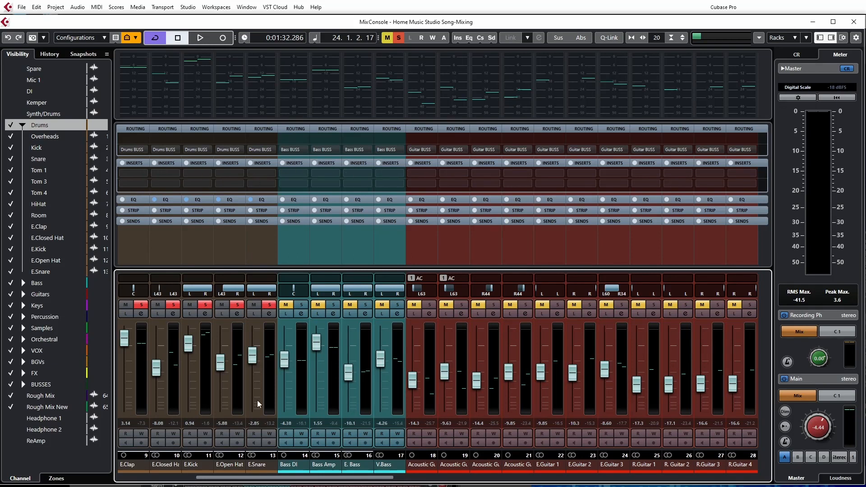
pyautogui.moveTo(359, 479); pyautogui.dragTo(244, 482)
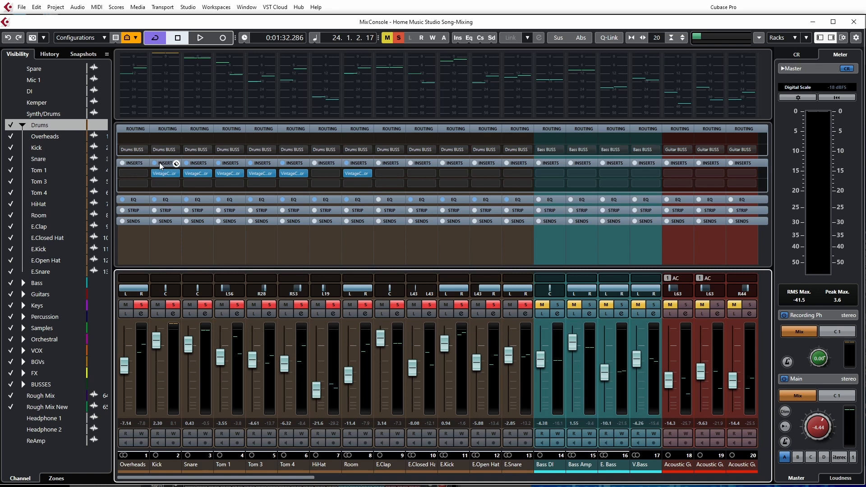
pyautogui.click(133, 464)
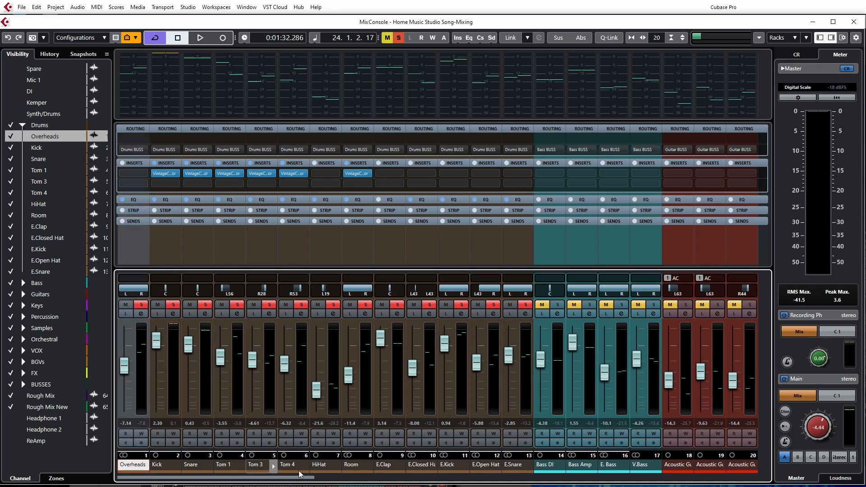
pyautogui.keyDown('shift'); pyautogui.click(504, 469); pyautogui.keyUp('shift')
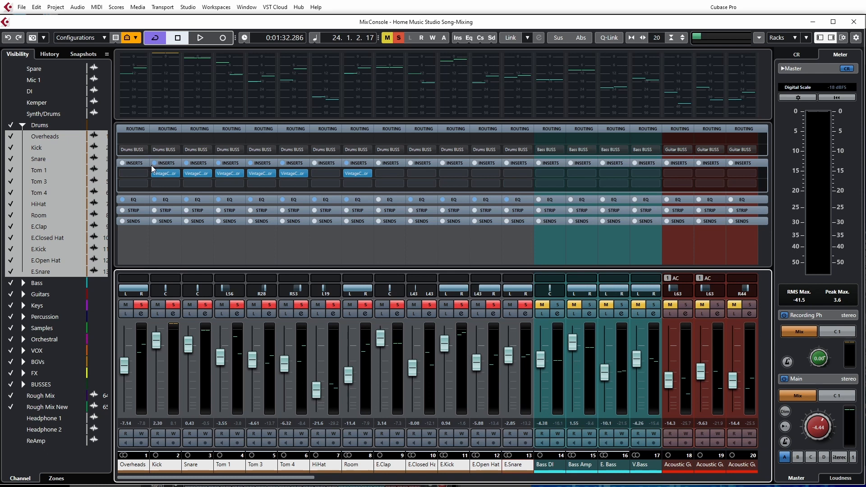
pyautogui.hotkey('alt', 'Tab')
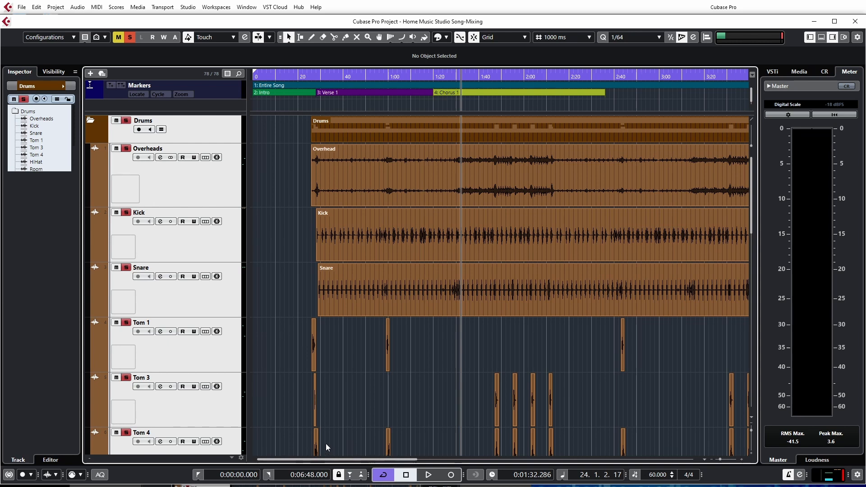
pyautogui.hotkey('alt', 'Tab')
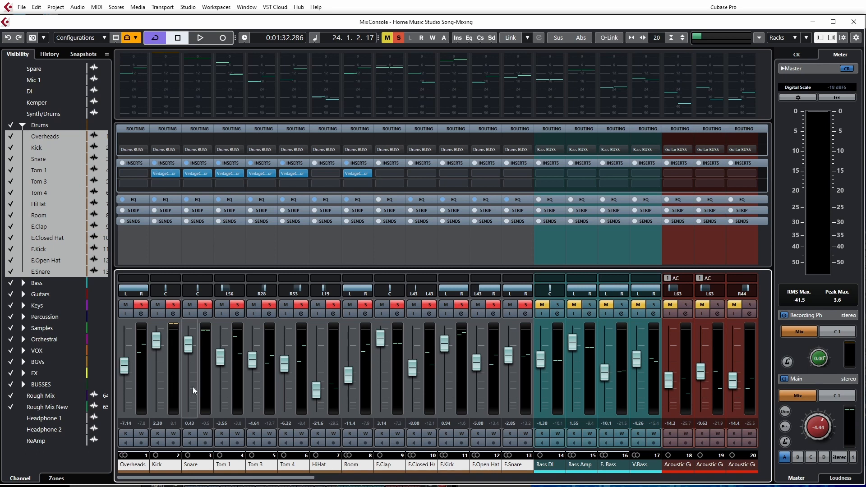
# Play the soloed drums and compare the sound with all selected channels' inserts bypassed and active, leaving them active
pyautogui.click(155, 163)
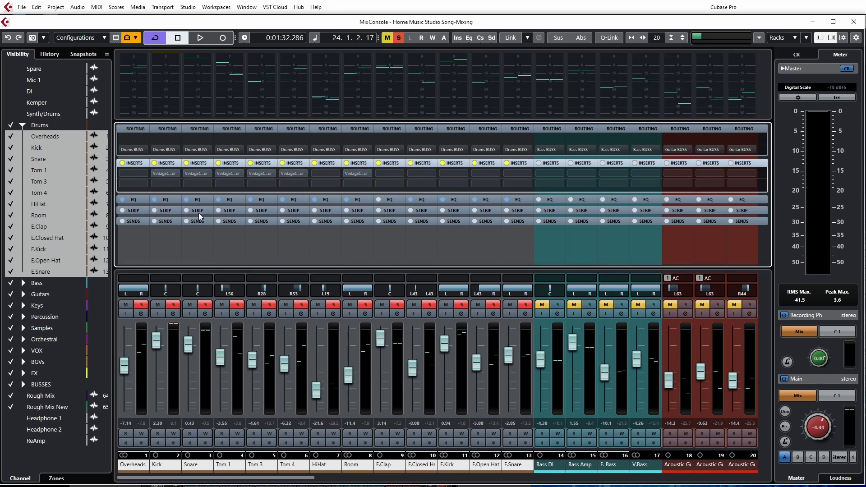
pyautogui.press('space')
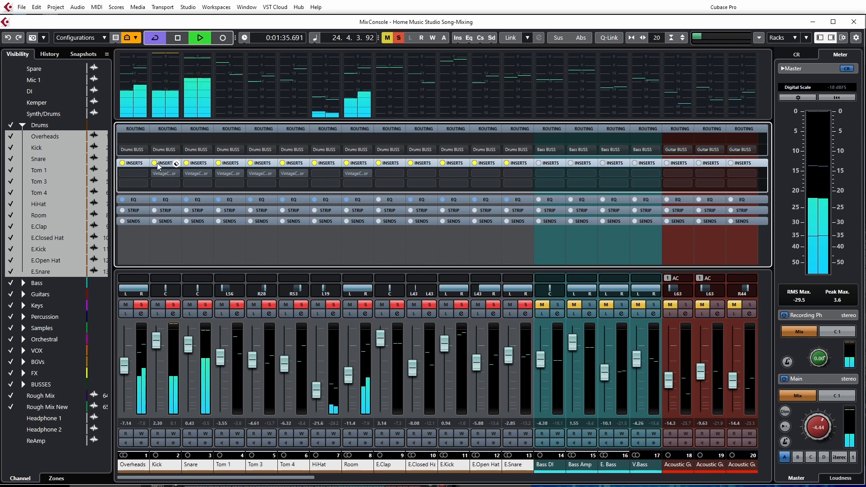
pyautogui.hotkey('alt', 'shift')
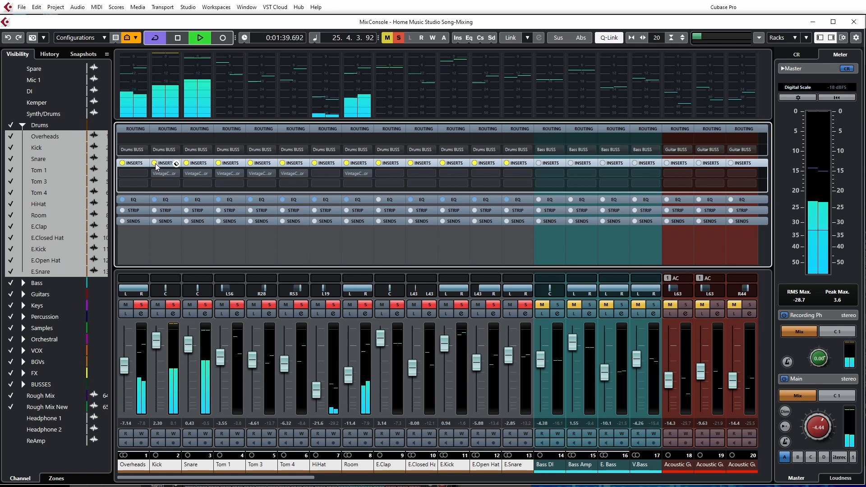
pyautogui.click(155, 164)
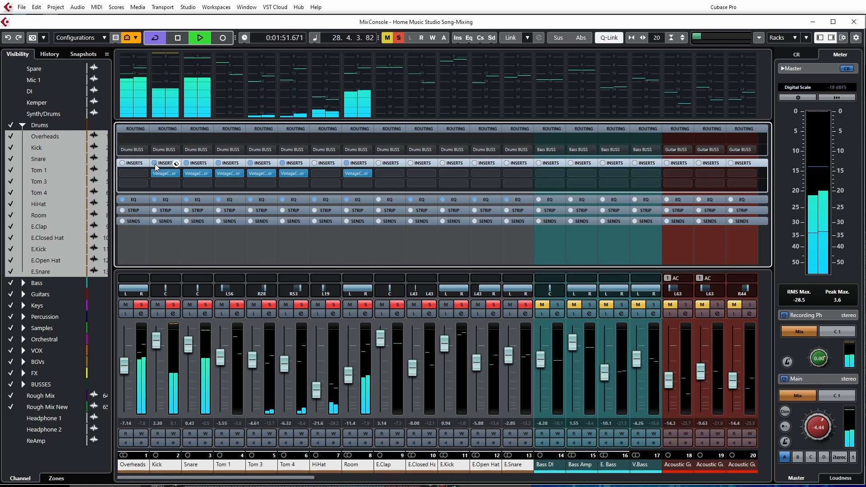
pyautogui.keyDown('alt'); pyautogui.keyDown('shift'); pyautogui.click(155, 163); pyautogui.keyUp('shift'); pyautogui.keyUp('alt')
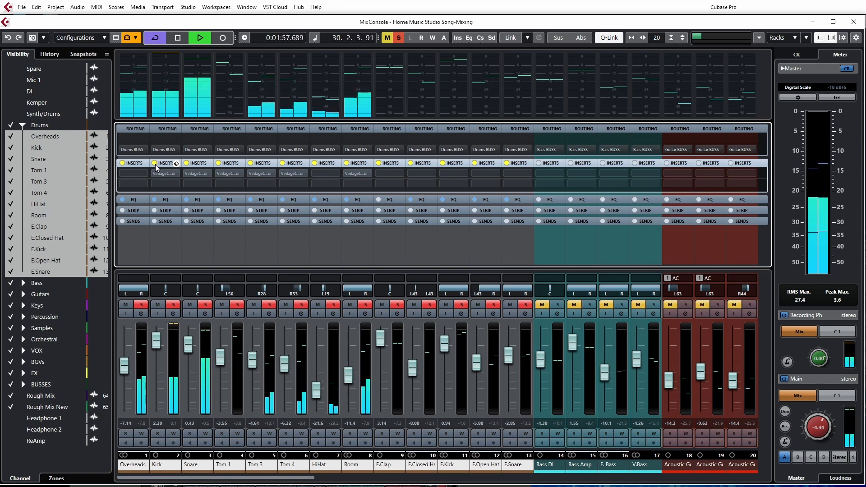
pyautogui.keyDown('alt'); pyautogui.keyDown('shift'); pyautogui.click(155, 164); pyautogui.keyUp('shift'); pyautogui.keyUp('alt')
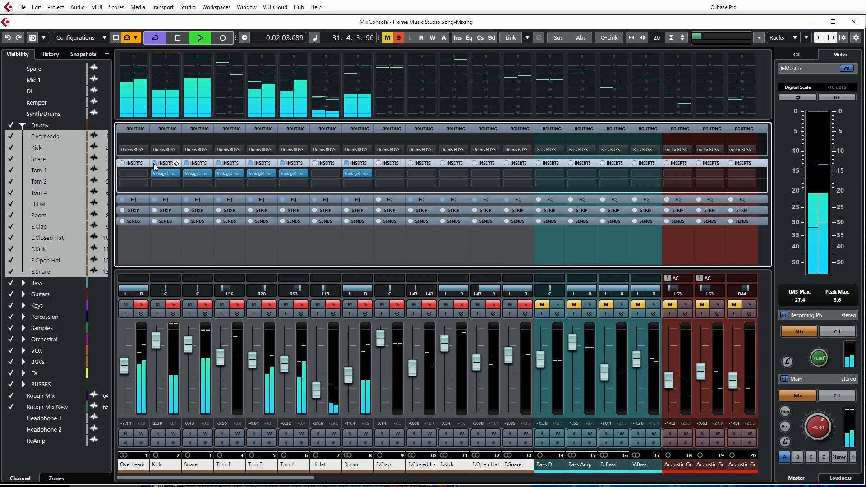
# Compare the drums with only Snare's and Room's inserts bypassed and active, leaving both active
pyautogui.click(186, 164)
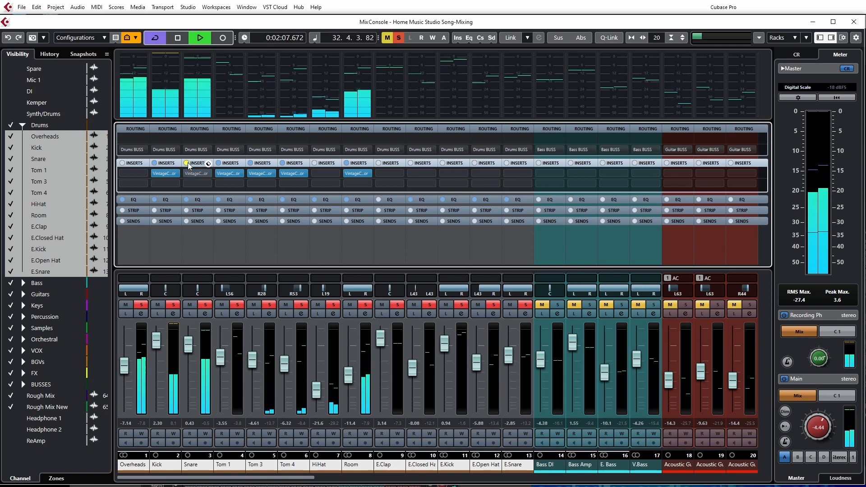
pyautogui.click(186, 163)
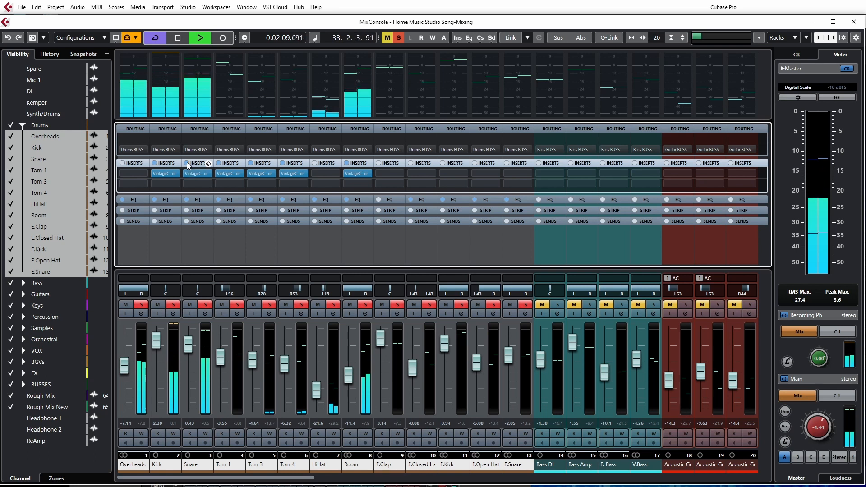
pyautogui.click(346, 163)
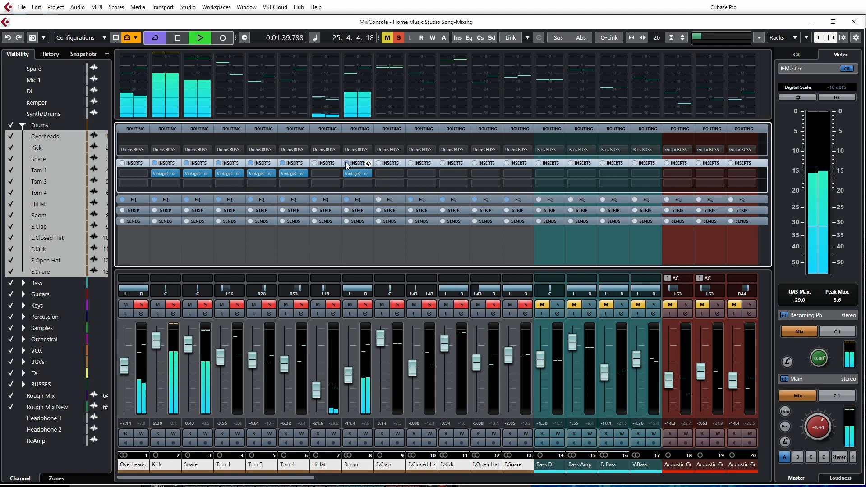
# Open Room's VintageCompressor, set the attack to 32.1 and the mix to 81, and close the plug-in
pyautogui.click(365, 314)
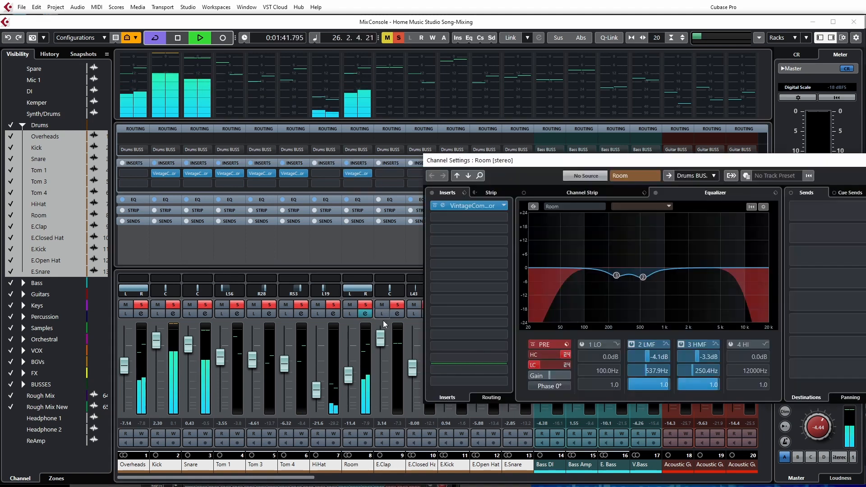
pyautogui.click(464, 206)
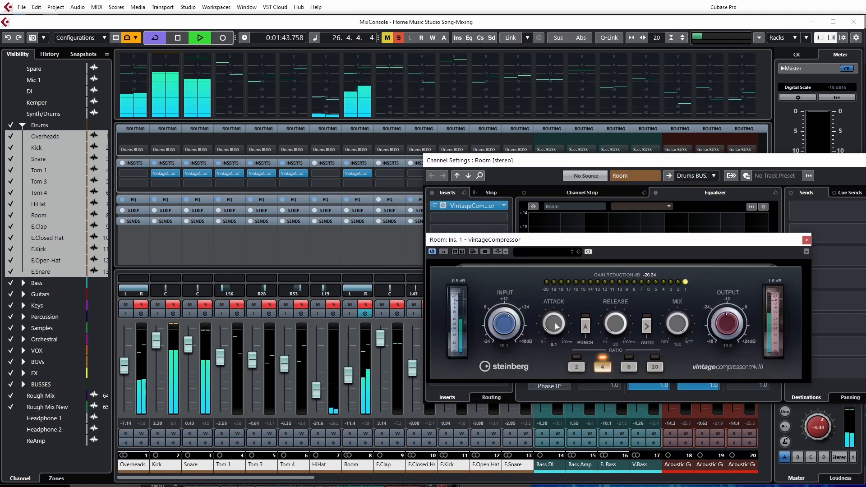
pyautogui.moveTo(552, 328); pyautogui.dragTo(549, 320)
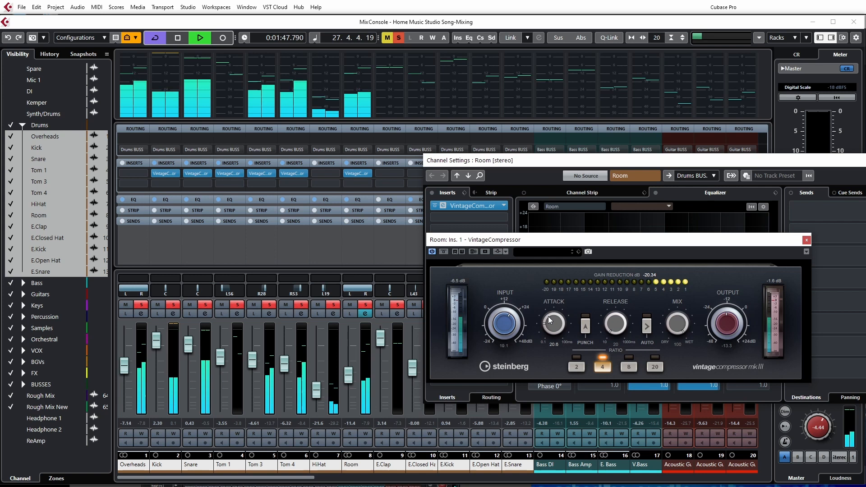
pyautogui.moveTo(549, 320); pyautogui.dragTo(550, 307)
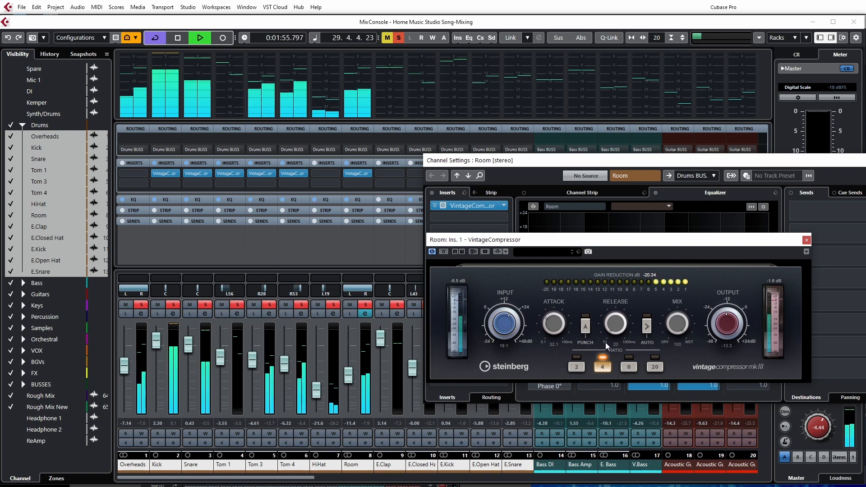
pyautogui.moveTo(678, 327); pyautogui.dragTo(680, 340)
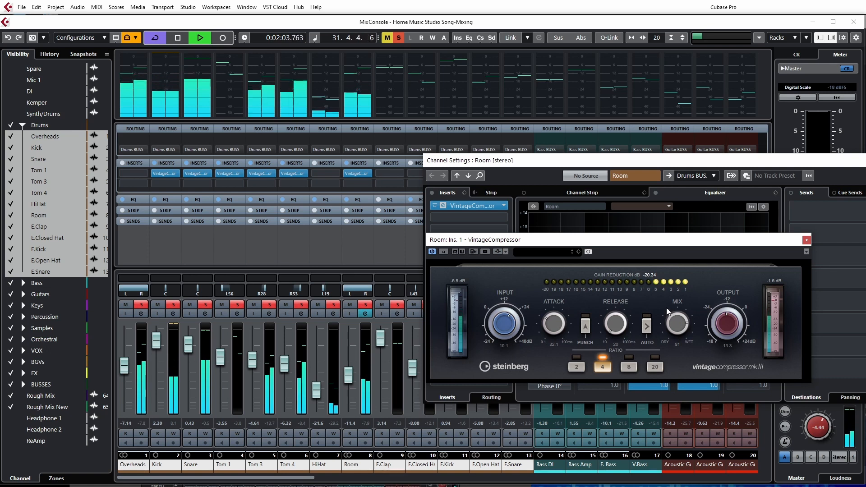
pyautogui.click(806, 239)
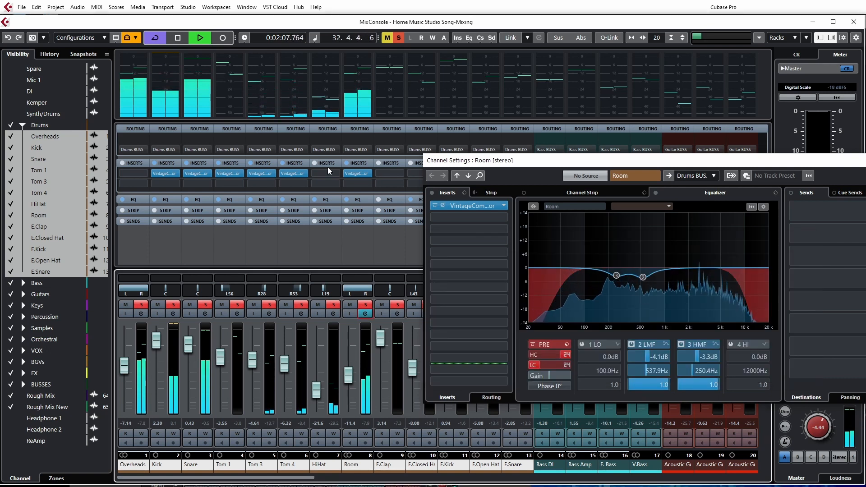
pyautogui.click(186, 162)
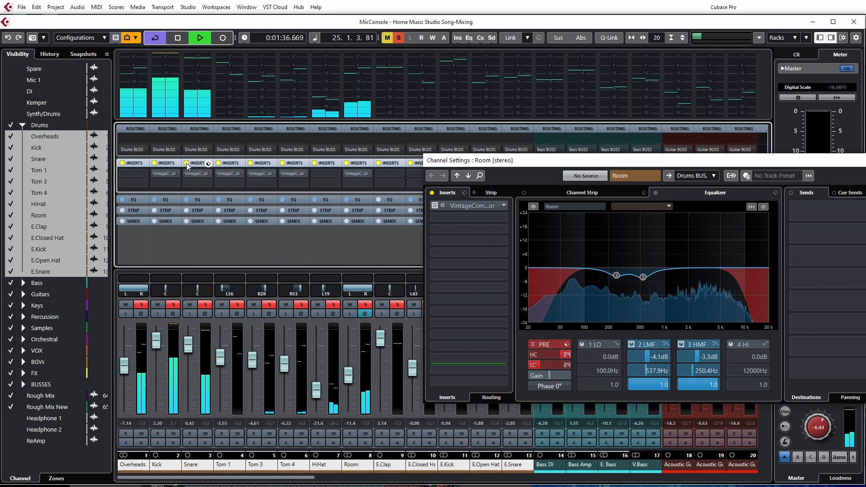
pyautogui.keyDown('alt'); pyautogui.keyDown('shift'); pyautogui.click(186, 164); pyautogui.keyUp('shift'); pyautogui.keyUp('alt')
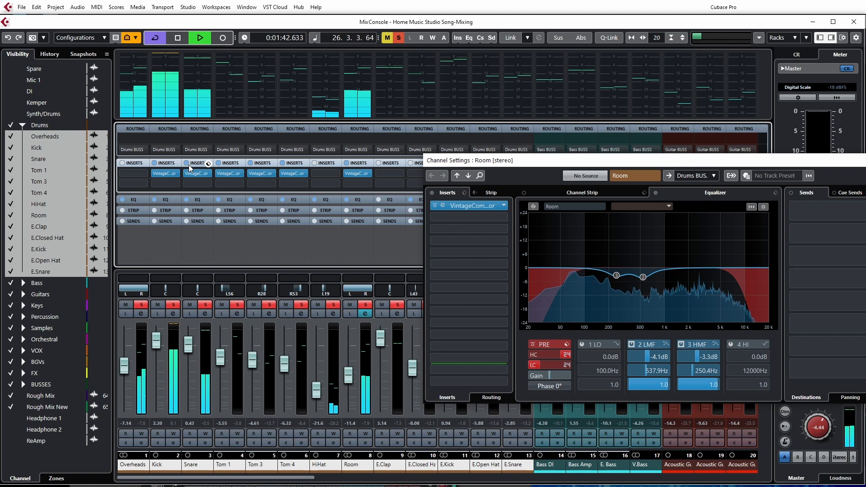
pyautogui.click(865, 161)
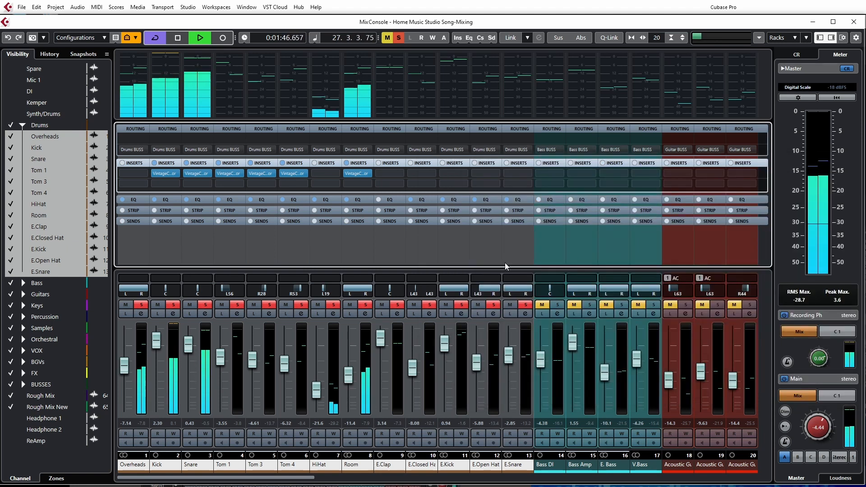
pyautogui.press('space')
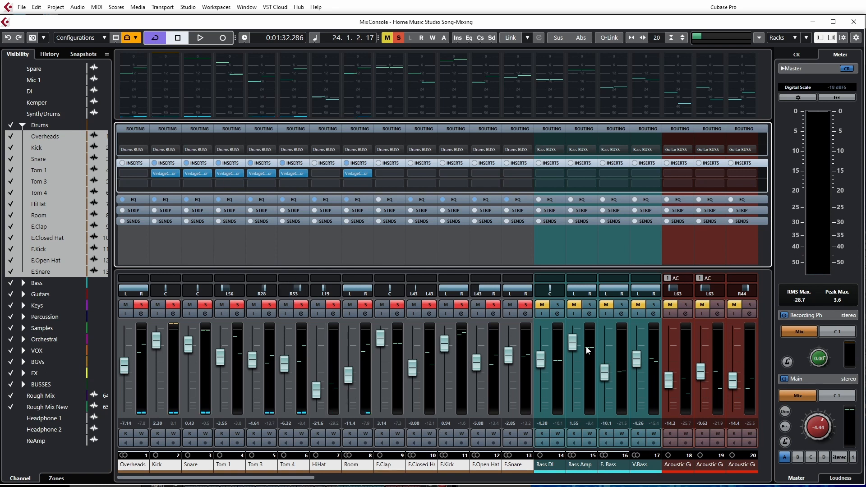
# Return to the project window and place the playhead at about 4:28, at the start of the long E.Clap clip
pyautogui.press('F3')
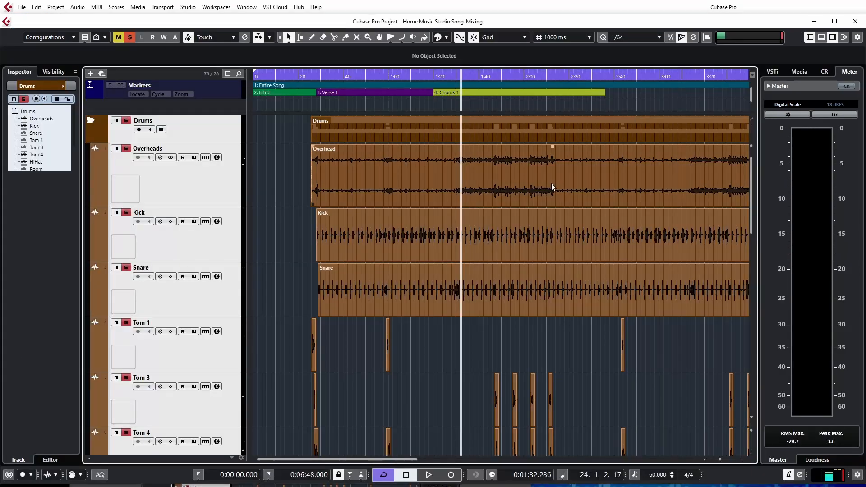
pyautogui.scroll(-2, 343, 318)
pyautogui.scroll(-6, 346, 315)
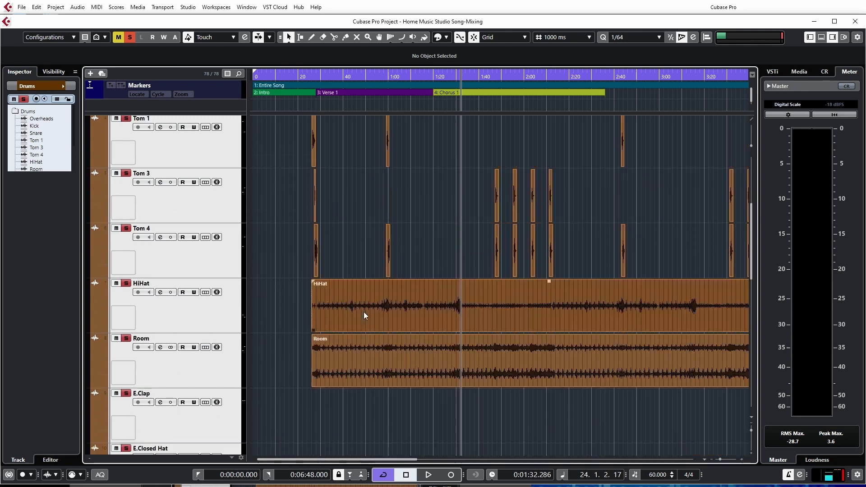
pyautogui.scroll(-3, 374, 322)
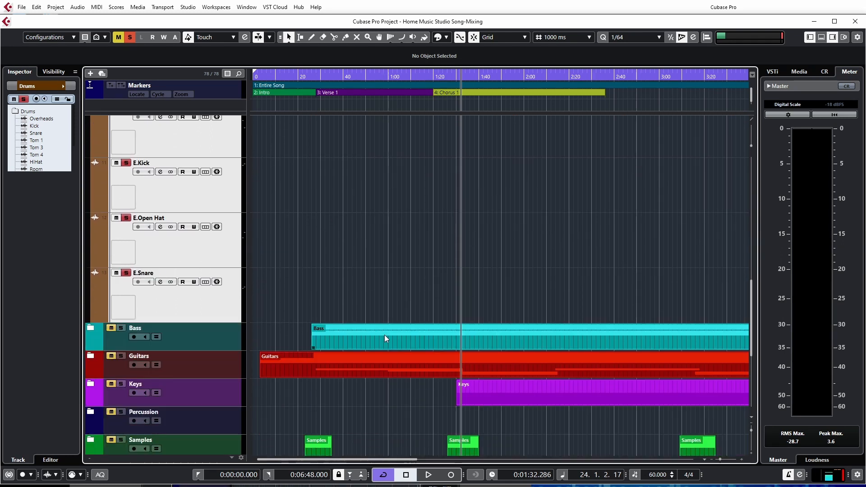
pyautogui.scroll(3, 384, 335)
pyautogui.hscroll(1, 505, 307)
pyautogui.hscroll(8, 505, 308)
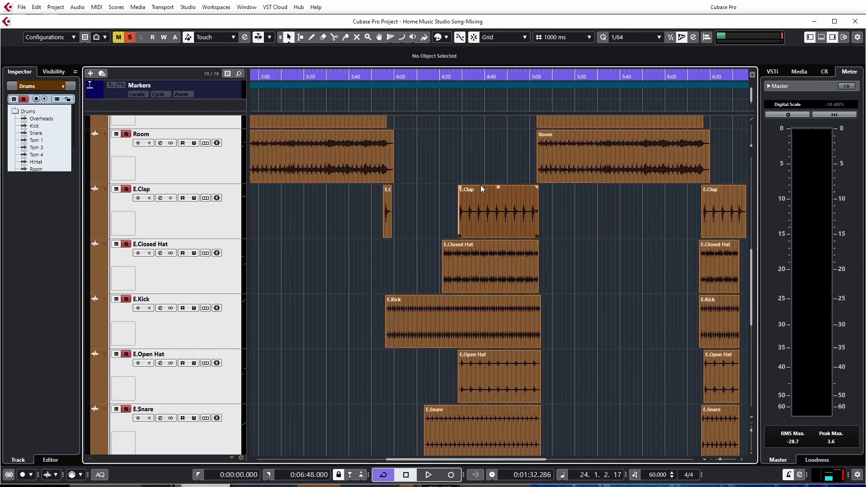
pyautogui.click(456, 104)
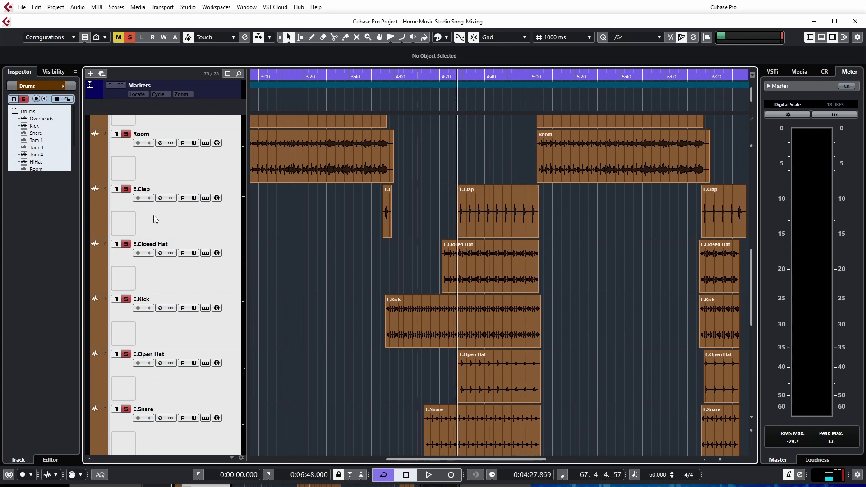
# Listen to the electronic drums from E.Clap through E.Snare and stop playback
pyautogui.press('space')
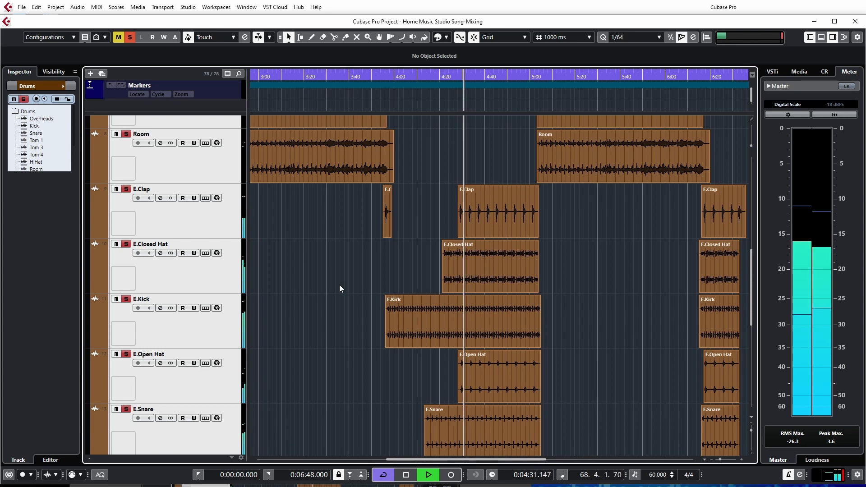
pyautogui.scroll(-2, 339, 287)
pyautogui.scroll(2, 339, 285)
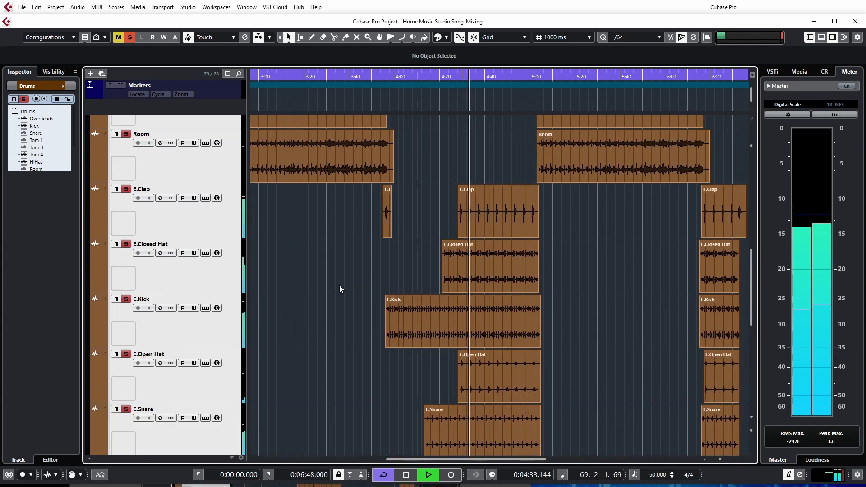
pyautogui.scroll(-2, 339, 285)
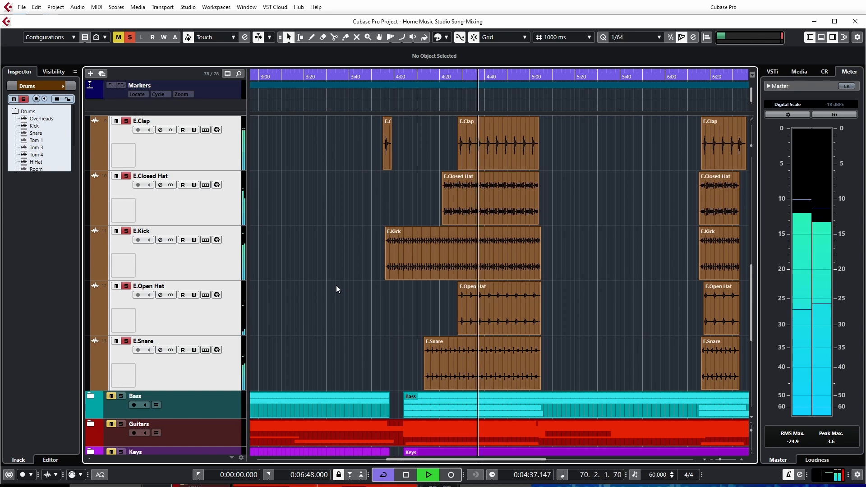
pyautogui.press('space')
pyautogui.scroll(2, 334, 292)
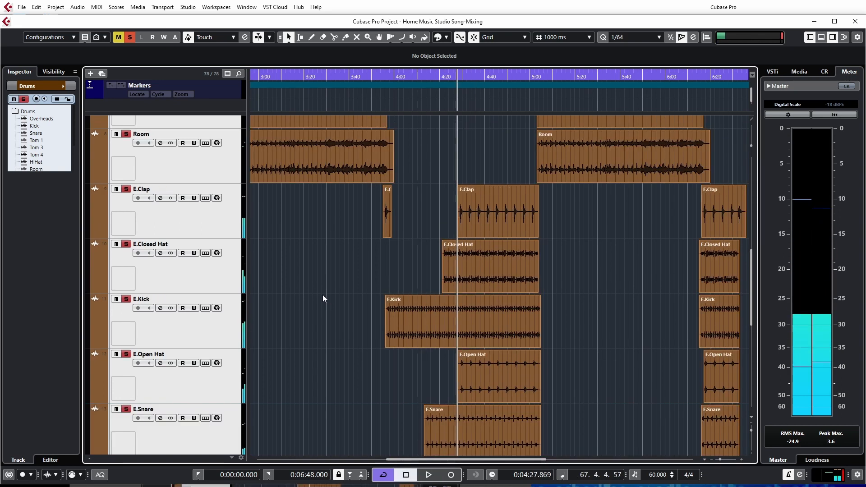
# Select only E.Clap, check its channel settings and close them
pyautogui.click(183, 225)
pyautogui.click(160, 198)
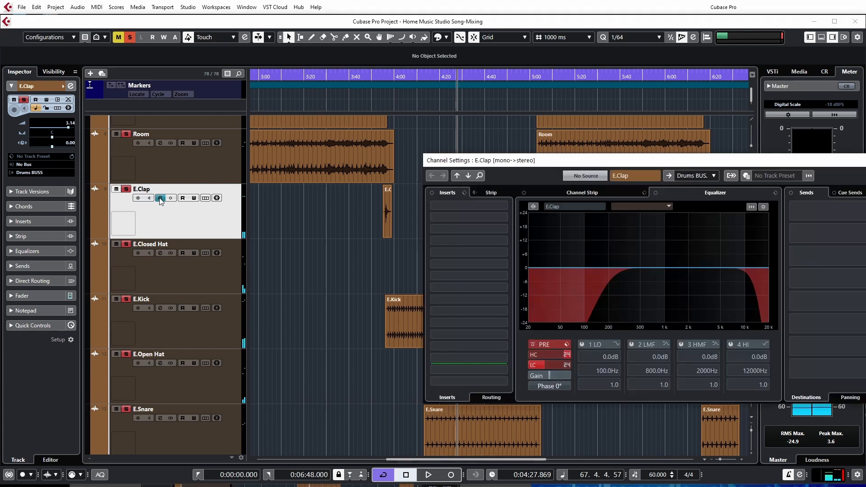
pyautogui.click(865, 160)
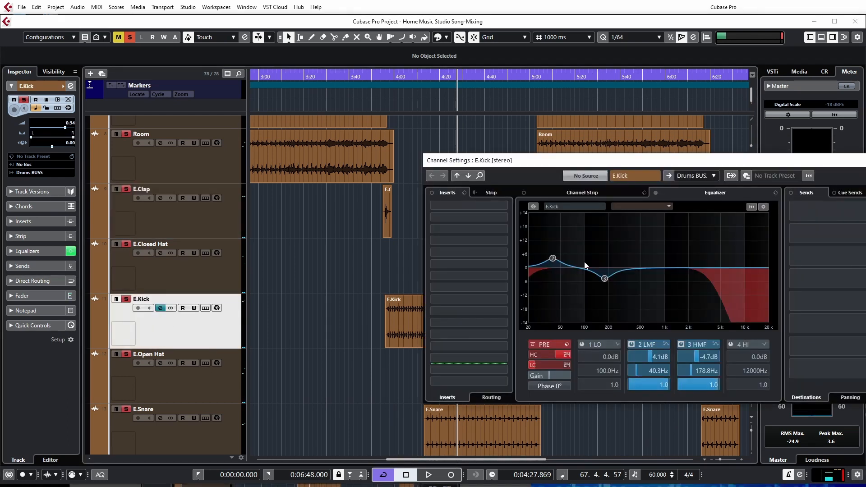
# Load the Tube Compressor into E.Kick's first insert slot and briefly play the electronic drum section through it
pyautogui.click(505, 204)
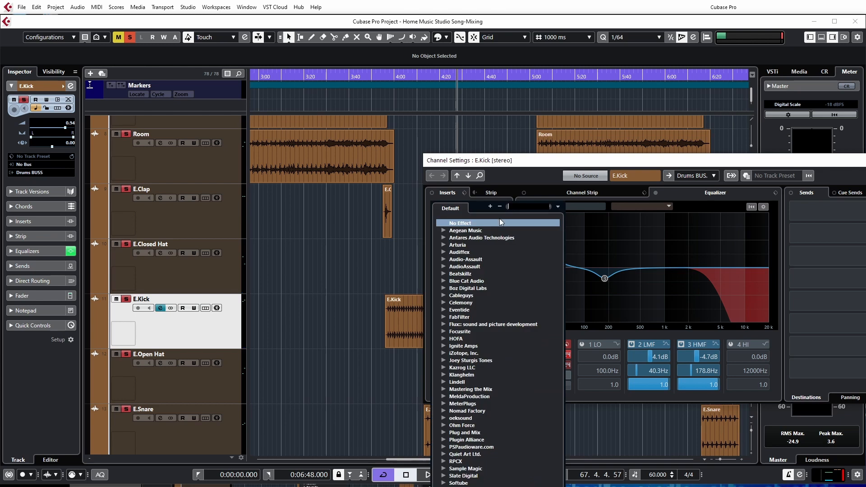
pyautogui.write('tub')
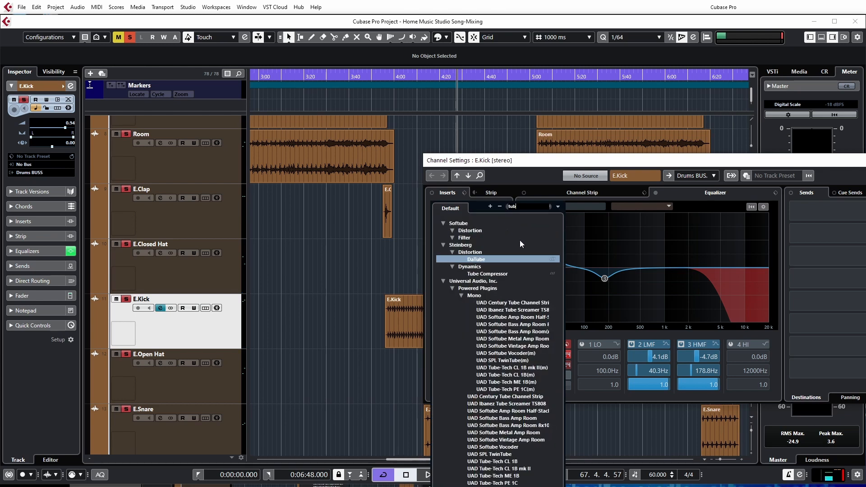
pyautogui.click(486, 274)
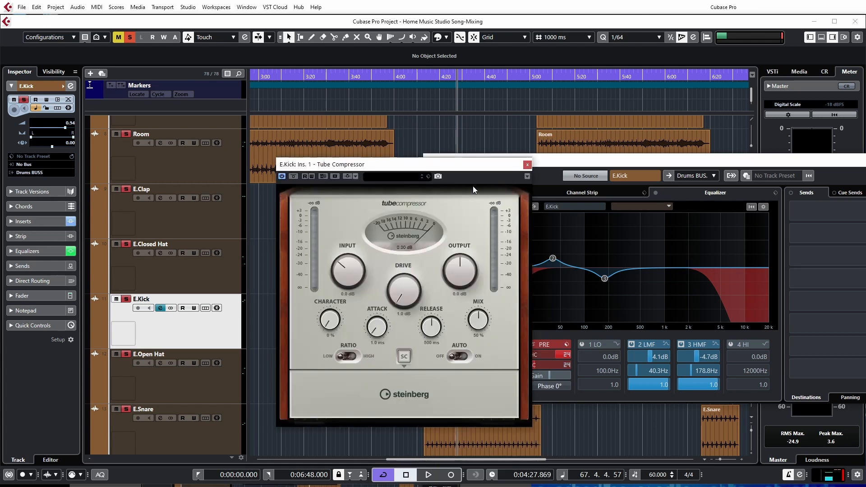
pyautogui.press('space')
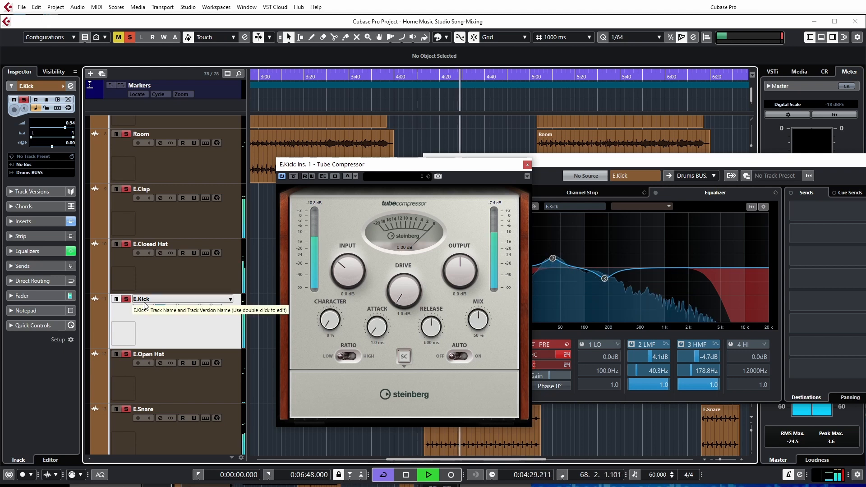
pyautogui.press('space')
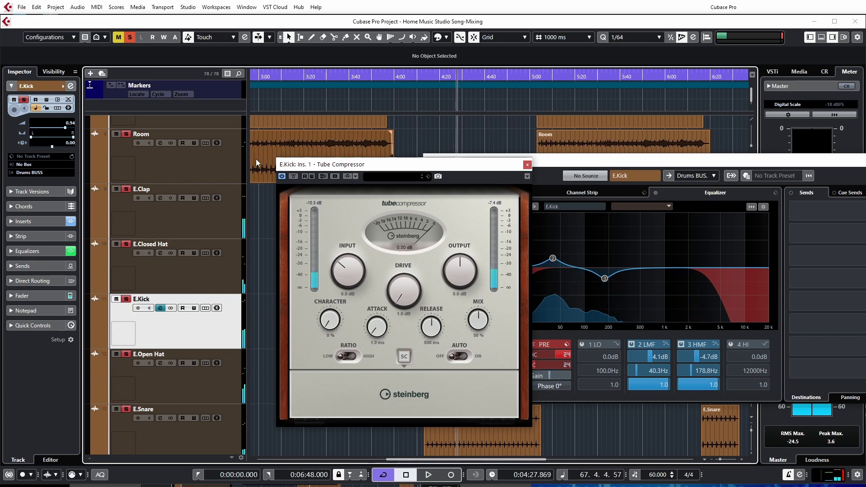
# Solo only E.Kick and, during playback, set its Tube Compressor to 28.5 ms attack, 381 ms release and 100% mix
pyautogui.click(131, 38)
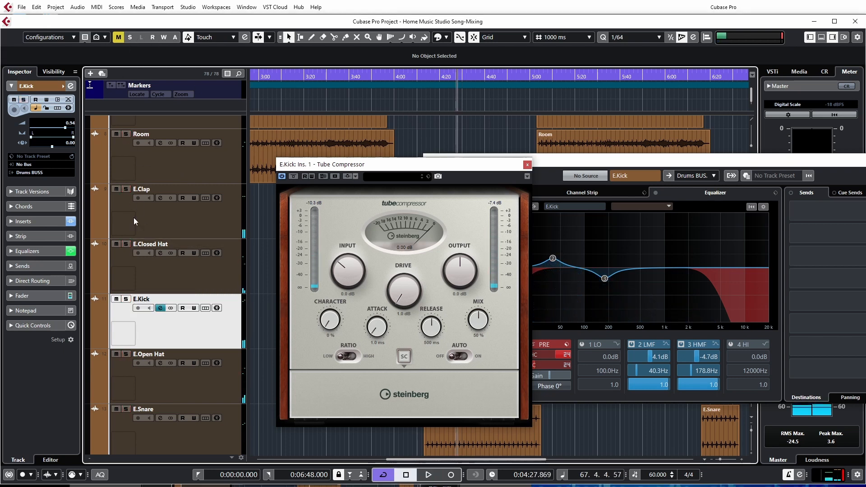
pyautogui.click(127, 299)
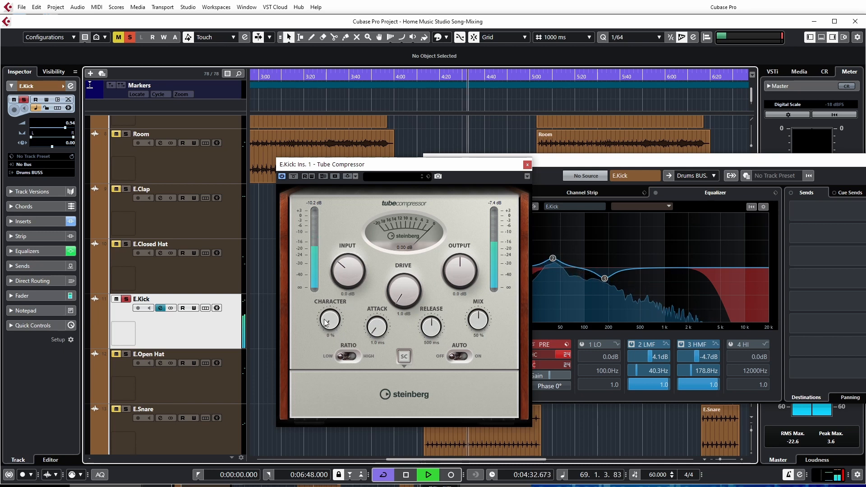
pyautogui.moveTo(368, 336); pyautogui.dragTo(372, 304)
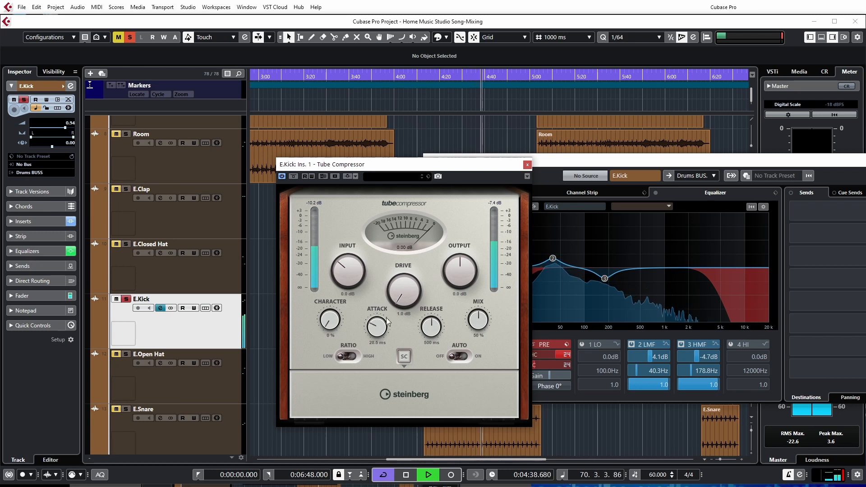
pyautogui.moveTo(431, 326); pyautogui.dragTo(480, 230)
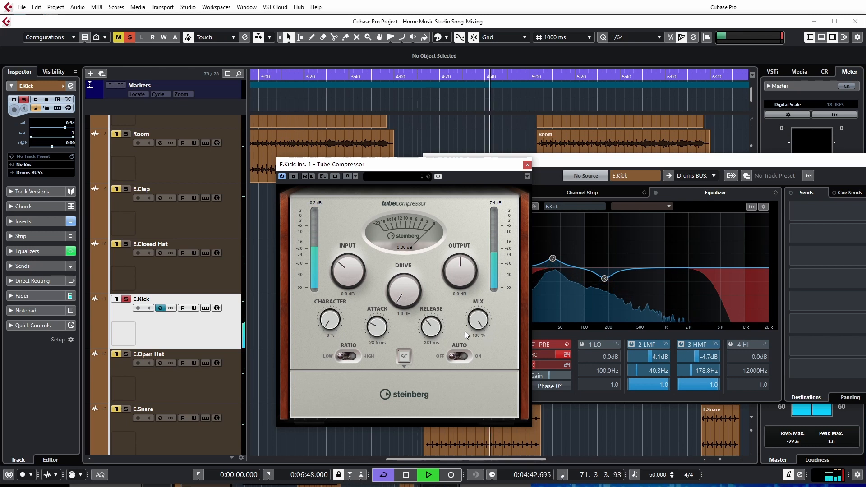
# Set E.Kick's Tube Compressor input to 14.4 dB, drive to 3.7 dB and character to 80% while listening
pyautogui.scroll(3, 340, 269)
pyautogui.moveTo(337, 261); pyautogui.dragTo(339, 256)
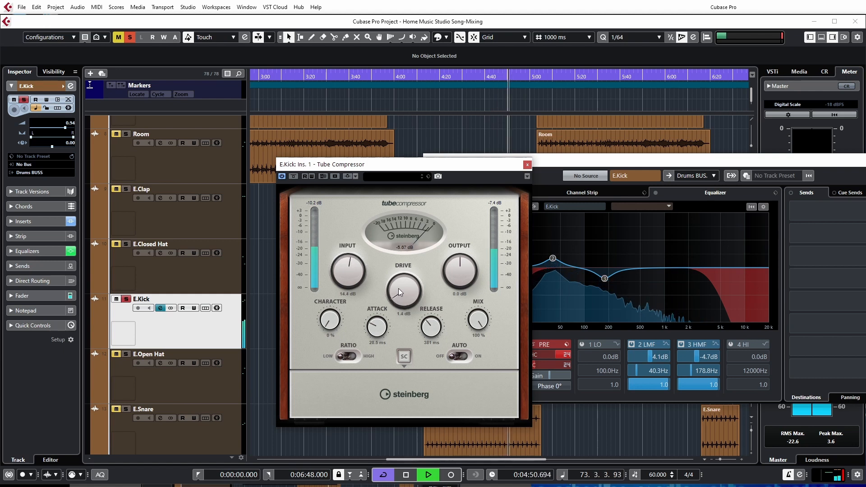
pyautogui.moveTo(399, 288); pyautogui.dragTo(391, 240)
pyautogui.moveTo(333, 327); pyautogui.dragTo(332, 253)
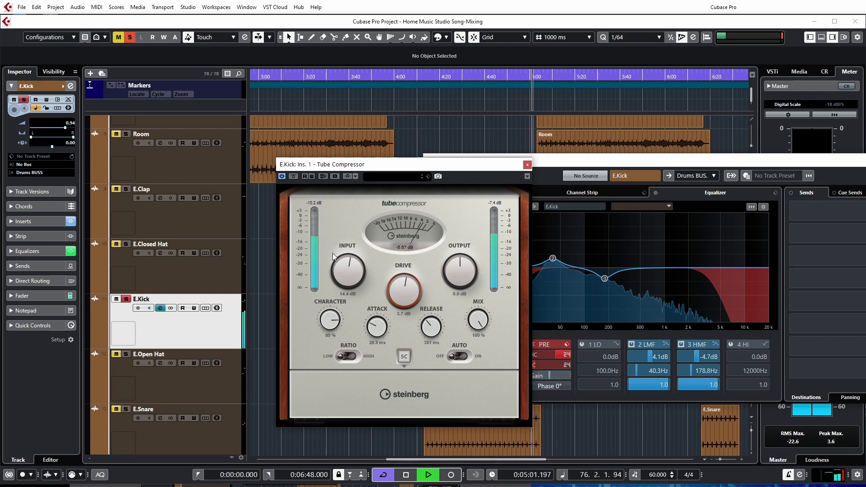
# Try the Auto setting of E.Kick's Tube Compressor while replaying the section from about 4:28, and switch it back off
pyautogui.click(459, 357)
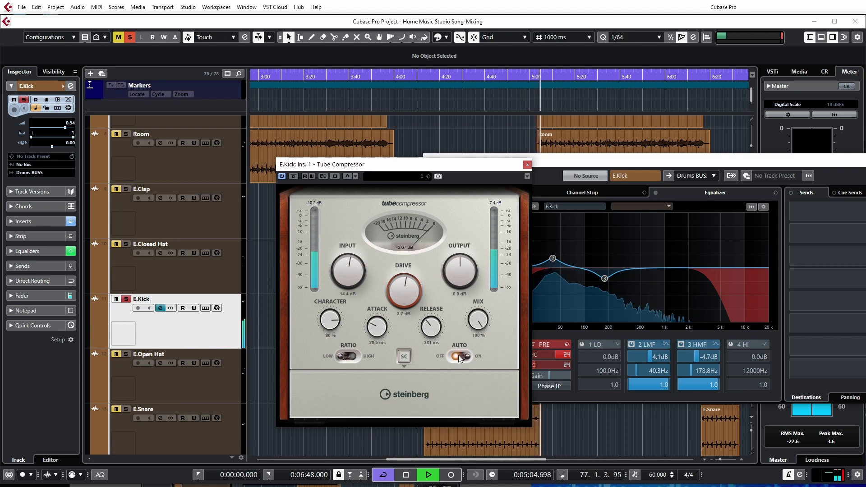
pyautogui.press('space')
pyautogui.press('space')
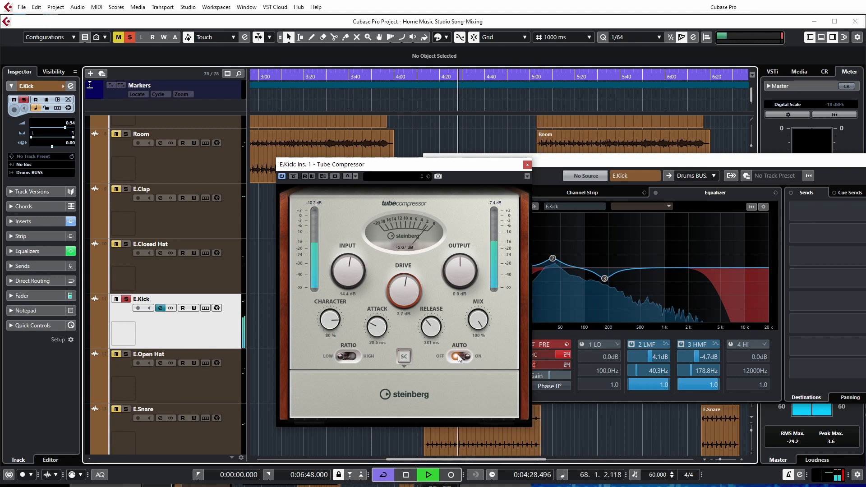
pyautogui.click(457, 356)
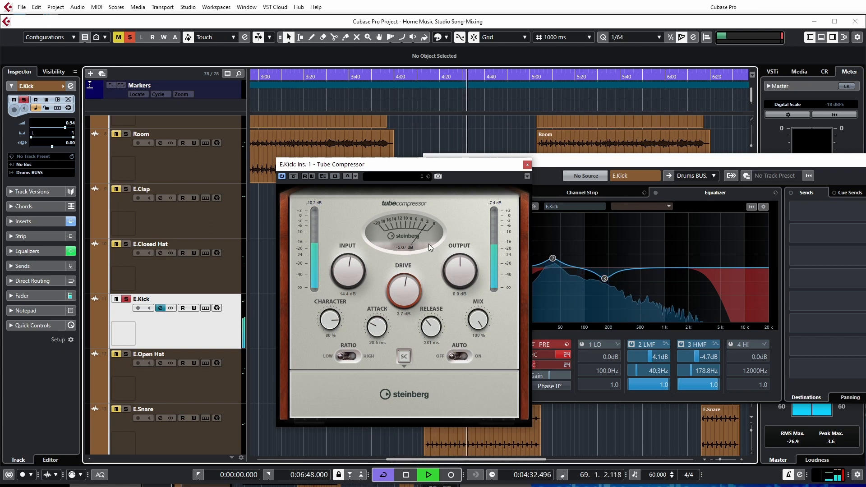
# Readjust E.Kick's Tube Compressor to 15.5 dB input, 3.6 dB drive and about 35% character during playback
pyautogui.moveTo(404, 289); pyautogui.dragTo(402, 234)
pyautogui.moveTo(342, 261)
pyautogui.mouseDown()
pyautogui.moveTo(347, 226)
pyautogui.moveTo(340, 263)
pyautogui.moveTo(351, 282)
pyautogui.moveTo(350, 271)
pyautogui.mouseUp()
pyautogui.moveTo(407, 293); pyautogui.dragTo(412, 351)
pyautogui.moveTo(328, 321); pyautogui.dragTo(329, 324)
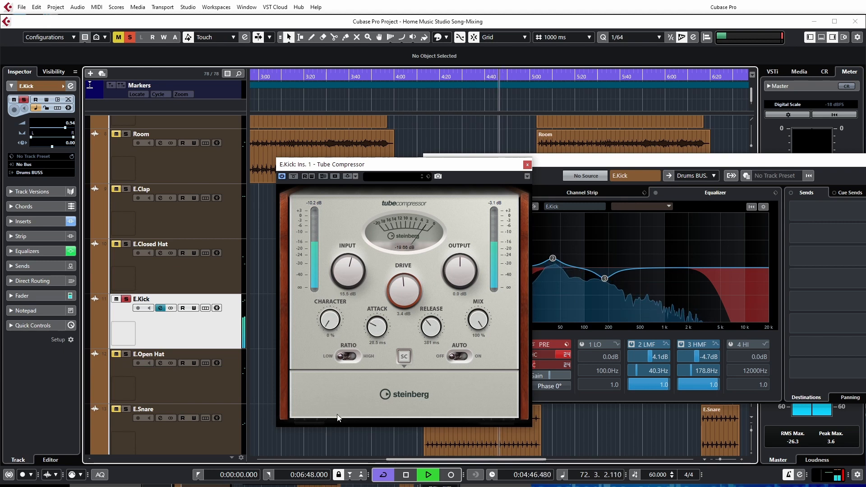
pyautogui.moveTo(326, 327); pyautogui.dragTo(330, 346)
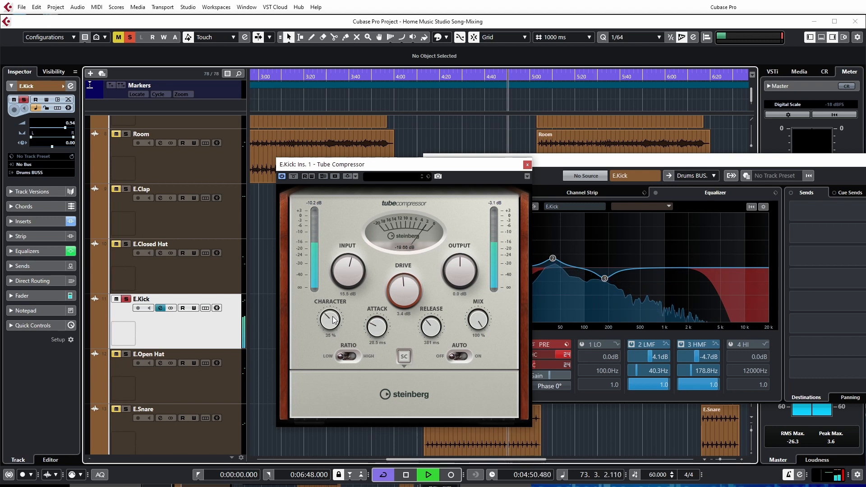
pyautogui.moveTo(399, 288); pyautogui.dragTo(399, 284)
# Compare E.Kick with the Tube Compressor bypassed and active, restarting playback from about 4:28 during the comparison
pyautogui.click(293, 176)
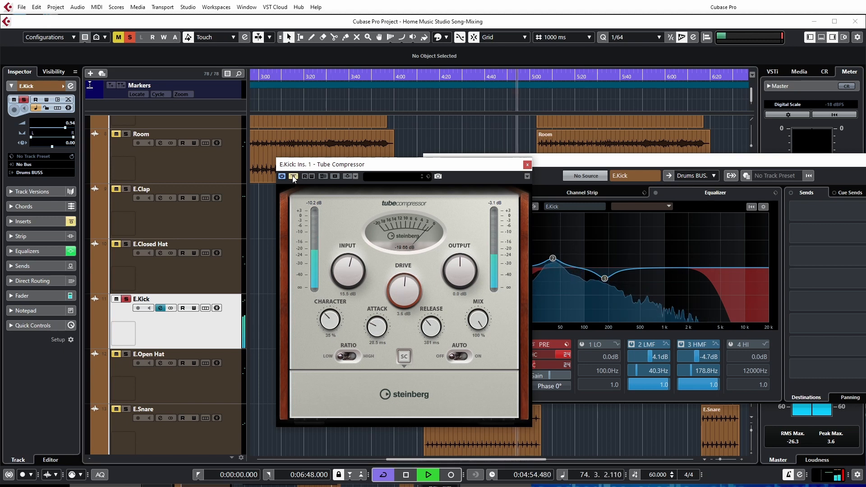
pyautogui.click(293, 176)
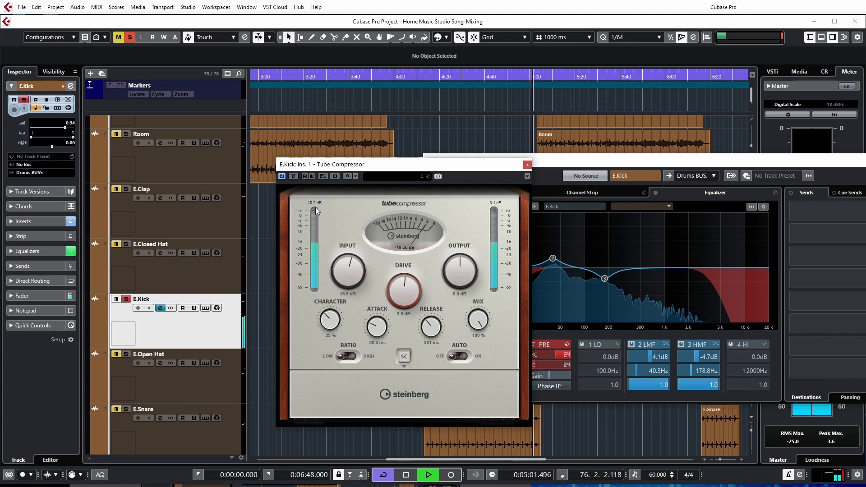
pyautogui.click(292, 177)
pyautogui.press('space')
pyautogui.press('space')
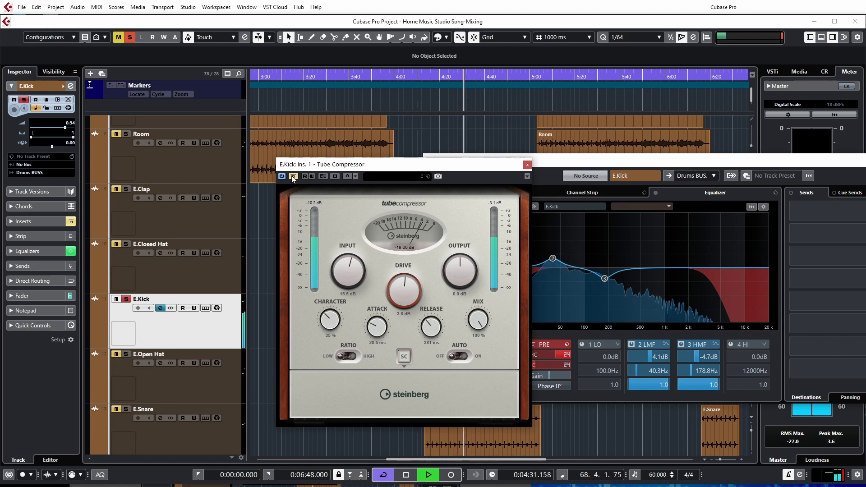
pyautogui.click(293, 177)
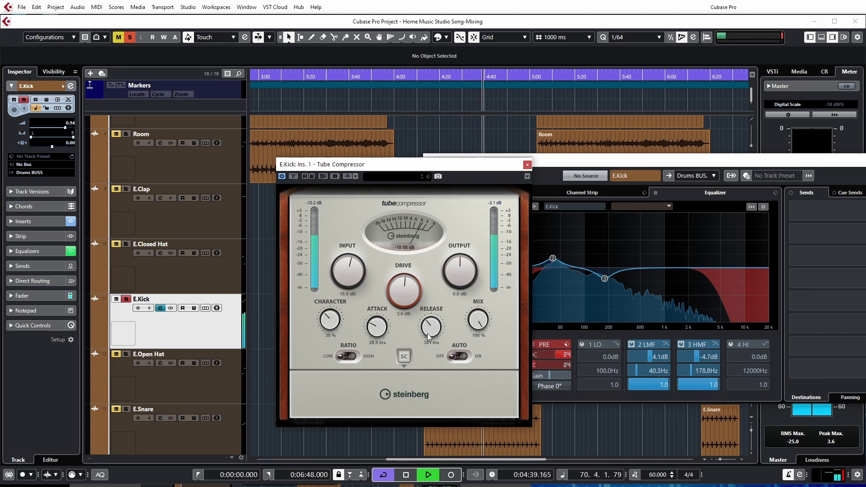
# Shorten E.Kick's compressor release to 69 ms, check it against bypass, and close the plug-in and channel settings
pyautogui.moveTo(431, 328); pyautogui.dragTo(420, 342)
pyautogui.click(293, 176)
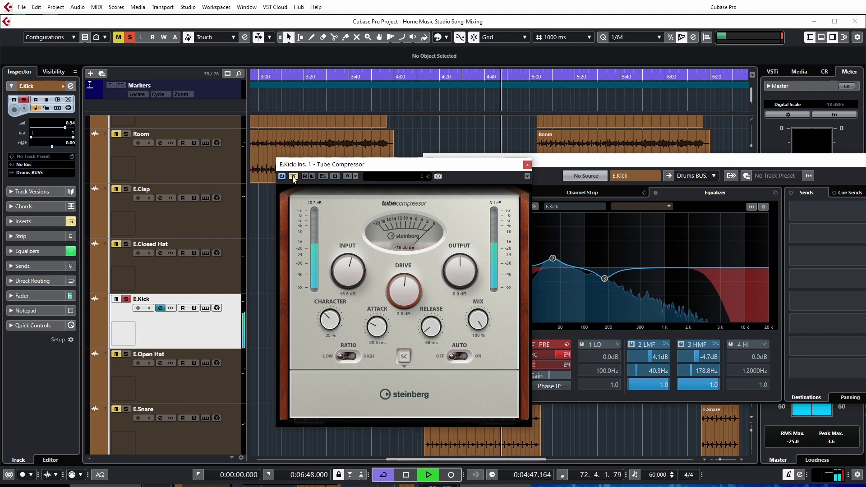
pyautogui.click(293, 177)
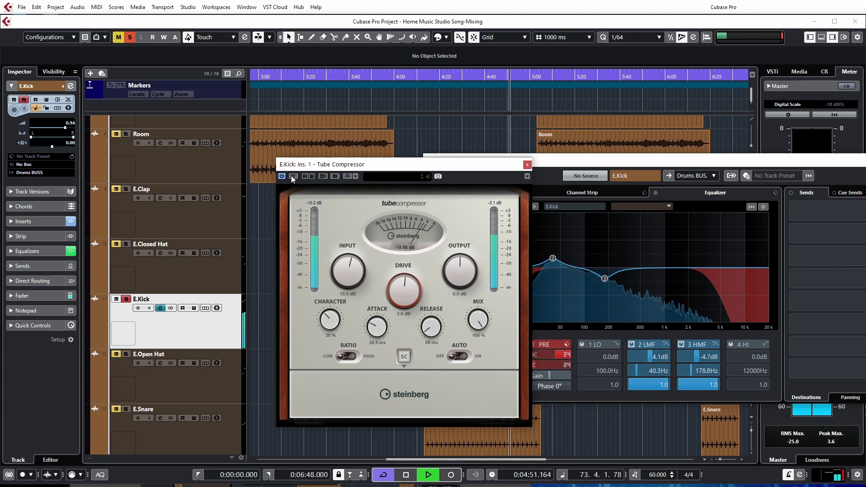
pyautogui.press('space')
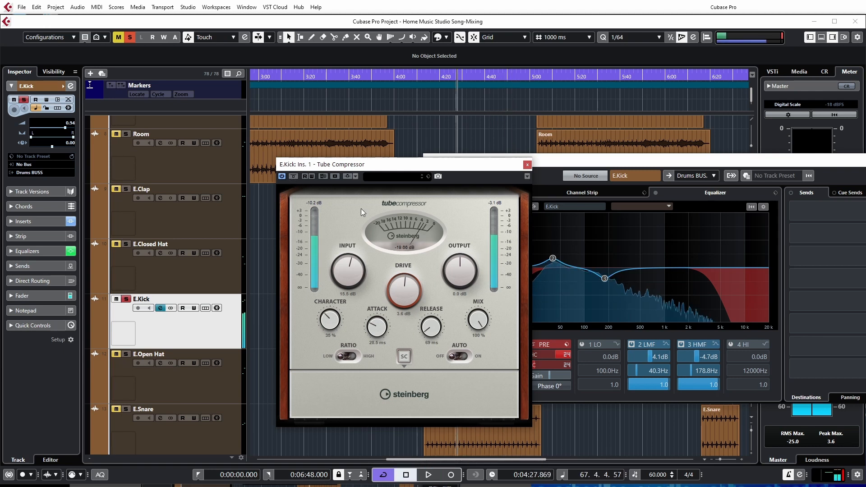
pyautogui.click(527, 165)
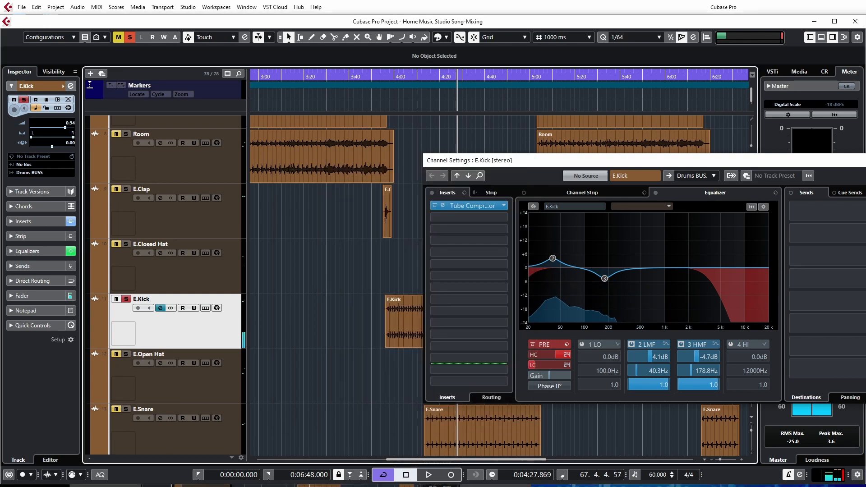
pyautogui.press('Escape')
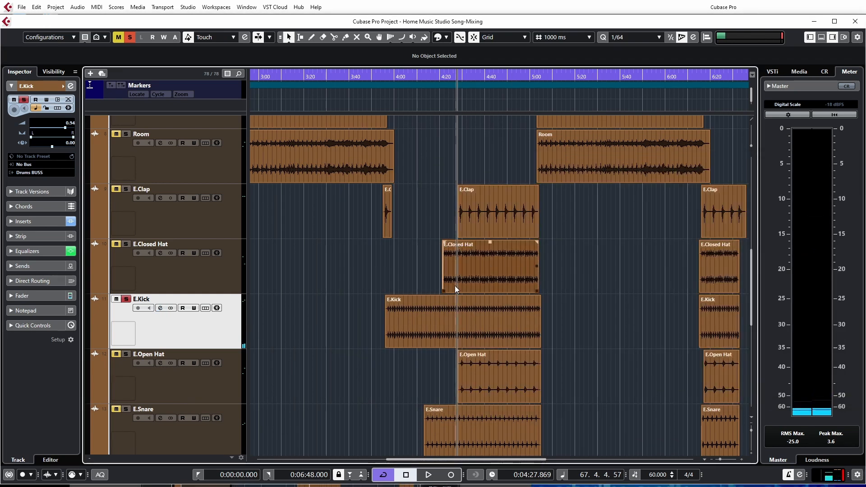
# In the MixConsole, copy E.Kick's Tube Compressor to the first inserts of E.Clap, E.Closed Hat, E.Open Hat and E.Snare
pyautogui.press('F3')
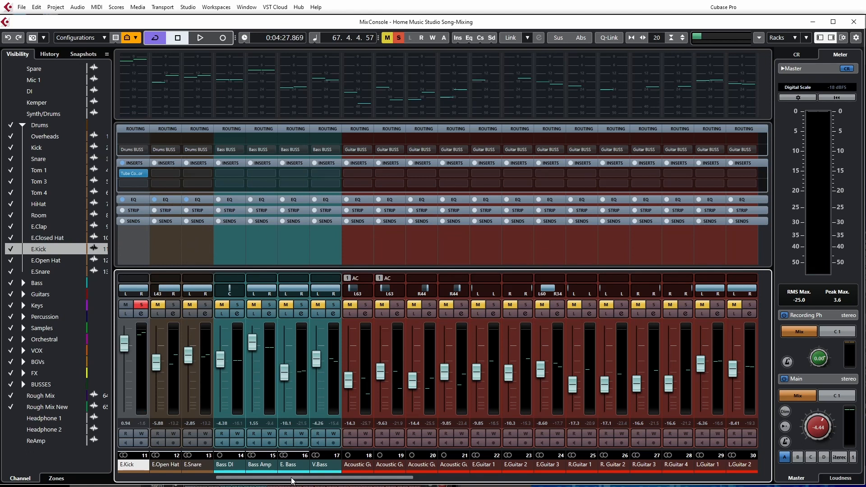
pyautogui.moveTo(283, 479); pyautogui.dragTo(256, 479)
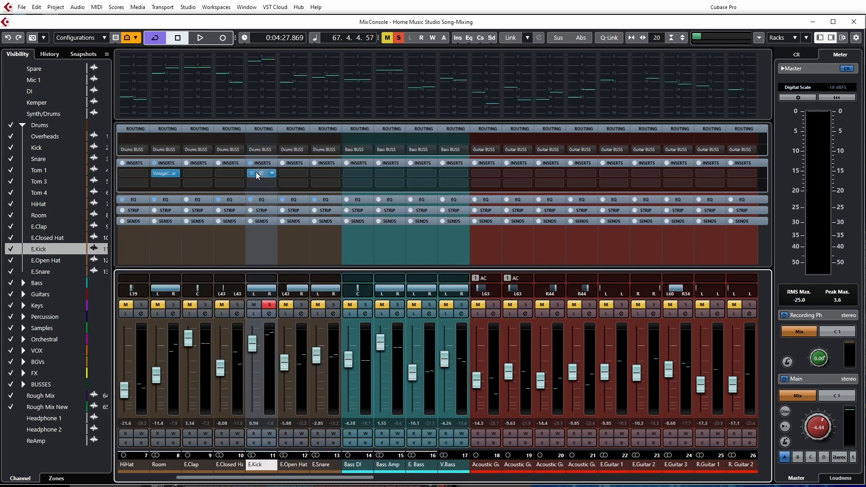
pyautogui.moveTo(257, 175); pyautogui.dragTo(199, 173)
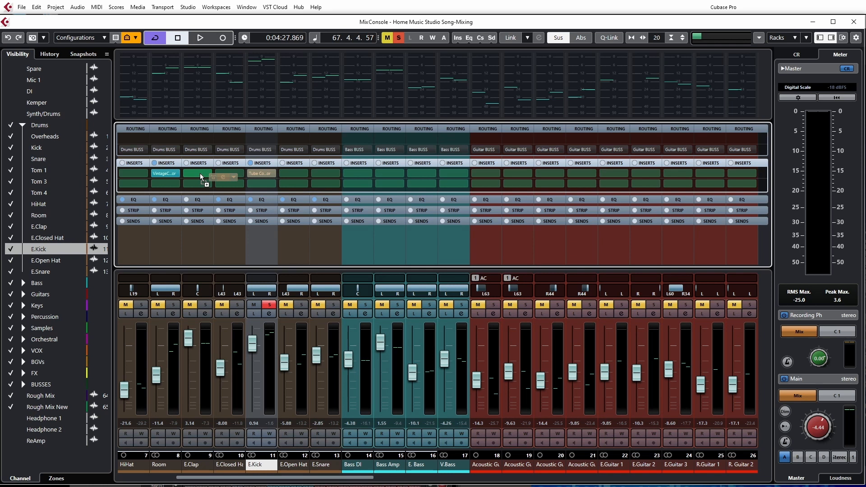
pyautogui.moveTo(199, 173); pyautogui.dragTo(329, 179)
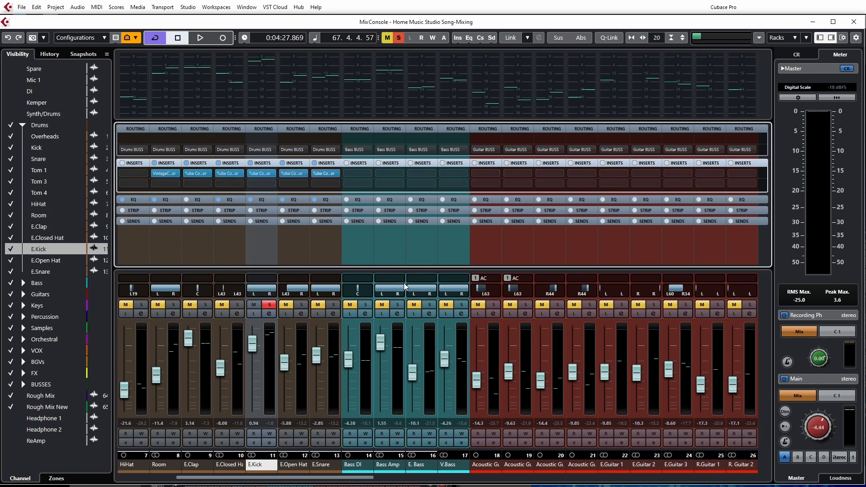
pyautogui.press('F3')
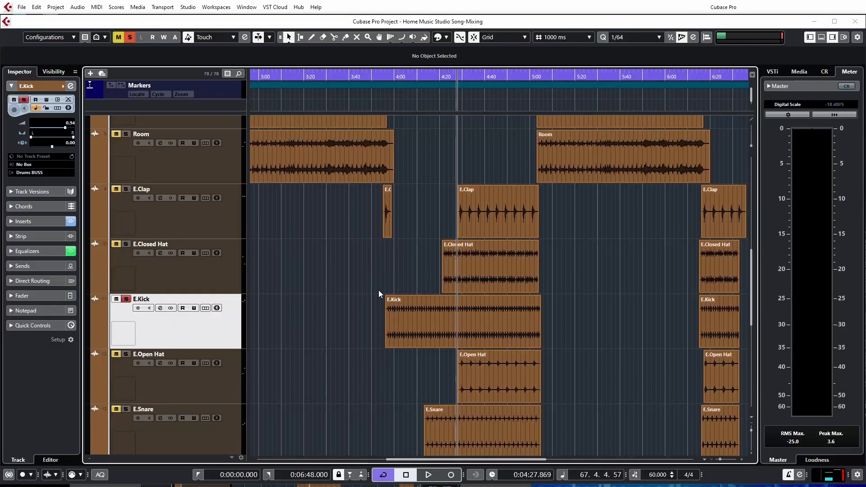
# Play E.Snare soloed and raise the input of its copied Tube Compressor to 28.9 dB
pyautogui.scroll(-2, 199, 382)
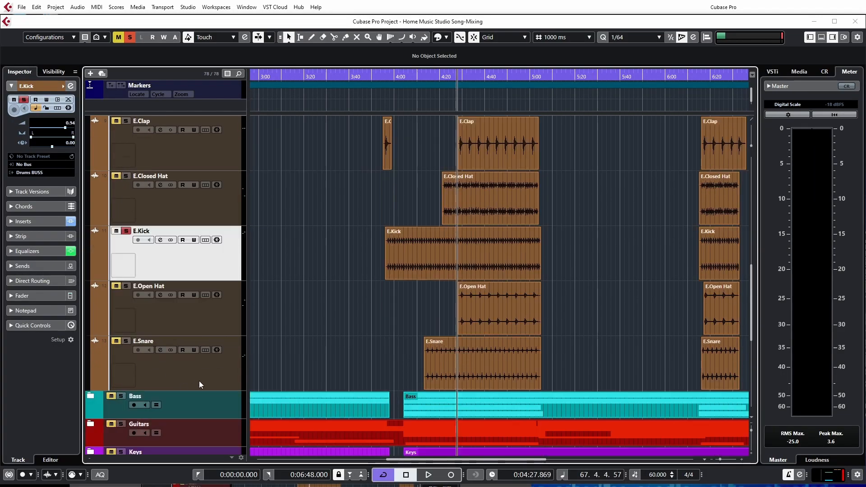
pyautogui.click(184, 379)
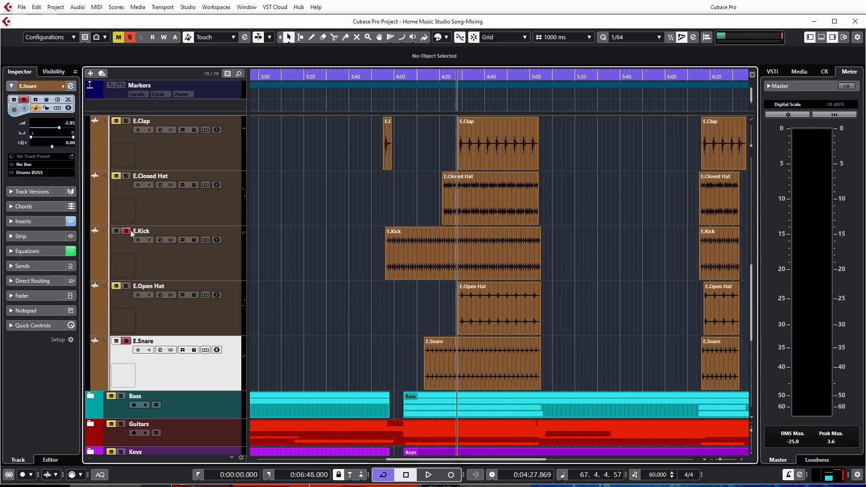
pyautogui.click(160, 350)
pyautogui.press('space')
pyautogui.click(466, 206)
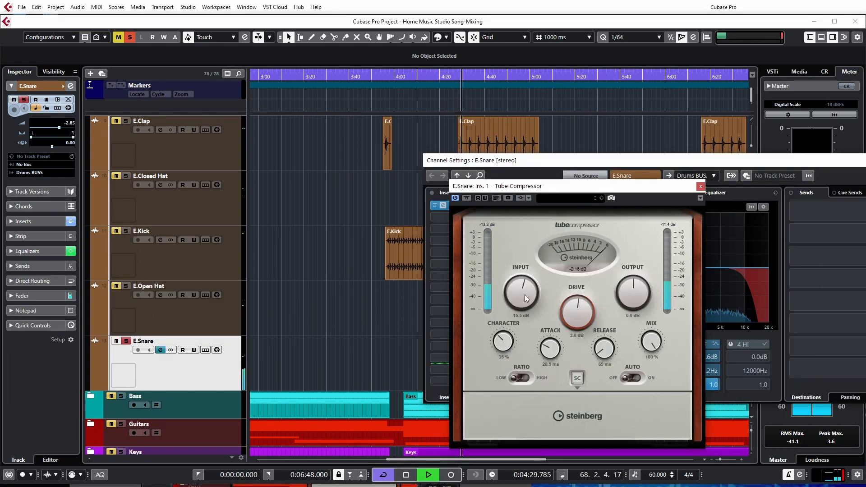
pyautogui.moveTo(535, 301); pyautogui.dragTo(511, 289)
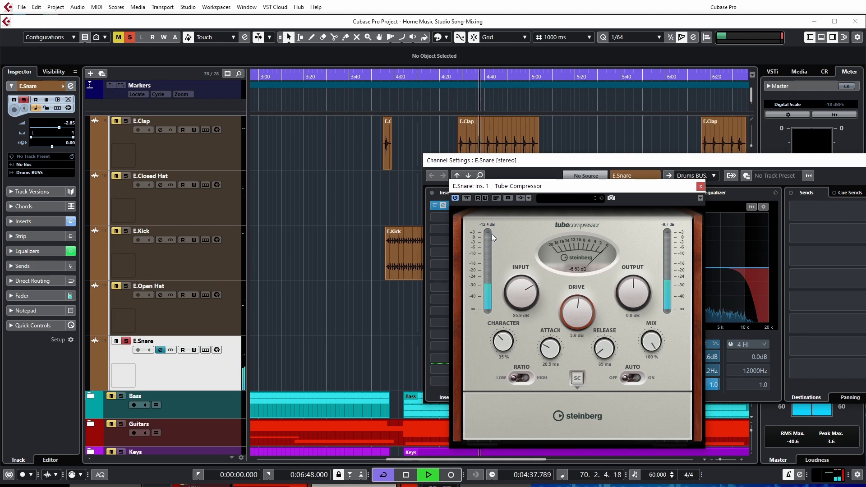
# Compare E.Snare's Tube Compressor against bypass, close the plug-in, and end the solo and playback
pyautogui.click(468, 200)
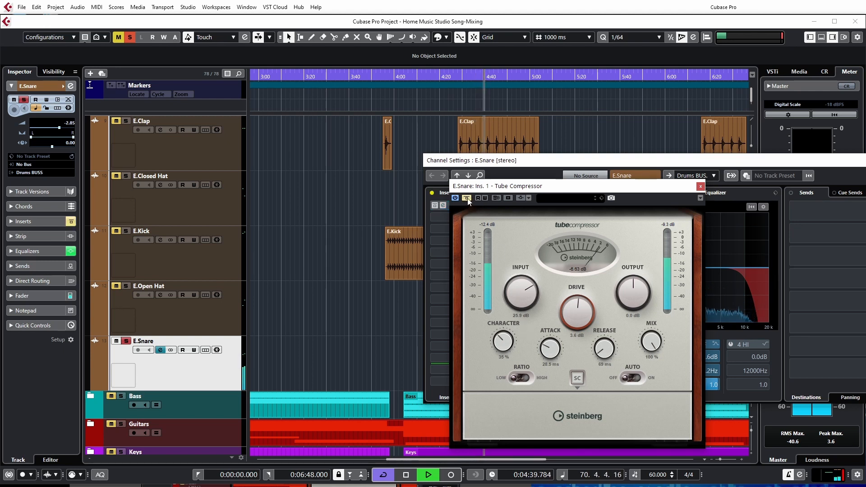
pyautogui.click(468, 201)
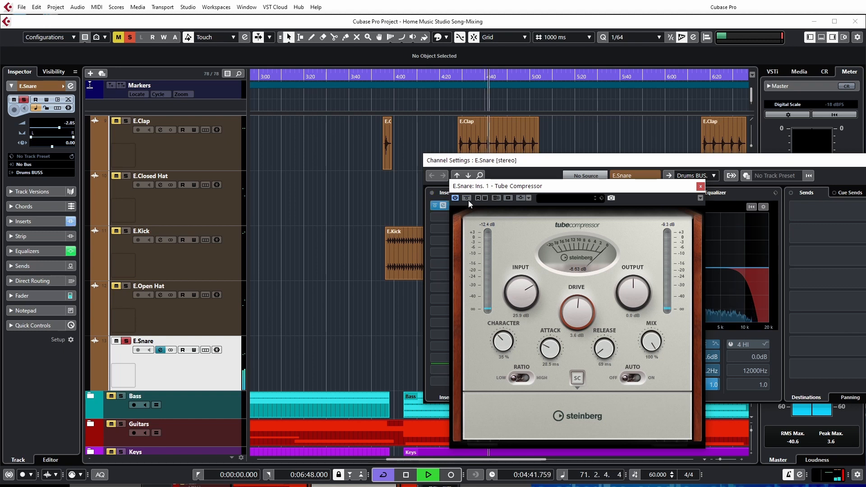
pyautogui.click(700, 186)
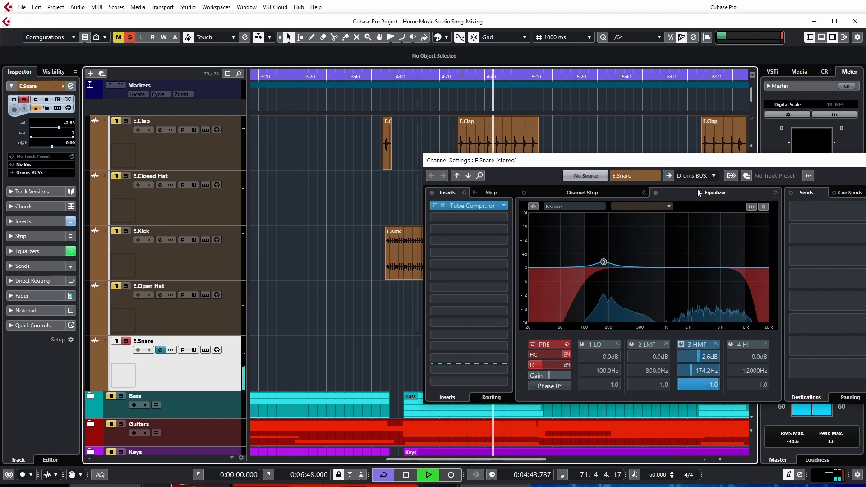
pyautogui.click(126, 341)
pyautogui.press('space')
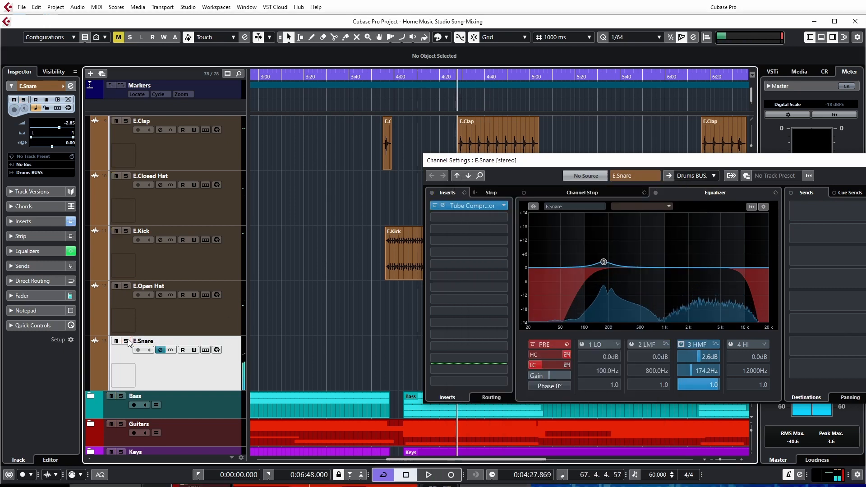
# Play E.Open Hat soloed, try different input levels on its Tube Compressor, settle on about 15.5 dB, and close the plug-in
pyautogui.click(126, 286)
pyautogui.click(168, 317)
pyautogui.press('space')
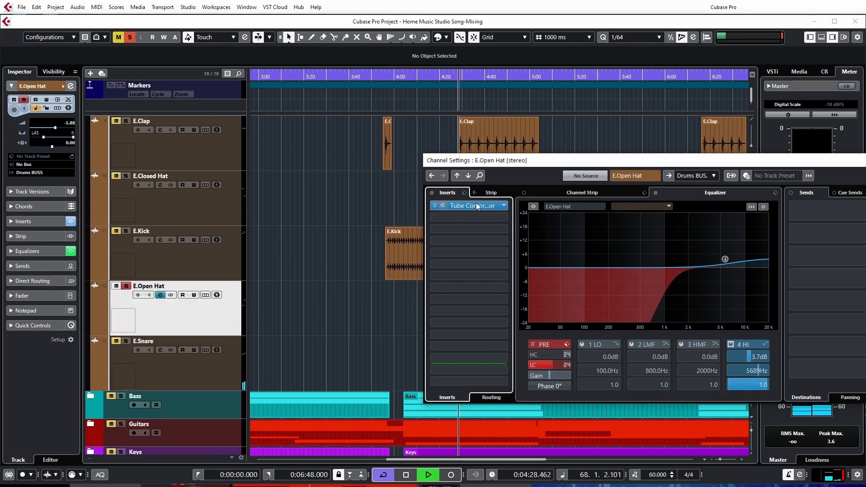
pyautogui.click(475, 203)
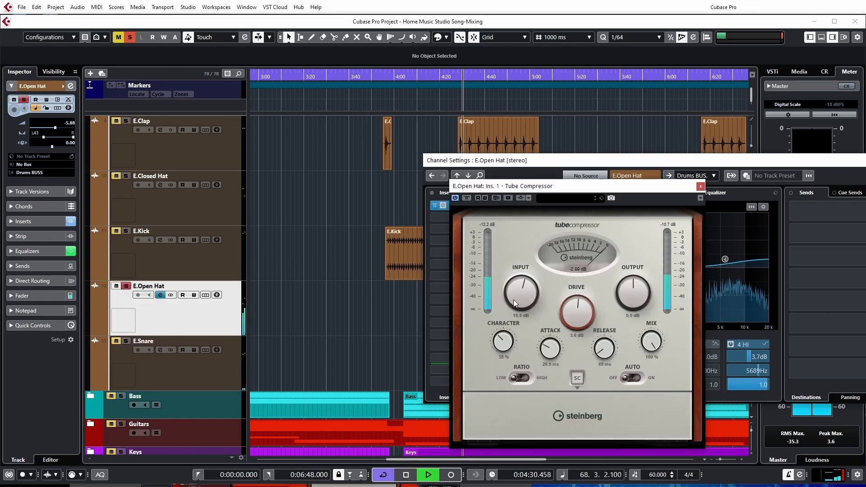
pyautogui.moveTo(521, 291); pyautogui.dragTo(510, 299)
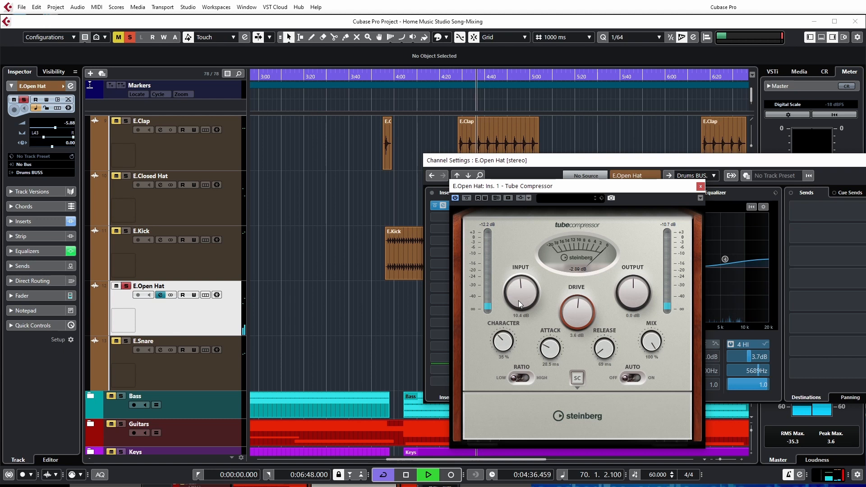
pyautogui.moveTo(518, 289); pyautogui.dragTo(517, 285)
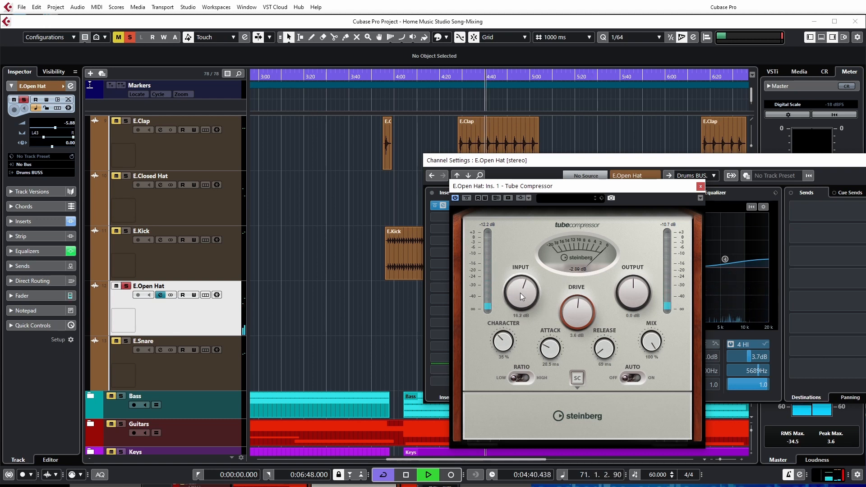
pyautogui.moveTo(520, 293); pyautogui.dragTo(519, 293)
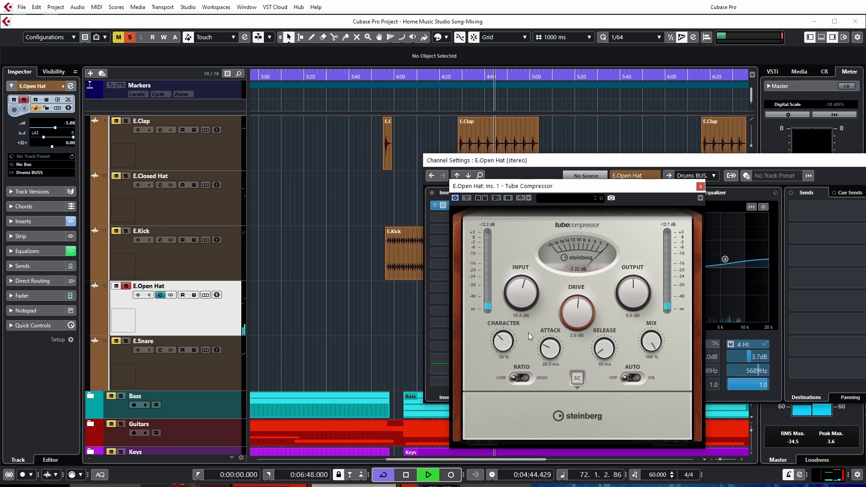
pyautogui.click(700, 186)
pyautogui.press('space')
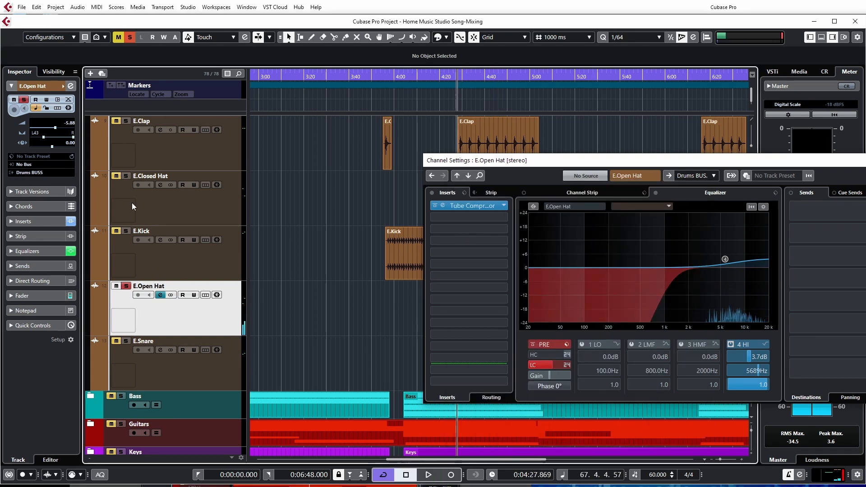
# Play E.Closed Hat soloed instead of E.Open Hat and compare its copied Tube Compressor against bypass
pyautogui.click(127, 176)
pyautogui.click(127, 286)
pyautogui.press('space')
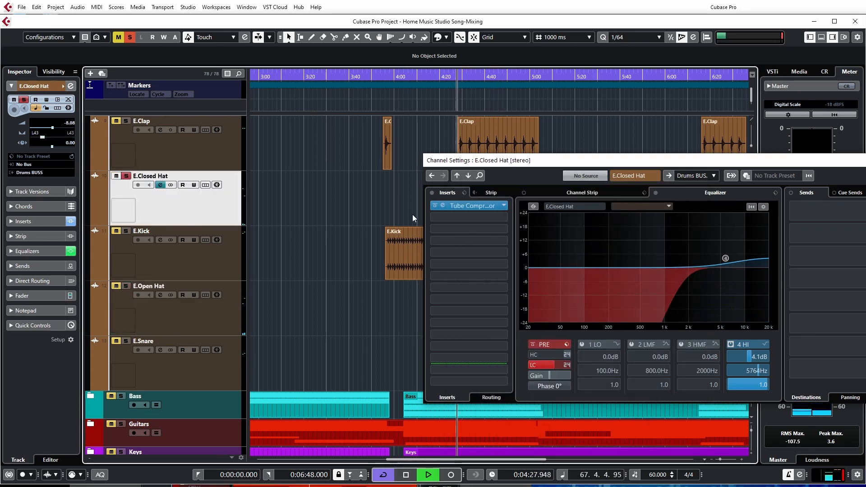
pyautogui.click(463, 206)
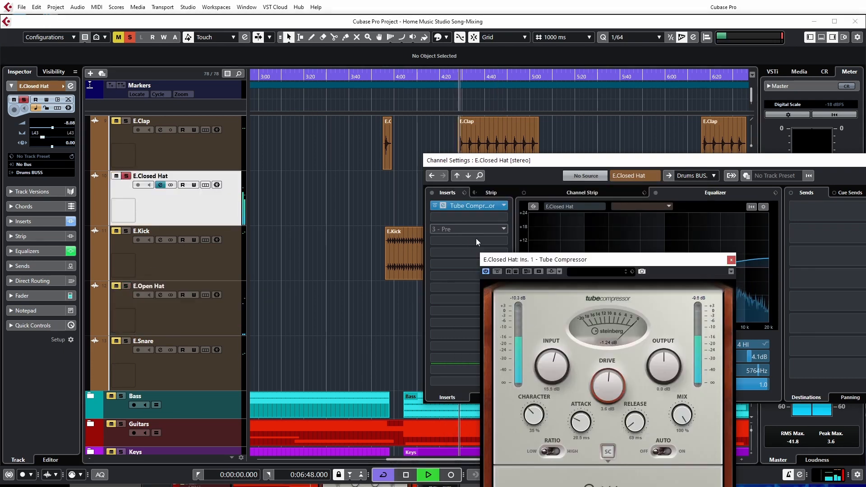
pyautogui.click(496, 272)
pyautogui.click(497, 272)
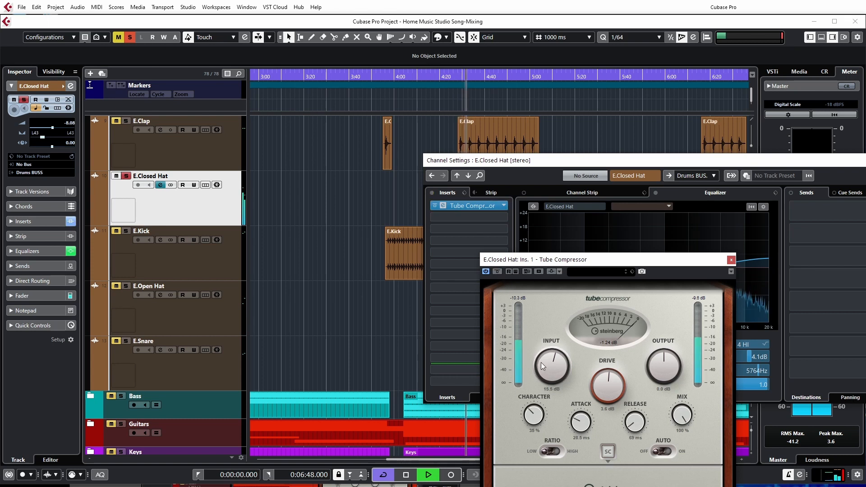
# Raise the input of E.Closed Hat's Tube Compressor to 20.8 dB, recheck it against bypass, and close the plug-in
pyautogui.moveTo(543, 376); pyautogui.dragTo(541, 367)
pyautogui.moveTo(540, 363); pyautogui.dragTo(541, 361)
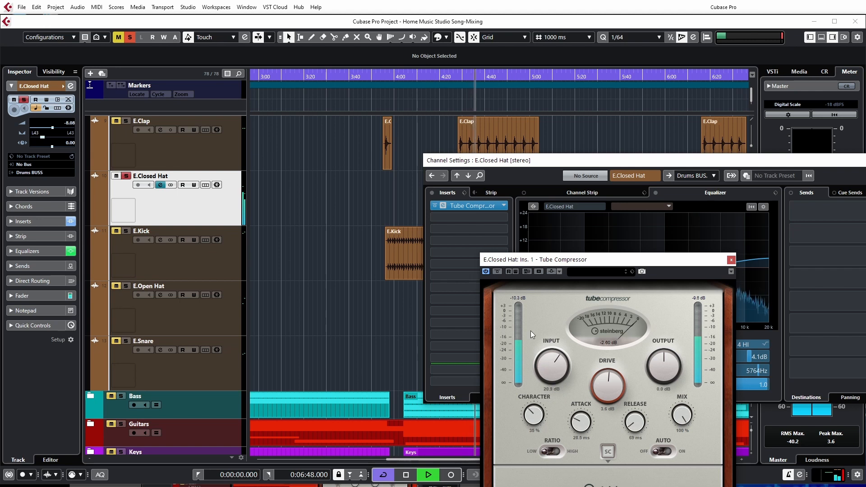
pyautogui.click(497, 272)
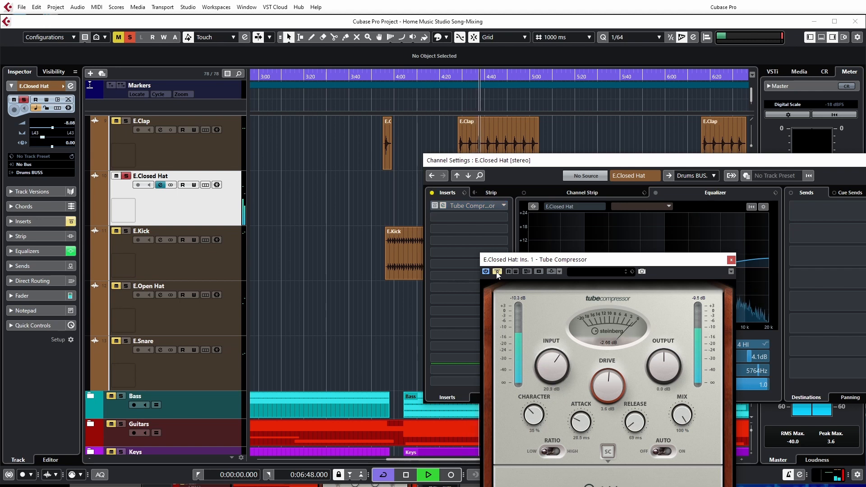
pyautogui.click(497, 272)
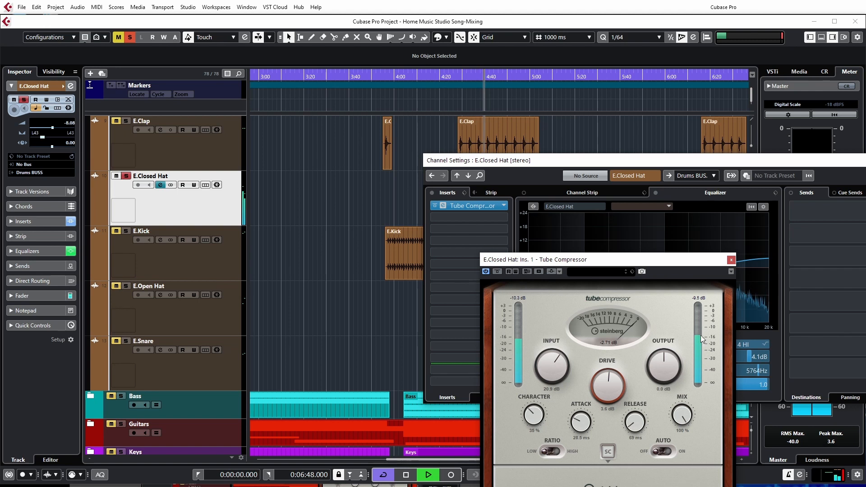
pyautogui.click(730, 259)
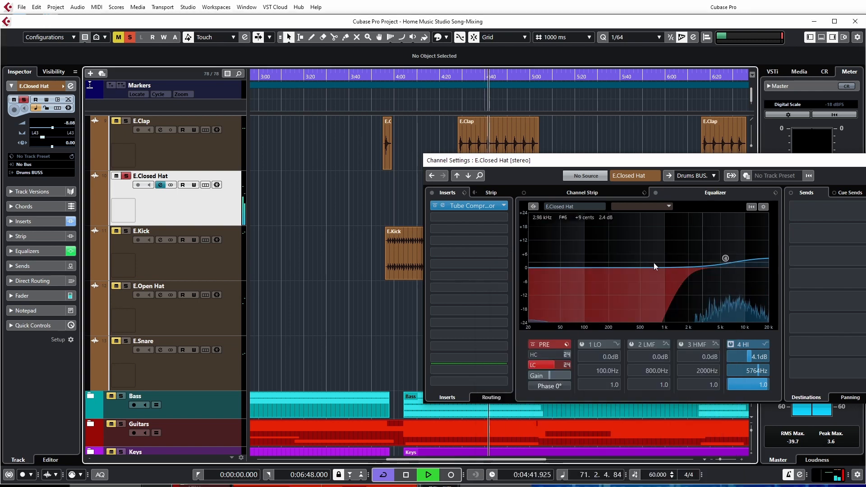
pyautogui.press('space')
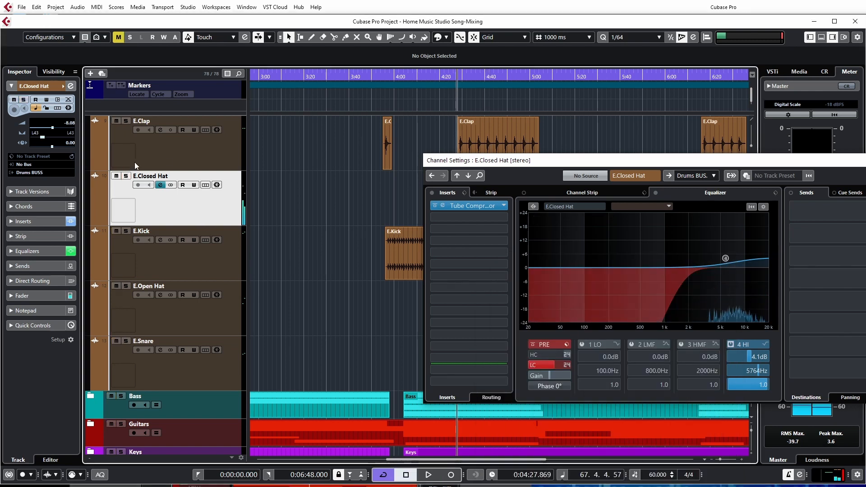
# Play E.Clap soloed and compare its copied Tube Compressor against bypass
pyautogui.click(118, 131)
pyautogui.press('space')
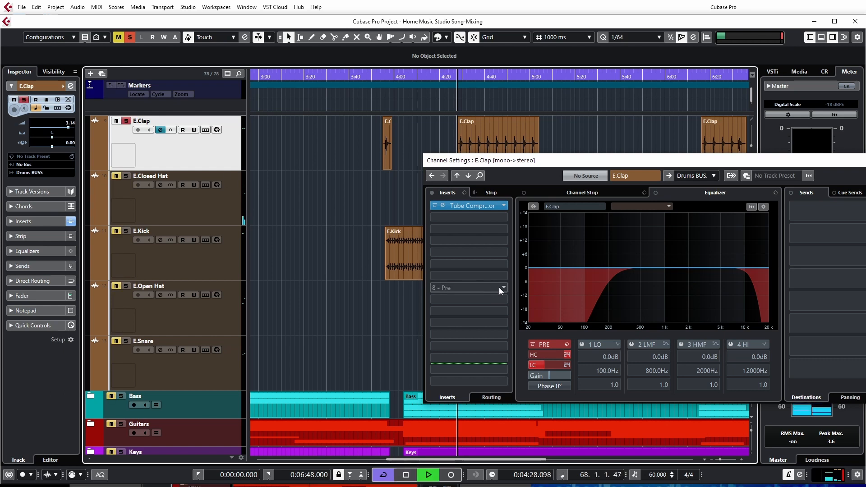
pyautogui.click(471, 206)
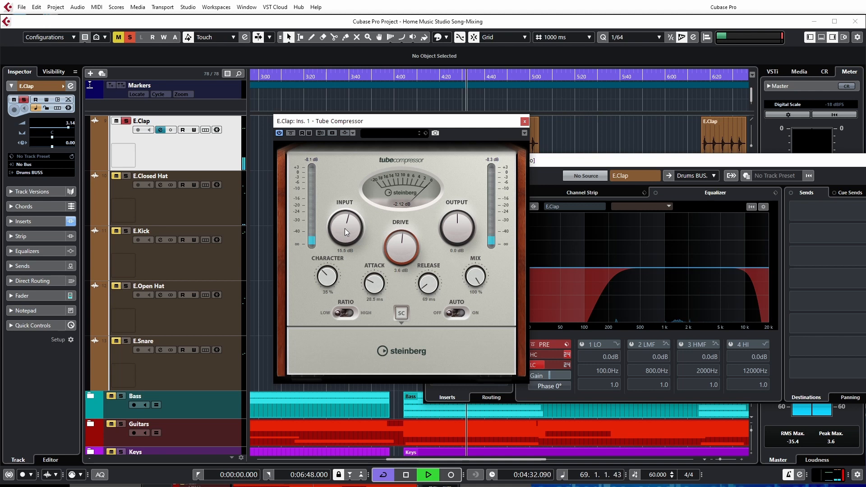
pyautogui.click(291, 133)
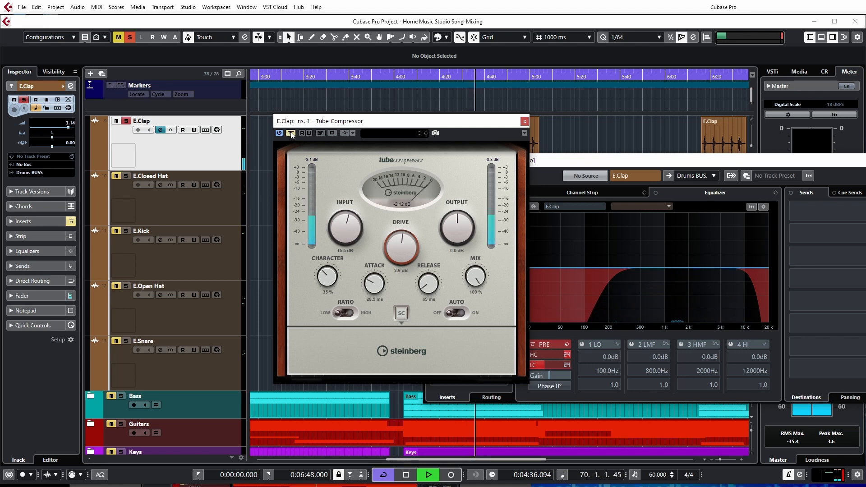
pyautogui.click(290, 133)
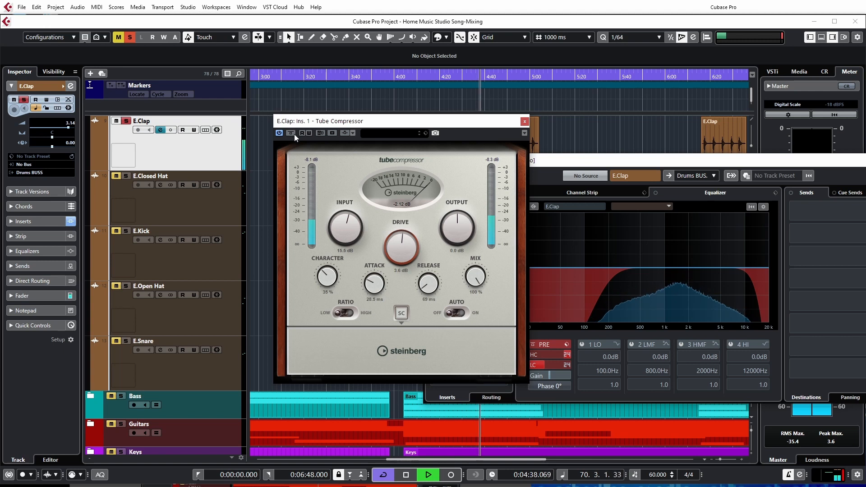
# Close E.Clap's compressor and channel settings, and end the playback and solo
pyautogui.click(524, 122)
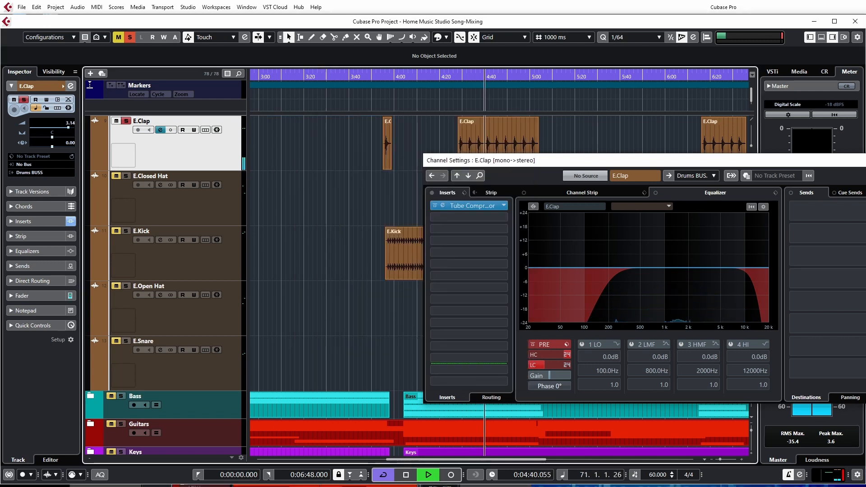
pyautogui.click(865, 160)
pyautogui.press('space')
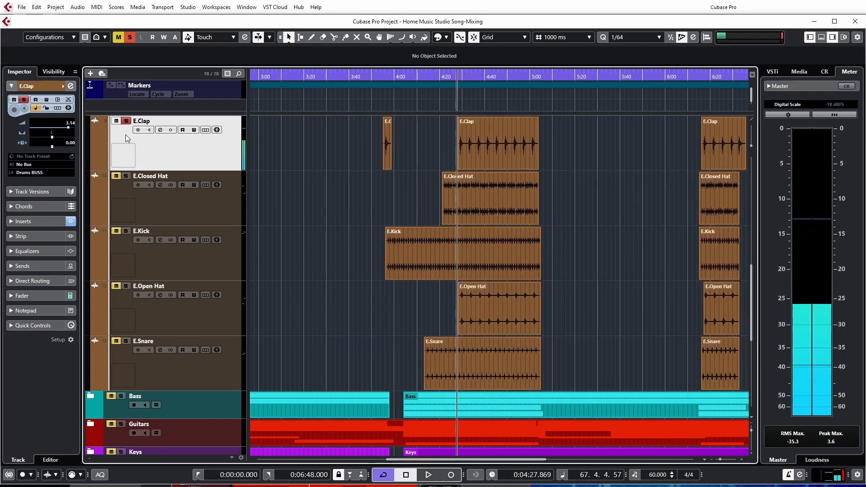
pyautogui.press('s')
# Solo the Drums folder track and bring all the drum channels into view in the MixConsole
pyautogui.scroll(10, 315, 270)
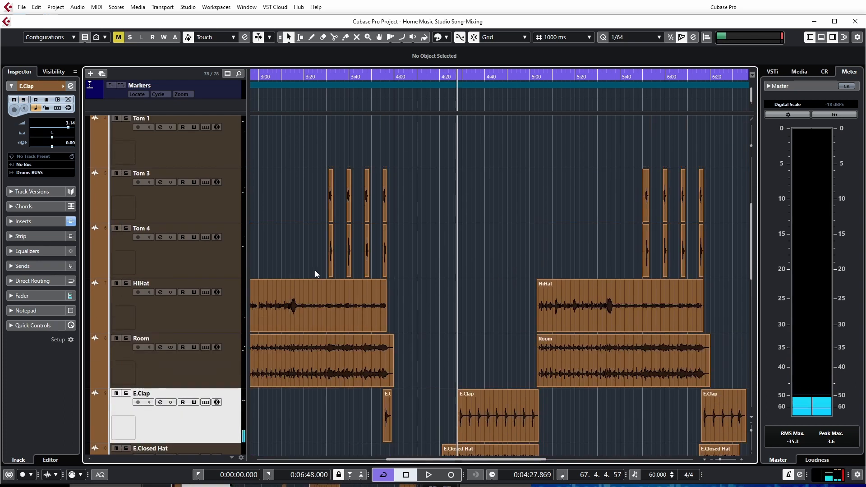
pyautogui.click(126, 121)
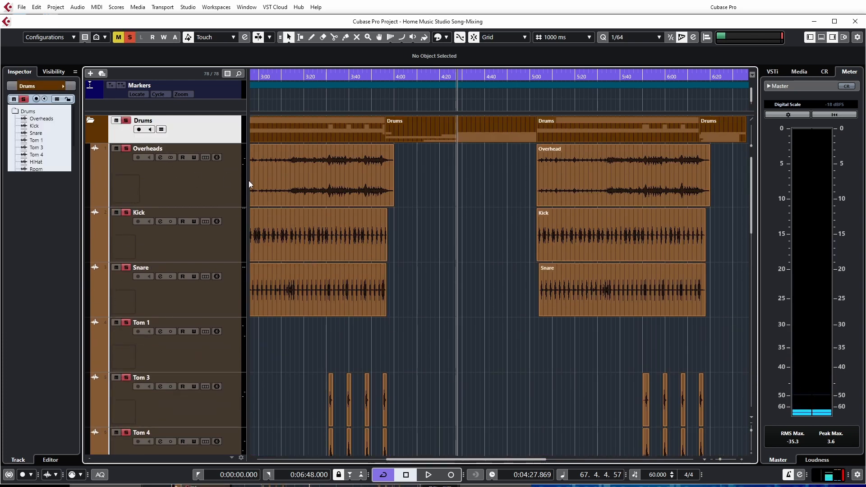
pyautogui.press('F3')
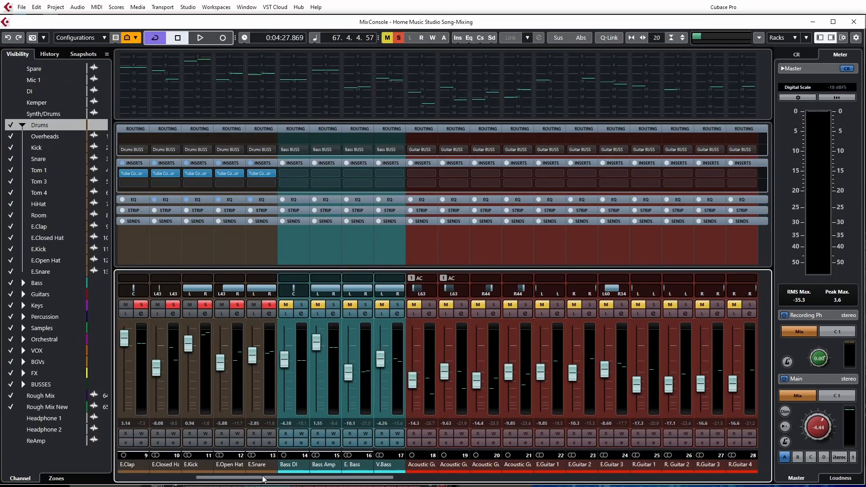
pyautogui.moveTo(265, 480); pyautogui.dragTo(187, 480)
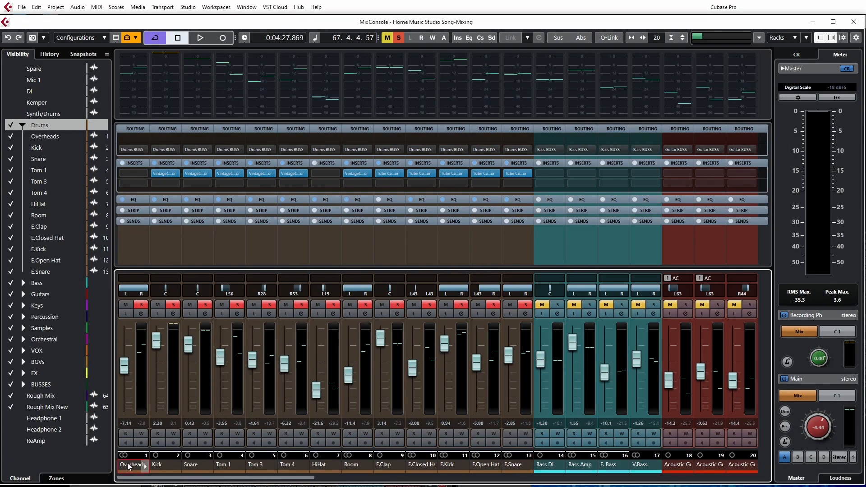
# Select the channels from Overheads to E.Snare and bypass all their inserts together
pyautogui.click(132, 464)
pyautogui.keyDown('shift'); pyautogui.click(513, 464); pyautogui.keyUp('shift')
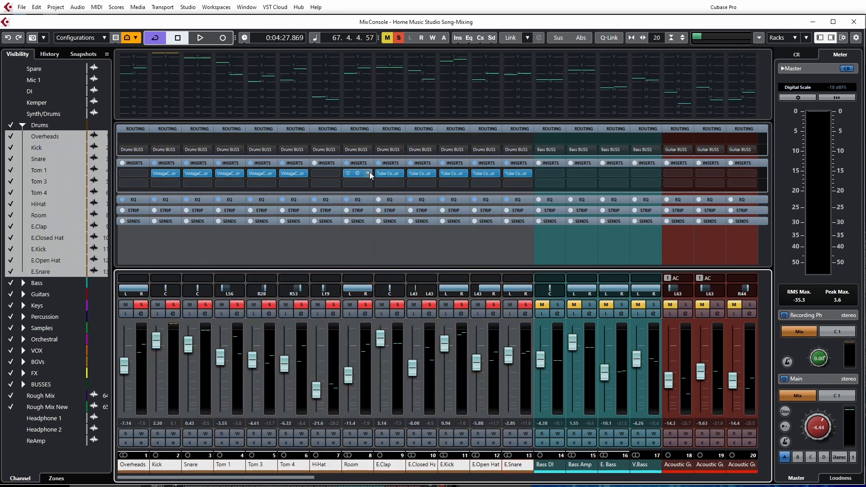
pyautogui.keyDown('alt'); pyautogui.keyDown('shift'); pyautogui.click(347, 163); pyautogui.keyUp('shift'); pyautogui.keyUp('alt')
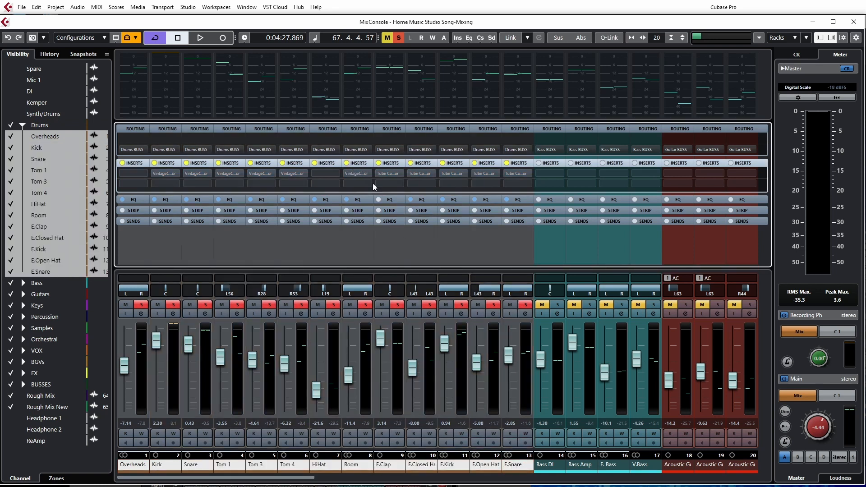
# Play the electronic drums, compare the selected channels' inserts active and bypassed several times, leave them active, and stop playback
pyautogui.press('space')
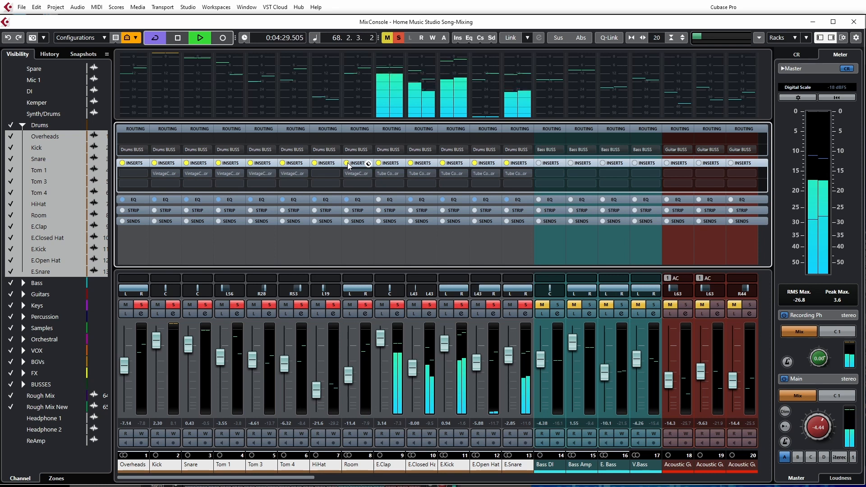
pyautogui.hotkey('alt', 'shift')
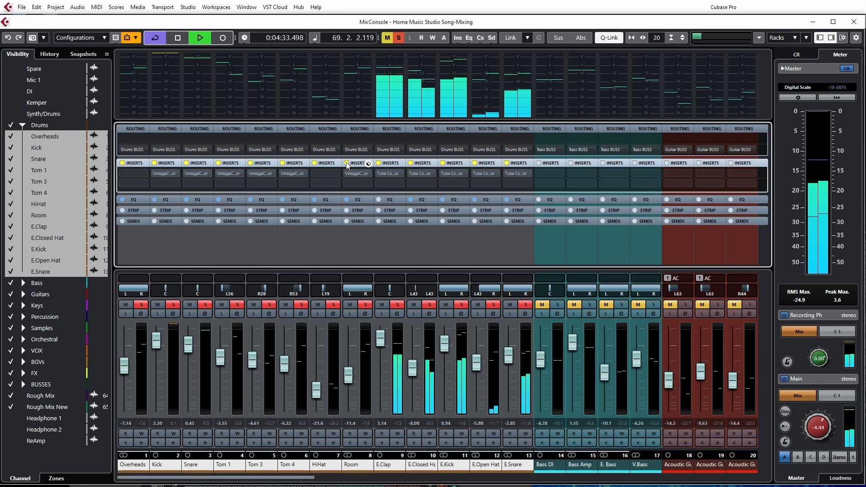
pyautogui.keyDown('alt'); pyautogui.keyDown('shift'); pyautogui.click(346, 163); pyautogui.keyUp('shift'); pyautogui.keyUp('alt')
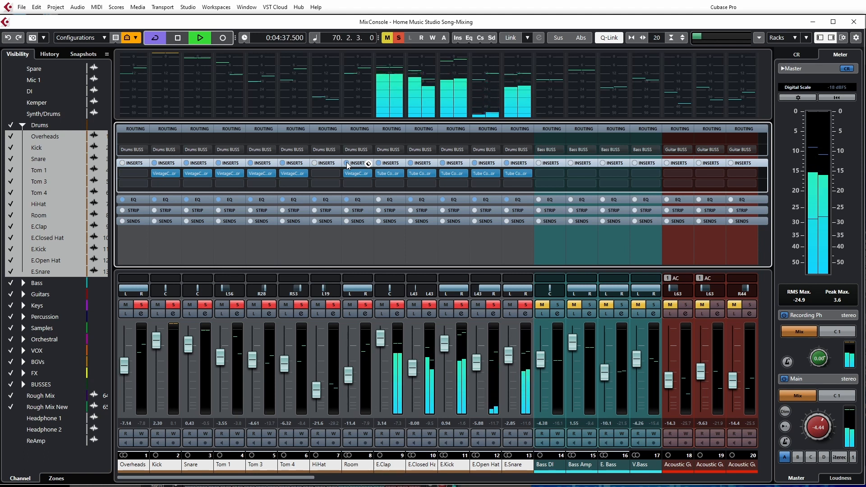
pyautogui.click(347, 163)
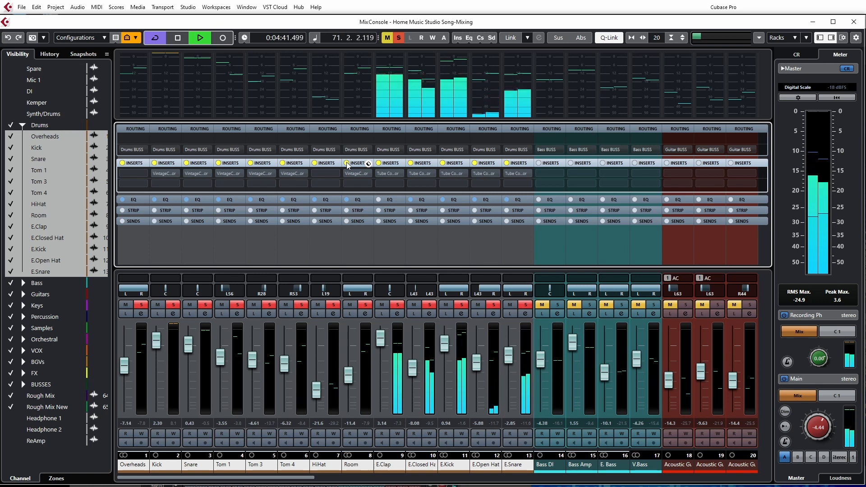
pyautogui.click(347, 163)
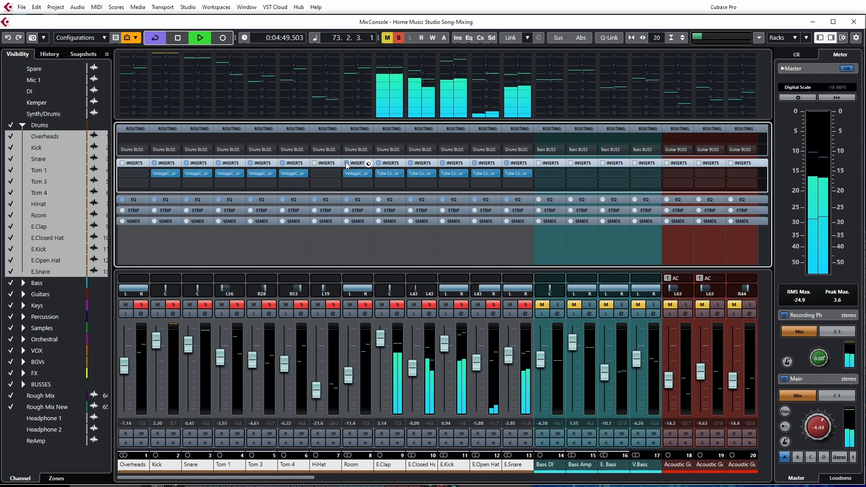
pyautogui.hotkey('alt', 'shift')
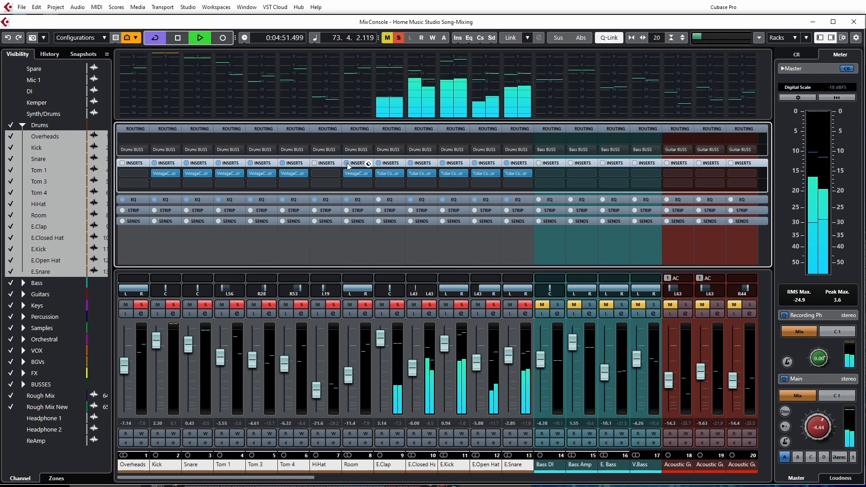
pyautogui.click(348, 165)
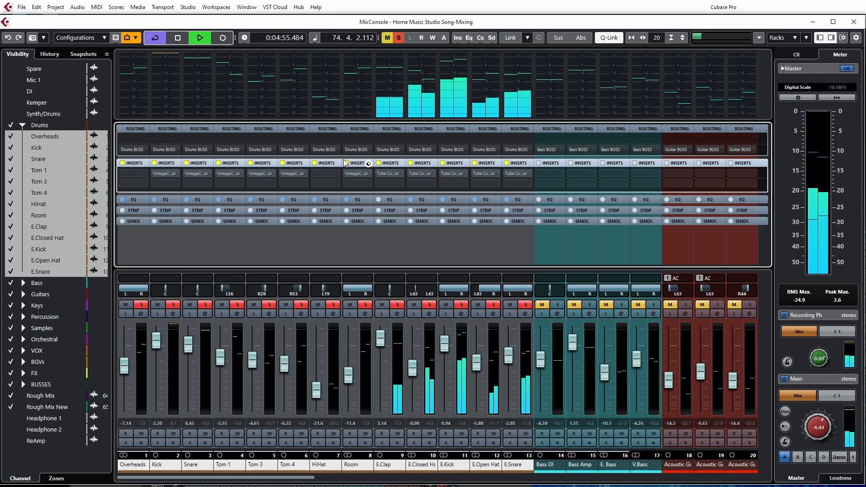
pyautogui.click(346, 163)
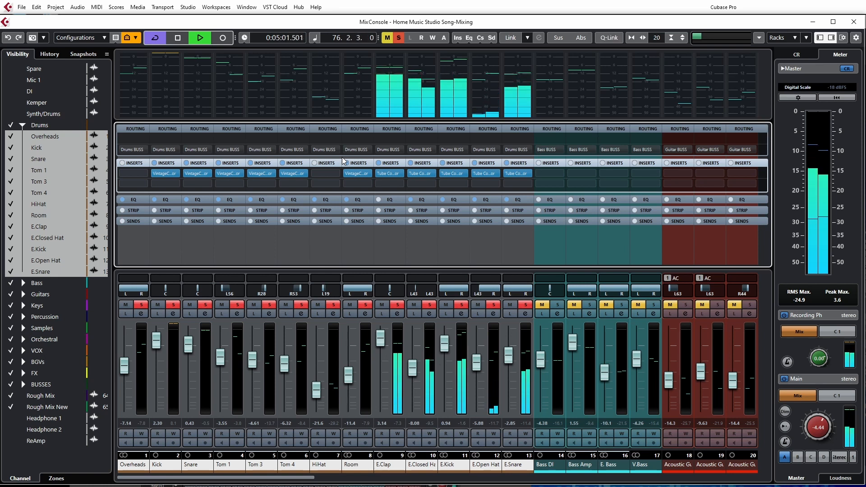
pyautogui.press('space')
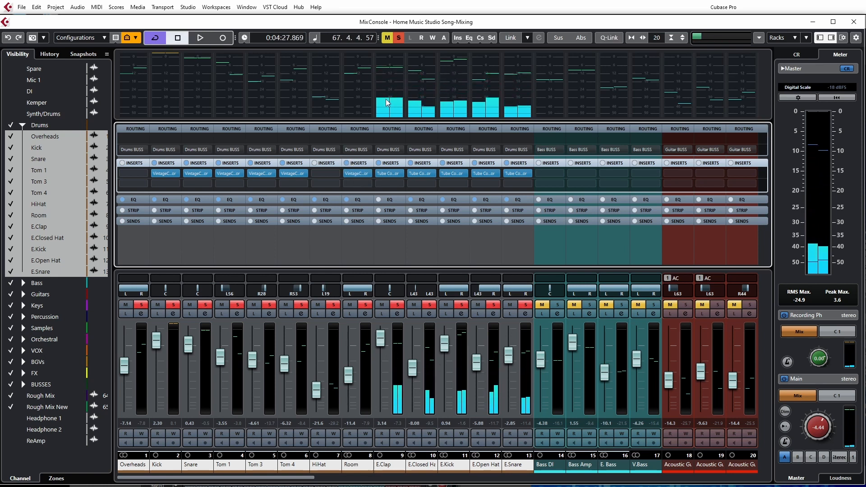
# Switch to the Project window and select the E.Snare track at the end of the Drums folder
pyautogui.press('F3')
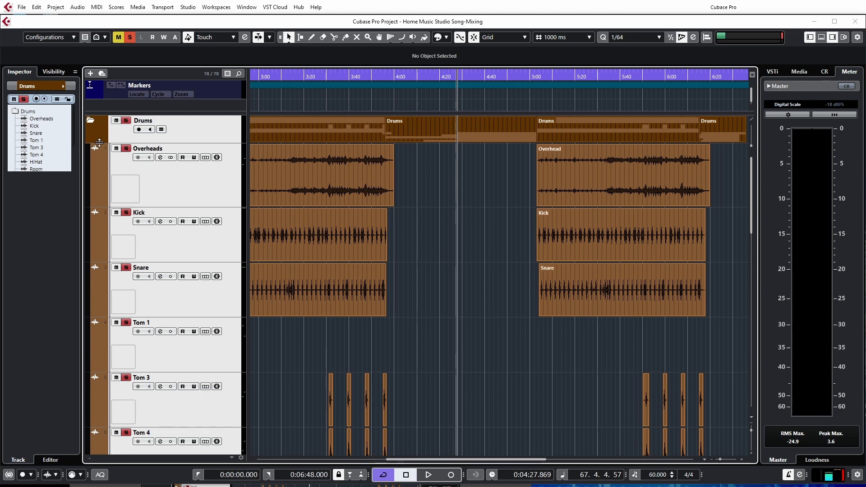
pyautogui.click(90, 122)
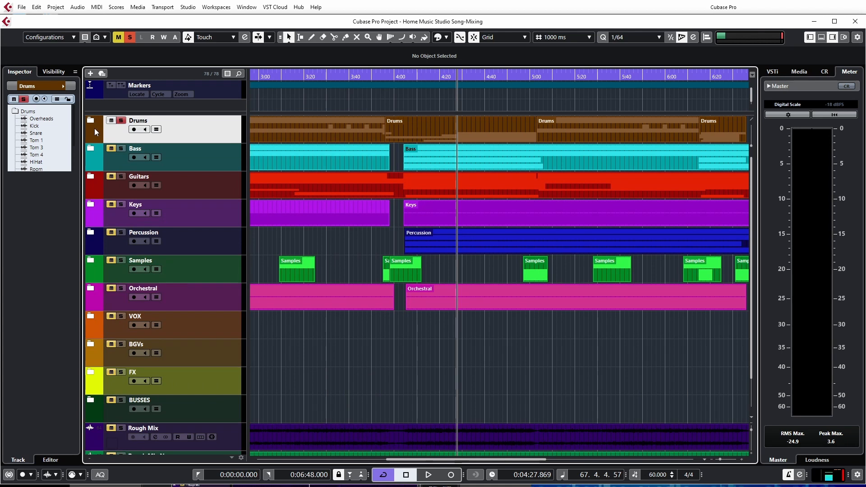
pyautogui.click(93, 124)
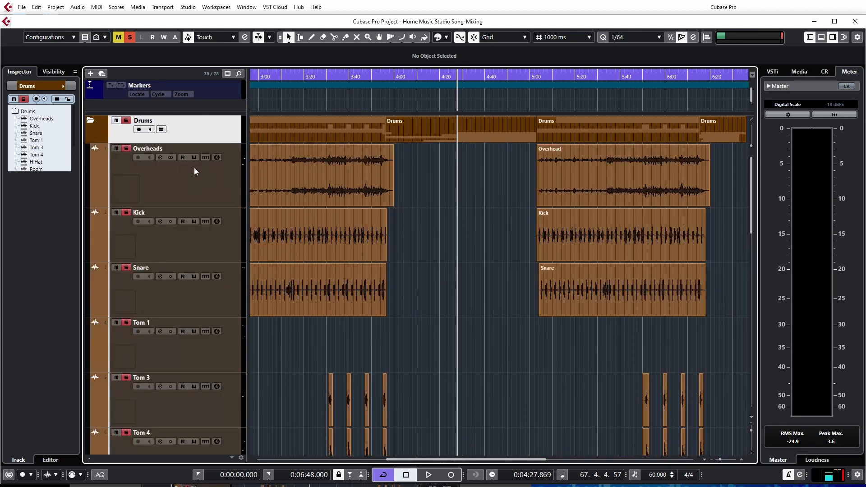
pyautogui.scroll(-10, 429, 312)
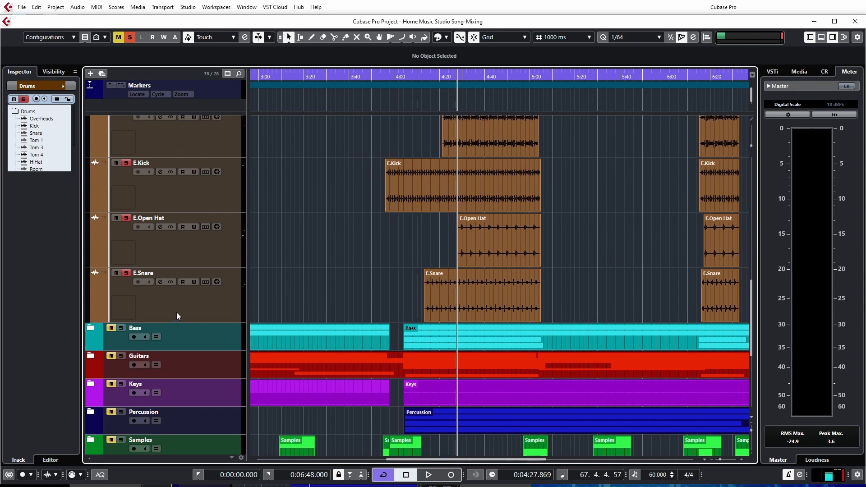
pyautogui.click(177, 311)
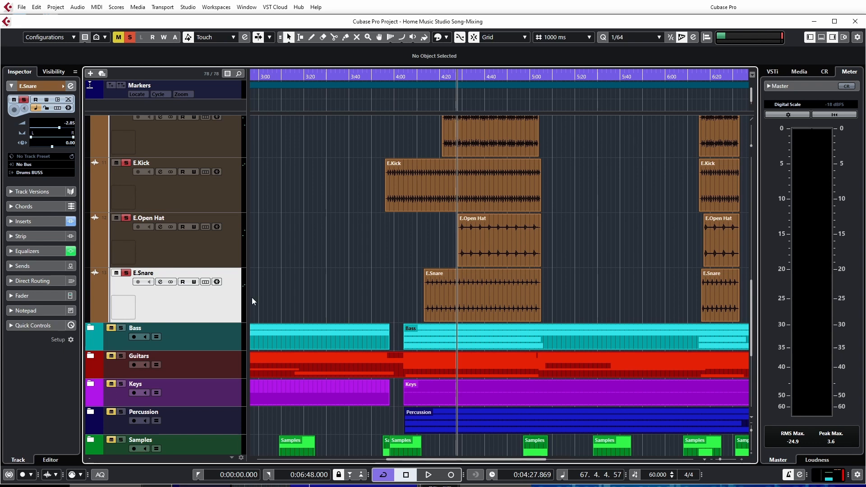
pyautogui.scroll(3, 375, 289)
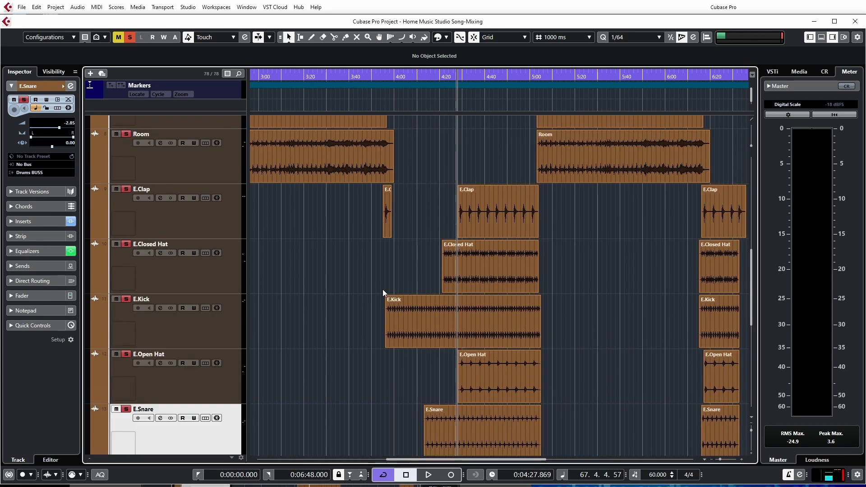
pyautogui.scroll(3, 386, 292)
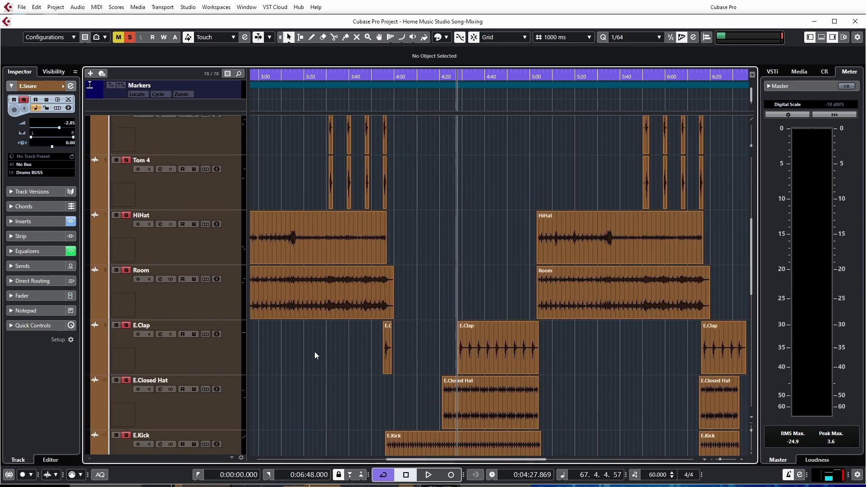
pyautogui.scroll(-7, 315, 374)
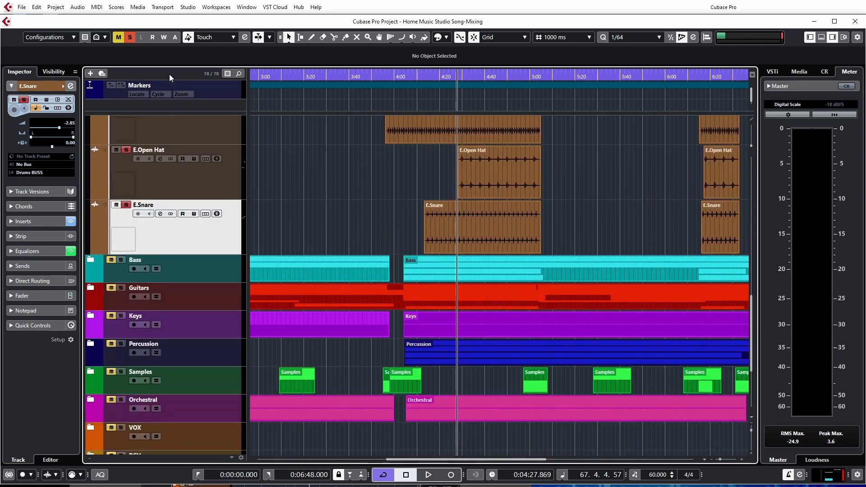
# Start adding an FX track after E.Snare and choose Steinberg's VintageCompressor as its effect
pyautogui.rightClick(176, 241)
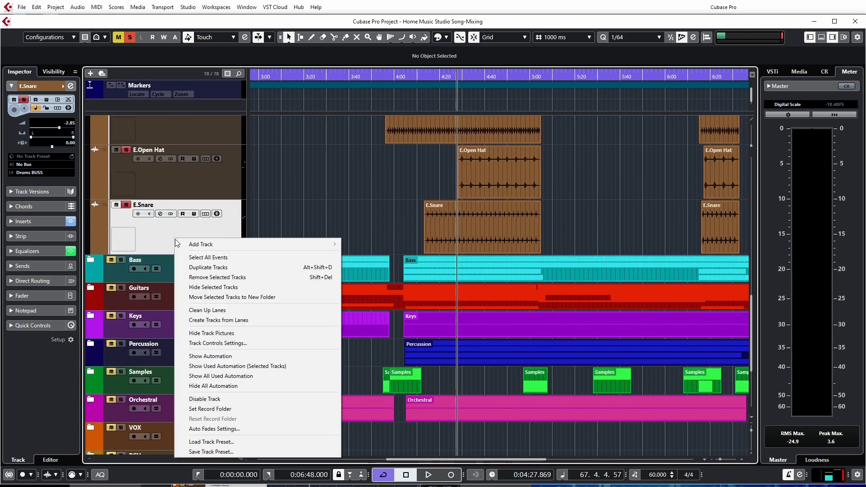
pyautogui.moveTo(207, 248)
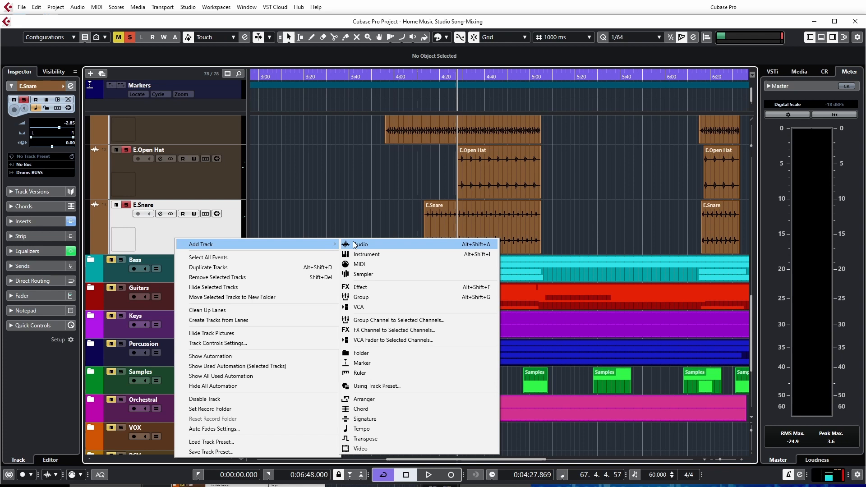
pyautogui.click(358, 288)
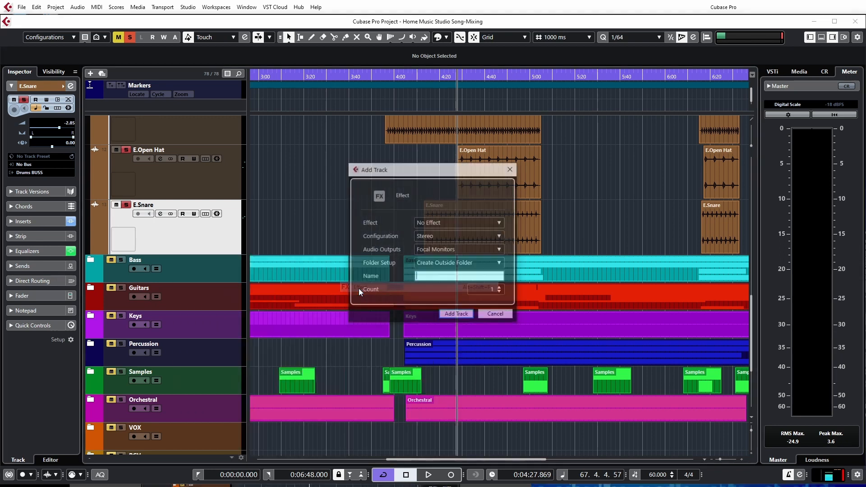
pyautogui.click(448, 222)
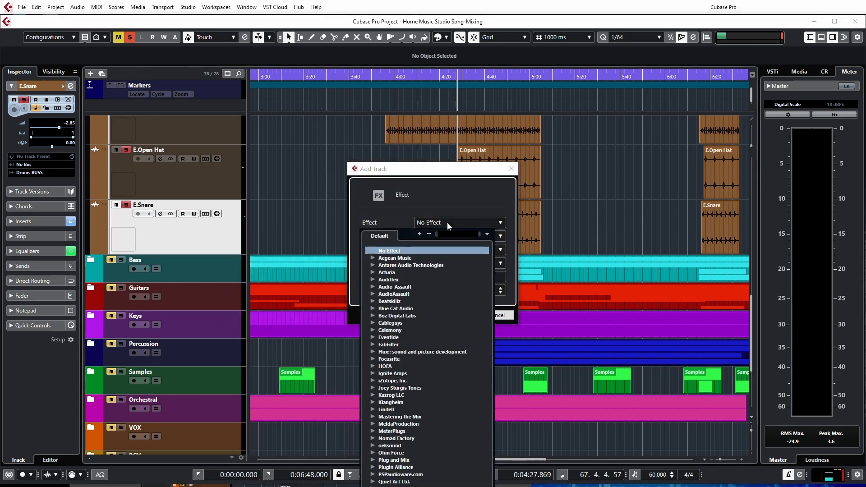
pyautogui.scroll(-1, 416, 434)
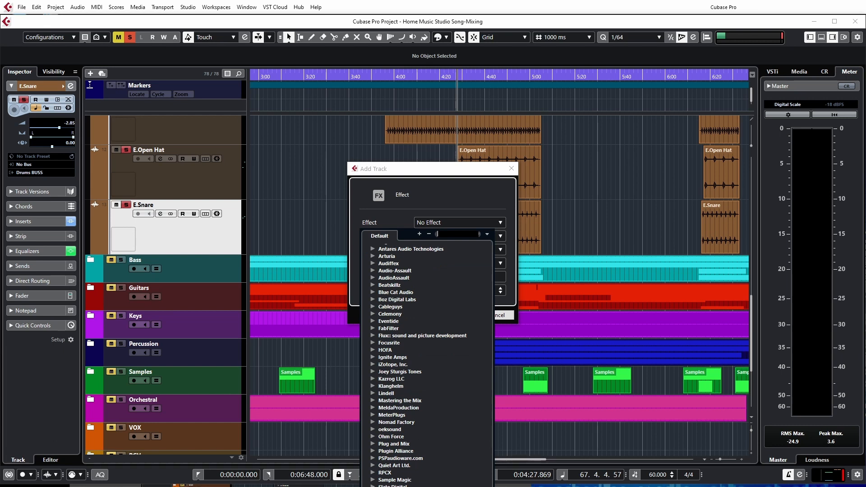
pyautogui.scroll(-5, 427, 361)
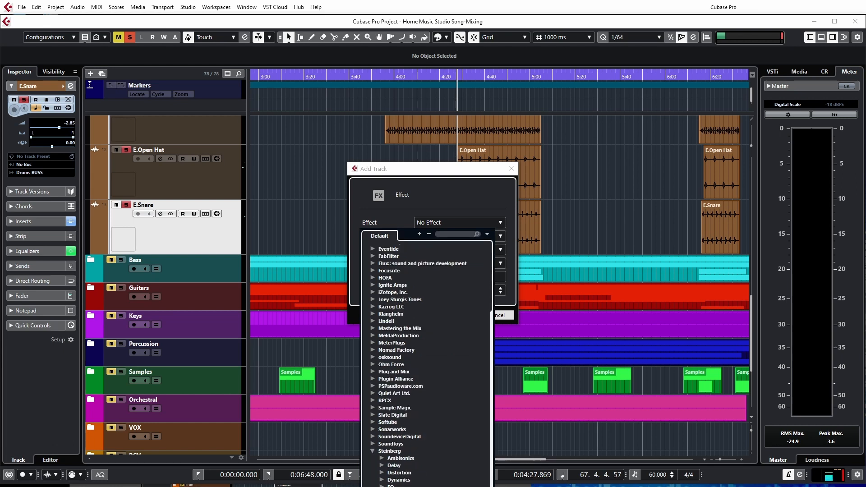
pyautogui.click(381, 480)
pyautogui.scroll(-5, 405, 450)
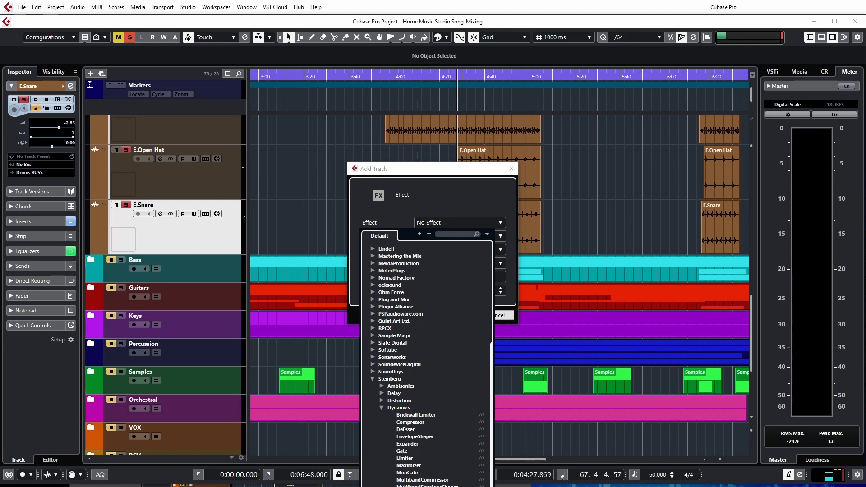
pyautogui.click(414, 486)
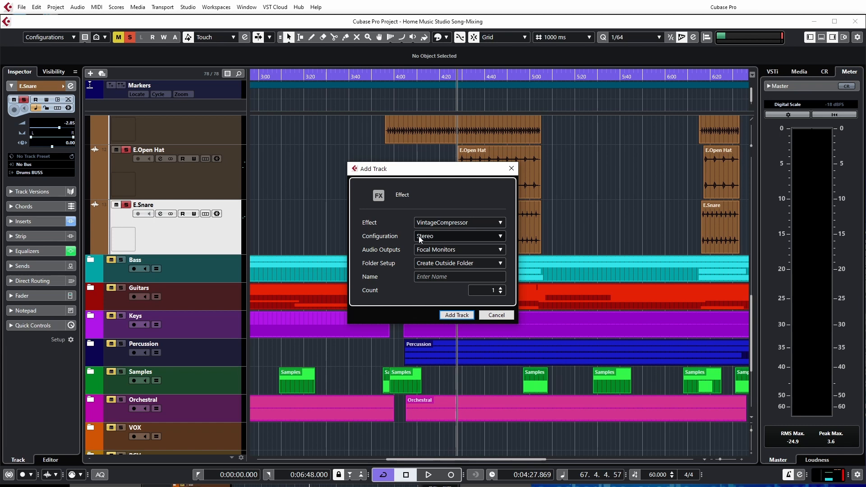
# Route the new FX track to Drums BUSS with Create Inside Folder, name it P.Drums, and add it
pyautogui.click(445, 251)
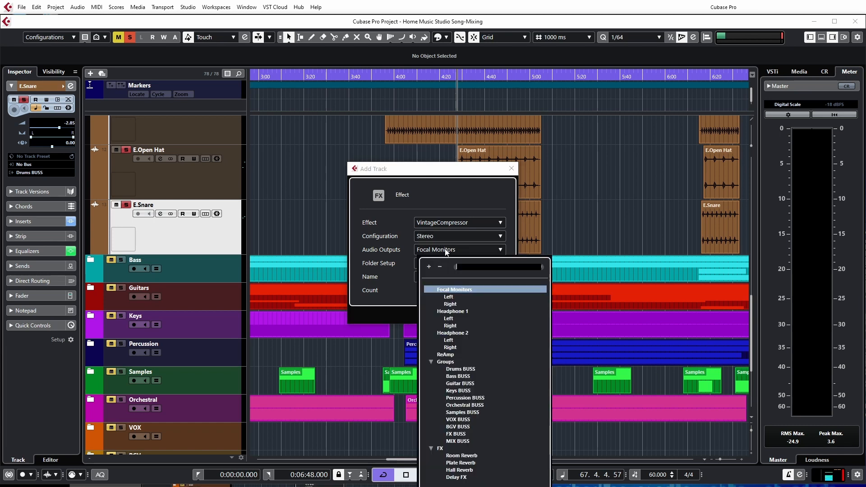
pyautogui.click(472, 371)
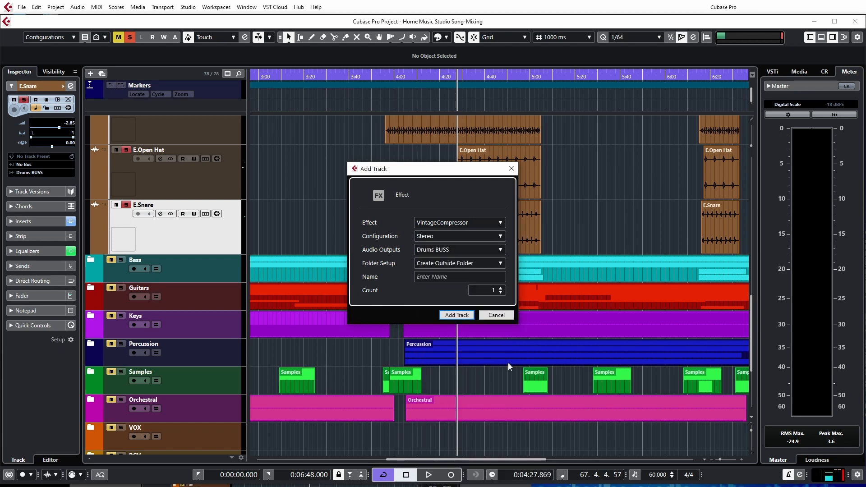
pyautogui.click(447, 261)
pyautogui.click(450, 276)
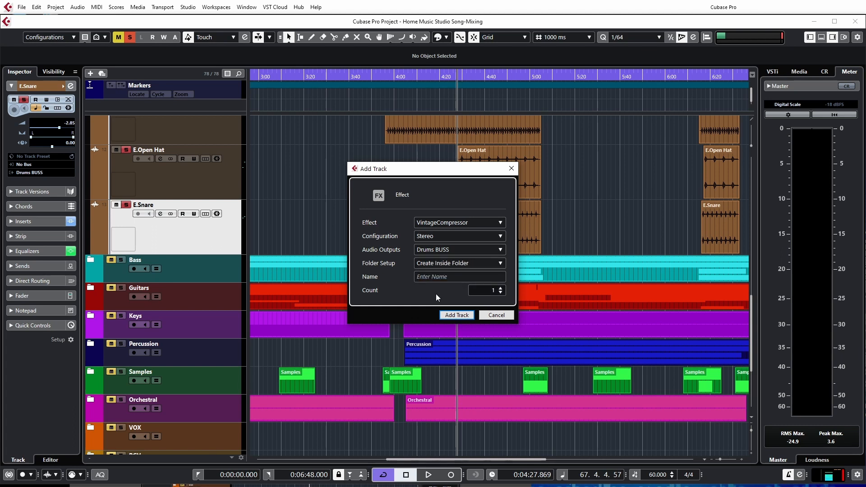
pyautogui.click(435, 277)
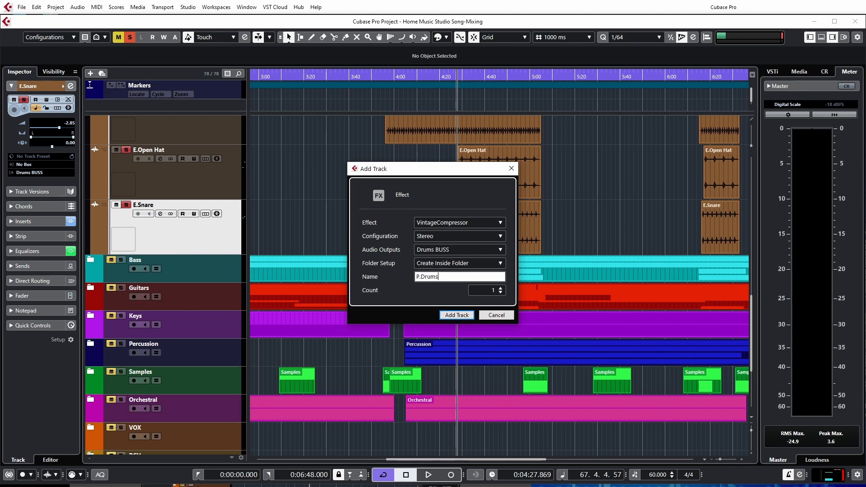
pyautogui.click(457, 315)
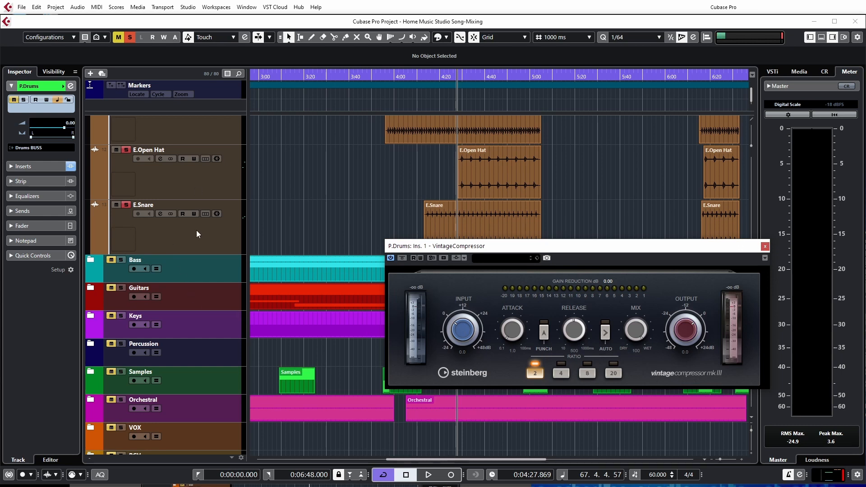
# Move the P.Drums track from the FX Channels folder into the Drums folder, directly below E.Snare
pyautogui.scroll(10, 197, 233)
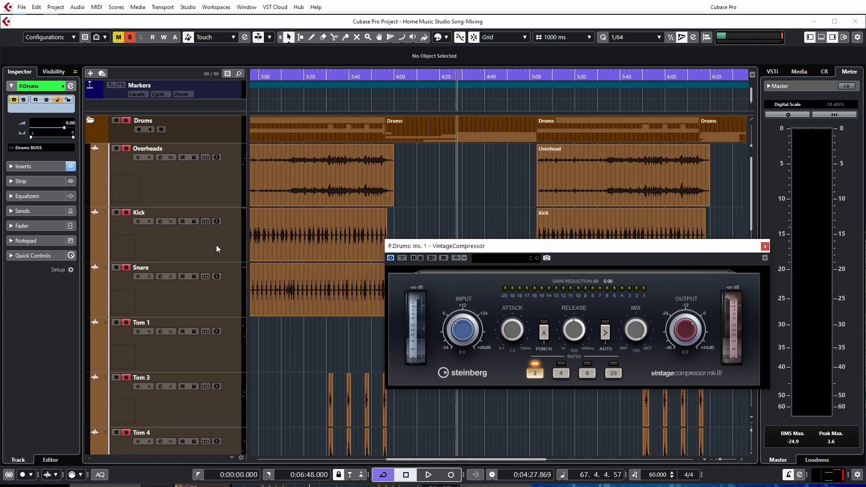
pyautogui.scroll(-15, 221, 253)
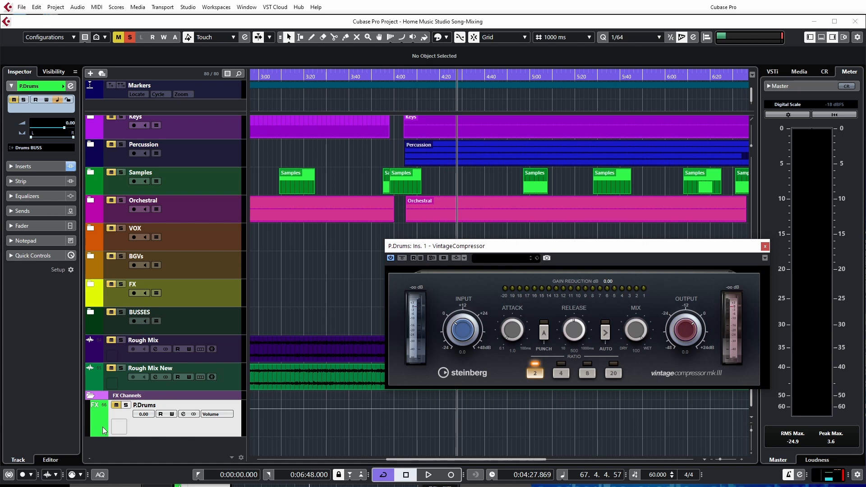
pyautogui.scroll(1, 92, 100)
pyautogui.scroll(8, 98, 117)
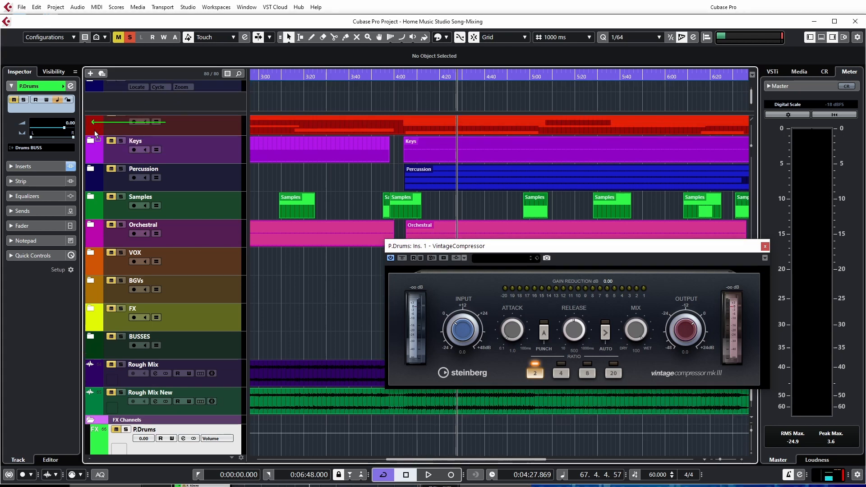
pyautogui.scroll(20, 122, 118)
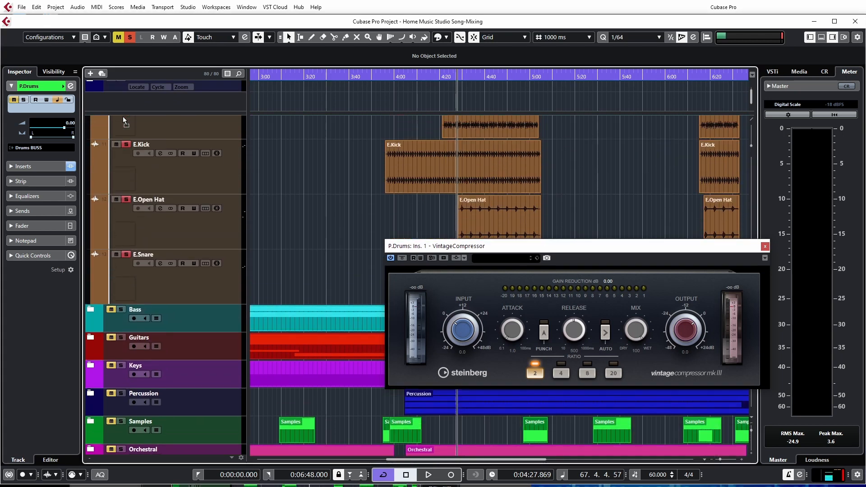
pyautogui.scroll(12, 131, 121)
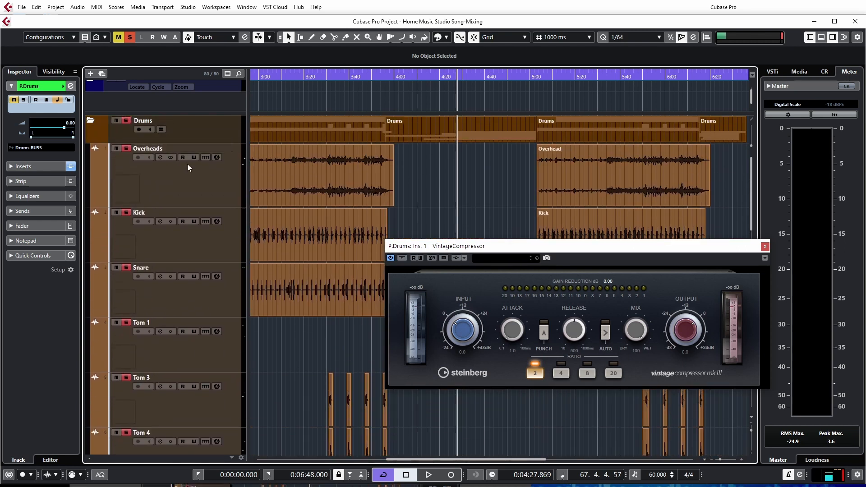
pyautogui.scroll(-4, 251, 321)
pyautogui.scroll(-15, 226, 323)
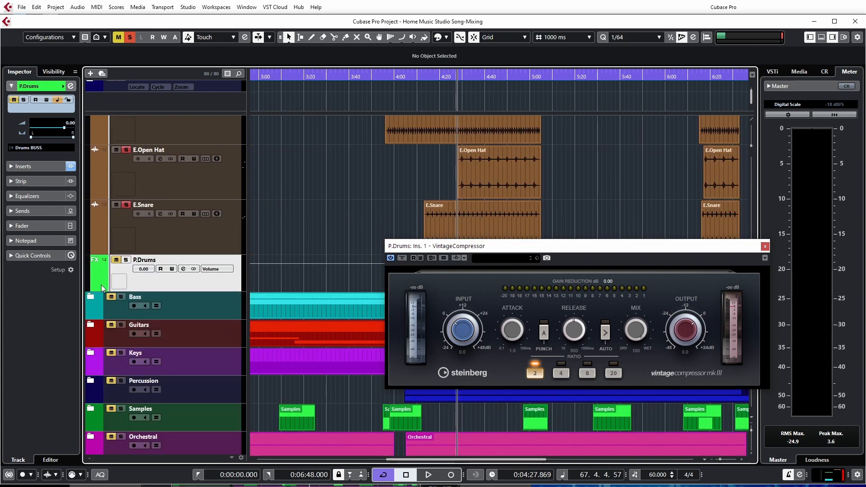
# Color the P.Drums track brown like the other drum tracks and close its VintageCompressor window
pyautogui.click(101, 285)
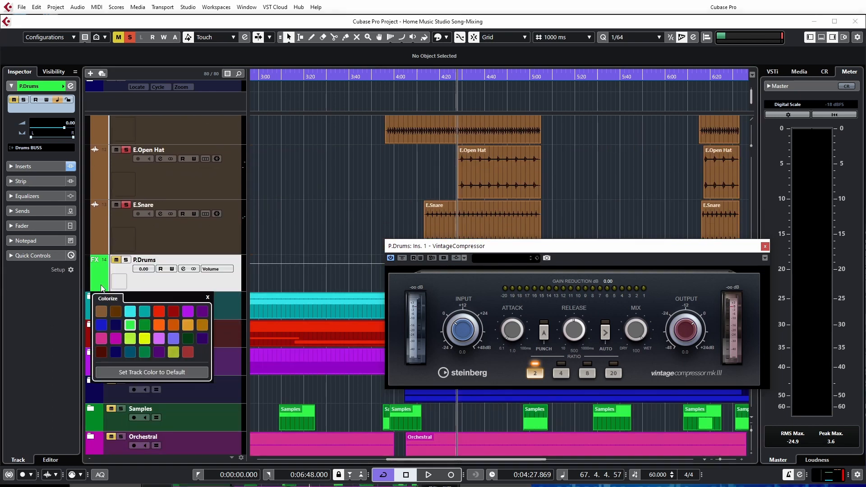
pyautogui.click(103, 314)
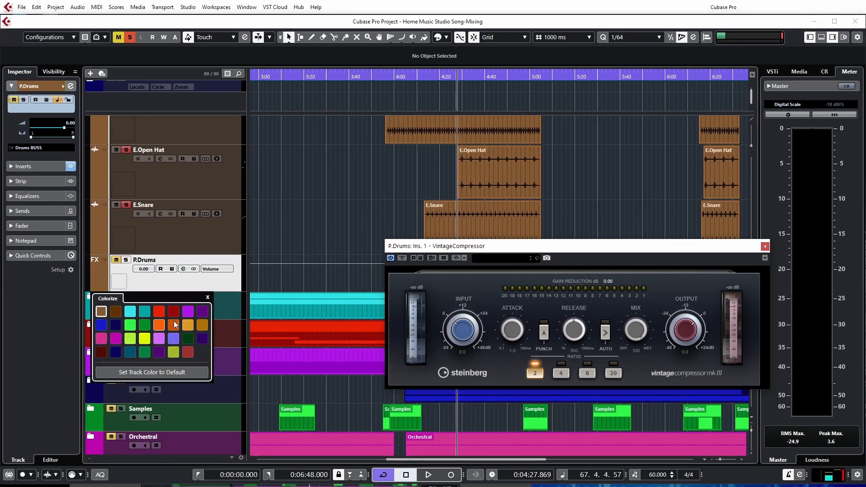
pyautogui.click(208, 299)
pyautogui.click(765, 245)
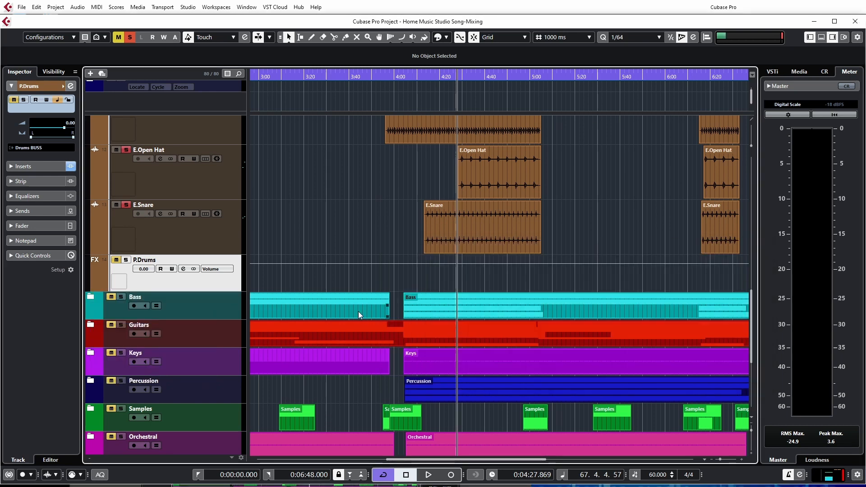
# Solo the P.Drums channel alongside the drum channels in the MixConsole and play the drums briefly
pyautogui.press('F3')
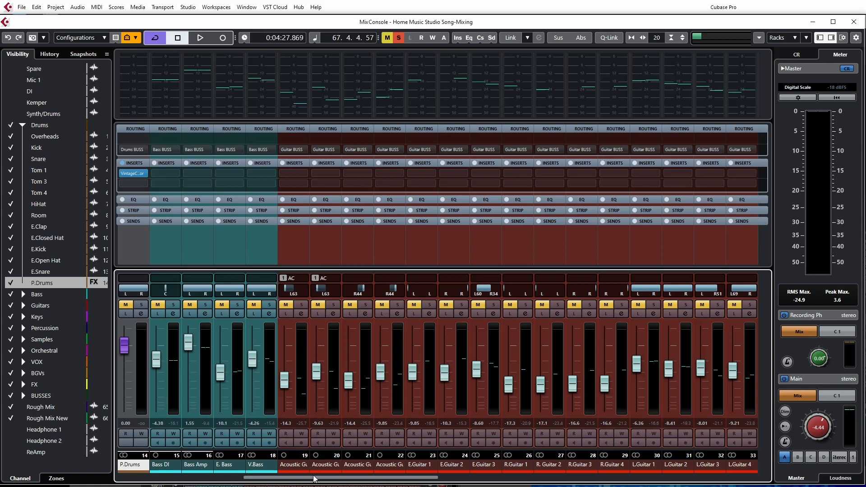
pyautogui.moveTo(325, 478); pyautogui.dragTo(197, 478)
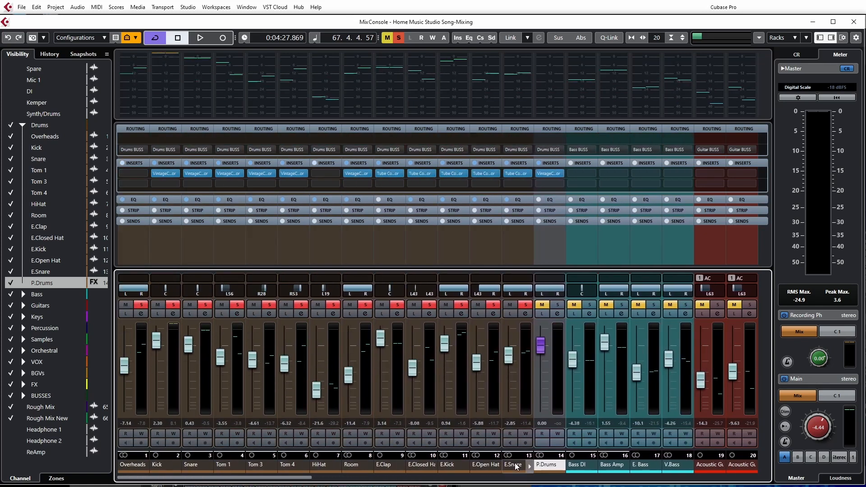
pyautogui.click(557, 305)
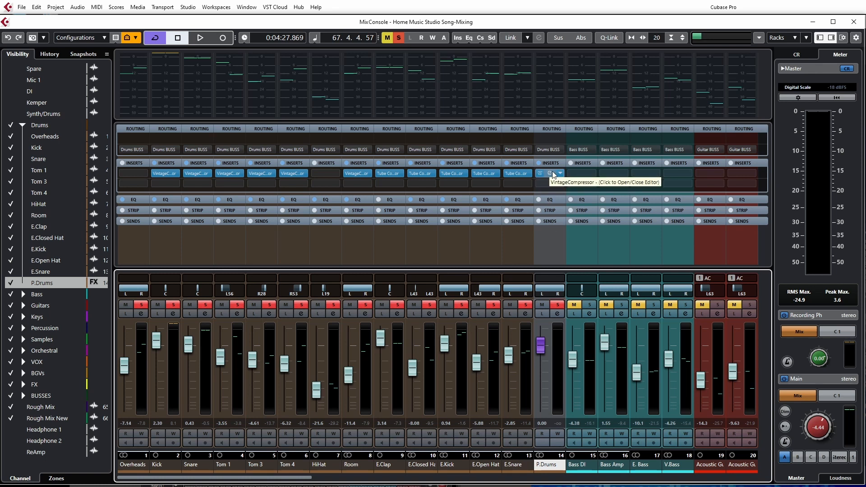
pyautogui.press('space')
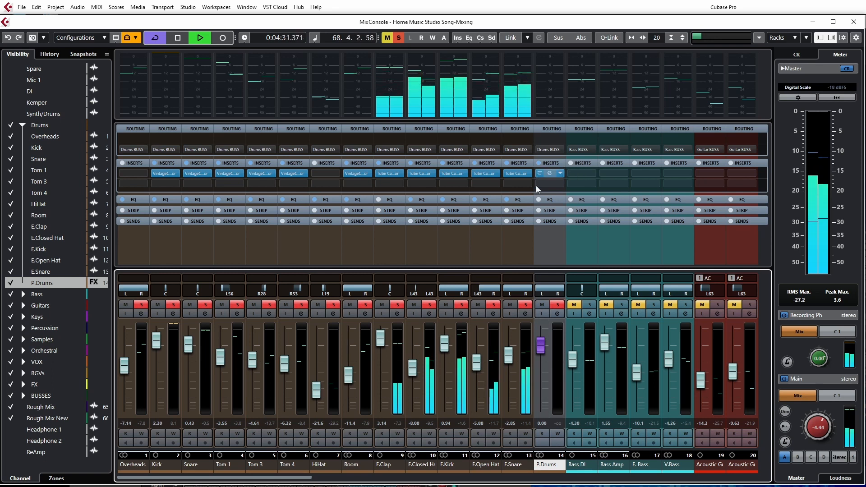
pyautogui.press('space')
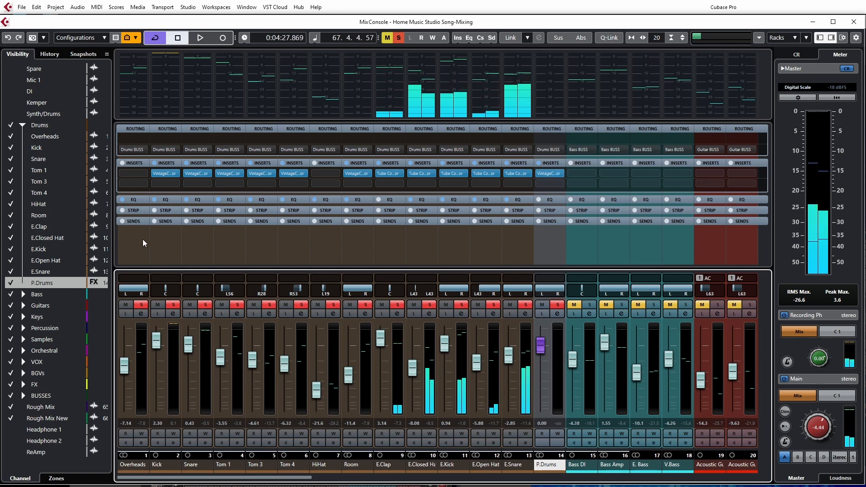
# Show the Sends rack and assign the first send of Kick to P.Drums and of Snare to Drums BUSS
pyautogui.click(136, 221)
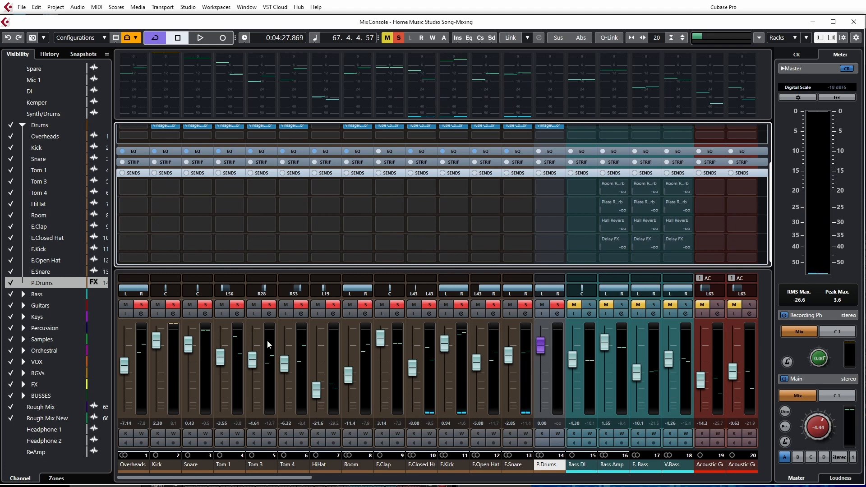
pyautogui.click(176, 314)
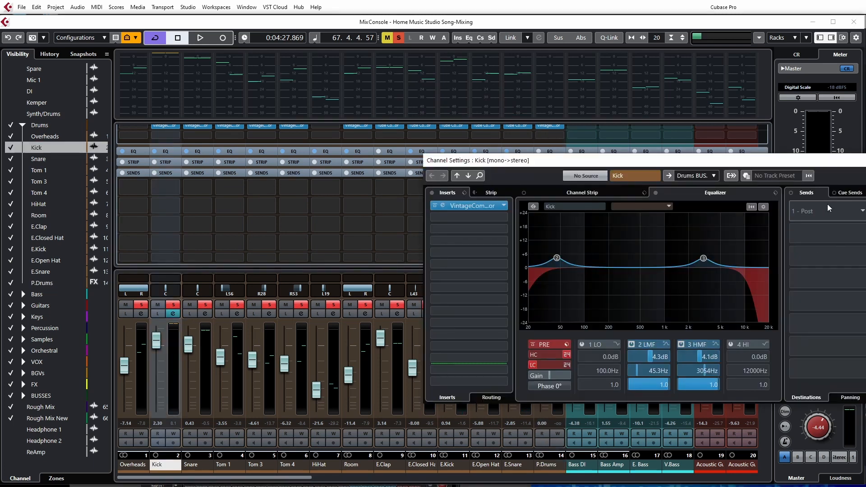
pyautogui.click(865, 160)
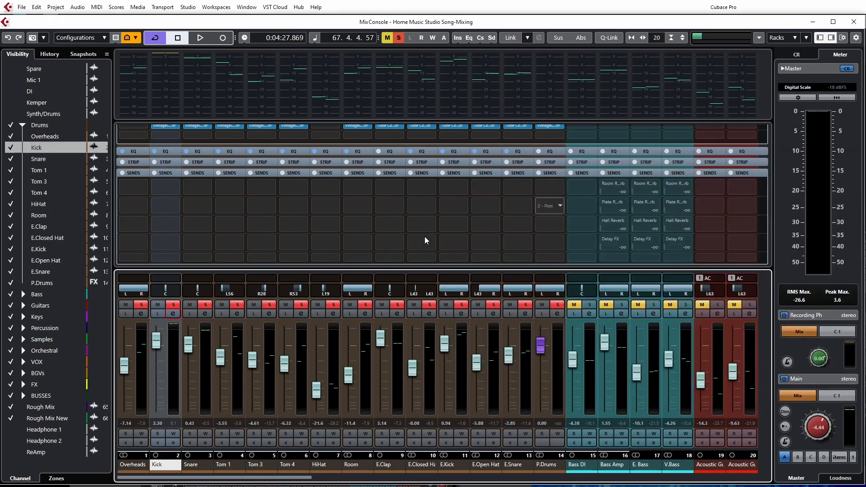
pyautogui.click(176, 188)
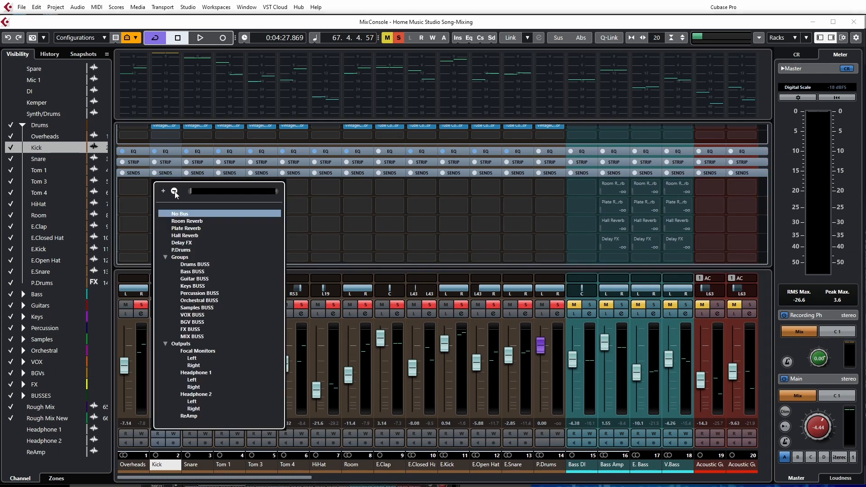
pyautogui.click(184, 250)
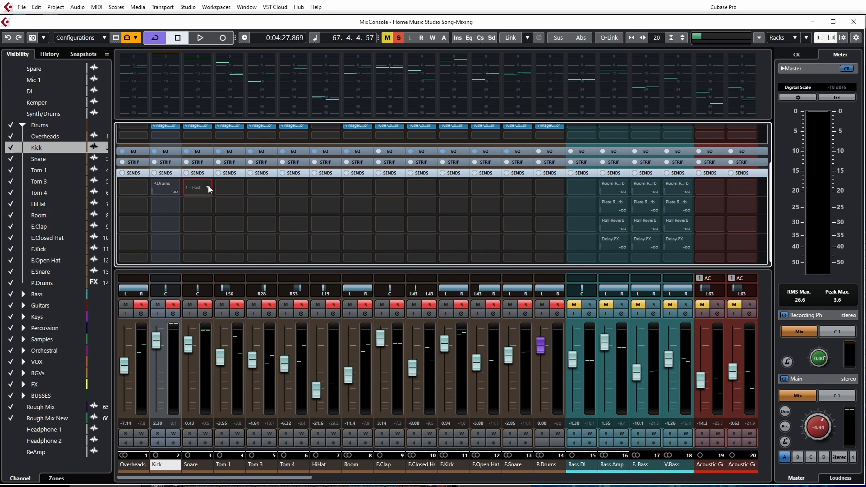
pyautogui.click(208, 188)
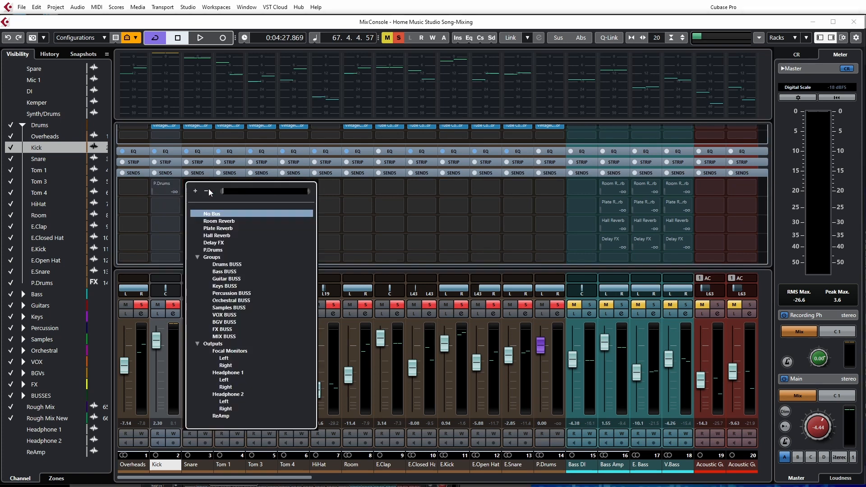
pyautogui.click(234, 265)
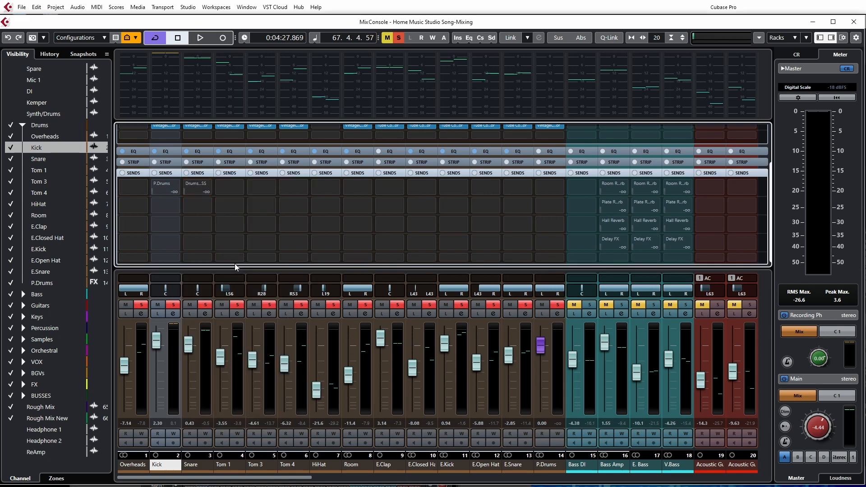
# Assign the first send of Tom 1, Tom 3 and Tom 4 to P.Drums
pyautogui.click(240, 188)
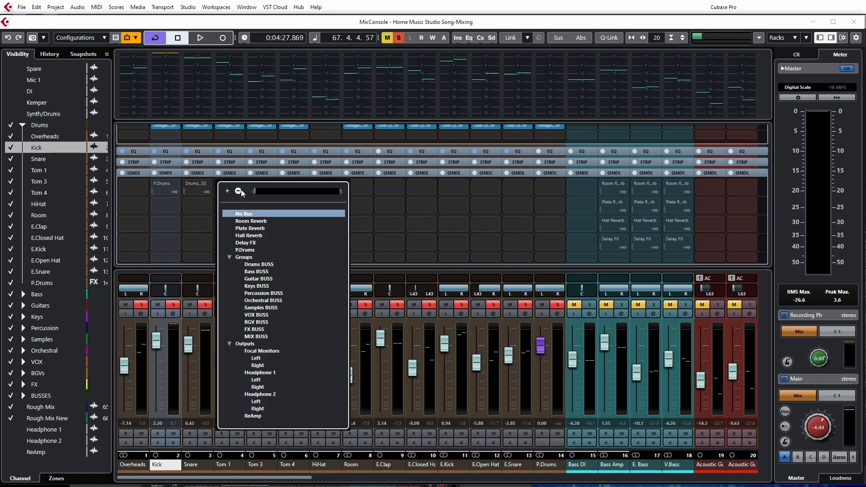
pyautogui.click(252, 250)
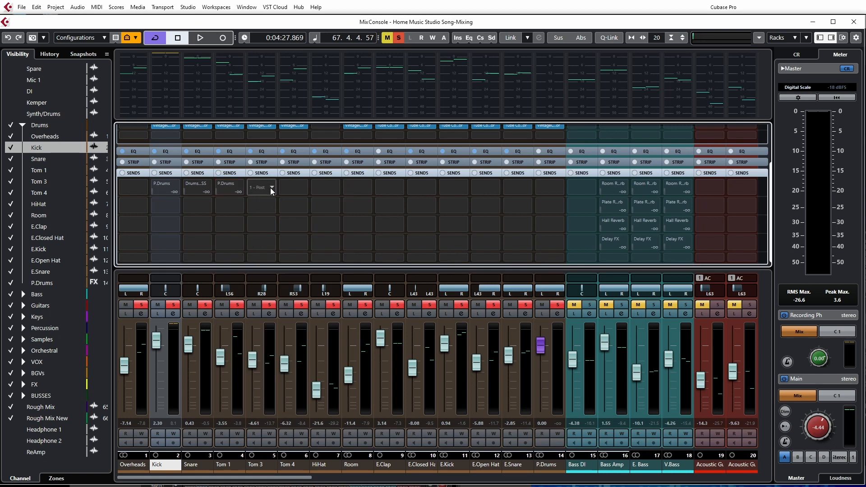
pyautogui.click(271, 190)
pyautogui.click(307, 197)
pyautogui.click(303, 185)
pyautogui.click(332, 211)
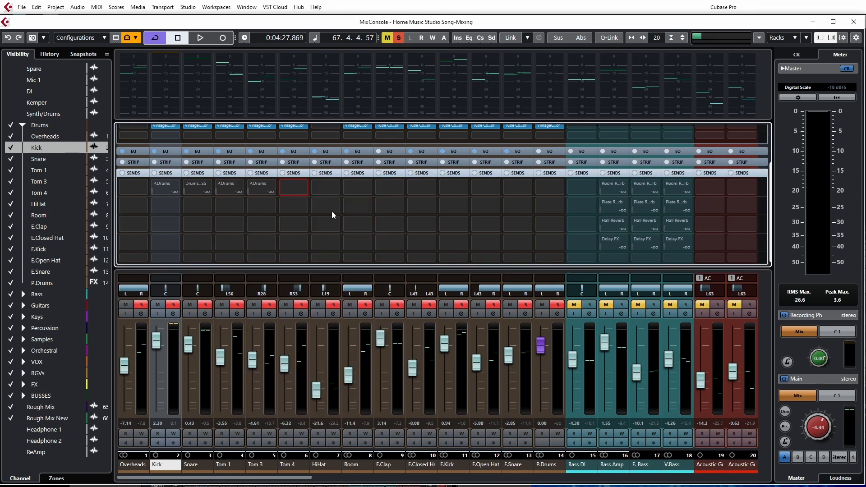
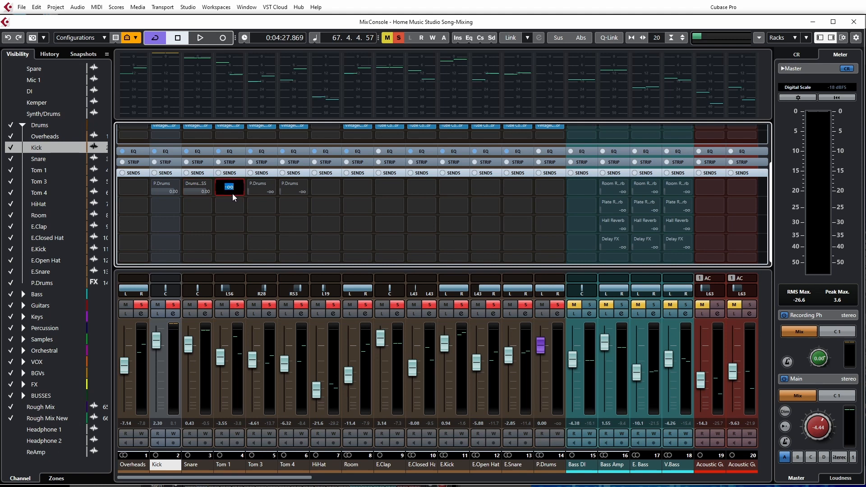
# Set the Tom 1, Tom 3 and Tom 4 send levels to 0.00 and activate the first sends of Kick, Snare and the toms
pyautogui.write('0')
pyautogui.press('Return')
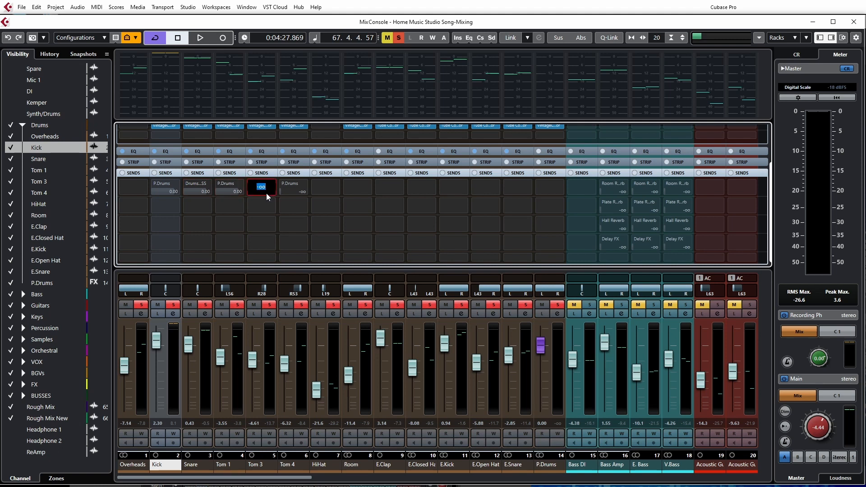
pyautogui.doubleClick(294, 192)
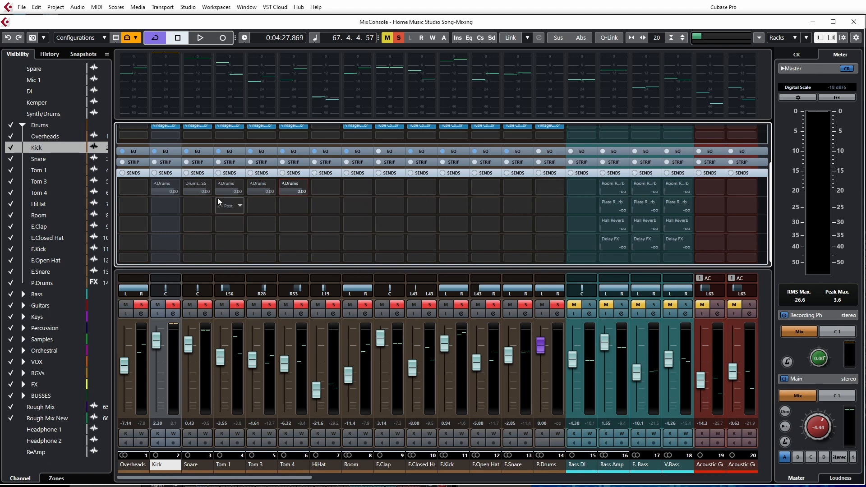
pyautogui.click(156, 183)
pyautogui.click(187, 184)
pyautogui.click(251, 184)
pyautogui.click(284, 183)
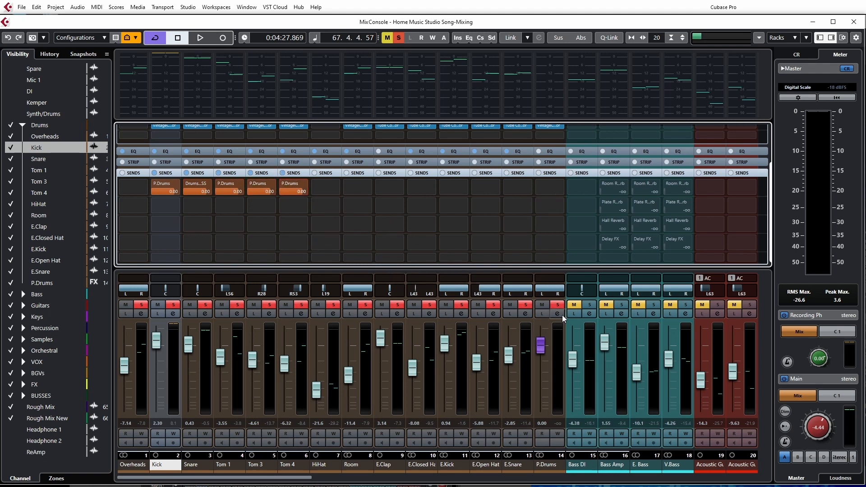
# Lower the P.Drums fader to about -13.4 dB and start playback from about 3:18 in the project timeline
pyautogui.moveTo(544, 345); pyautogui.dragTo(541, 388)
pyautogui.press('space')
pyautogui.press('space')
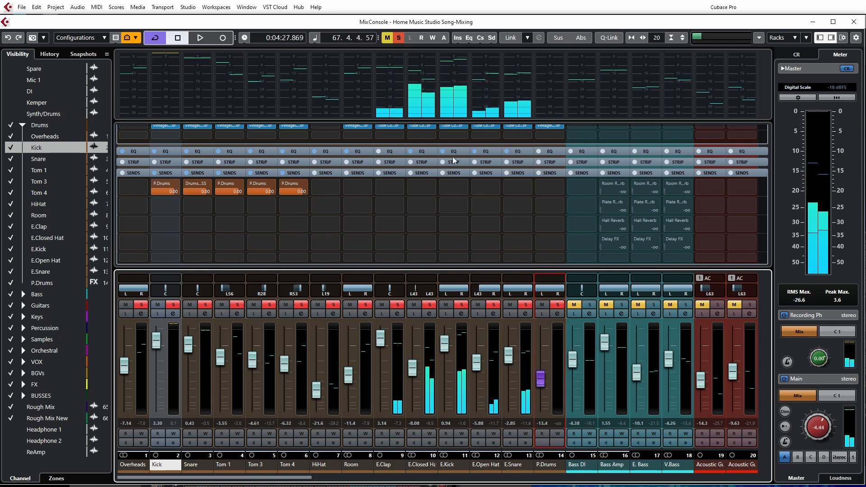
pyautogui.press('F3')
pyautogui.click(299, 77)
pyautogui.press('space')
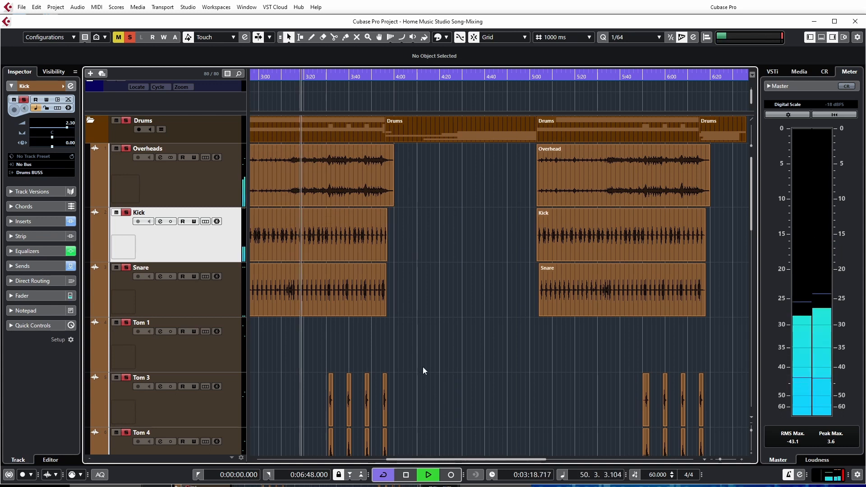
# Turn on Listen for the P.Drums channel in the MixConsole and raise its fader to about -0.66 dB
pyautogui.press('F3')
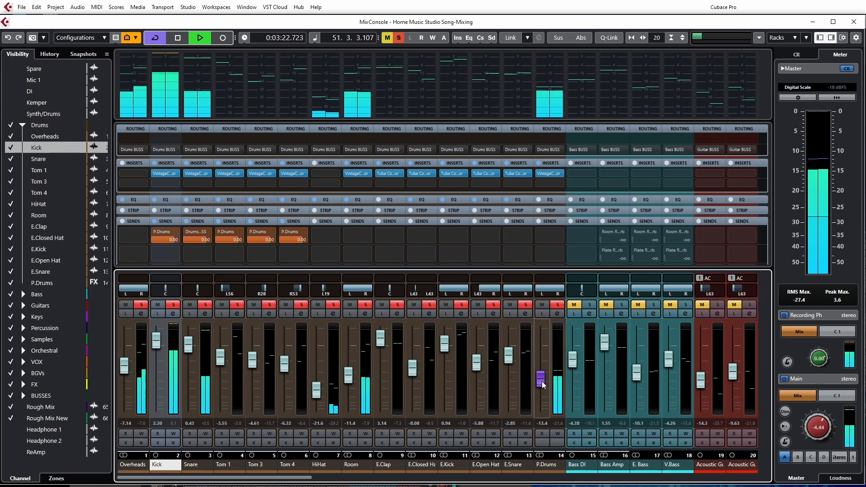
pyautogui.click(543, 313)
pyautogui.moveTo(537, 387); pyautogui.dragTo(540, 354)
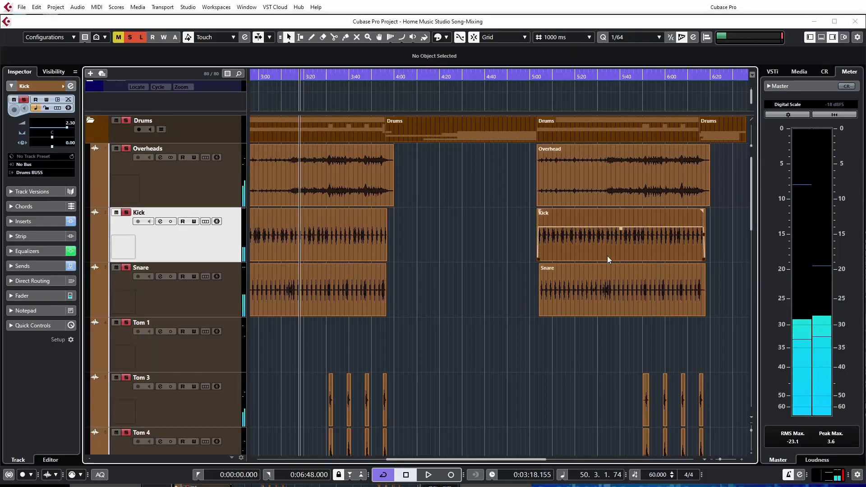
# Switch Kick's P.Drums send to pre-fader in its channel settings, comparing pre- and post-fader during playback, and return to the MixConsole
pyautogui.click(160, 222)
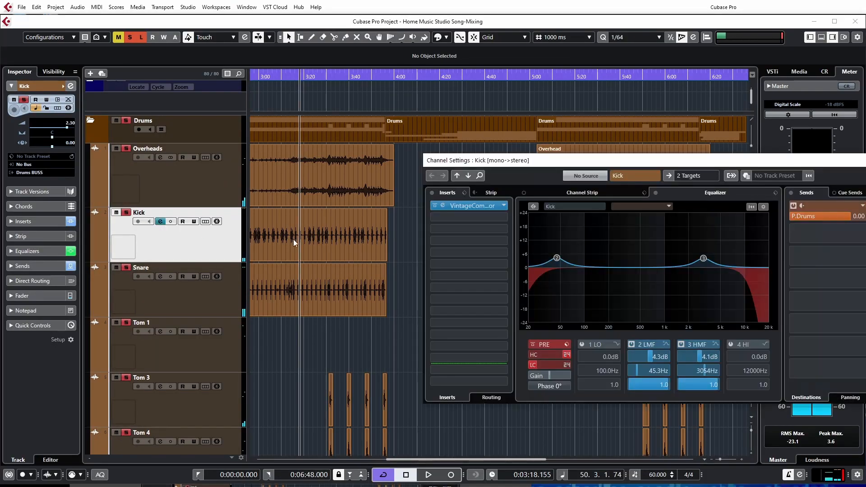
pyautogui.click(801, 206)
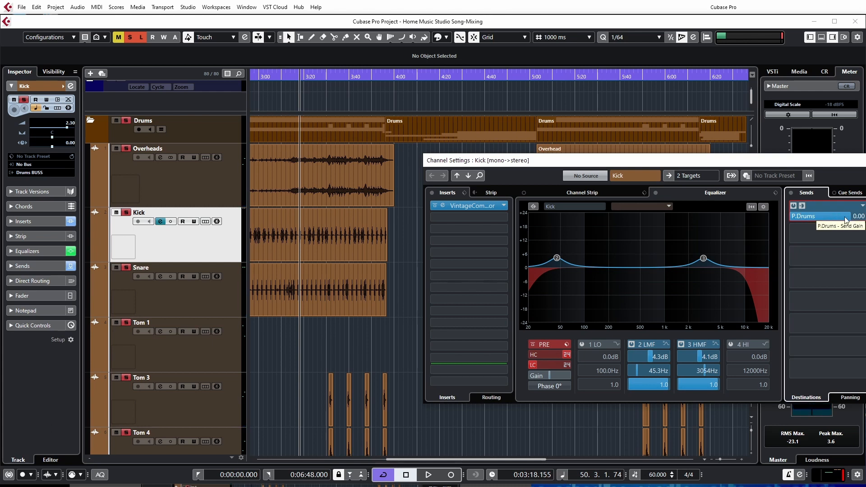
pyautogui.press('space')
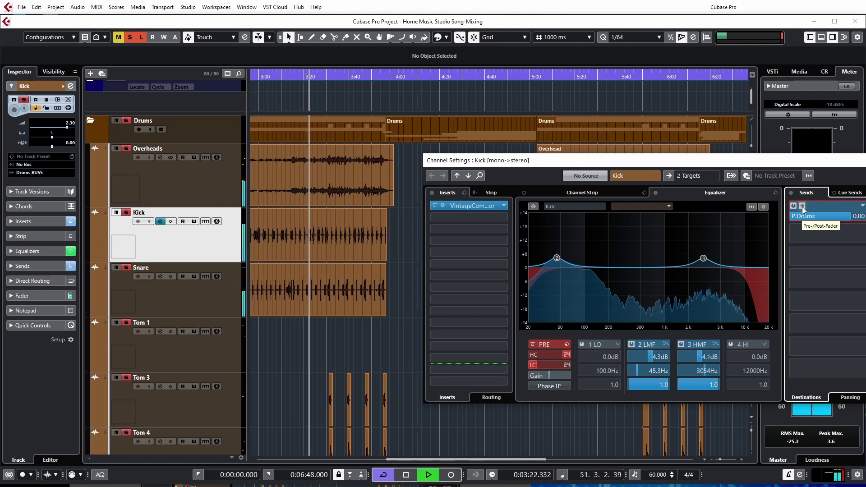
pyautogui.click(802, 207)
pyautogui.click(802, 207)
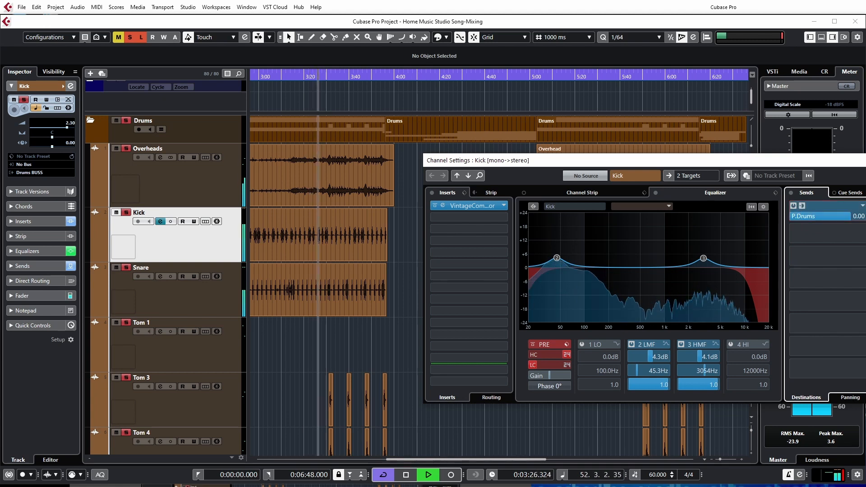
pyautogui.press('Escape')
pyautogui.press('F3')
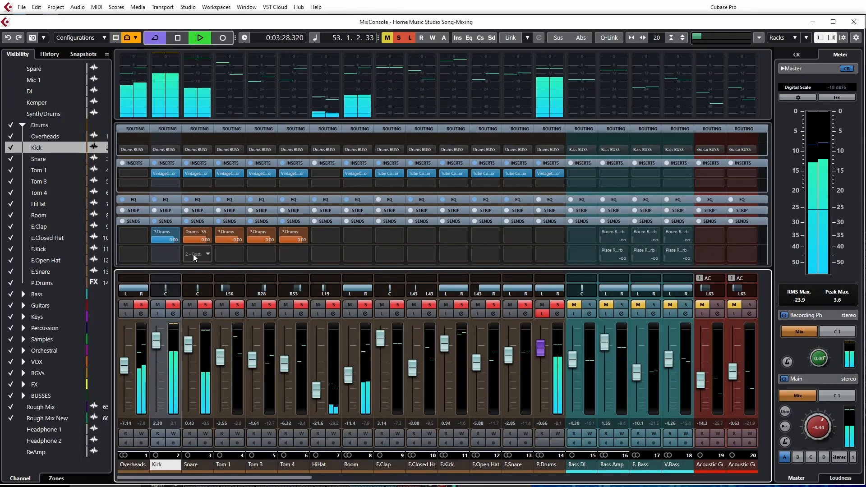
# Switch the first sends of Snare, Tom 1, Tom 3 and Tom 4 to pre-fader
pyautogui.click(196, 231)
pyautogui.click(229, 232)
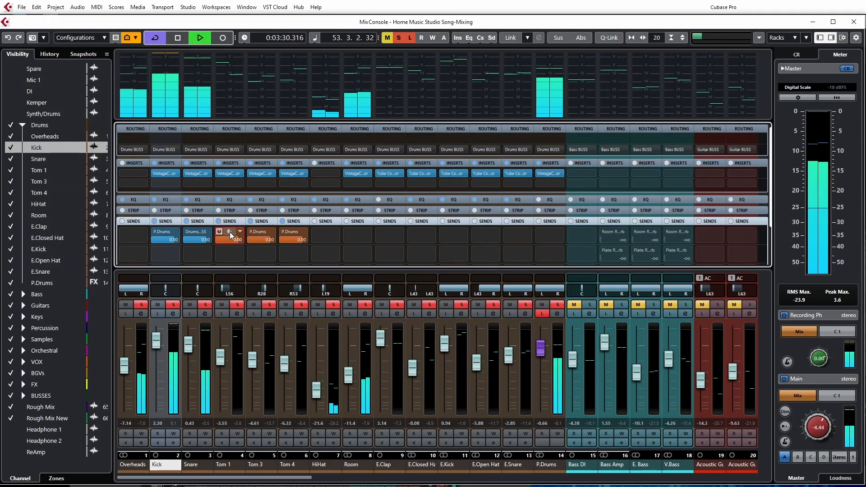
pyautogui.click(261, 231)
pyautogui.click(284, 231)
# Deactivate the first sends of Tom 4, Tom 3, Tom 1 and Snare so only Kick feeds P.Drums
pyautogui.click(283, 231)
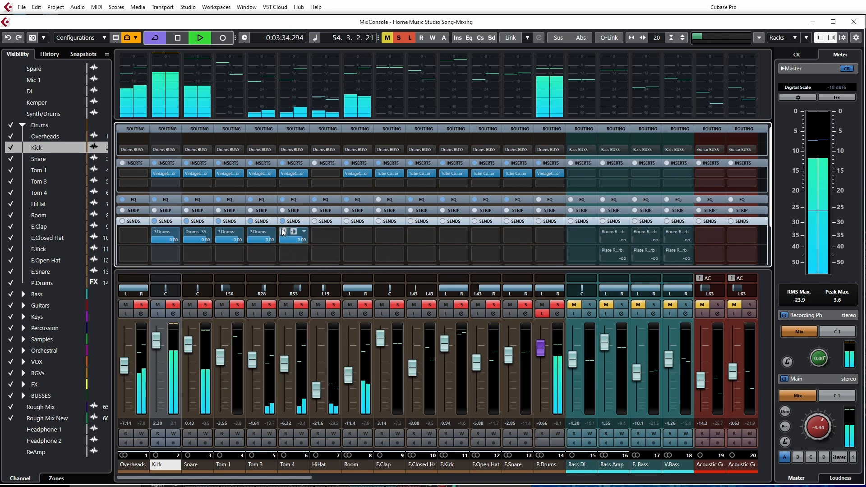
pyautogui.click(251, 231)
pyautogui.click(220, 231)
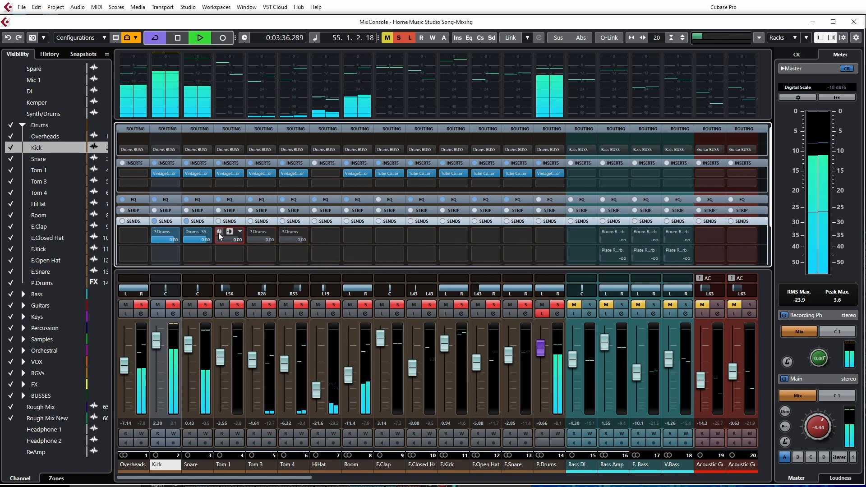
pyautogui.click(188, 232)
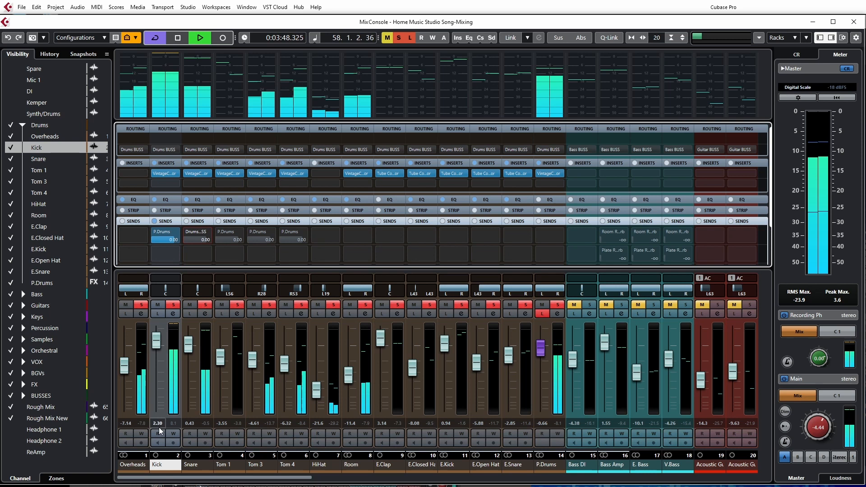
# Audition the pre-fader send by lowering the Kick fader to about -74 dB and raising it back to about 2.48 dB
pyautogui.moveTo(154, 346); pyautogui.dragTo(154, 354)
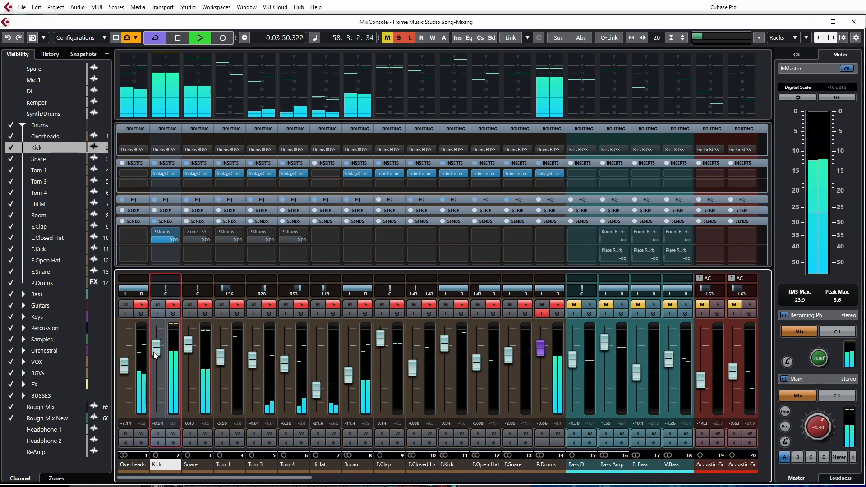
pyautogui.moveTo(153, 402); pyautogui.dragTo(152, 410)
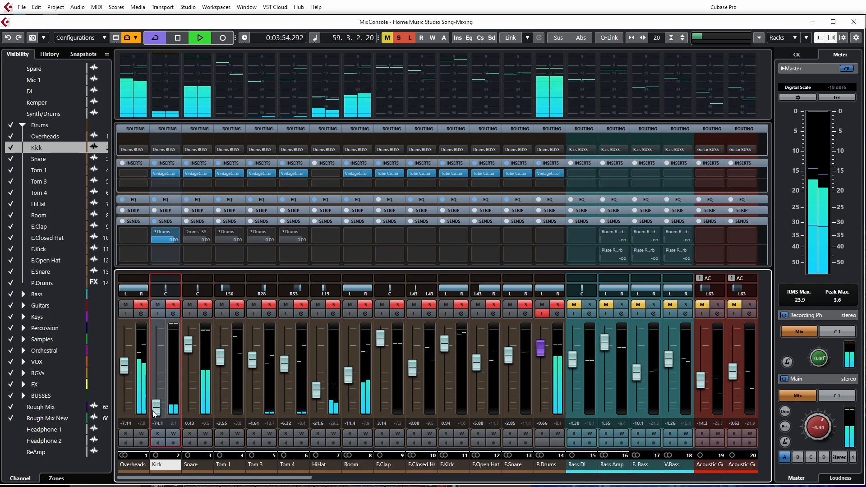
pyautogui.moveTo(152, 411); pyautogui.dragTo(159, 346)
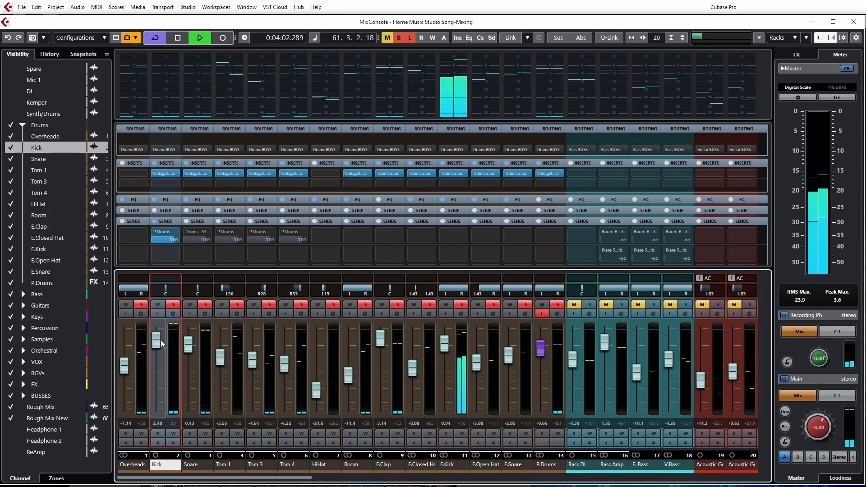
# Switch Kick's P.Drums send to post-fader and set the Kick fader to 2.30 dB while listening
pyautogui.click(165, 232)
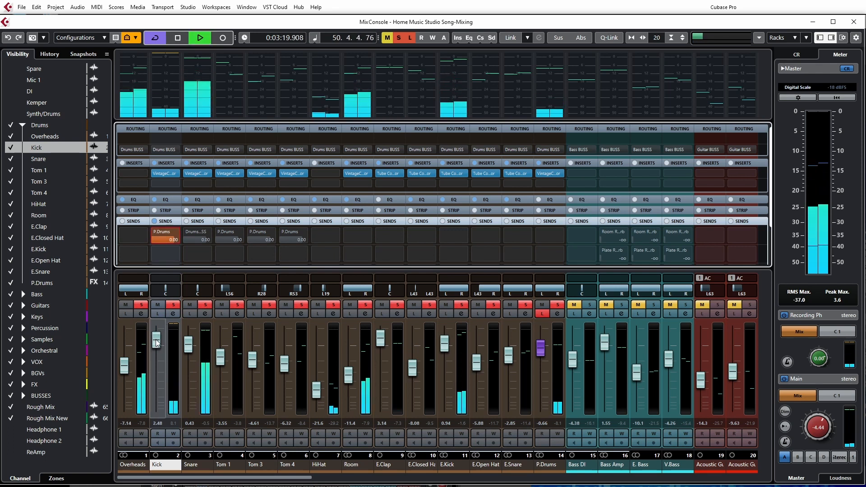
pyautogui.moveTo(157, 343)
pyautogui.mouseDown()
pyautogui.moveTo(158, 409)
pyautogui.moveTo(155, 344)
pyautogui.mouseUp()
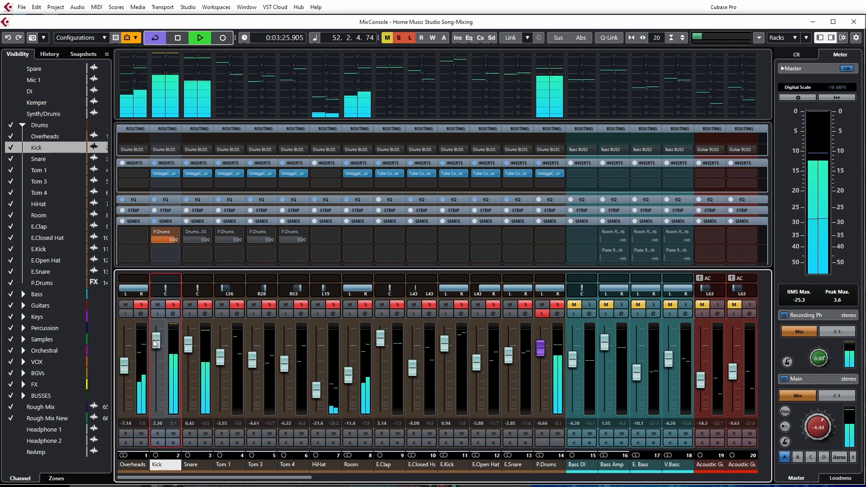
# Reactivate the first sends of Snare, Tom 1, Tom 3 and Tom 4 and switch them to post-fader
pyautogui.click(195, 231)
pyautogui.click(188, 231)
pyautogui.click(219, 232)
pyautogui.click(251, 232)
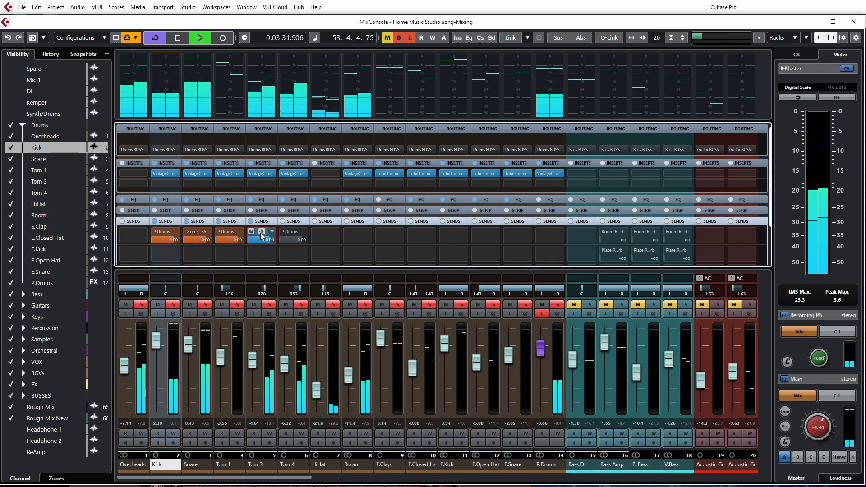
pyautogui.click(283, 232)
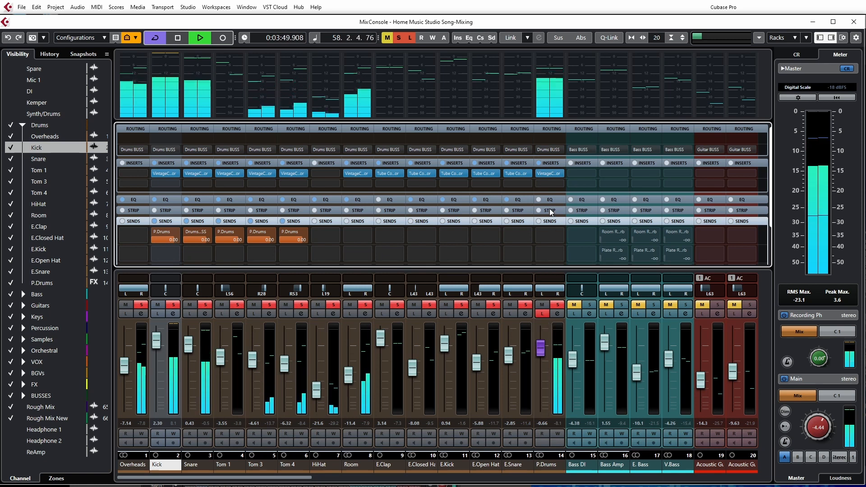
# Open the VintageCompressor on P.Drums, raise its input to 10.8 and set the P.Drums fader to -8.01 dB while listening
pyautogui.click(552, 173)
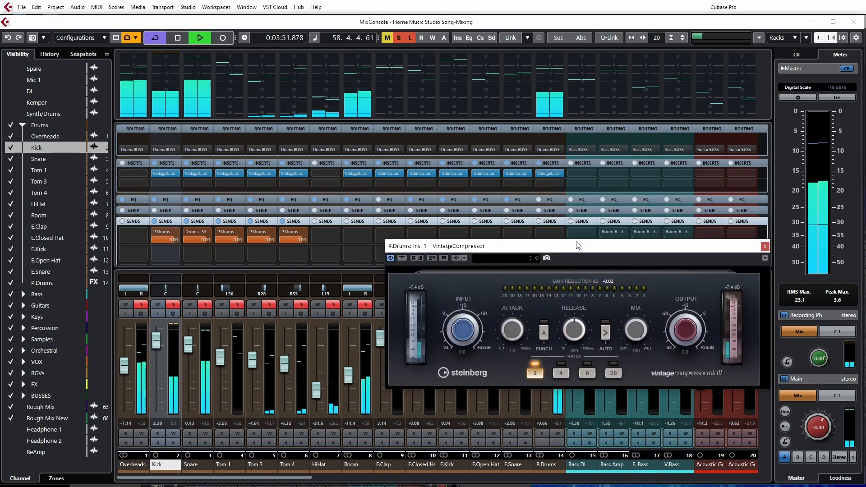
pyautogui.moveTo(573, 249); pyautogui.dragTo(329, 189)
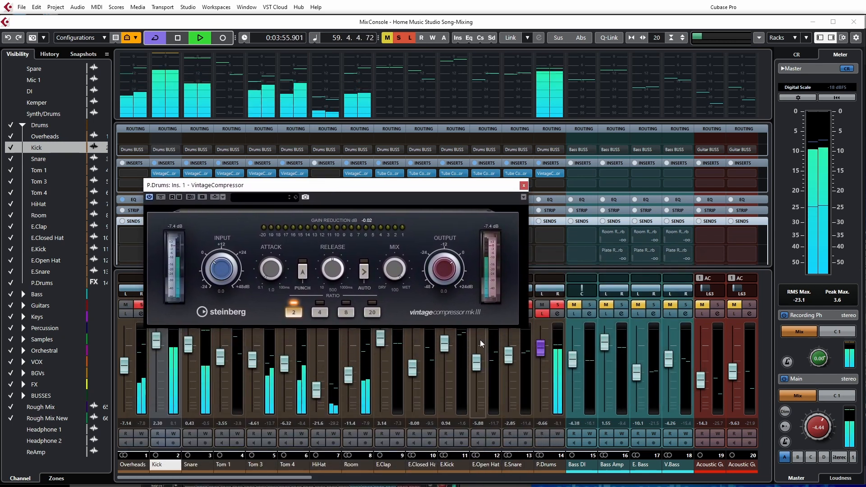
pyautogui.keyDown('ctrl'); pyautogui.click(540, 349); pyautogui.keyUp('ctrl')
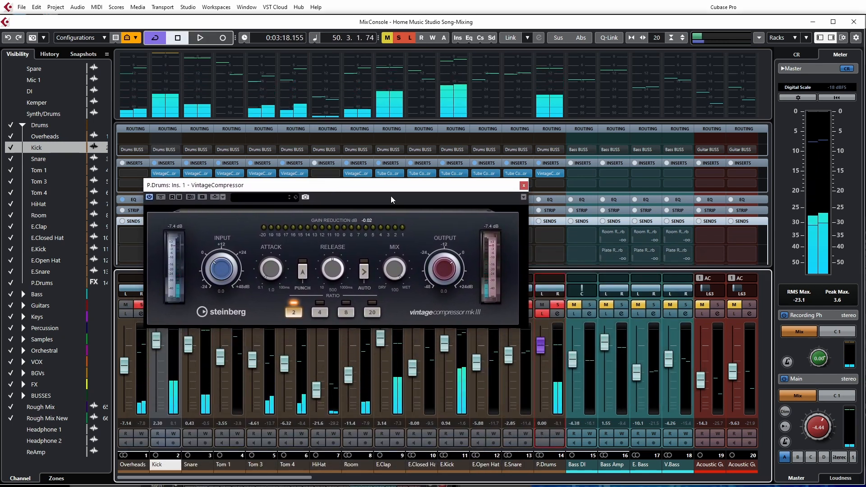
pyautogui.moveTo(379, 190); pyautogui.dragTo(414, 186)
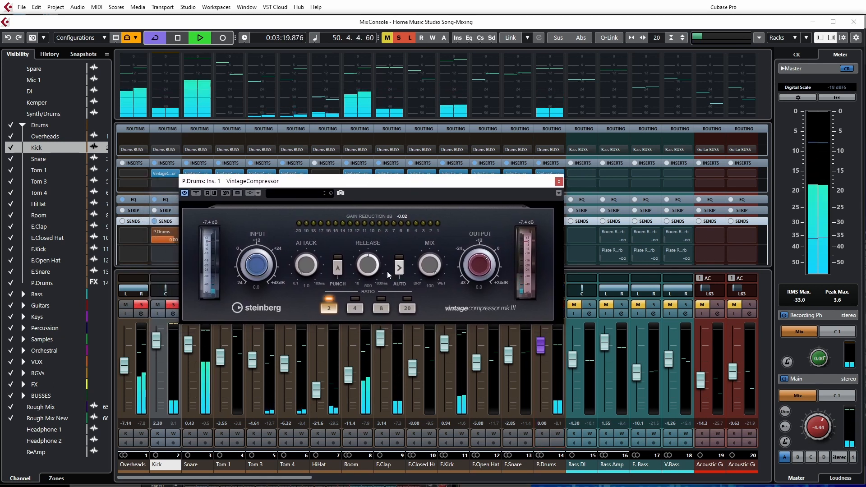
pyautogui.moveTo(248, 272)
pyautogui.mouseDown()
pyautogui.moveTo(253, 257)
pyautogui.moveTo(256, 267)
pyautogui.mouseUp()
pyautogui.moveTo(539, 350); pyautogui.dragTo(539, 399)
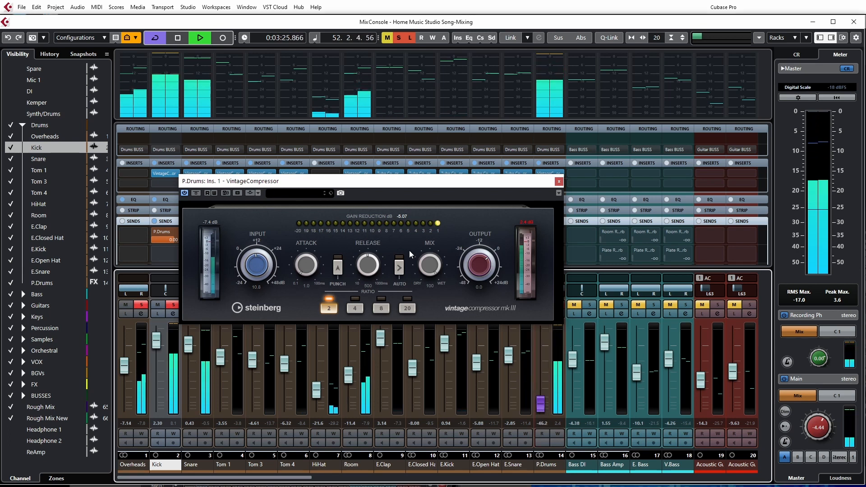
pyautogui.moveTo(540, 402); pyautogui.dragTo(543, 369)
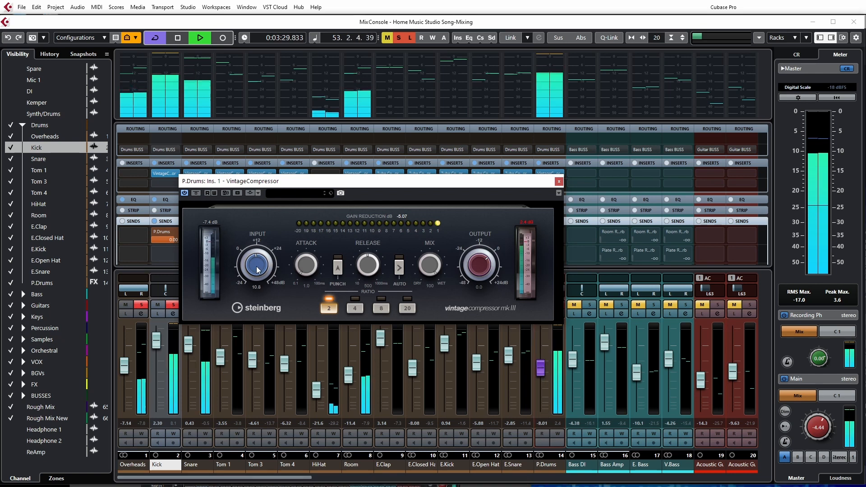
# Set the P.Drums compressor to input 28.4, output -13.0, ratio 20, attack 33.5 ms and release about 25 ms while listening
pyautogui.moveTo(258, 260); pyautogui.dragTo(262, 260)
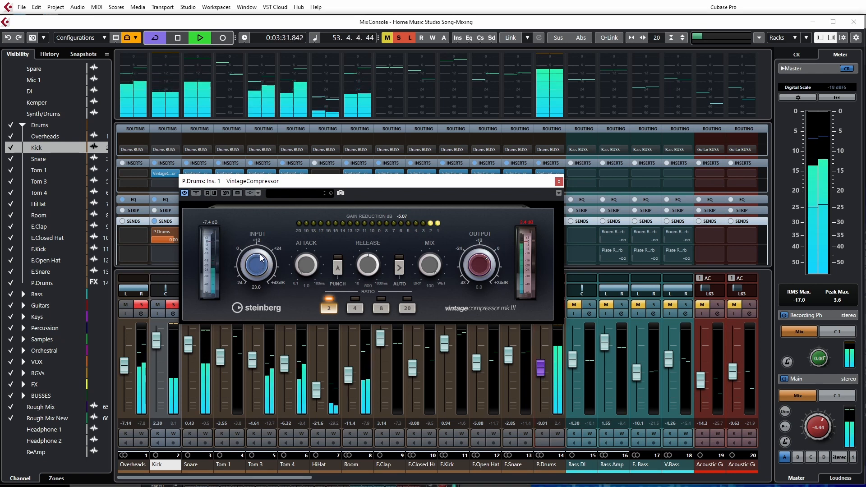
pyautogui.moveTo(483, 276); pyautogui.dragTo(482, 294)
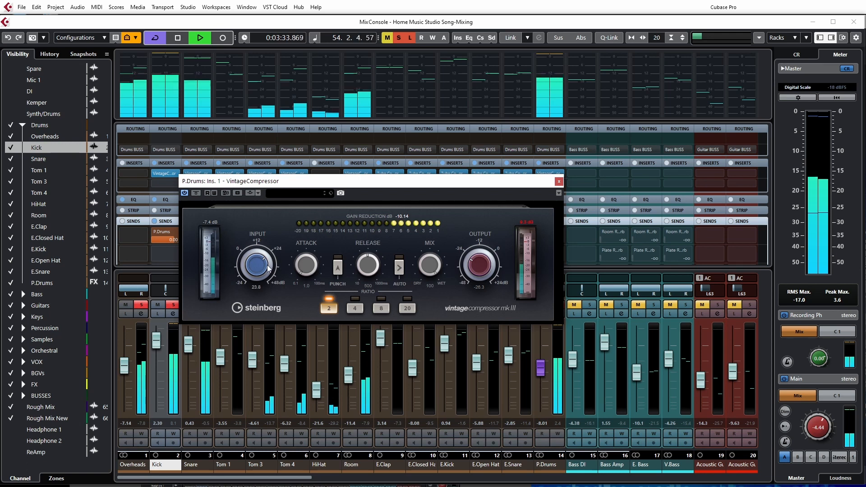
pyautogui.click(387, 309)
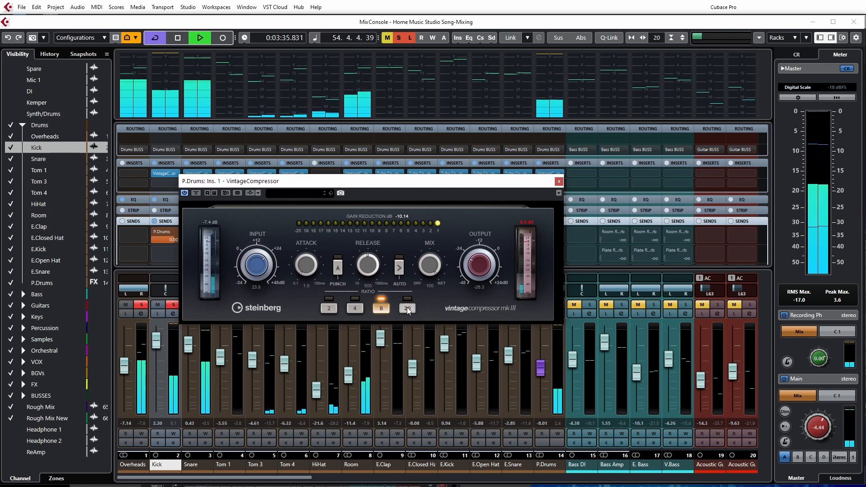
pyautogui.click(406, 307)
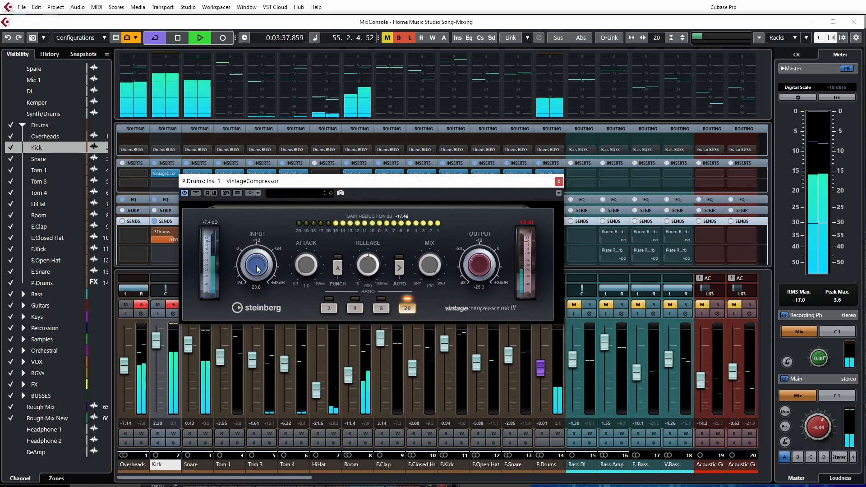
pyautogui.moveTo(256, 266); pyautogui.dragTo(301, 234)
pyautogui.moveTo(483, 271); pyautogui.dragTo(483, 257)
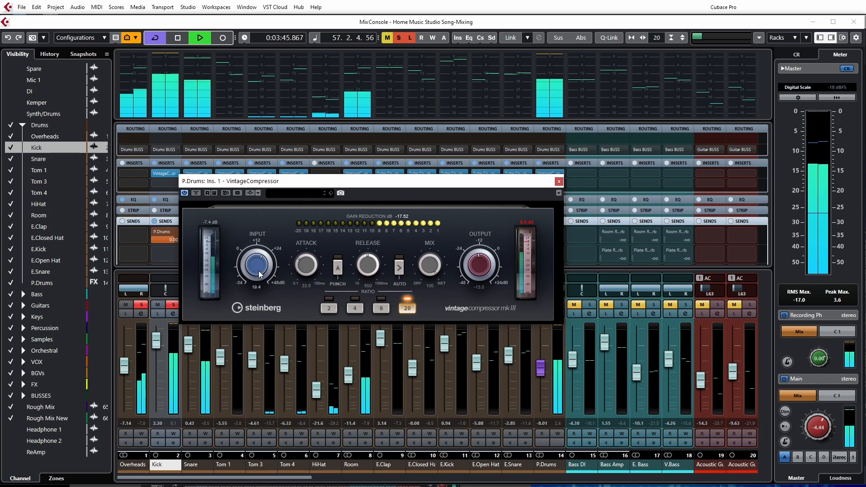
pyautogui.moveTo(261, 264); pyautogui.dragTo(260, 261)
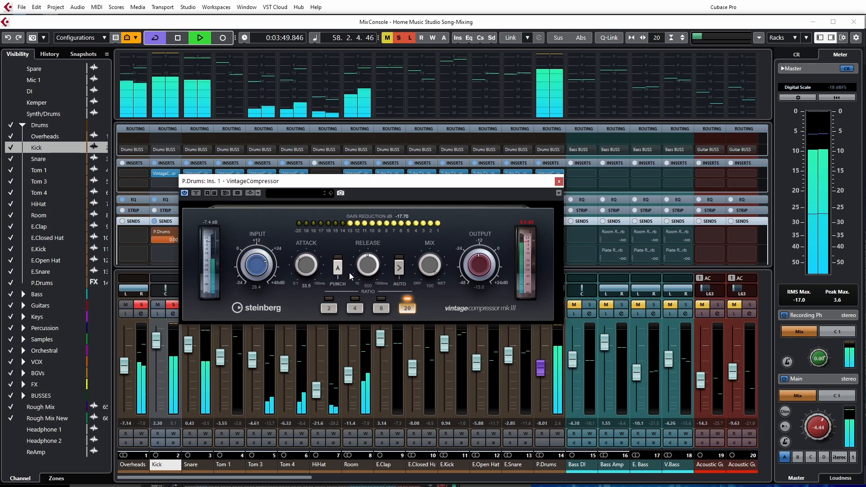
pyautogui.moveTo(366, 267); pyautogui.dragTo(361, 291)
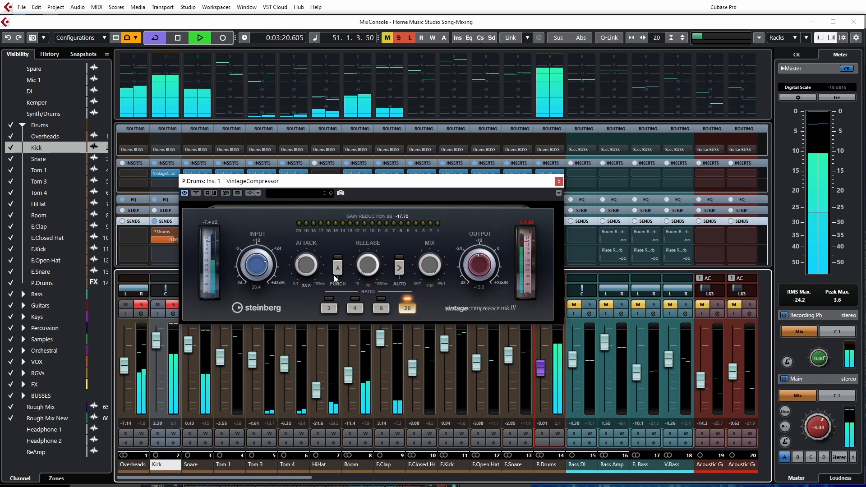
# Set the compressor's ratio to 8, try inputs of 25.0 and 33.8, settle on 29.2 and reset the output peak reading
pyautogui.click(383, 308)
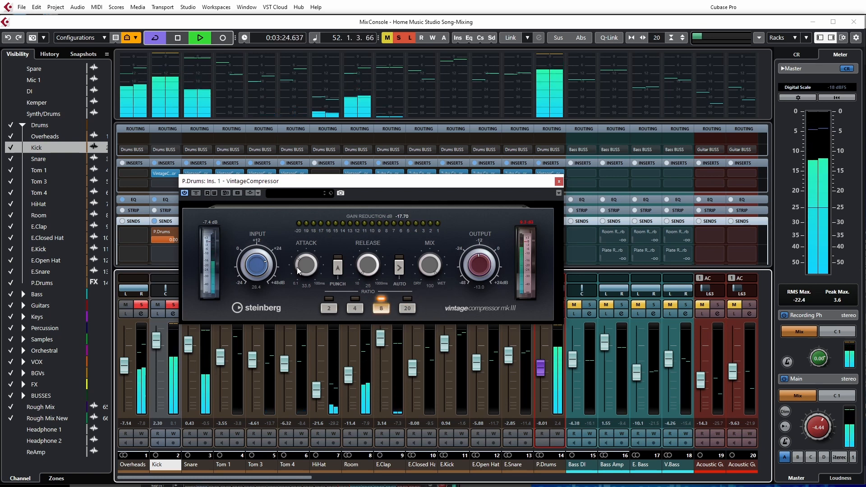
pyautogui.scroll(-2, 258, 272)
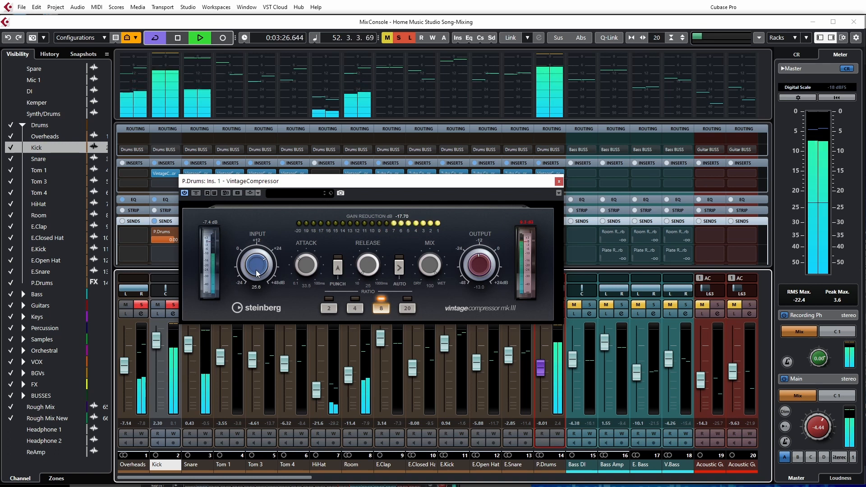
pyautogui.moveTo(260, 271)
pyautogui.mouseDown()
pyautogui.moveTo(261, 256)
pyautogui.moveTo(255, 262)
pyautogui.mouseUp()
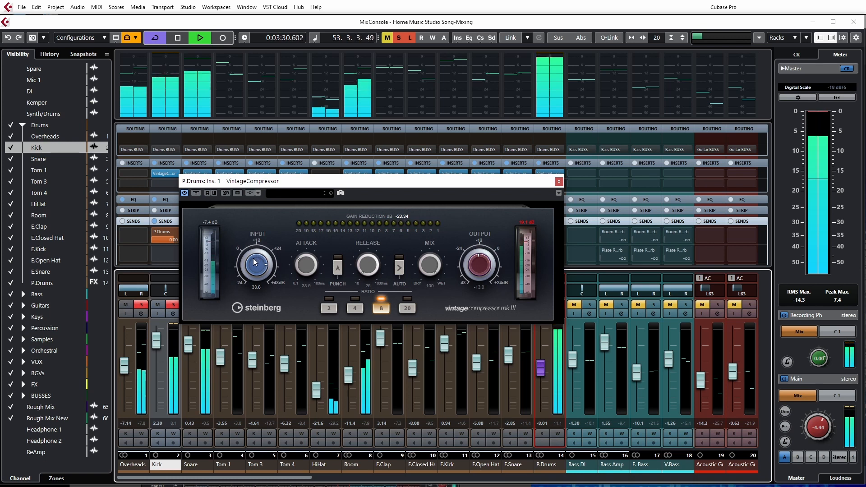
pyautogui.scroll(2, 253, 265)
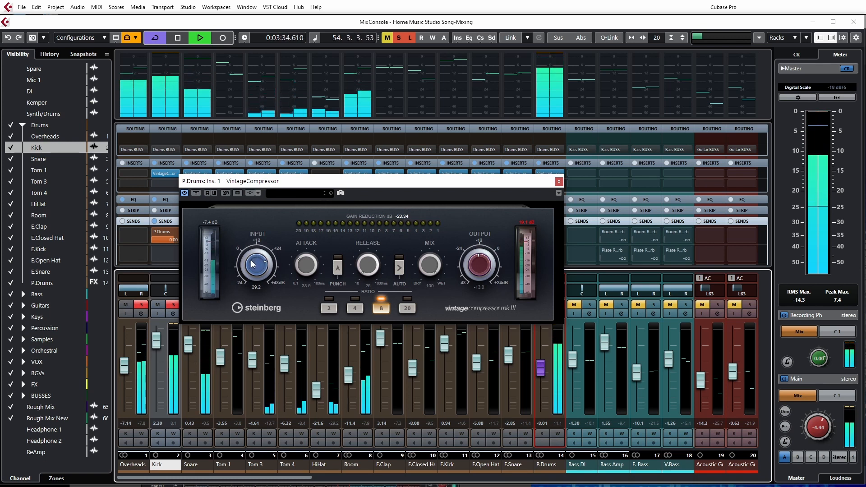
pyautogui.click(522, 223)
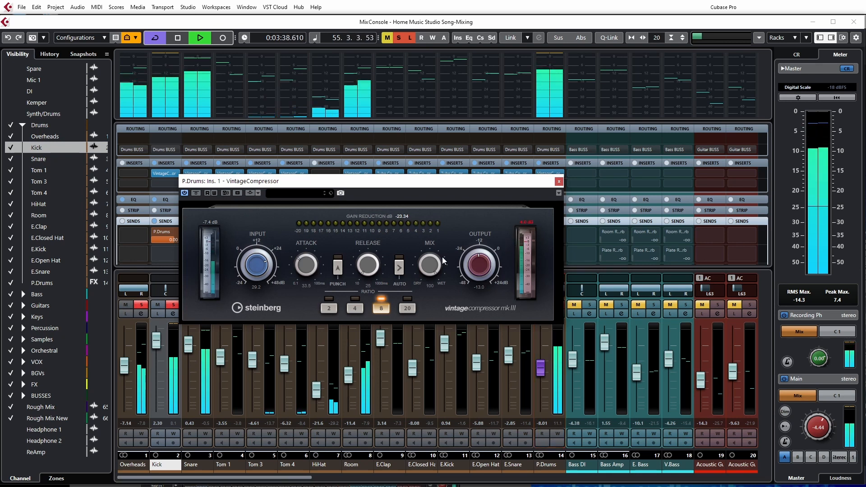
# Lower the compressor's output to -25.9, resetting the output peak reading and replaying the loop to check the level
pyautogui.moveTo(485, 264); pyautogui.dragTo(483, 270)
pyautogui.click(522, 223)
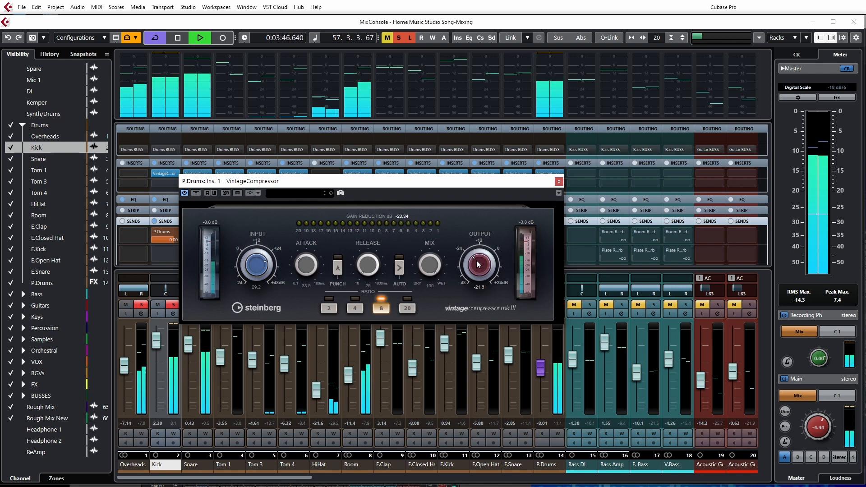
pyautogui.moveTo(475, 263); pyautogui.dragTo(475, 265)
pyautogui.click(524, 224)
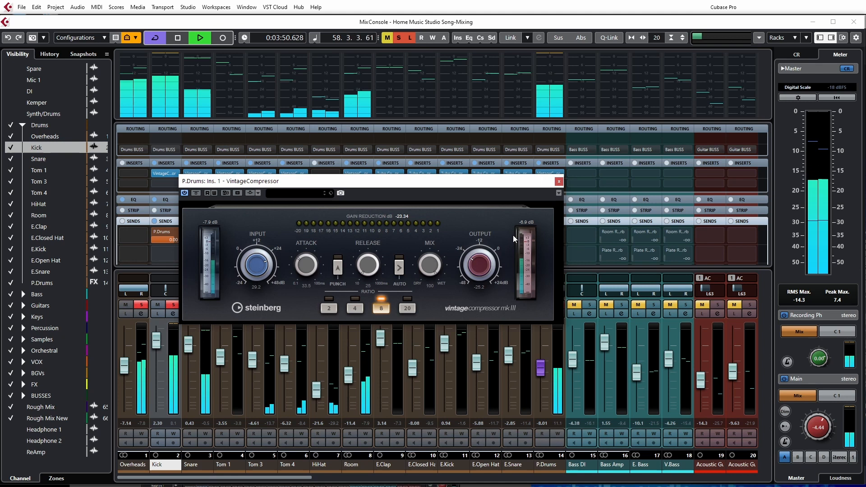
pyautogui.scroll(-1, 477, 266)
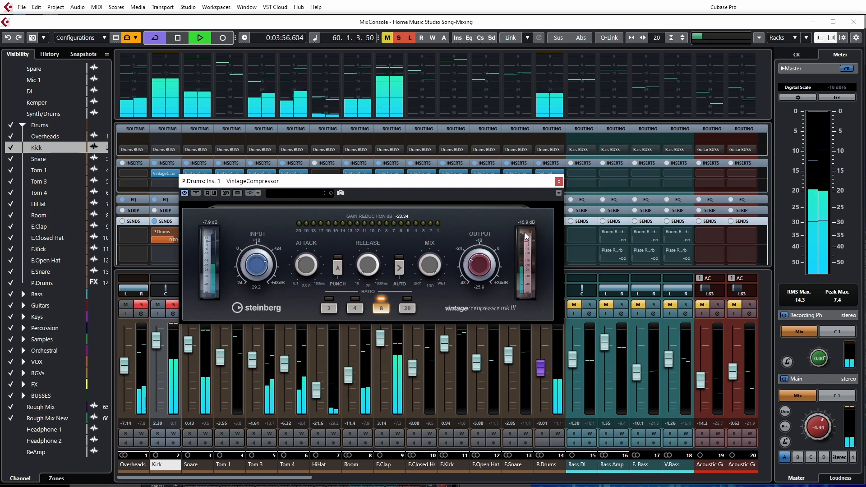
pyautogui.press('space')
pyautogui.press('space')
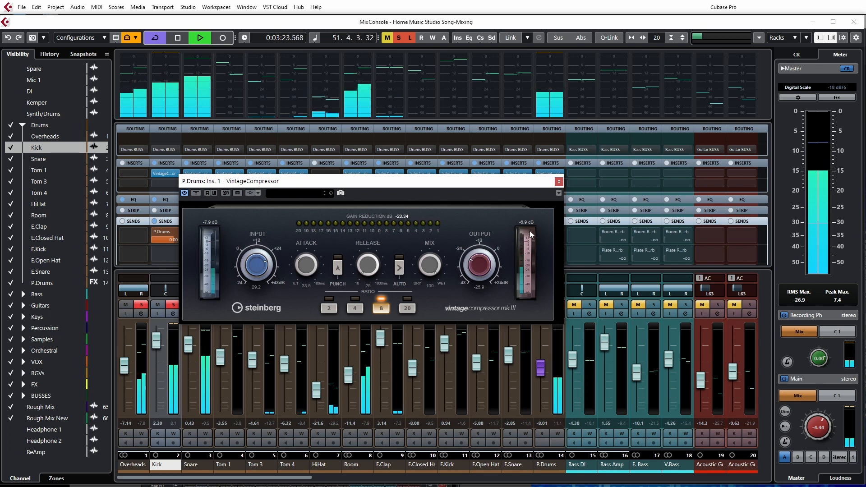
# Close the compressor, stop playback and load the DaTube distortion into the second insert slot of P.Drums
pyautogui.click(558, 183)
pyautogui.press('space')
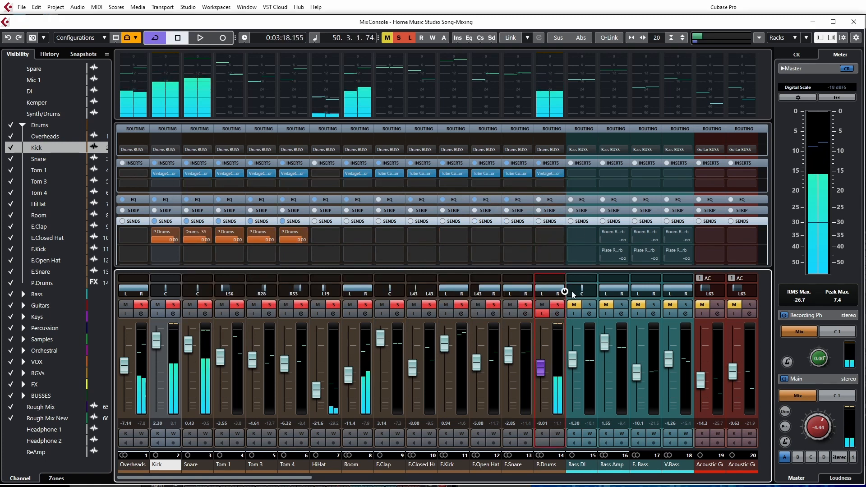
pyautogui.click(560, 186)
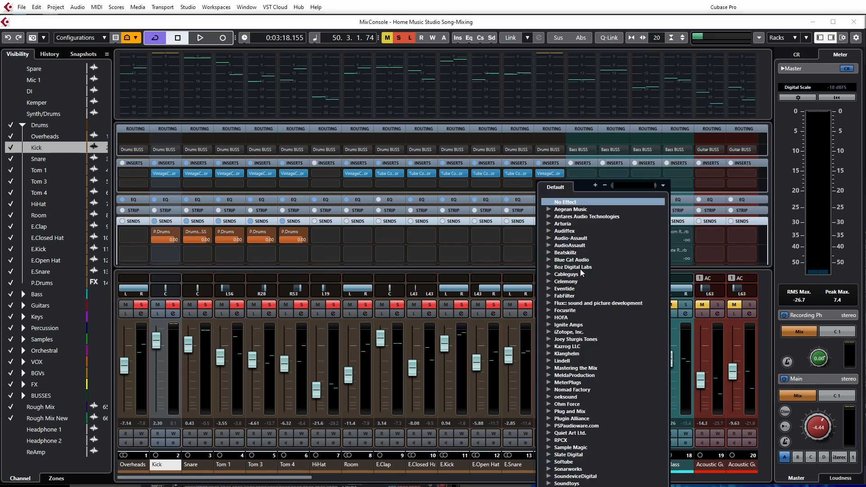
pyautogui.write('di')
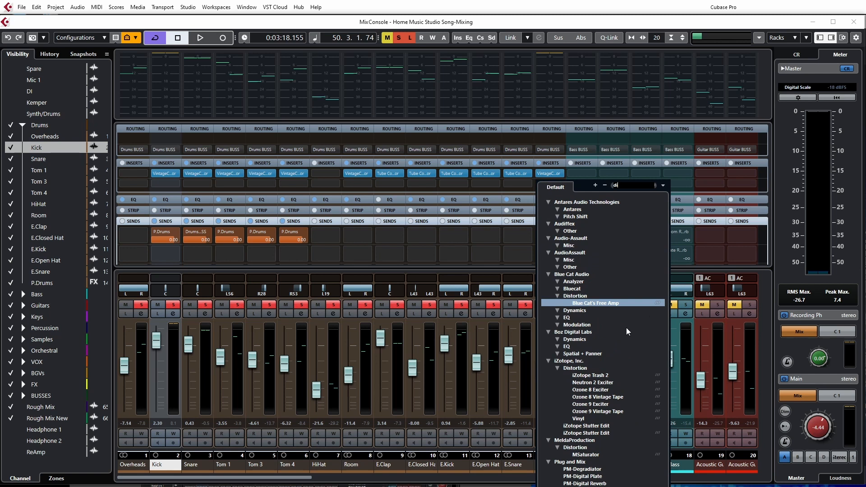
pyautogui.scroll(-10, 602, 438)
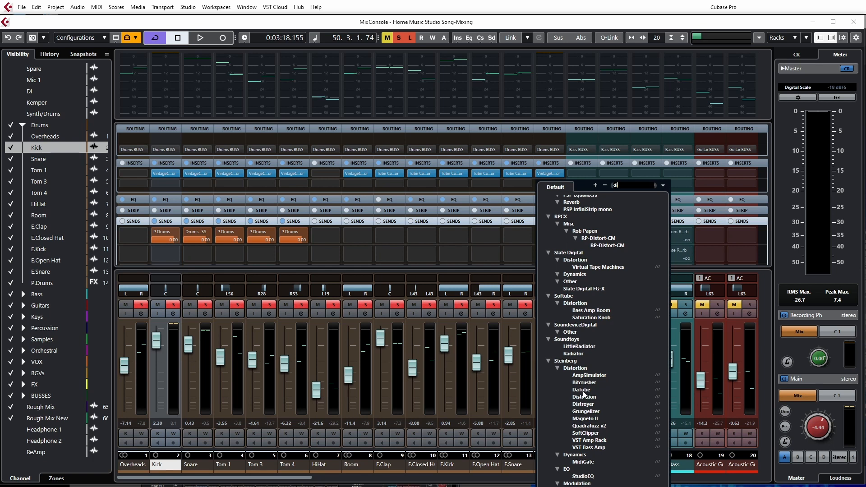
pyautogui.click(582, 390)
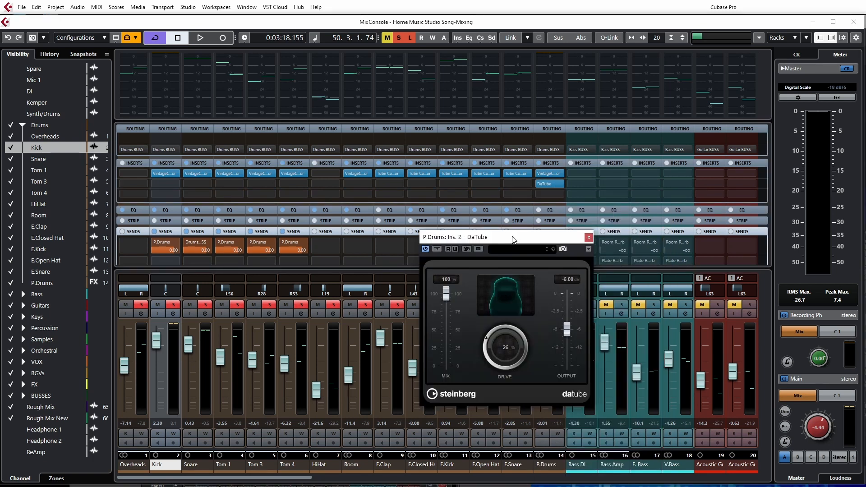
pyautogui.moveTo(513, 239); pyautogui.dragTo(379, 229)
# Play the loop, raise DaTube's drive to 83% and compare the sound with the effect bypassed
pyautogui.press('space')
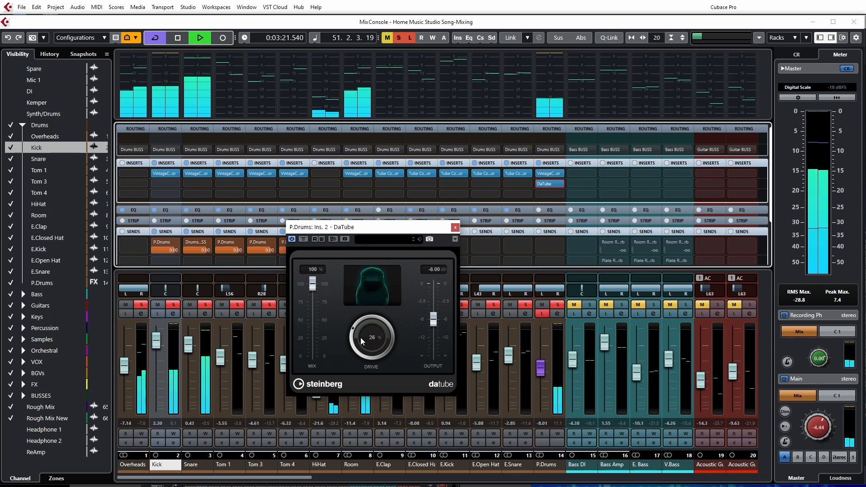
pyautogui.moveTo(365, 345); pyautogui.dragTo(369, 295)
pyautogui.click(303, 239)
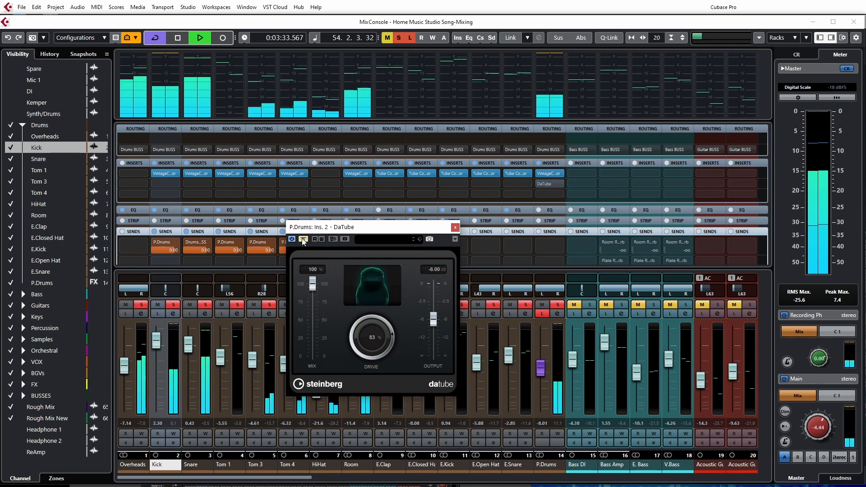
pyautogui.click(303, 239)
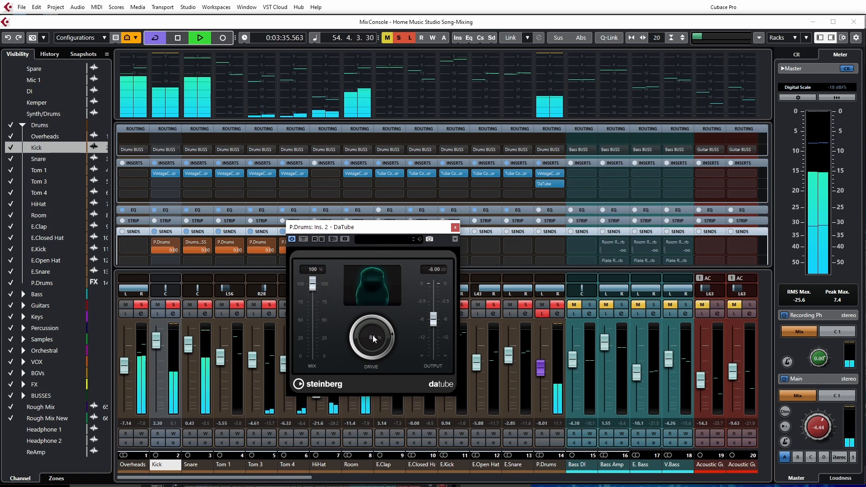
# Try DaTube at 100% drive, raise the P.Drums fader to -2.25 dB, settle the drive at 81% and compare against bypass
pyautogui.moveTo(371, 335); pyautogui.dragTo(365, 309)
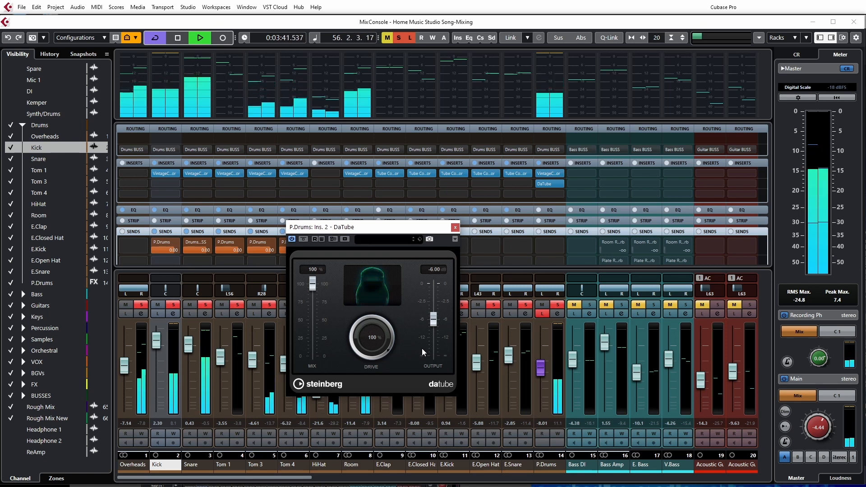
pyautogui.moveTo(544, 370); pyautogui.dragTo(542, 356)
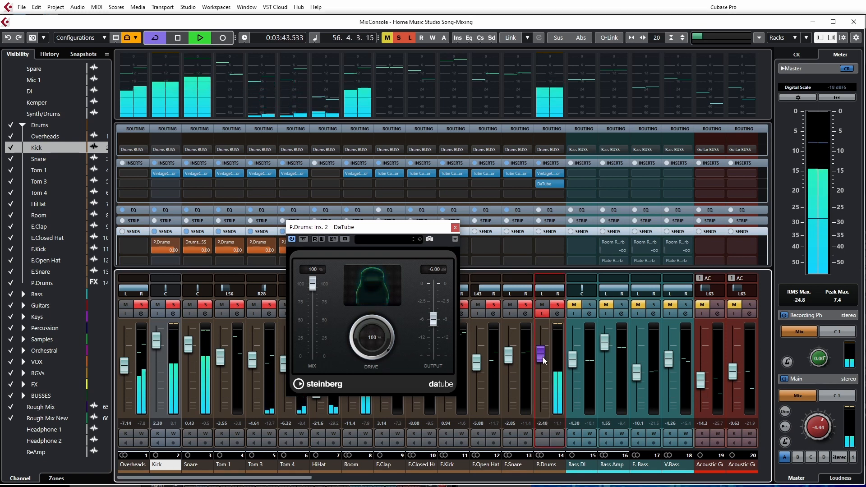
pyautogui.scroll(-2, 374, 340)
pyautogui.moveTo(374, 339); pyautogui.dragTo(374, 354)
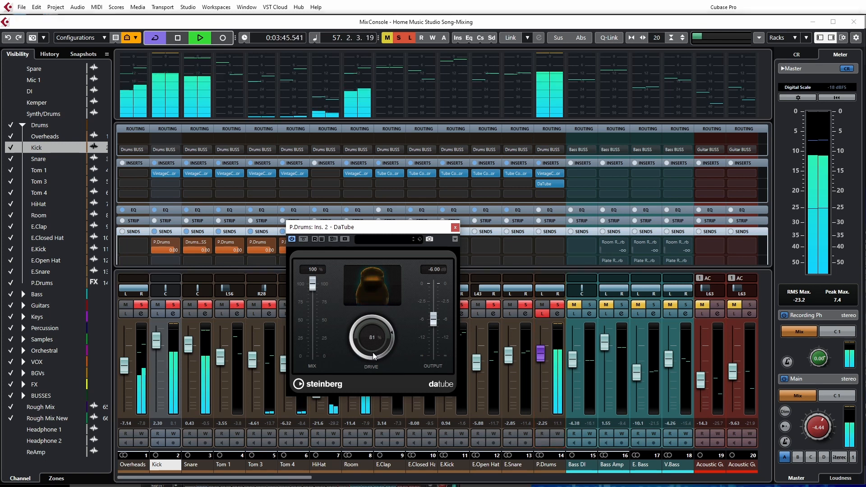
pyautogui.click(302, 239)
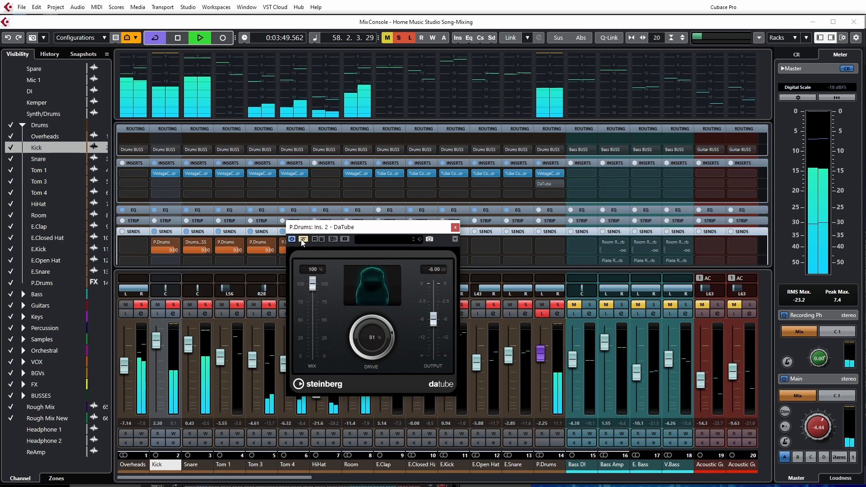
pyautogui.click(302, 241)
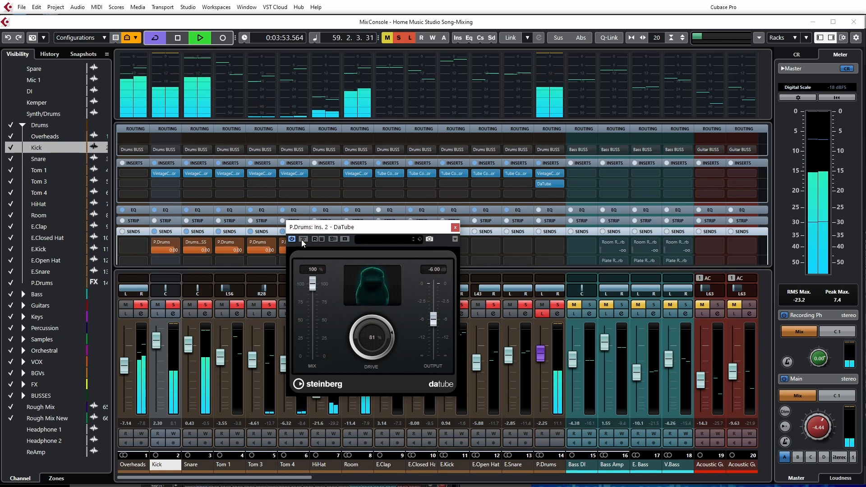
# Close DaTube, stop playback, turn off Listen on P.Drums and pull its fader all the way down
pyautogui.click(456, 228)
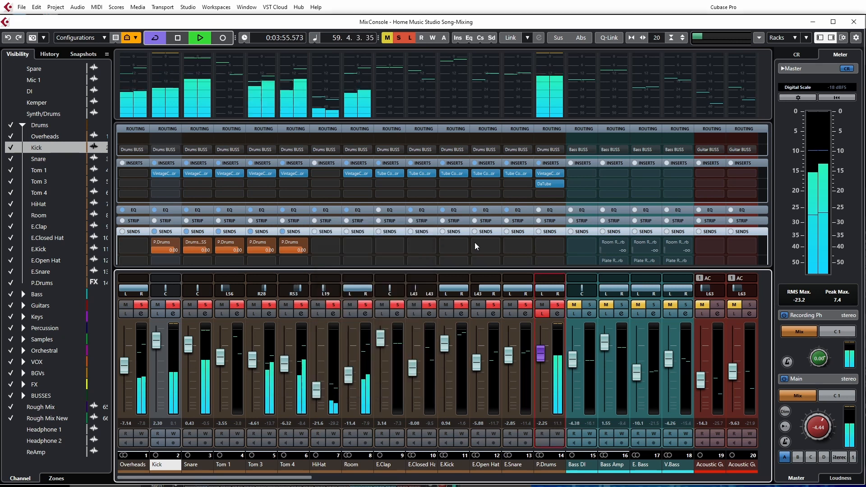
pyautogui.press('space')
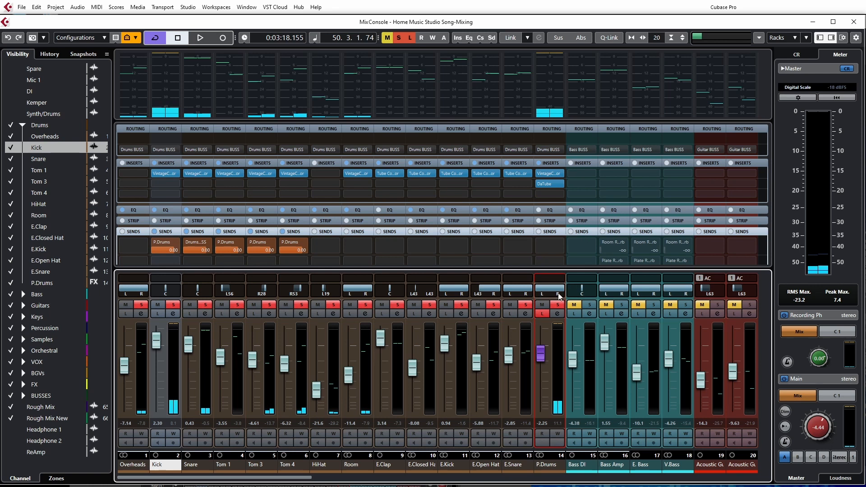
pyautogui.click(543, 314)
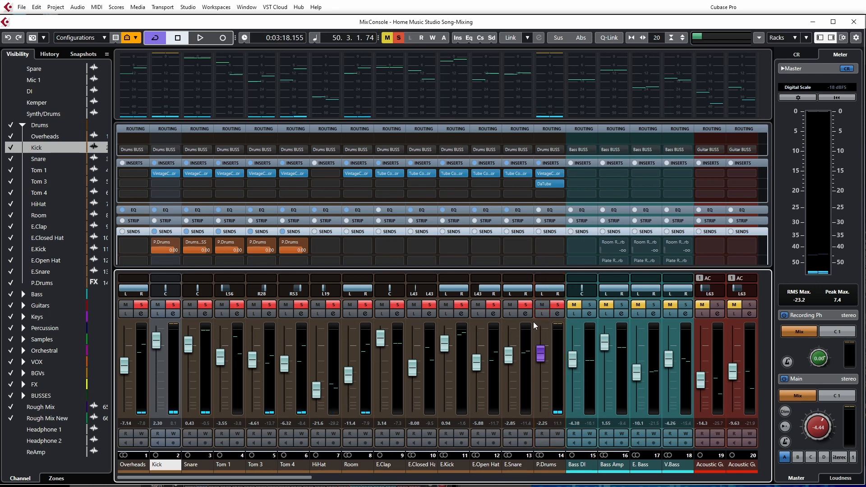
pyautogui.moveTo(540, 354); pyautogui.dragTo(550, 465)
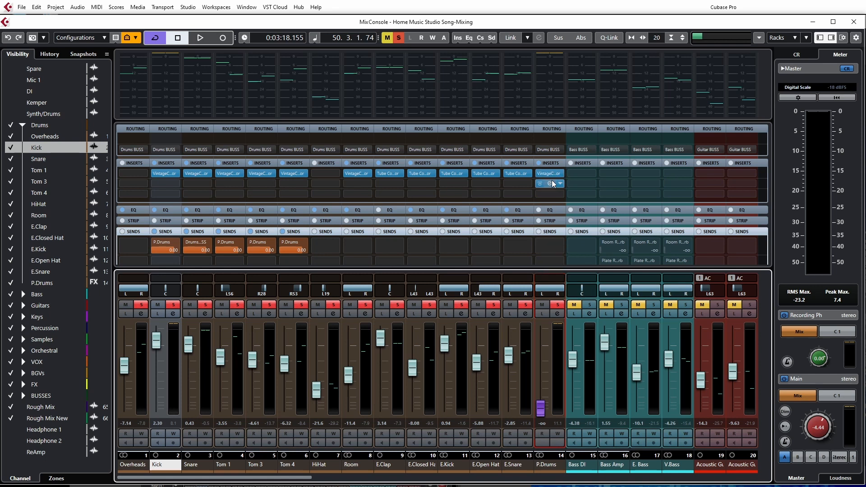
# Play the loop and blend in P.Drums by raising its fader to -11.7 dB, stopping playback when done
pyautogui.press('space')
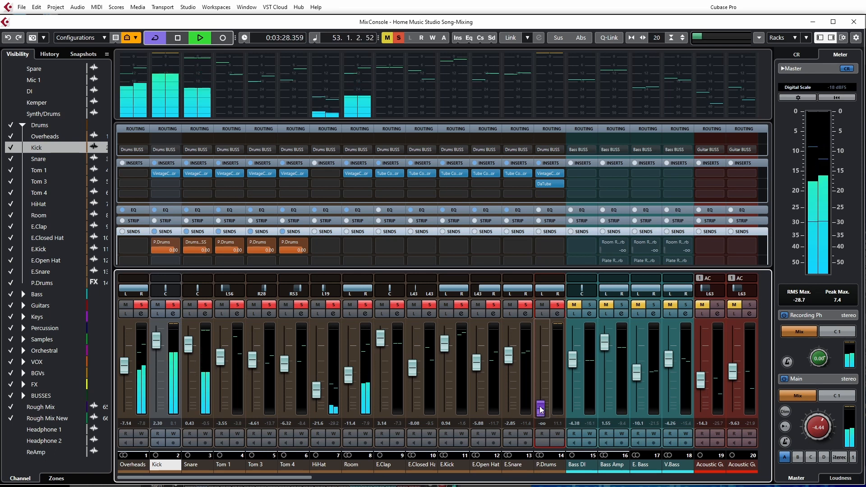
pyautogui.moveTo(542, 406); pyautogui.dragTo(539, 376)
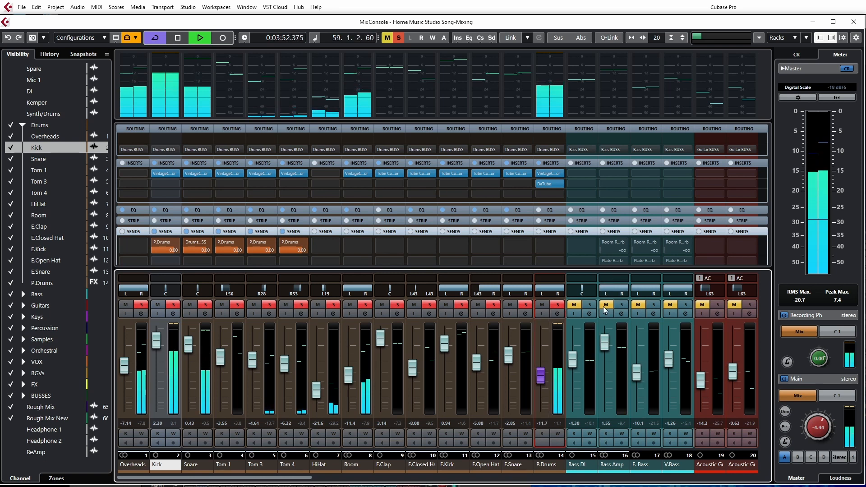
pyautogui.press('space')
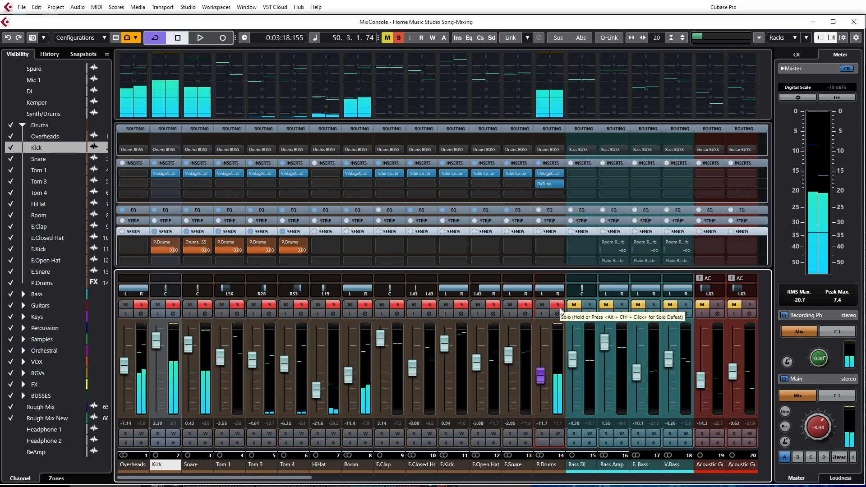
# Replay the loop and switch the P.Drums solo off and on to compare the drums with and without parallel compression
pyautogui.click(557, 305)
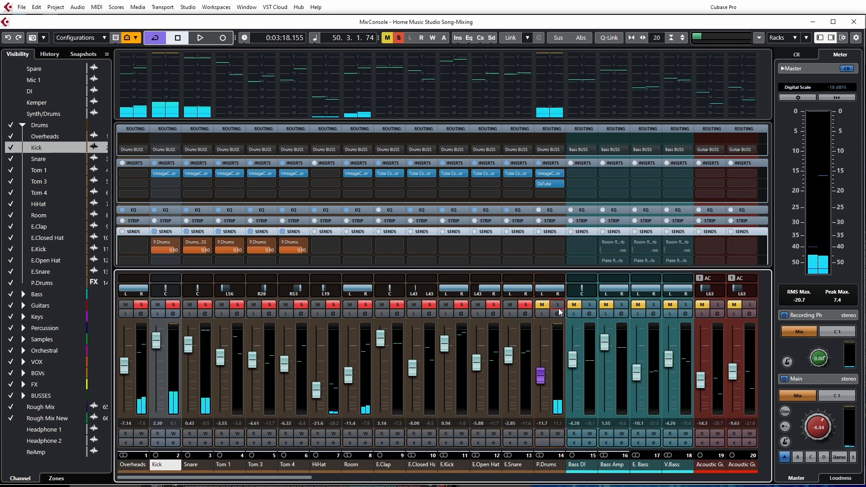
pyautogui.press('space')
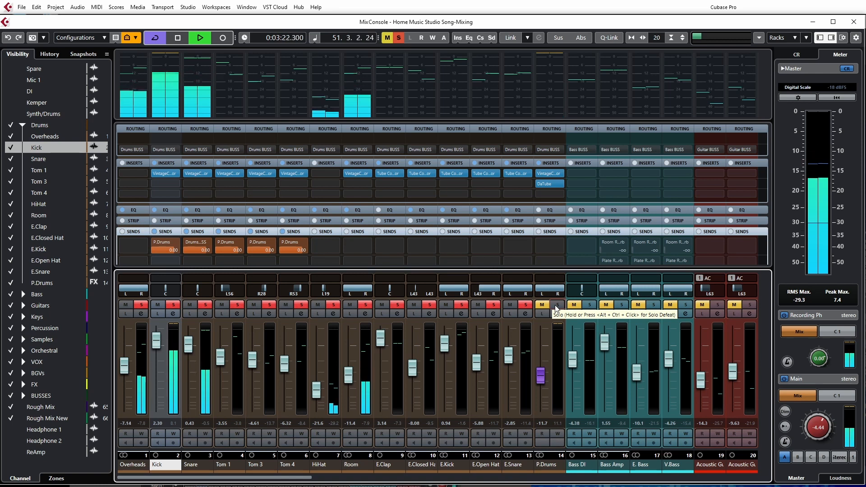
pyautogui.click(557, 305)
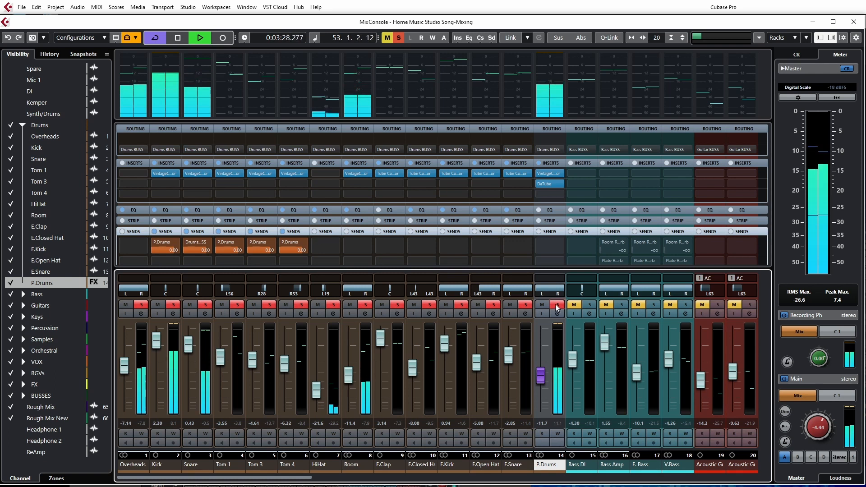
pyautogui.click(558, 305)
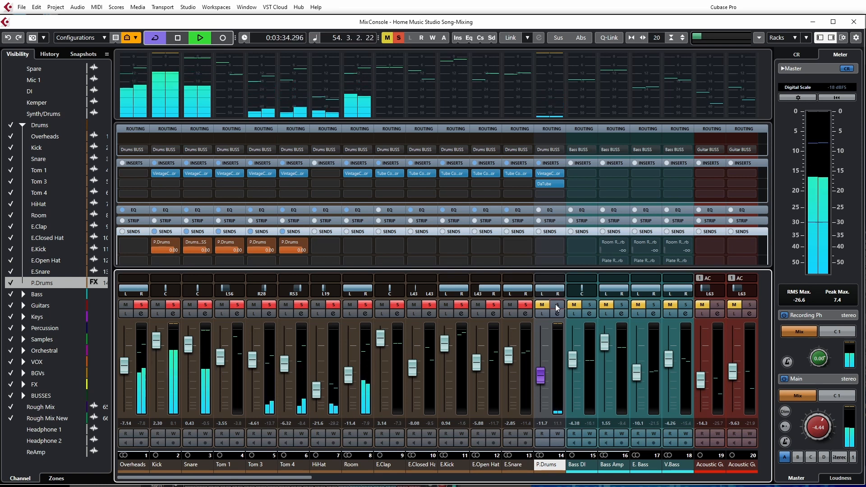
pyautogui.click(558, 306)
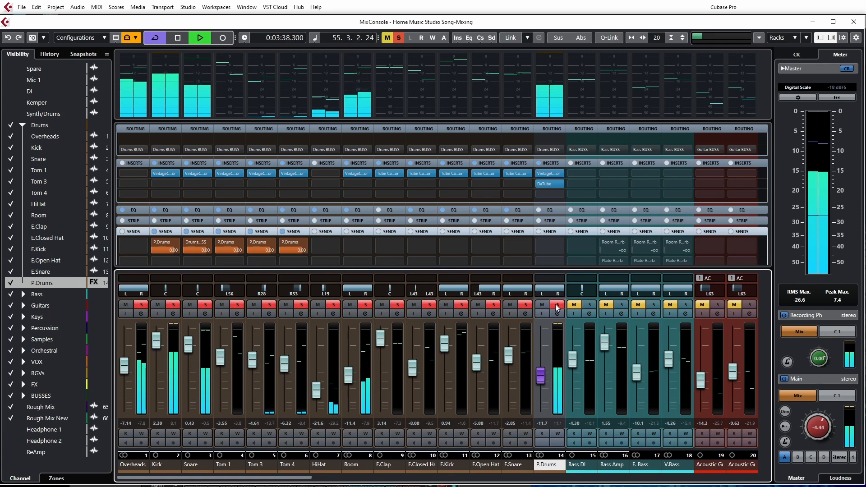
# Raise the P.Drums fader to -9.01 dB, compare the drums with its solo off and on, and stop playback
pyautogui.moveTo(540, 382); pyautogui.dragTo(543, 377)
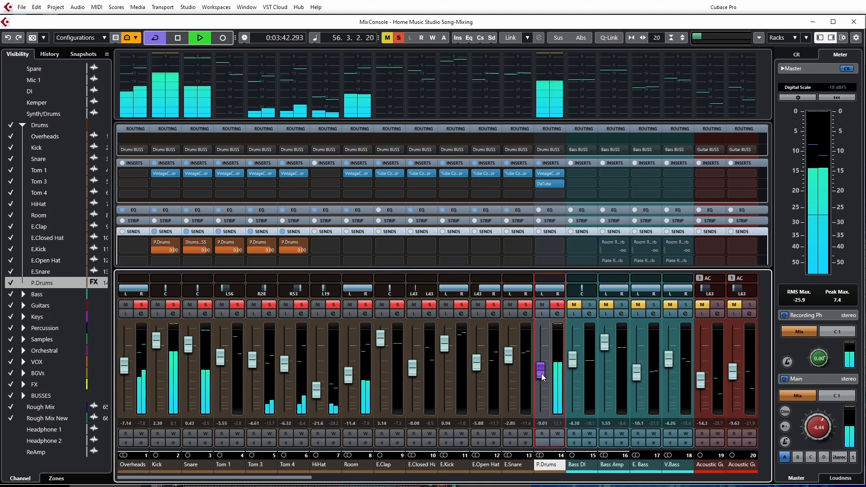
pyautogui.click(556, 305)
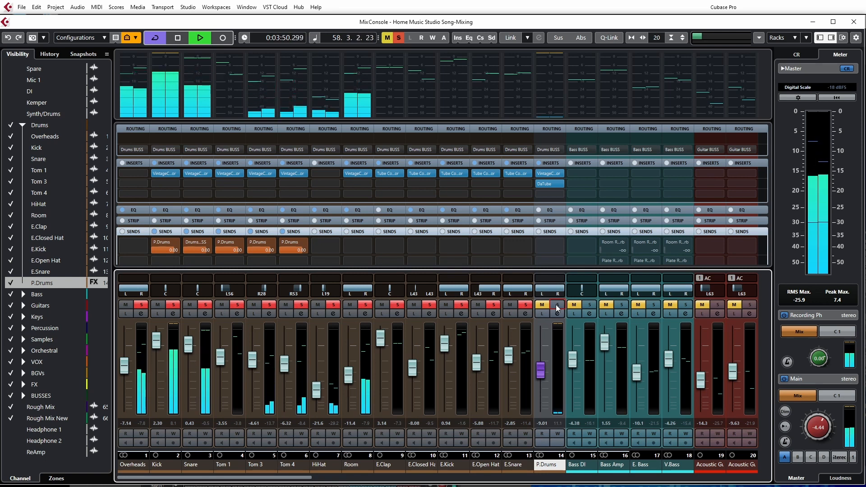
pyautogui.click(558, 306)
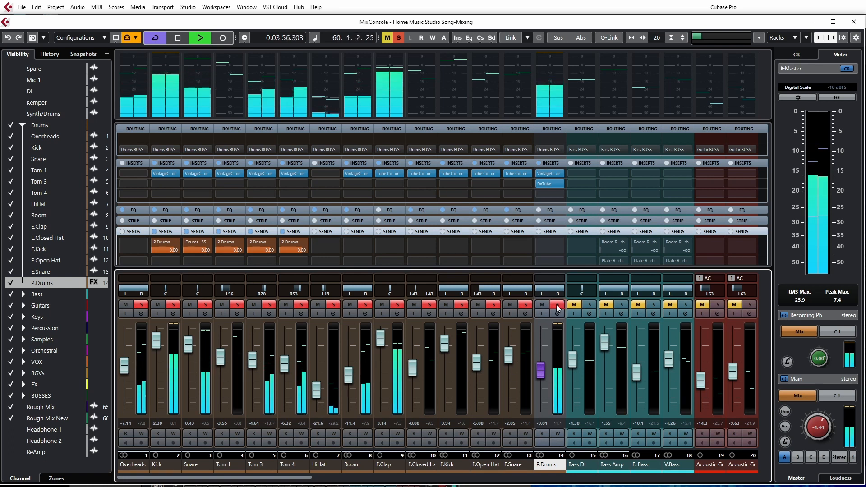
pyautogui.press('space')
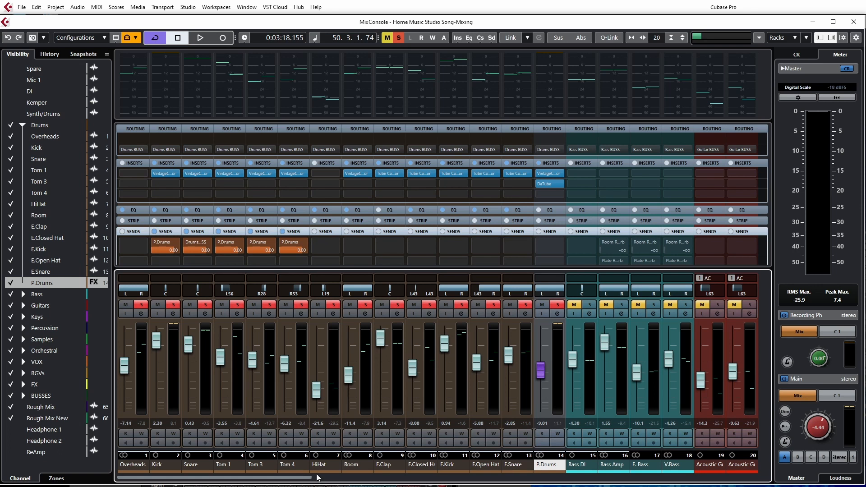
# Try DaTube in the first insert slot of Drums BUSS, playing the loop with the effect active and bypassed
pyautogui.moveTo(308, 481); pyautogui.dragTo(353, 480)
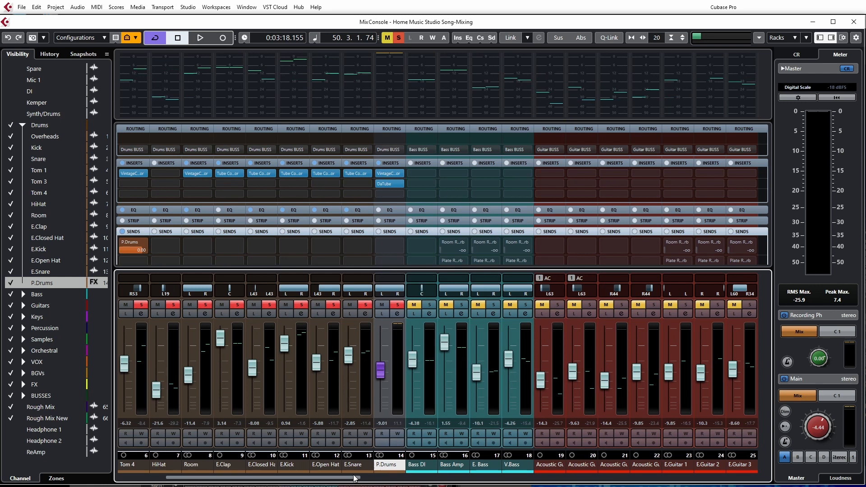
pyautogui.moveTo(361, 479); pyautogui.dragTo(775, 479)
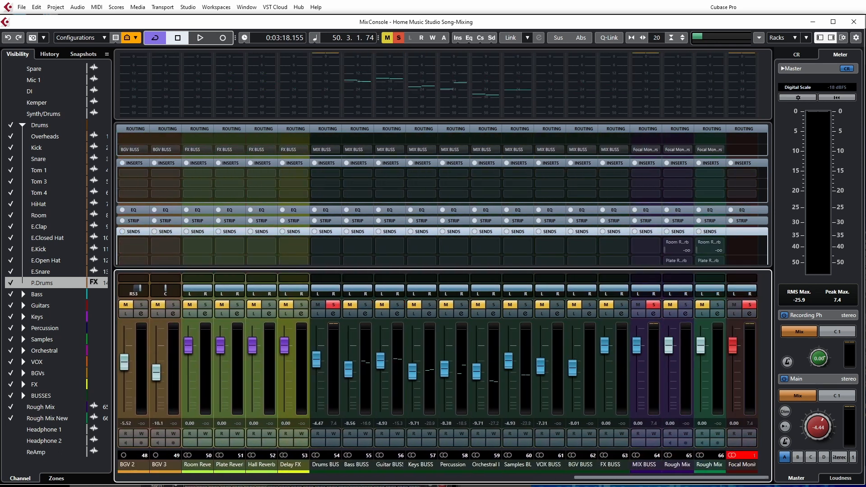
pyautogui.click(338, 173)
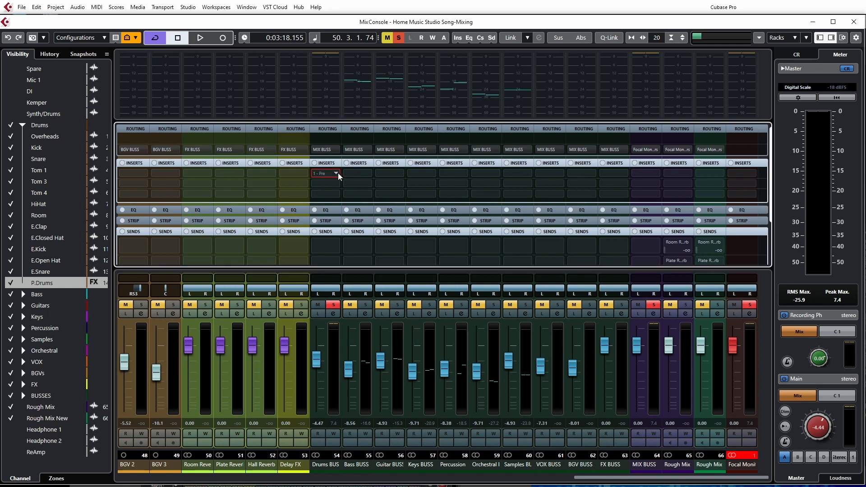
pyautogui.write('da')
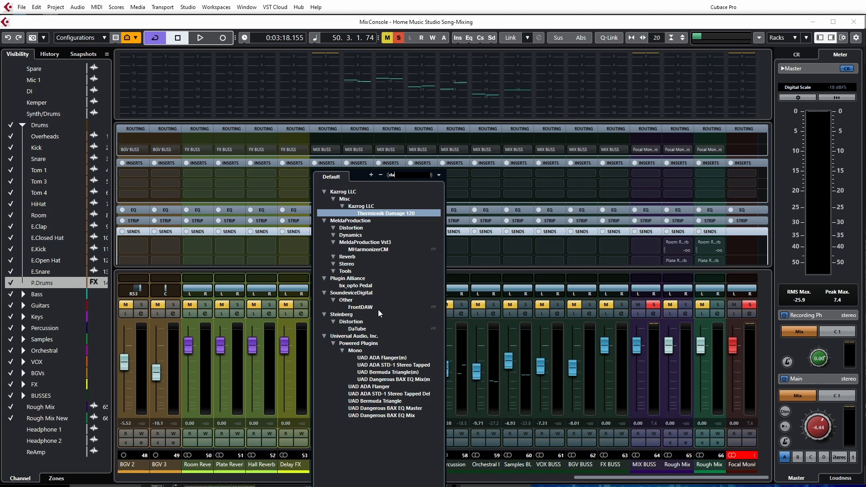
pyautogui.click(363, 328)
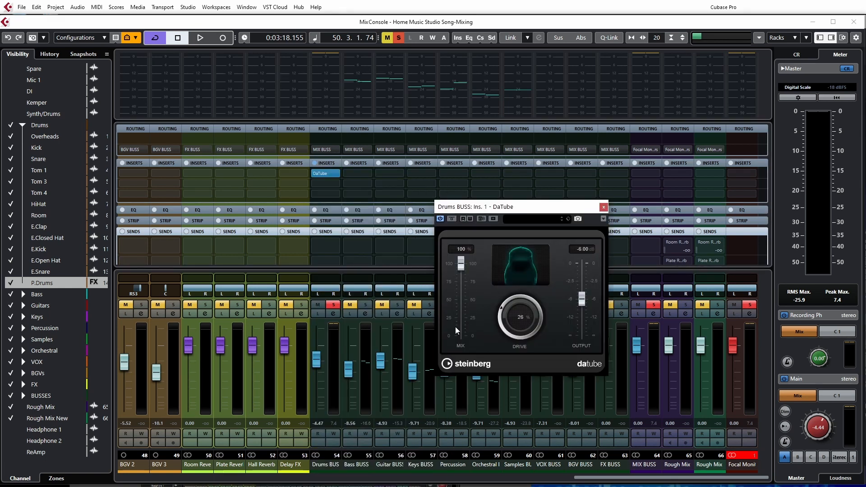
pyautogui.press('space')
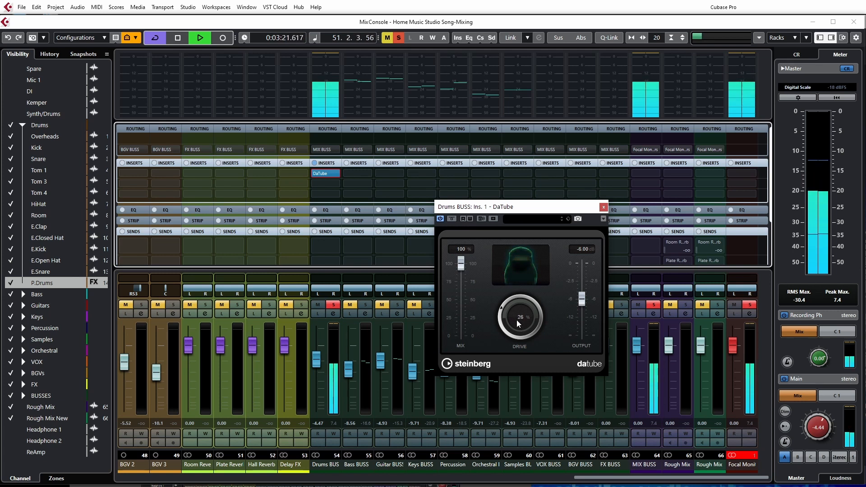
pyautogui.click(452, 219)
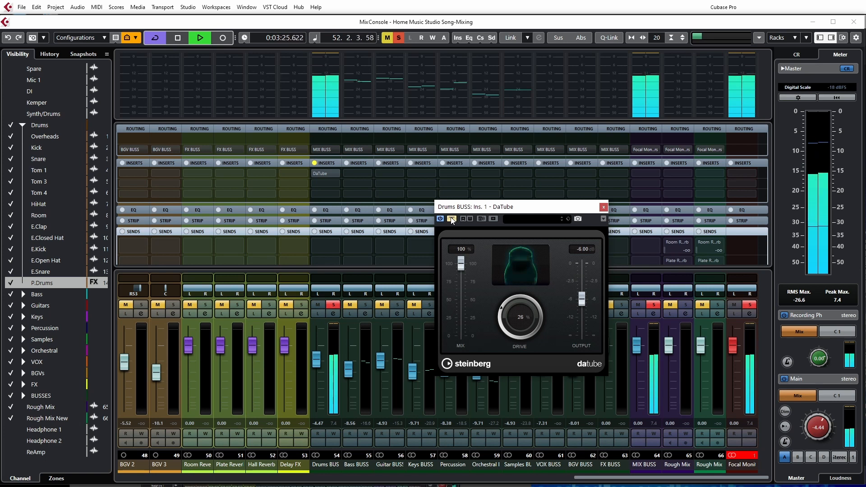
pyautogui.click(451, 219)
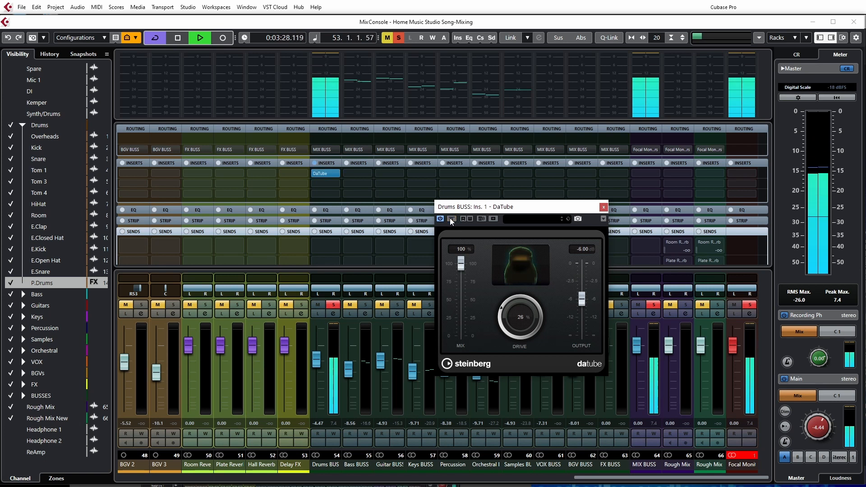
pyautogui.press('space')
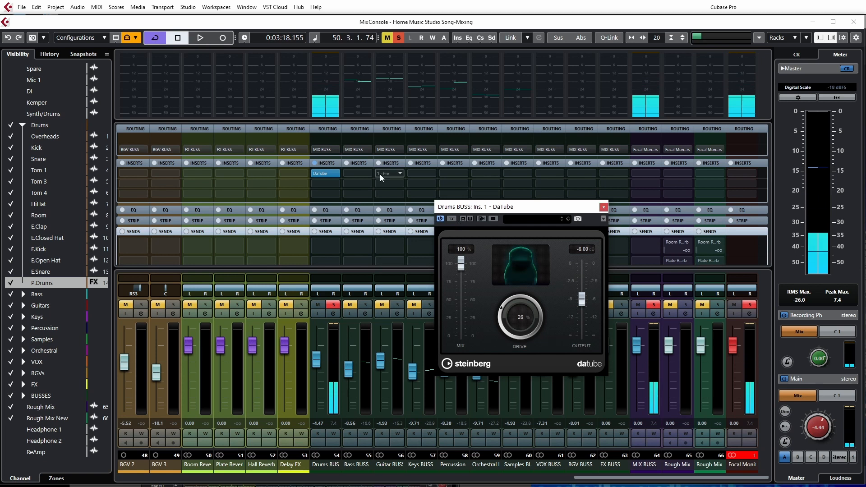
# Replace DaTube on Drums BUSS with the Tube Compressor and place its window beside the Drums BUSS channel
pyautogui.click(337, 175)
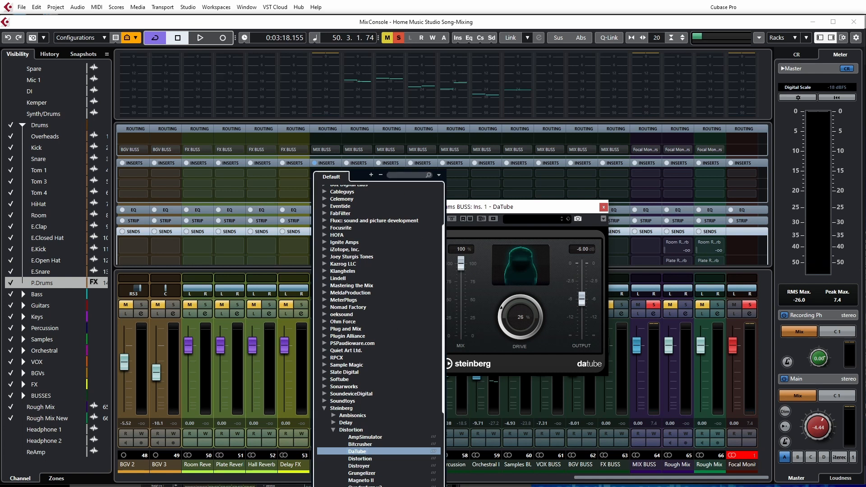
pyautogui.scroll(-7, 379, 329)
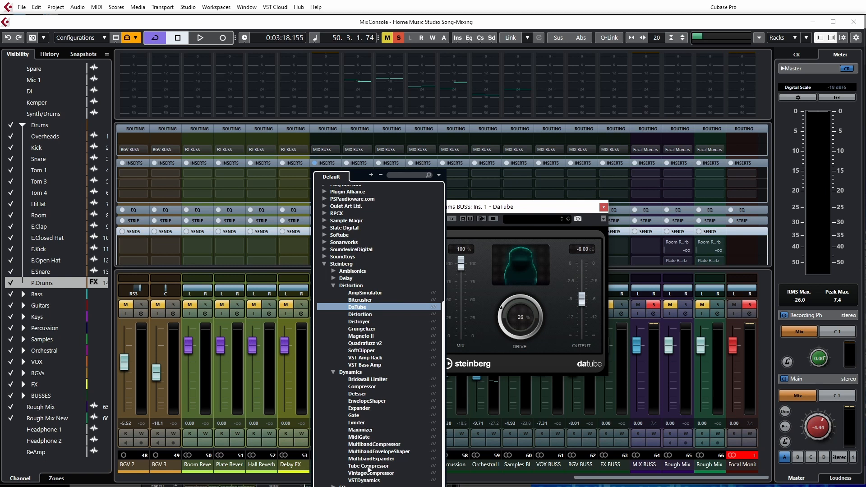
pyautogui.click(368, 467)
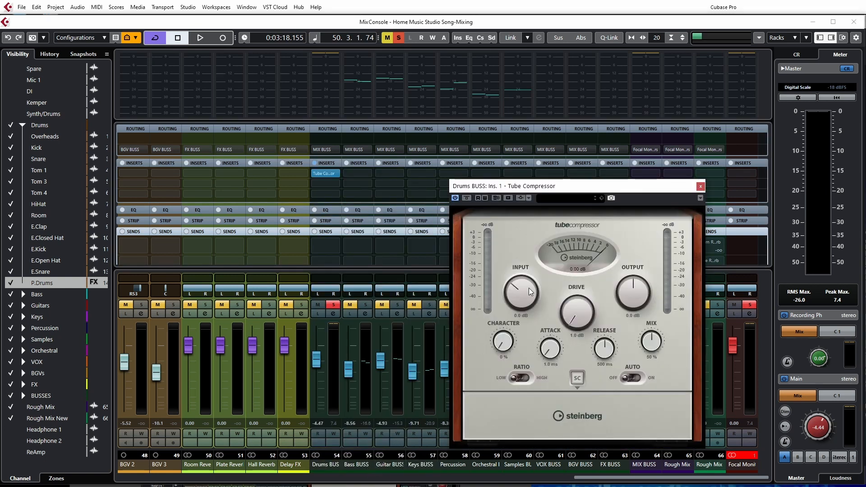
pyautogui.moveTo(561, 186); pyautogui.dragTo(491, 173)
# Play the loop, raise the Tube Compressor's input, and set attack to about 36 ms, release to 139 ms and mix to 100%
pyautogui.press('space')
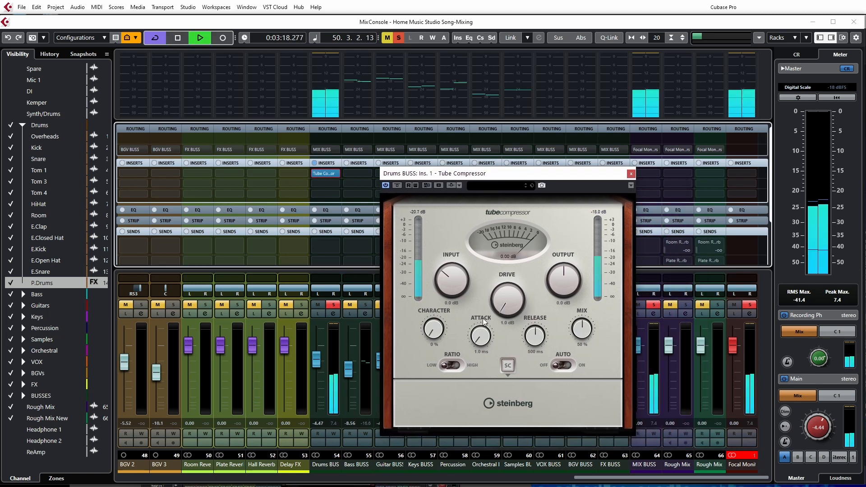
pyautogui.moveTo(446, 282)
pyautogui.mouseDown()
pyautogui.moveTo(448, 264)
pyautogui.moveTo(440, 268)
pyautogui.mouseUp()
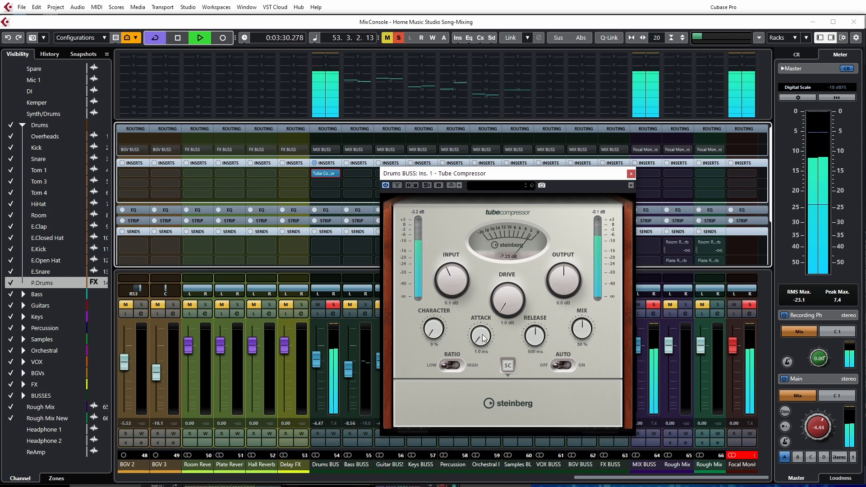
pyautogui.moveTo(481, 342); pyautogui.dragTo(480, 311)
pyautogui.moveTo(534, 336); pyautogui.dragTo(532, 356)
pyautogui.moveTo(582, 328); pyautogui.dragTo(593, 212)
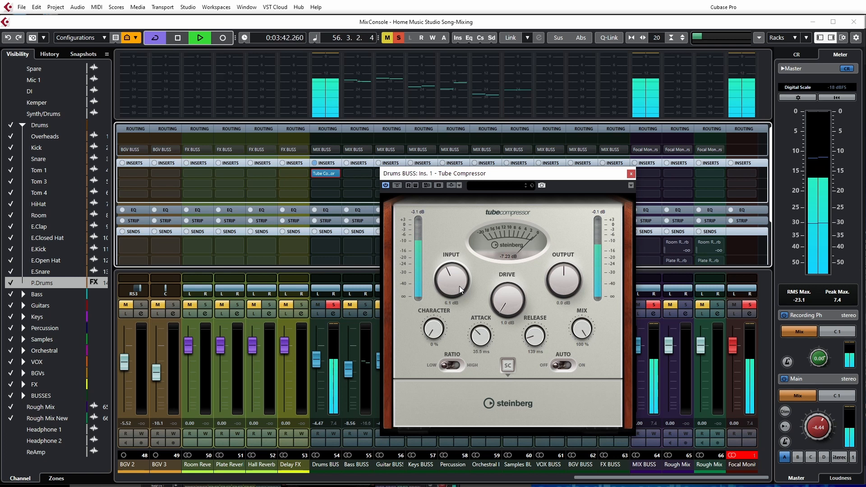
# Set the Tube Compressor's input to 7.9 dB, character to 30% after trying 98%, and drive to 3.3 dB, and bypass it for comparison
pyautogui.moveTo(459, 285); pyautogui.dragTo(563, 288)
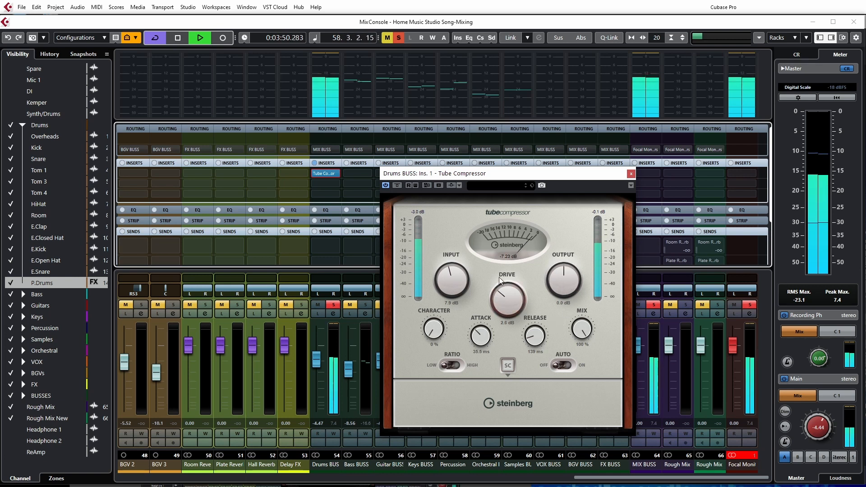
pyautogui.moveTo(432, 328); pyautogui.dragTo(437, 247)
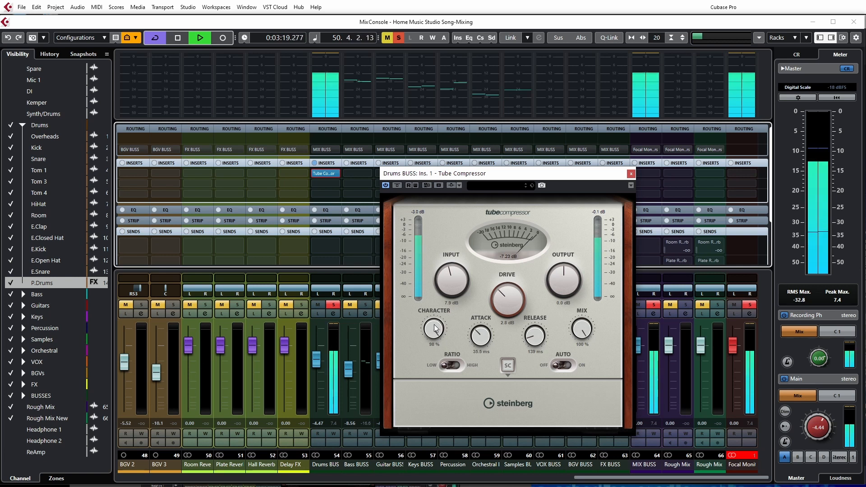
pyautogui.moveTo(438, 353); pyautogui.dragTo(428, 378)
pyautogui.moveTo(505, 302)
pyautogui.mouseDown()
pyautogui.moveTo(507, 250)
pyautogui.moveTo(505, 296)
pyautogui.mouseUp()
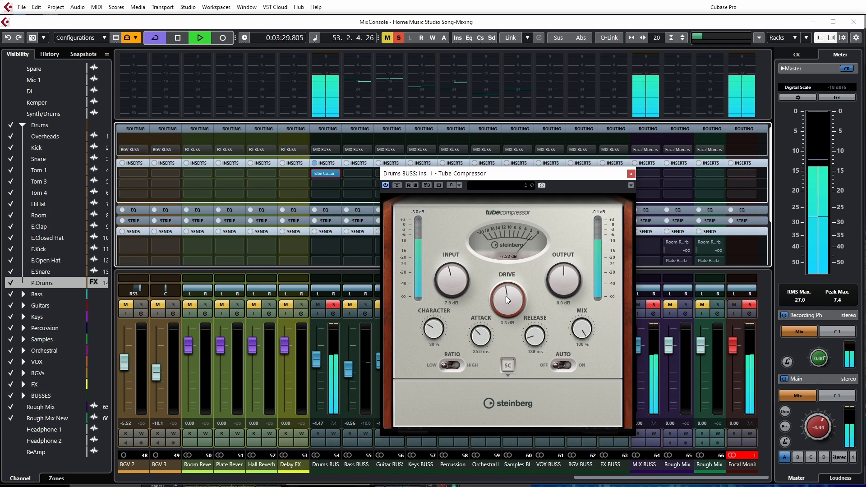
pyautogui.click(397, 185)
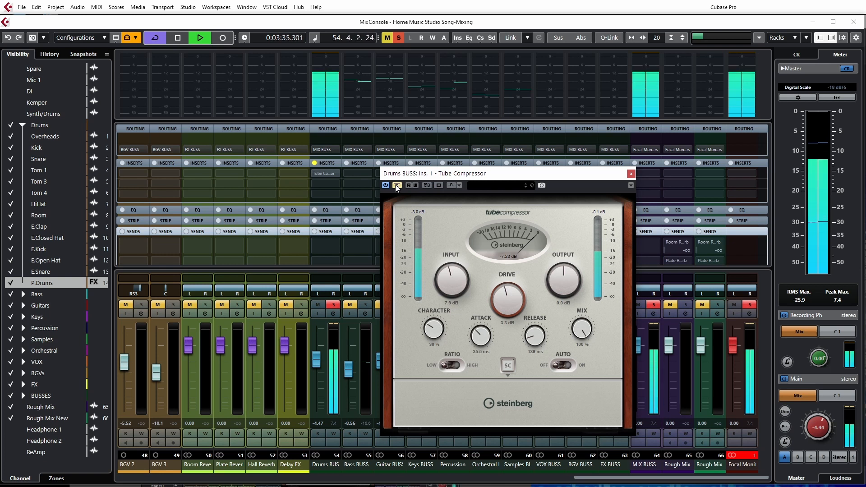
# Reactivate the Tube Compressor on Drums BUSS, reset its input and output peak readings, and restart the loop from the beginning
pyautogui.click(397, 186)
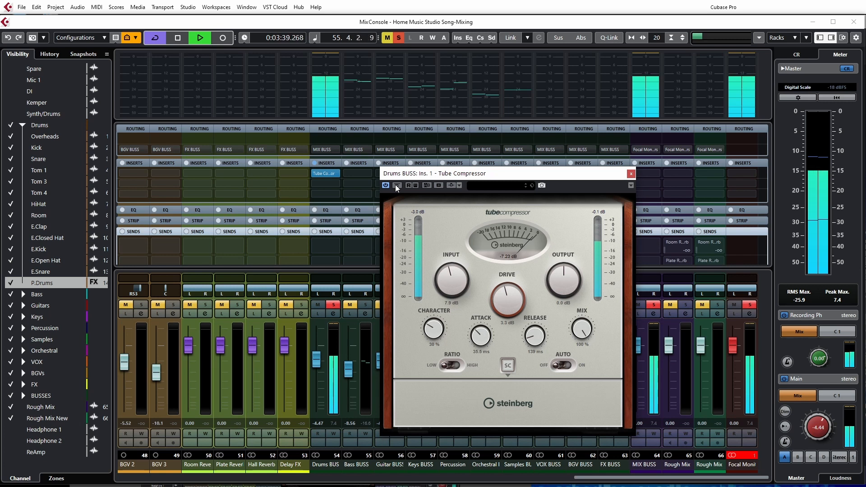
pyautogui.click(417, 212)
pyautogui.click(601, 211)
pyautogui.press('space')
pyautogui.click(416, 211)
pyautogui.press('space')
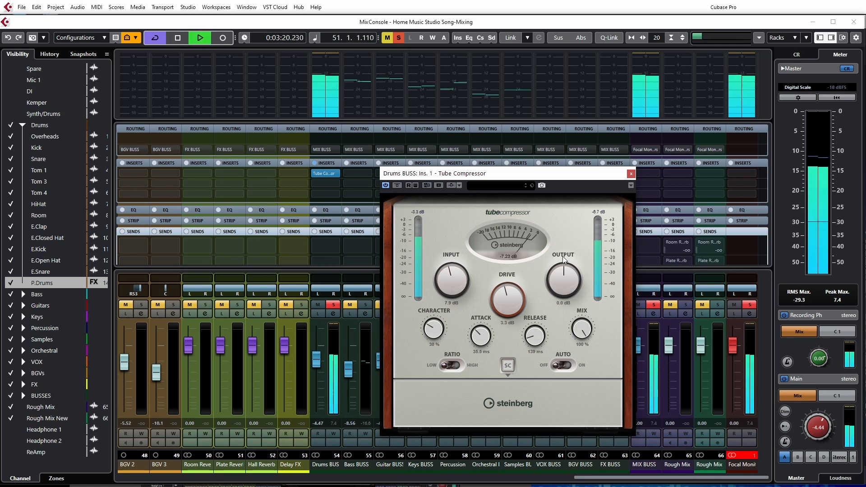
# Raise the Tube Compressor's output to 1.8 dB and compare the drums with the effect bypassed and active
pyautogui.moveTo(561, 275); pyautogui.dragTo(564, 276)
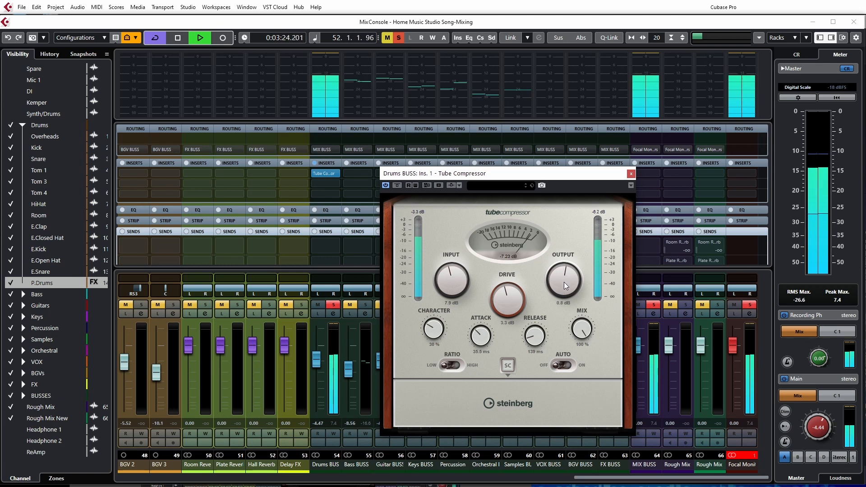
pyautogui.moveTo(563, 282); pyautogui.dragTo(564, 278)
pyautogui.click(398, 185)
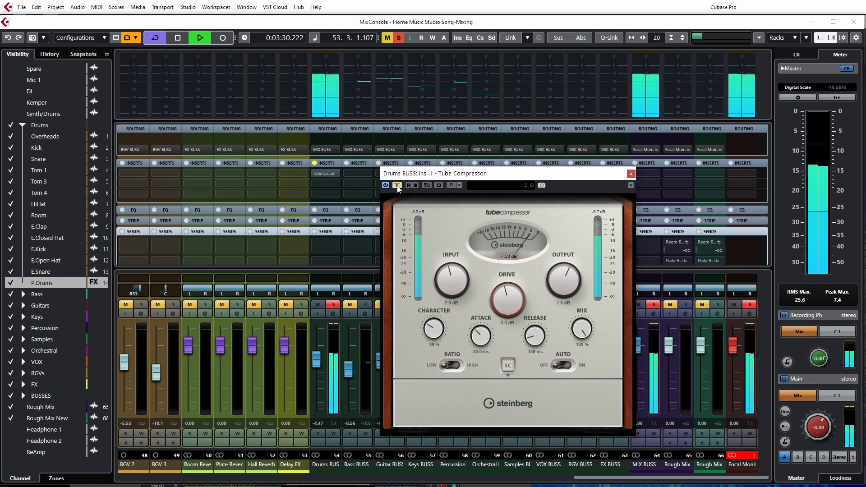
pyautogui.click(398, 186)
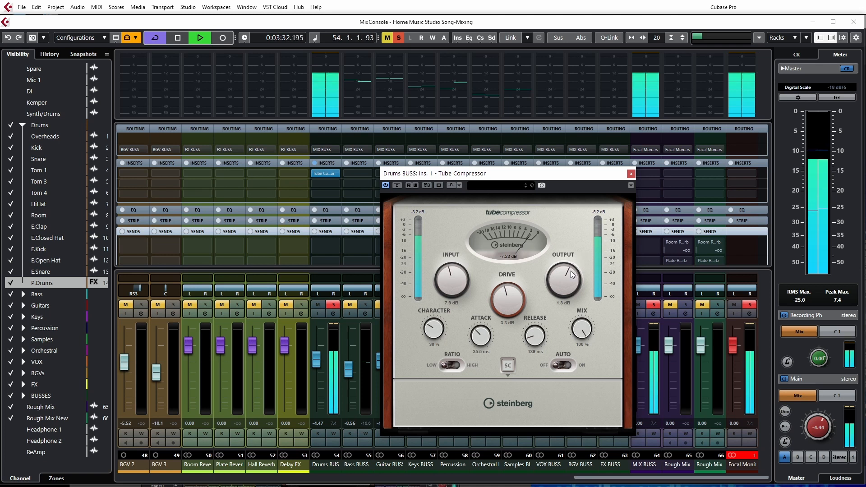
# Lower the Tube Compressor's output to 0.2 dB and slightly further, matching its level against bypass, and stop playback with the effect active
pyautogui.scroll(-4, 570, 275)
pyautogui.scroll(-4, 568, 274)
pyautogui.click(398, 186)
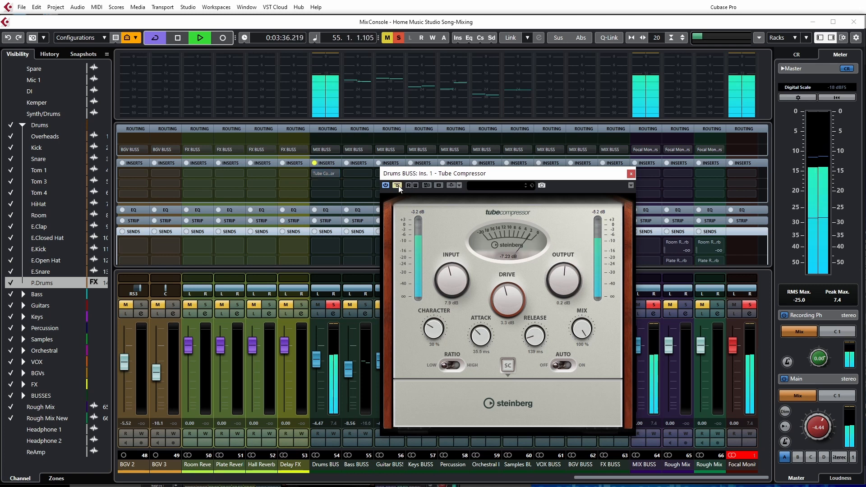
pyautogui.click(398, 186)
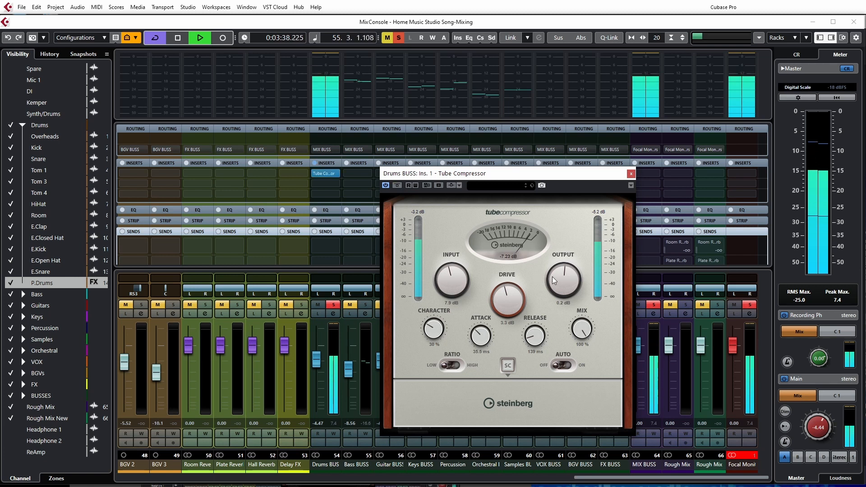
pyautogui.scroll(-2, 561, 278)
pyautogui.click(398, 187)
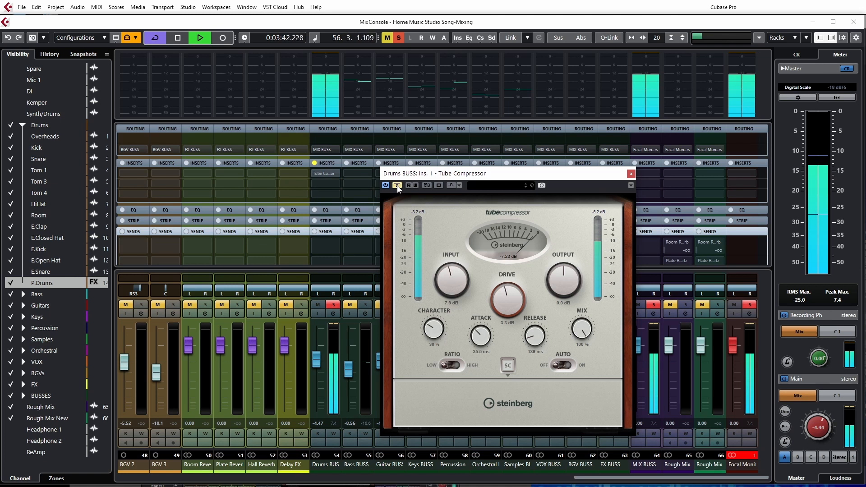
pyautogui.click(397, 186)
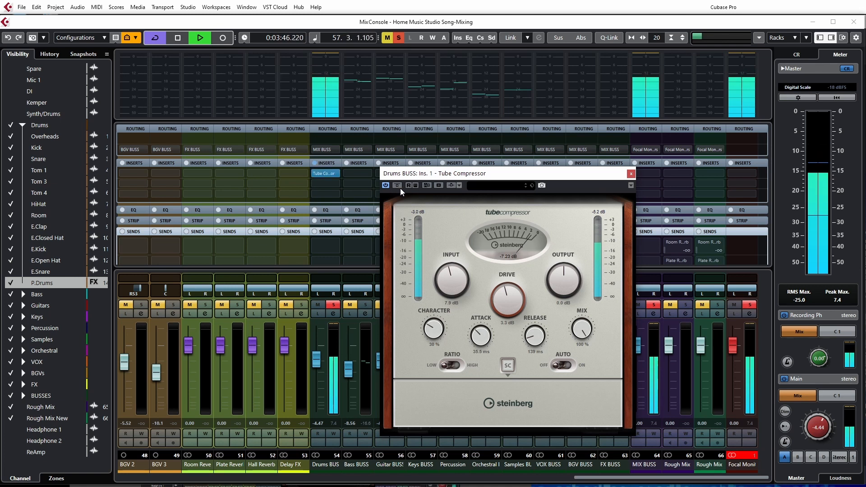
pyautogui.press('space')
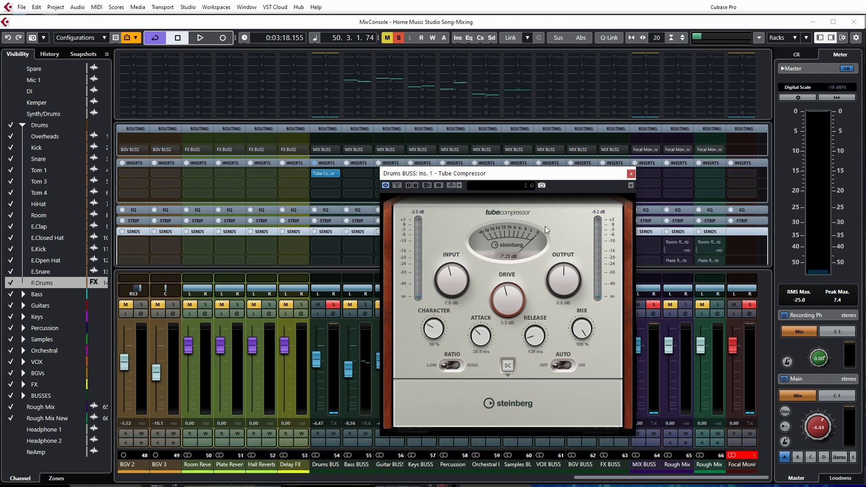
# Play the loop, compare the drums with the Tube Compressor bypassed and active, and close its window with playback stopped
pyautogui.press('space')
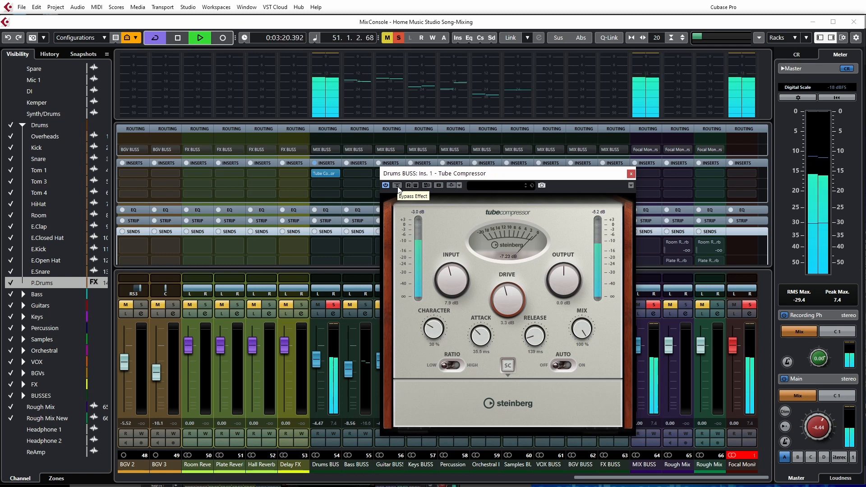
pyautogui.click(398, 187)
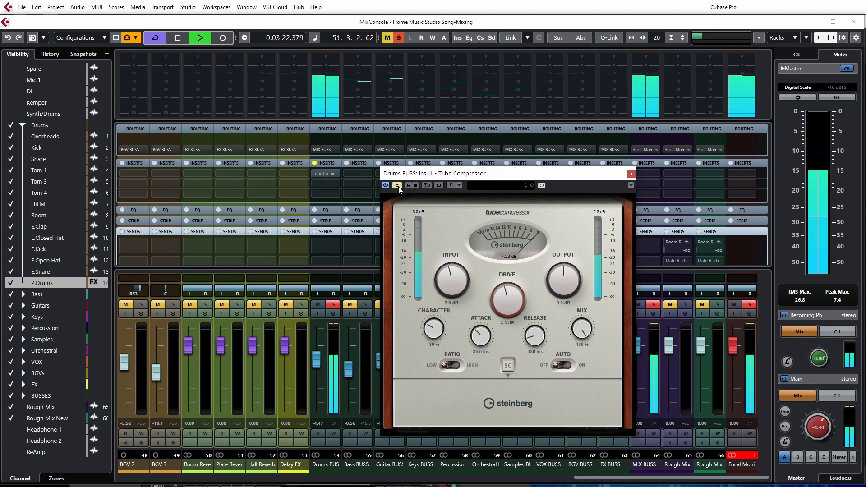
pyautogui.click(397, 186)
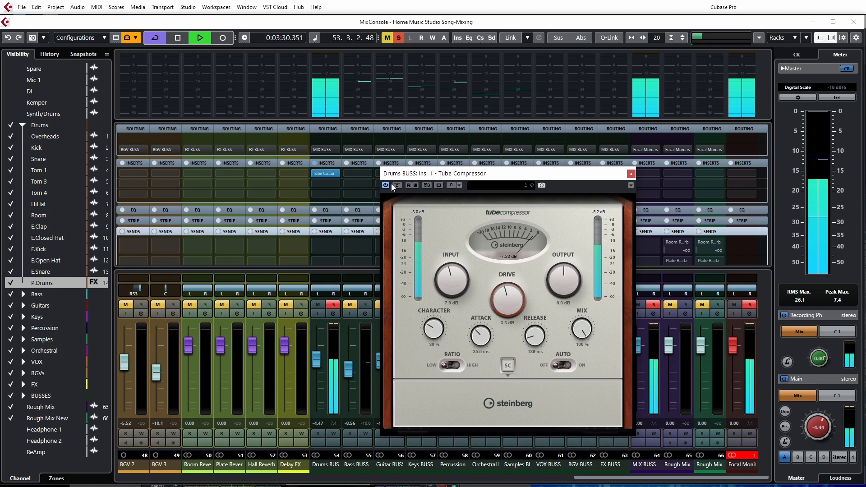
pyautogui.click(397, 186)
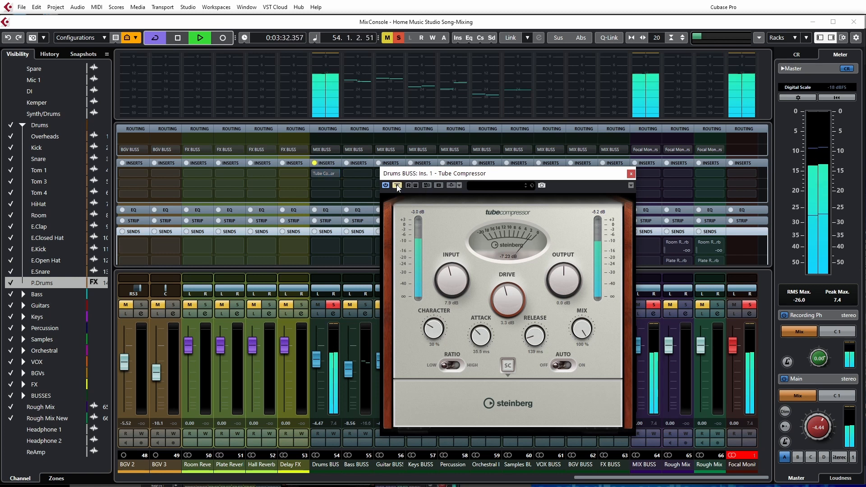
pyautogui.click(397, 187)
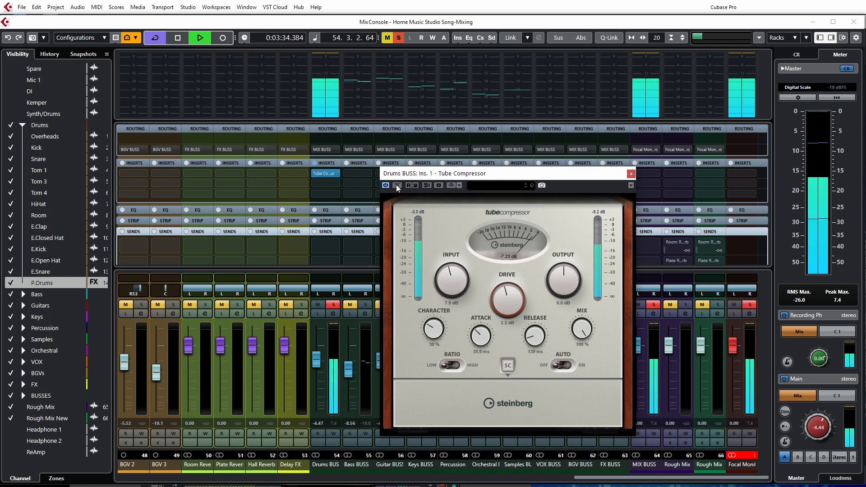
pyautogui.click(630, 174)
pyautogui.press('space')
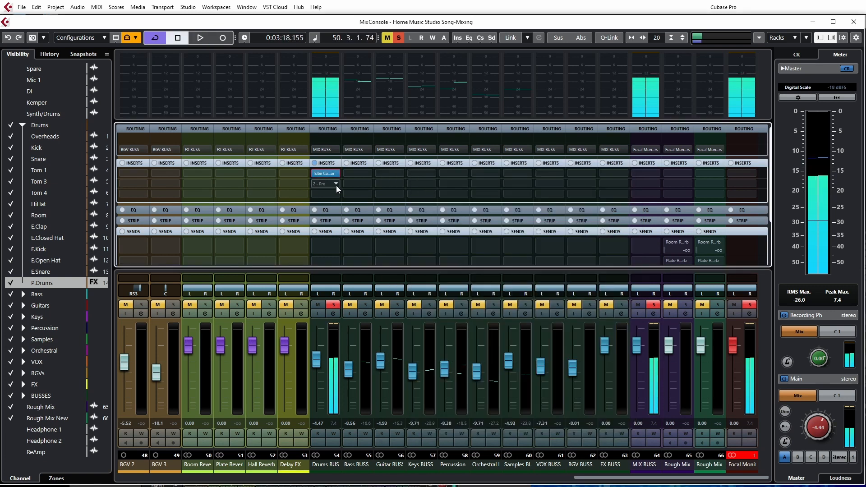
# Browse the Steinberg EQ, Dynamics, Distortion and Ambisonics effects available for the second insert slot of Drums BUSS
pyautogui.click(336, 185)
pyautogui.scroll(-1, 366, 448)
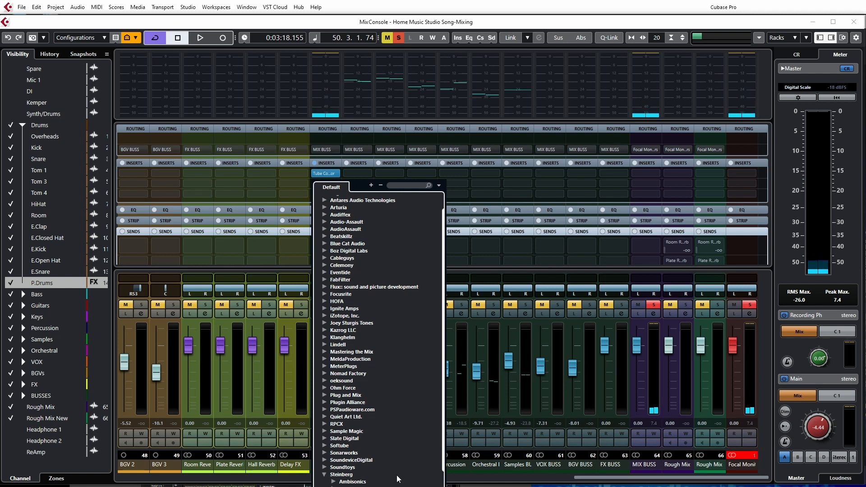
pyautogui.click(324, 475)
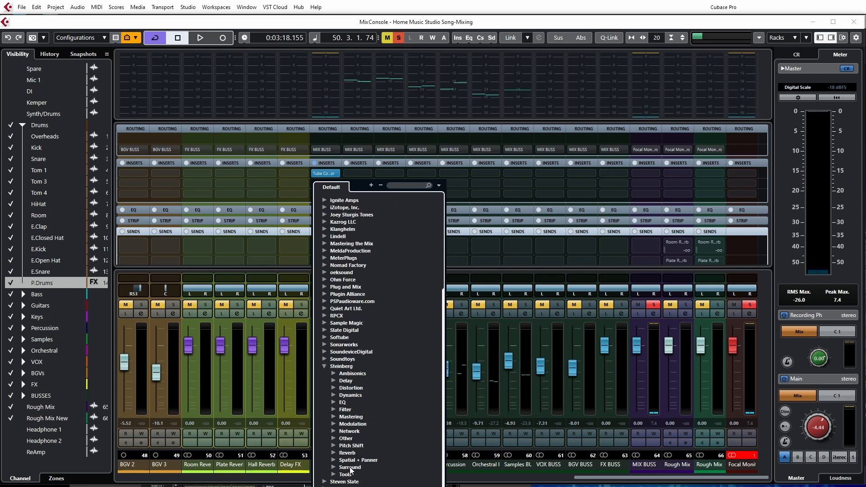
pyautogui.click(334, 402)
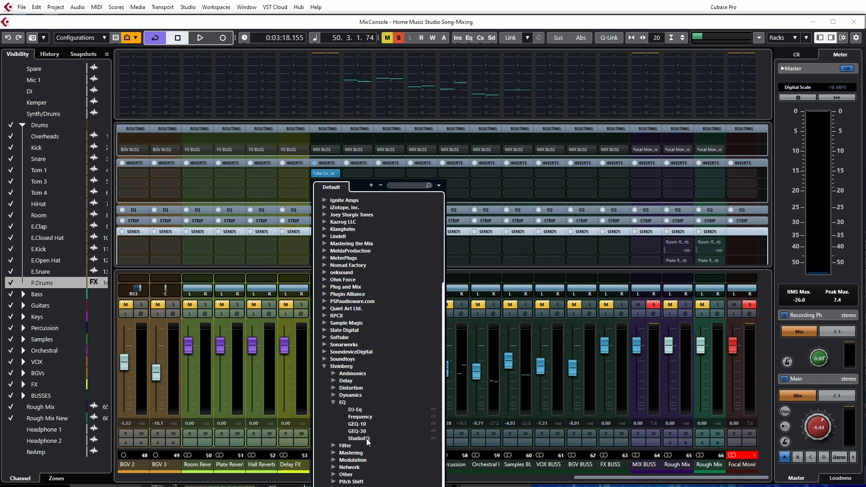
pyautogui.click(334, 404)
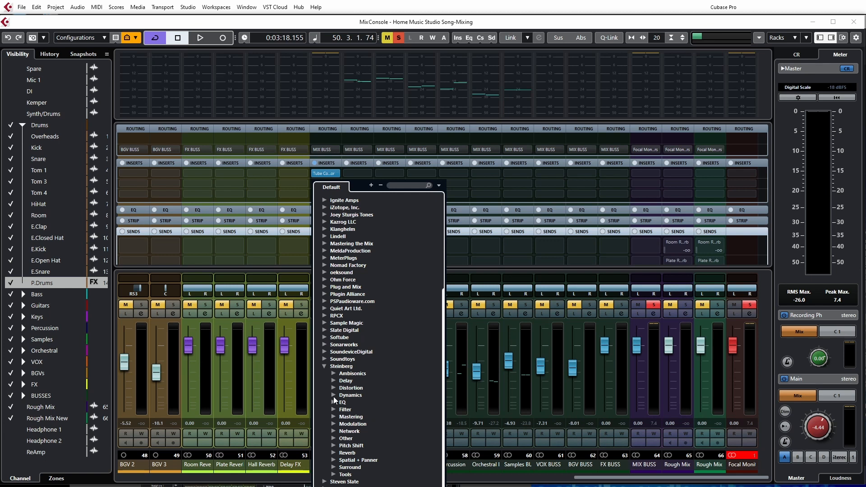
pyautogui.click(333, 396)
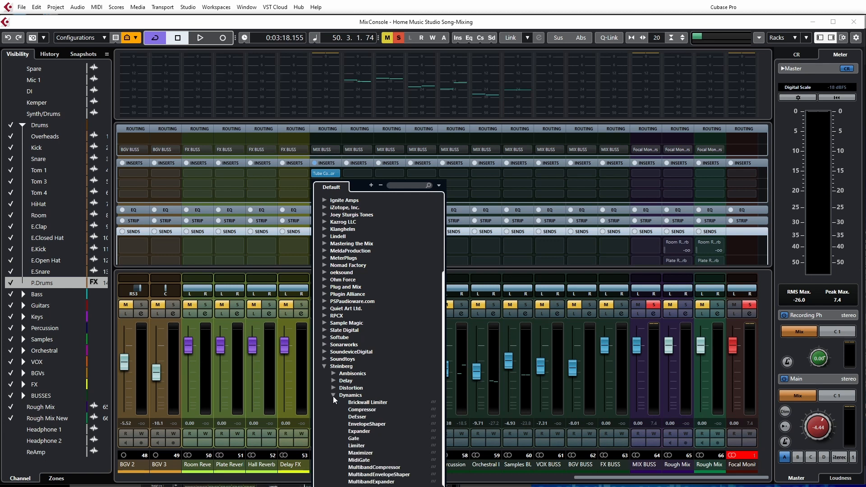
pyautogui.click(333, 396)
pyautogui.click(333, 388)
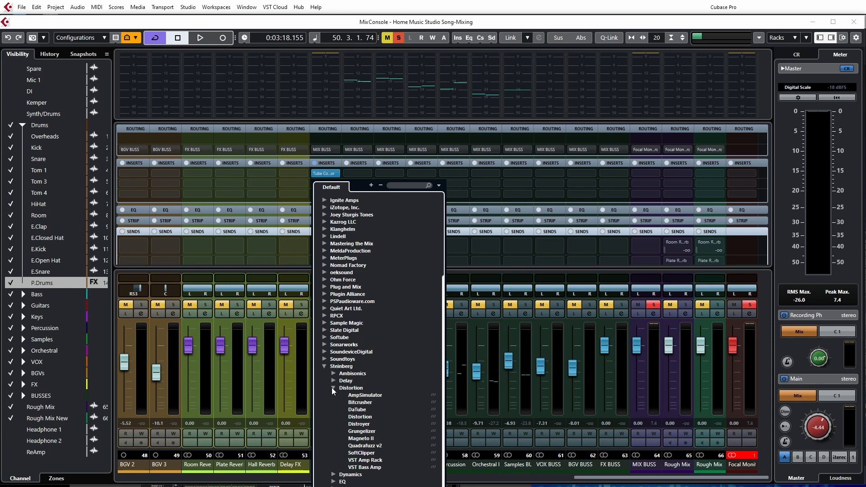
pyautogui.click(331, 388)
pyautogui.click(331, 381)
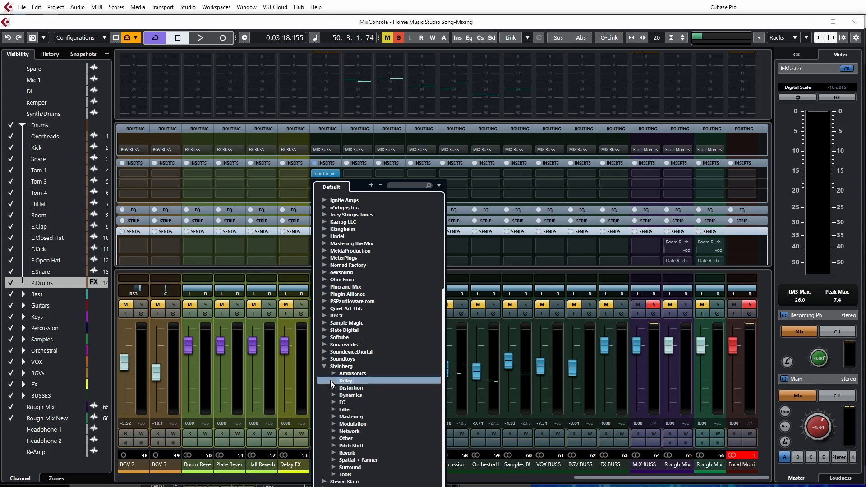
pyautogui.click(335, 373)
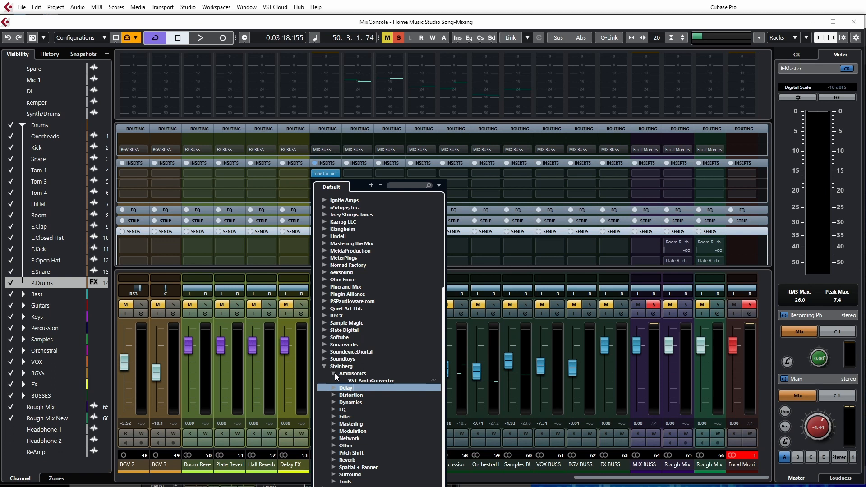
pyautogui.click(335, 373)
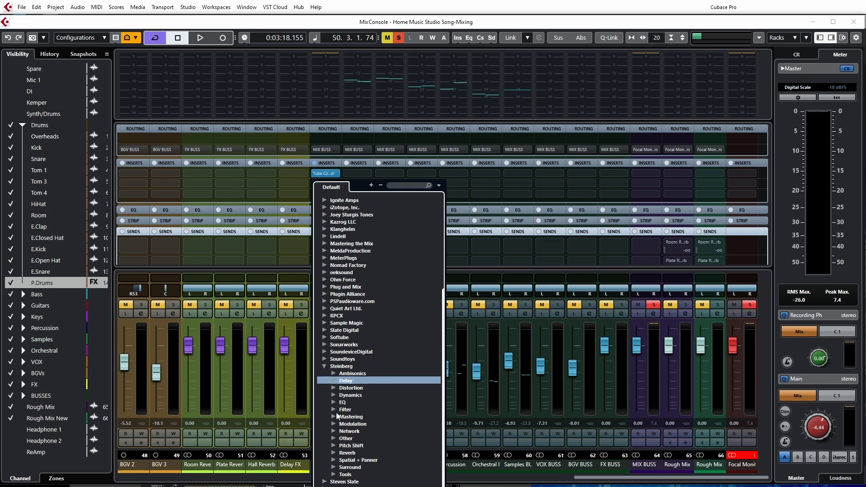
# Look through the Steinberg Other, Network, Modulation, Mastering, Filter, EQ and Dynamics effects, and leave the second insert slot of Drums BUSS empty
pyautogui.click(334, 438)
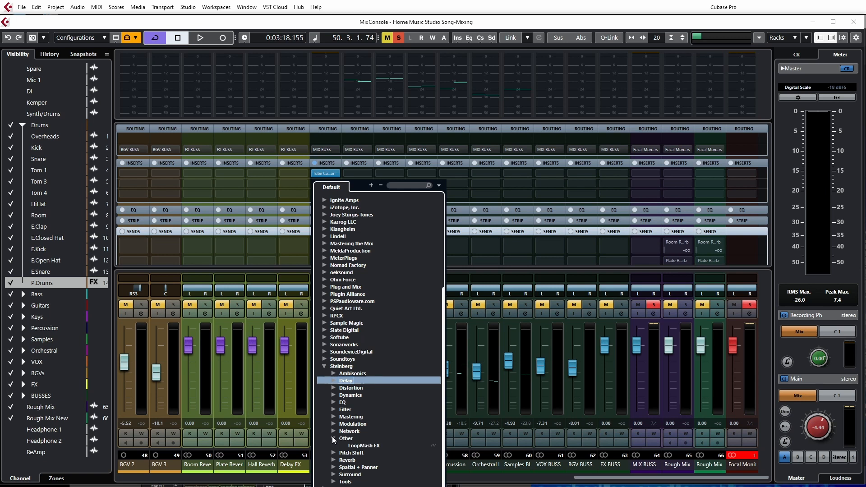
pyautogui.click(333, 438)
pyautogui.click(334, 431)
pyautogui.click(333, 431)
pyautogui.click(333, 424)
pyautogui.click(332, 424)
pyautogui.click(332, 417)
pyautogui.click(332, 417)
pyautogui.click(332, 409)
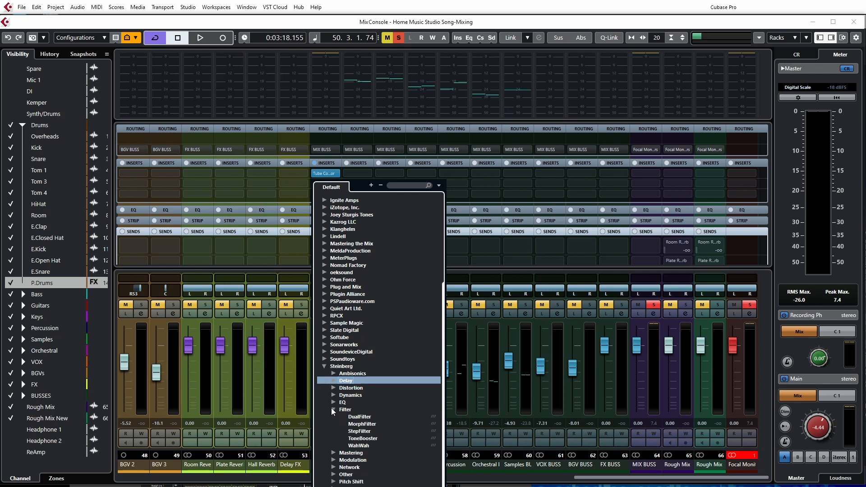
pyautogui.click(331, 408)
pyautogui.click(332, 402)
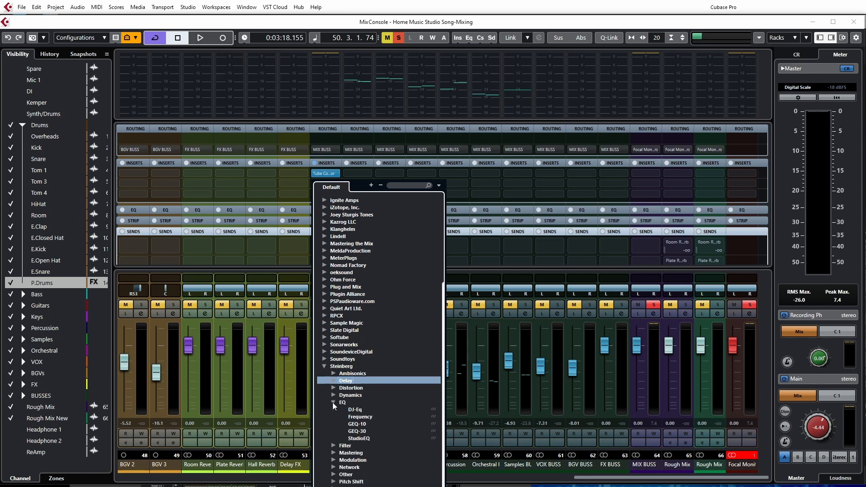
pyautogui.click(332, 402)
pyautogui.click(331, 396)
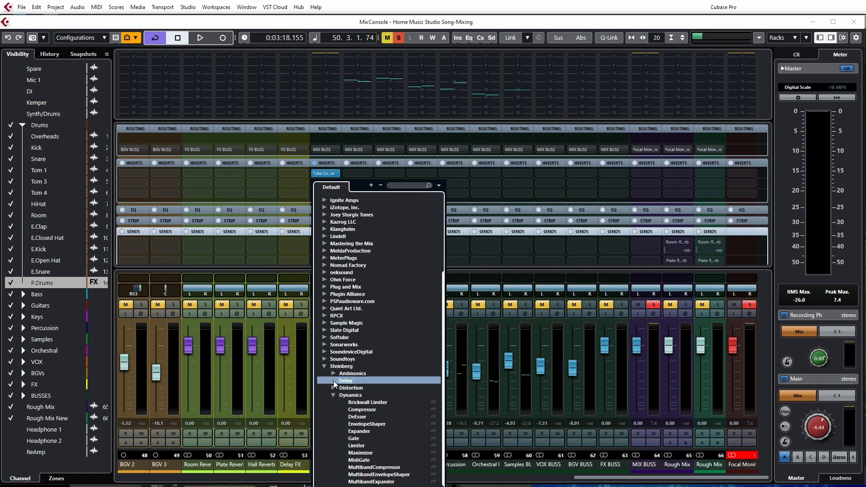
pyautogui.click(332, 396)
pyautogui.click(300, 182)
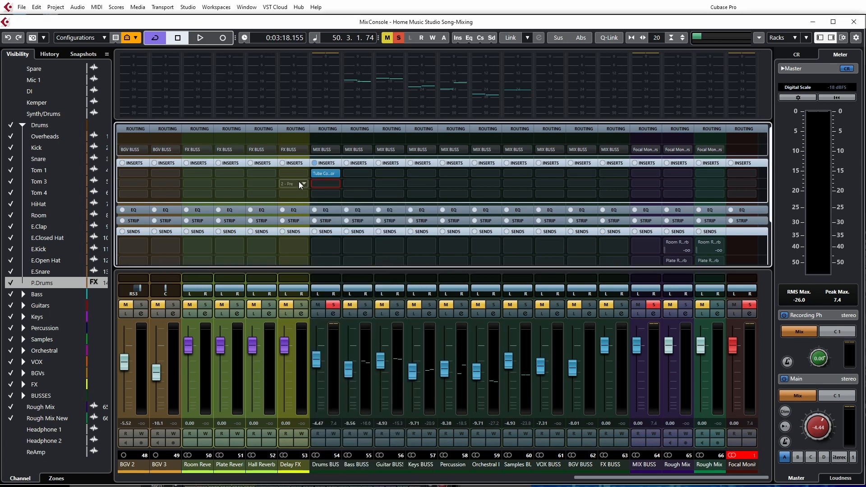
# Open the channel settings of Drums BUSS, play the loop, and place the window so the whole equalizer and fader are visible
pyautogui.click(325, 210)
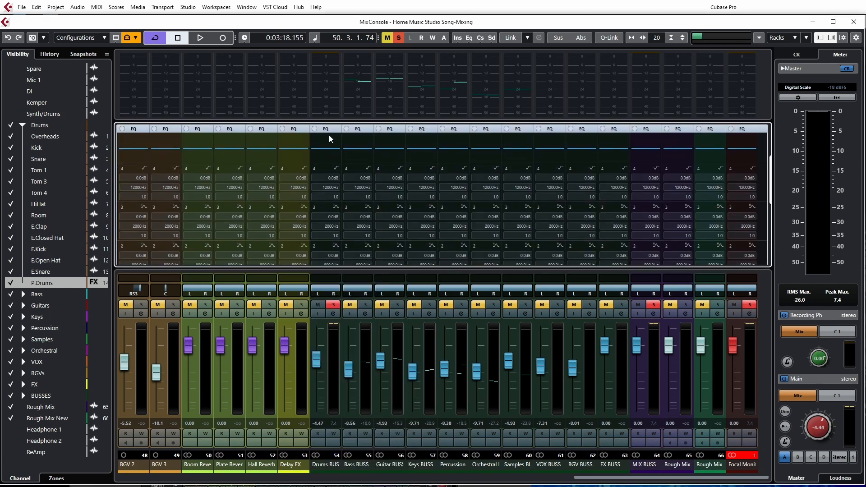
pyautogui.click(329, 131)
pyautogui.click(333, 313)
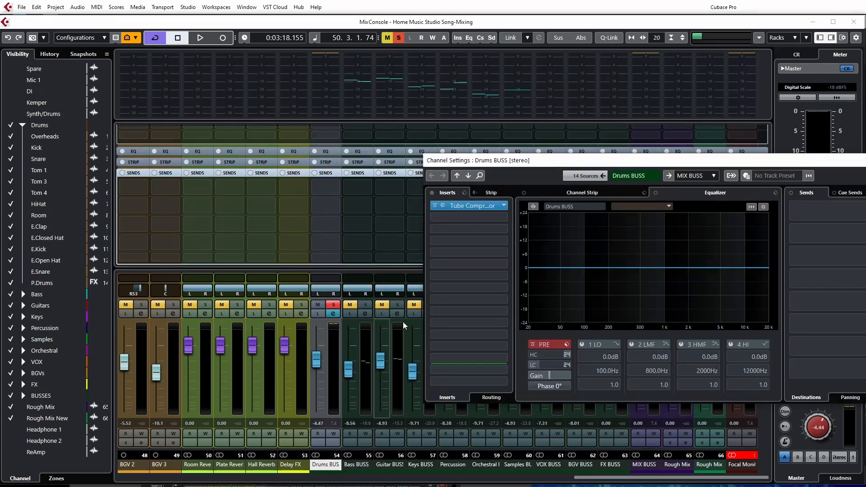
pyautogui.scroll(2, 338, 180)
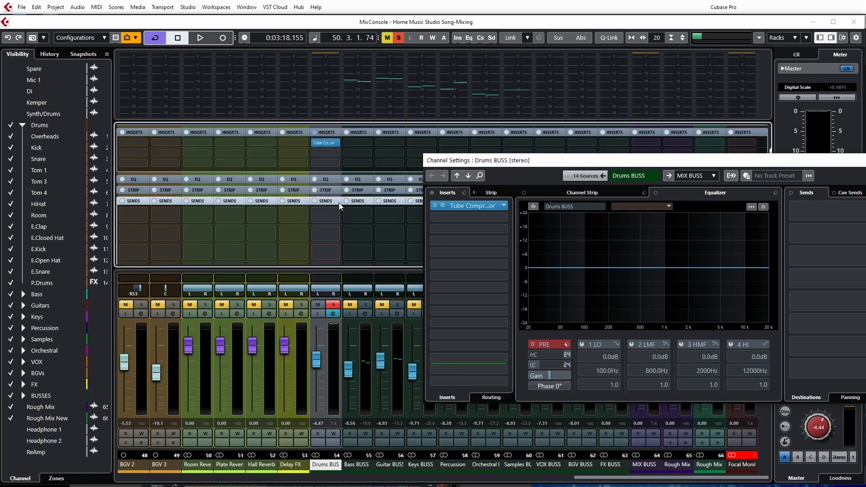
pyautogui.press('space')
pyautogui.moveTo(631, 160); pyautogui.dragTo(425, 165)
# Activate the low-cut filter in the Drums BUSS pre section and lower its cutoff frequency
pyautogui.moveTo(331, 371)
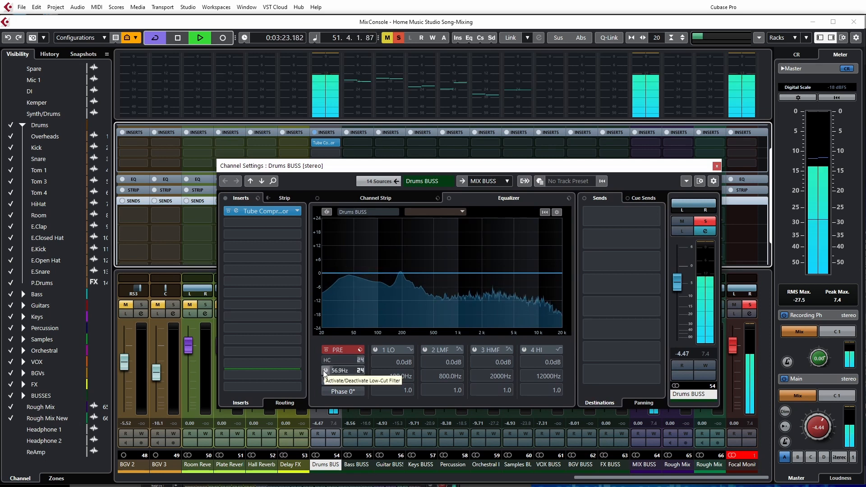
pyautogui.click(324, 370)
pyautogui.moveTo(324, 372); pyautogui.dragTo(319, 371)
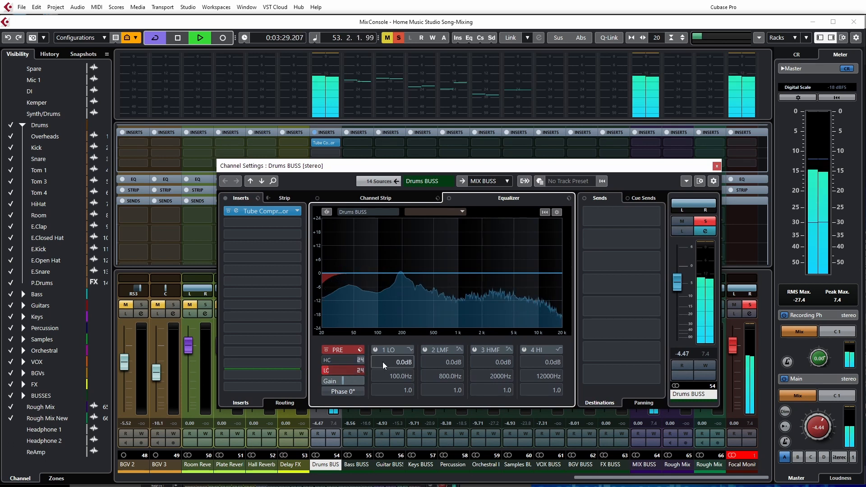
# Cut the LMF band by 2.2 dB near 491 Hz, and boost LO by 3.3 dB at 77 Hz and HI by 3.5 dB at 6477 Hz
pyautogui.click(425, 350)
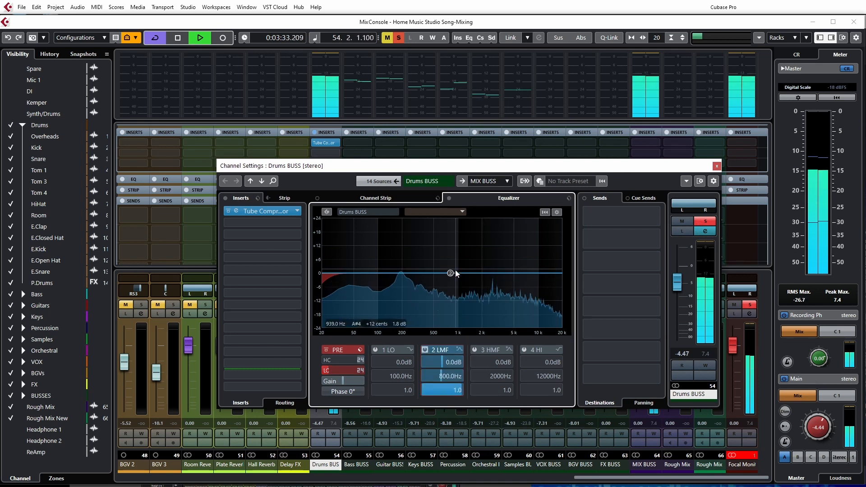
pyautogui.moveTo(449, 273); pyautogui.dragTo(433, 279)
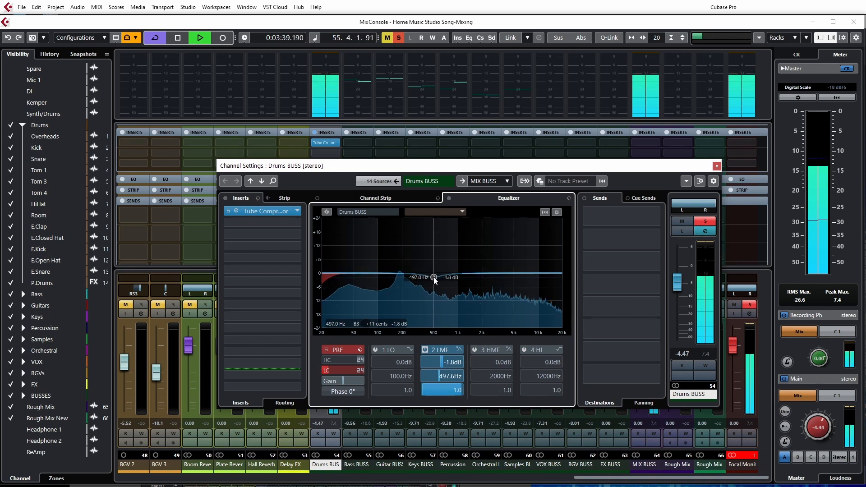
pyautogui.moveTo(555, 274); pyautogui.dragTo(523, 271)
pyautogui.click(375, 350)
pyautogui.moveTo(380, 269)
pyautogui.mouseDown()
pyautogui.moveTo(390, 269)
pyautogui.moveTo(369, 265)
pyautogui.mouseUp()
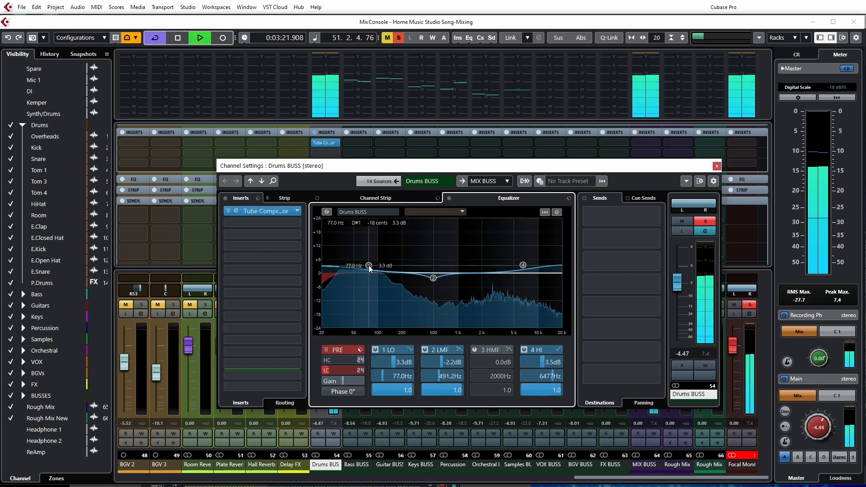
# Compare the loop with the equalizer bypassed, and refine the LMF cut to 484.9 Hz and the HI boost to 4.1 dB at 4870 Hz
pyautogui.click(449, 198)
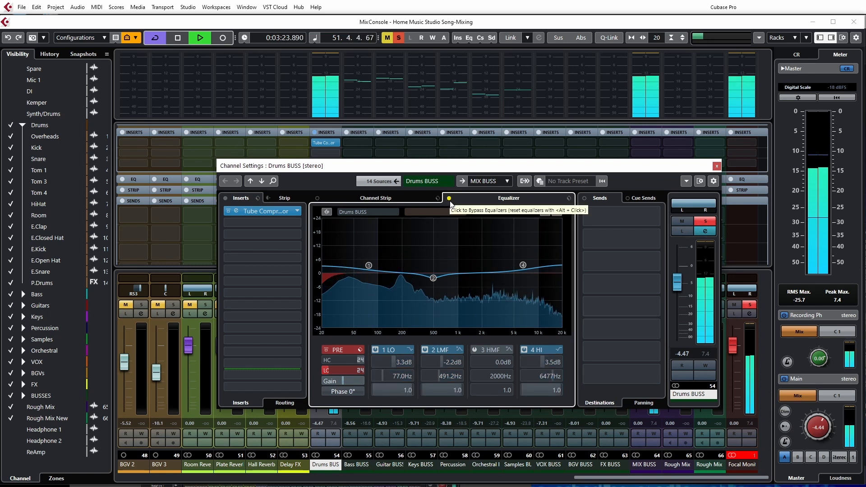
pyautogui.click(449, 198)
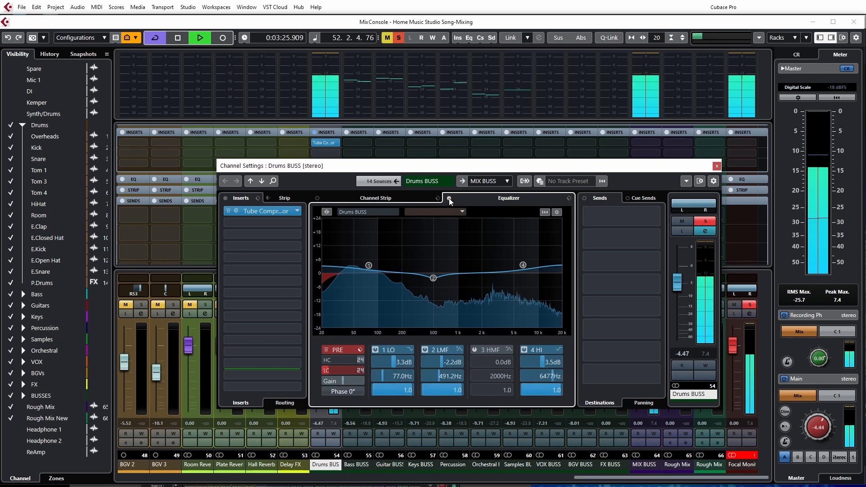
pyautogui.moveTo(433, 277); pyautogui.dragTo(433, 279)
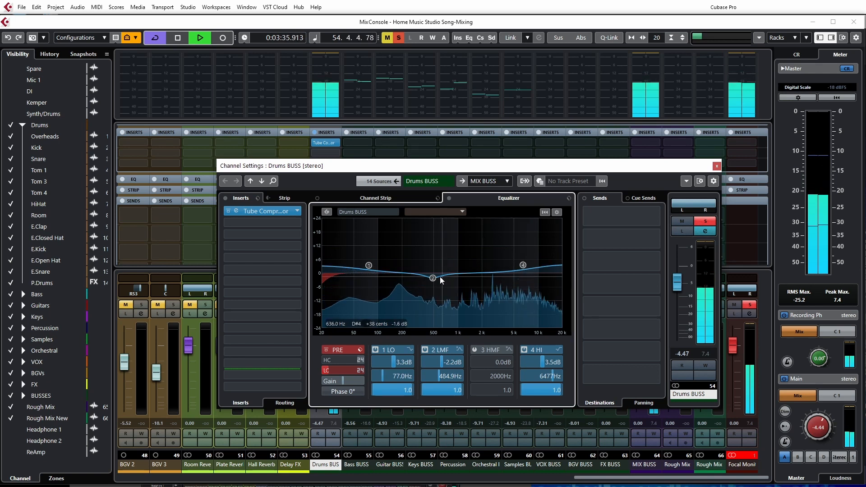
pyautogui.moveTo(432, 277); pyautogui.dragTo(433, 278)
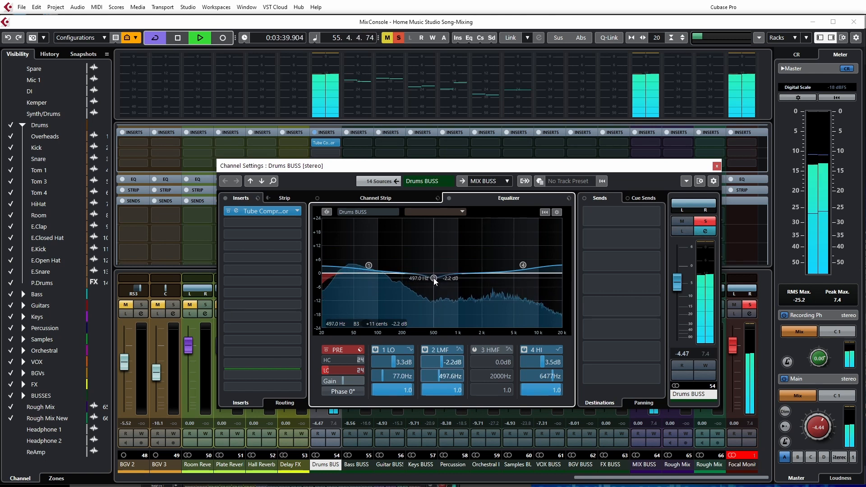
pyautogui.moveTo(523, 268); pyautogui.dragTo(513, 264)
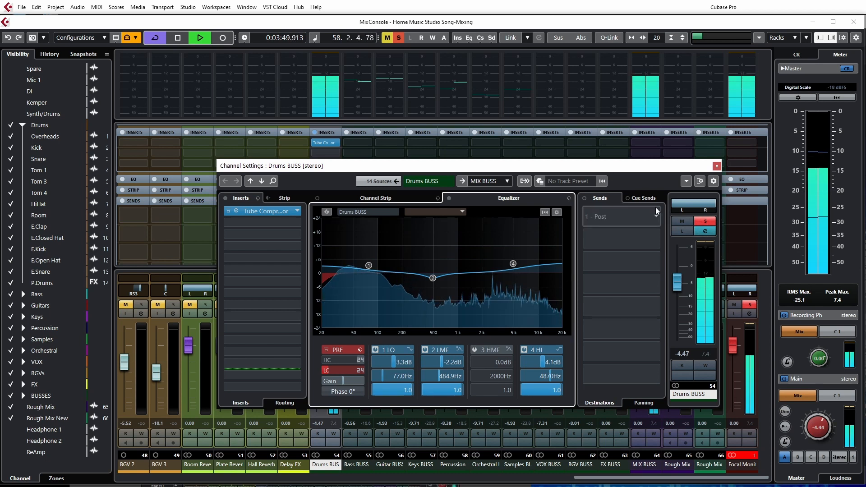
pyautogui.click(717, 166)
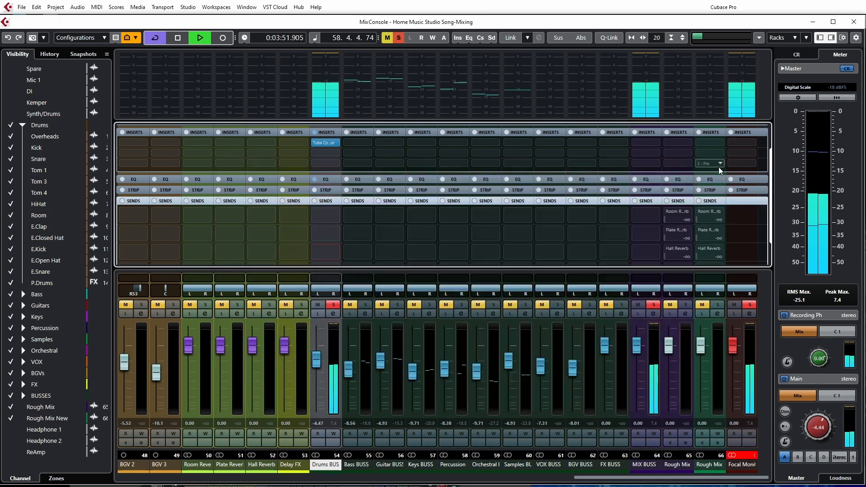
pyautogui.press('space')
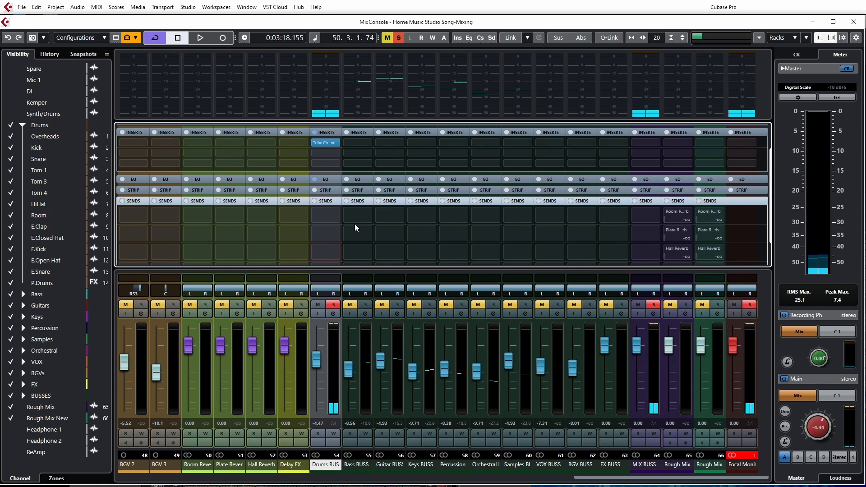
# Bypass the inserts and EQ of Drums BUSS, play the loop, and compare the sound with and without the Tube Compressor
pyautogui.click(314, 179)
pyautogui.click(314, 132)
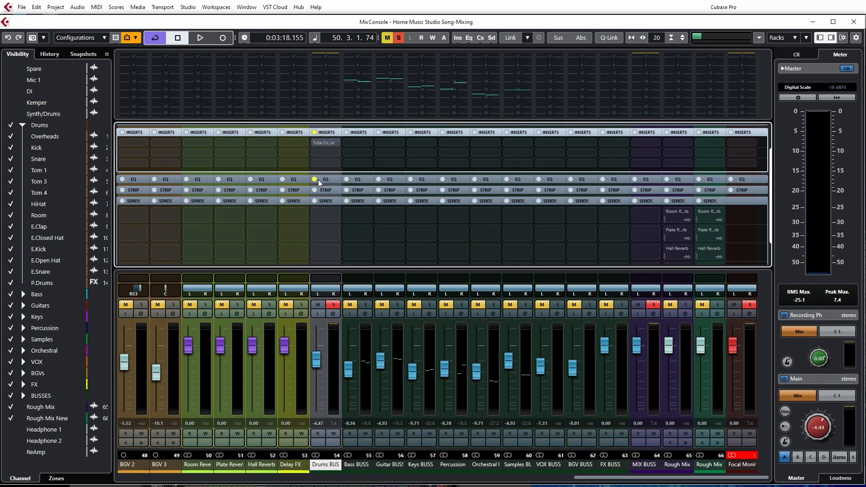
pyautogui.press('space')
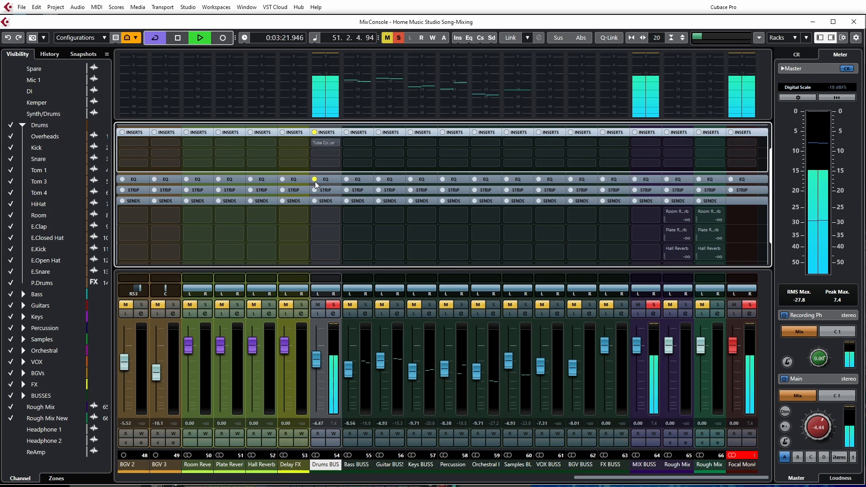
pyautogui.click(314, 132)
pyautogui.click(314, 133)
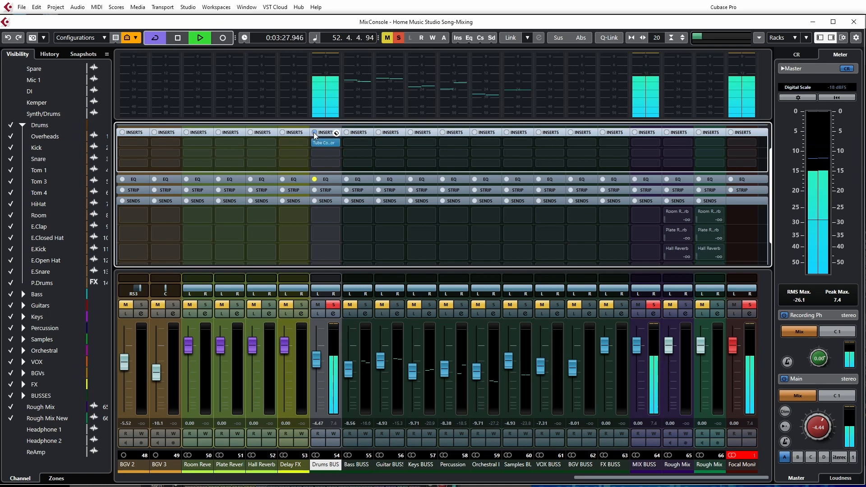
pyautogui.click(314, 134)
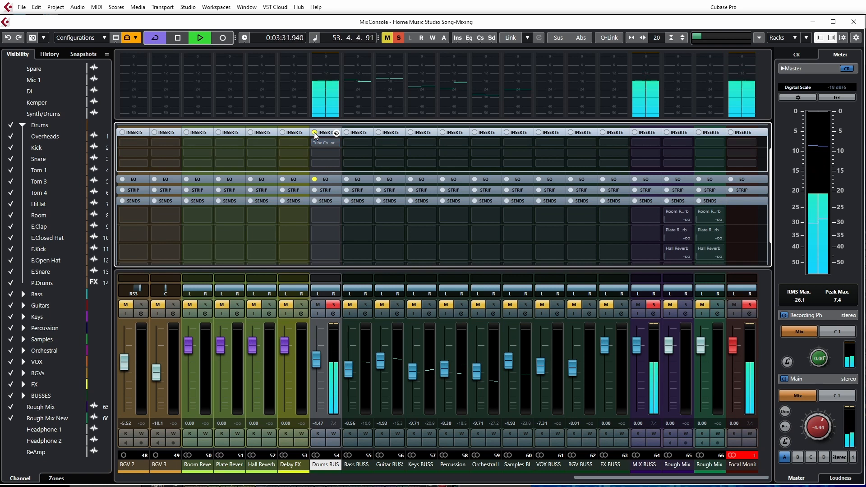
pyautogui.click(314, 133)
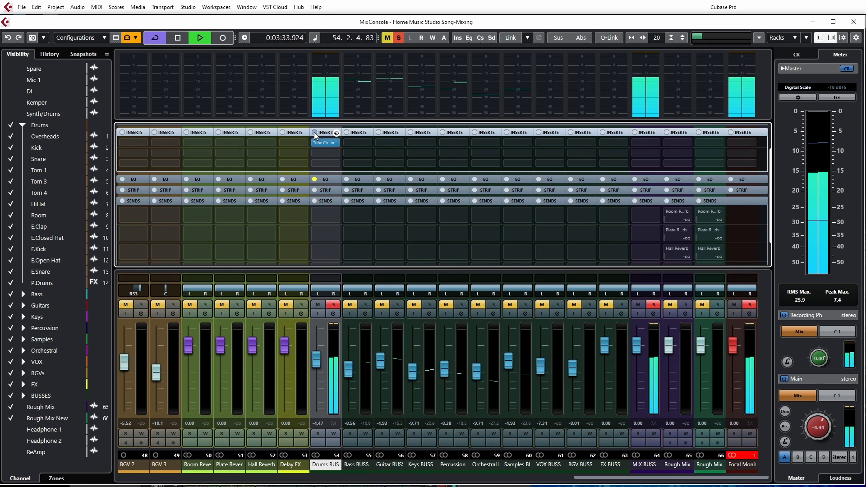
# Compare the loop with the Drums BUSS EQ on and bypassed, leave the EQ active, and stop playback
pyautogui.click(314, 180)
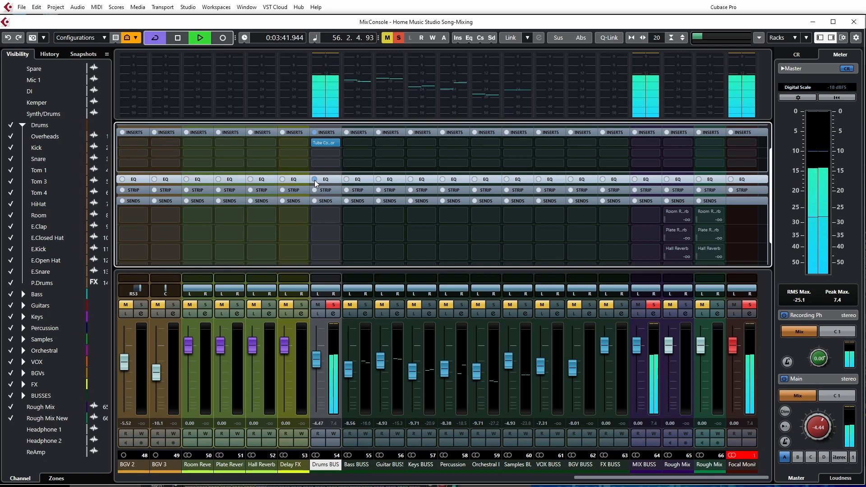
pyautogui.click(315, 179)
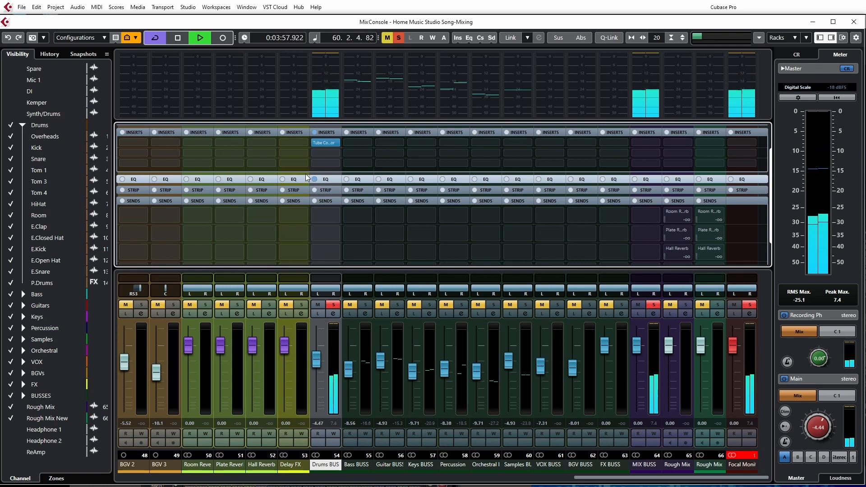
pyautogui.press('space')
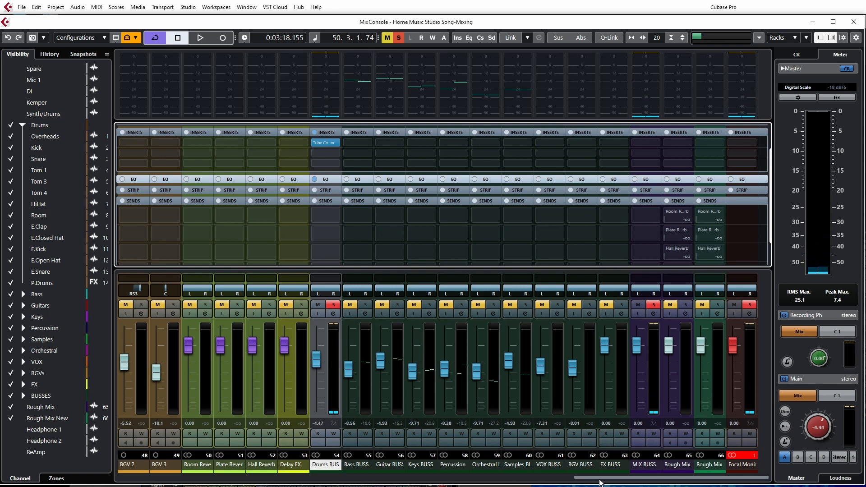
# Bring the individual drum channels back into view in the mixer
pyautogui.moveTo(599, 479); pyautogui.dragTo(333, 482)
pyautogui.moveTo(613, 481); pyautogui.dragTo(155, 480)
pyautogui.click(152, 472)
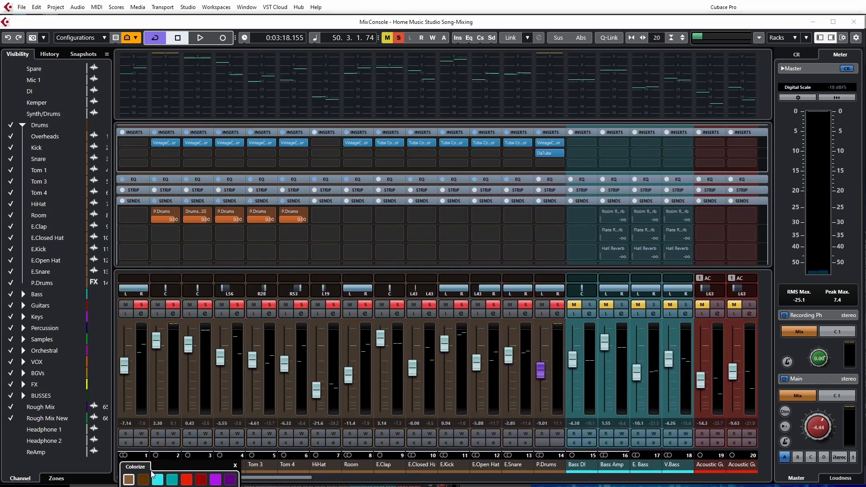